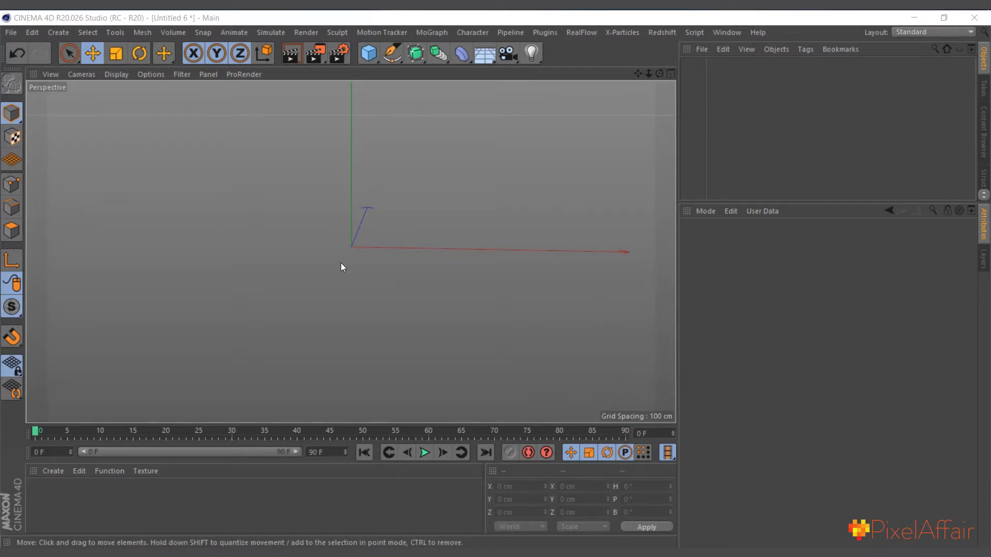
Add a cube primitive and a floor object to the empty scene
click(369, 53)
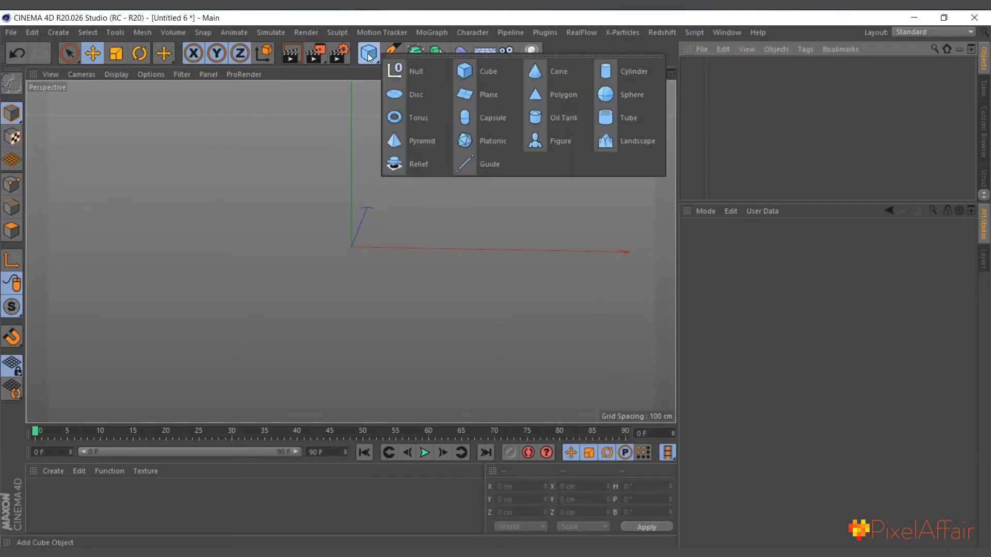
click(485, 70)
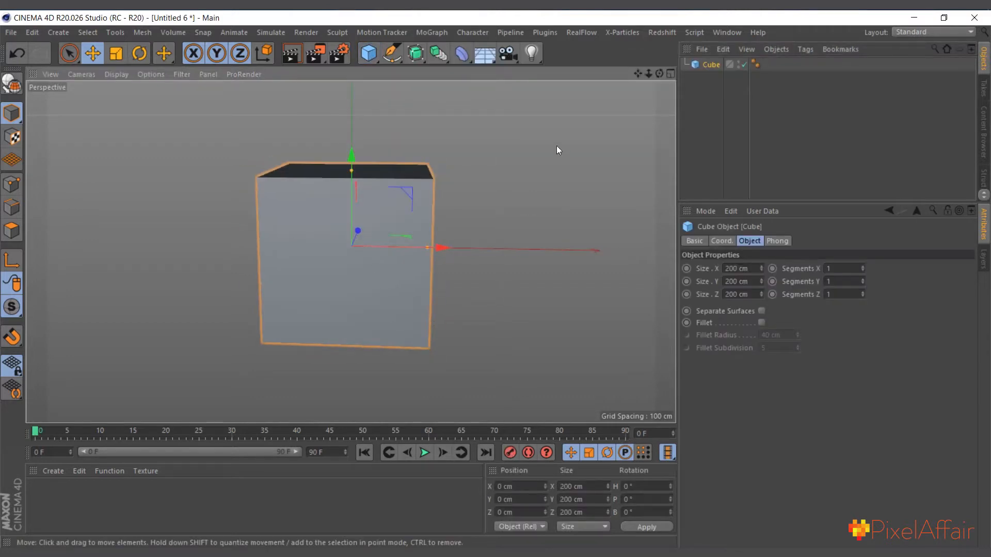
click(484, 55)
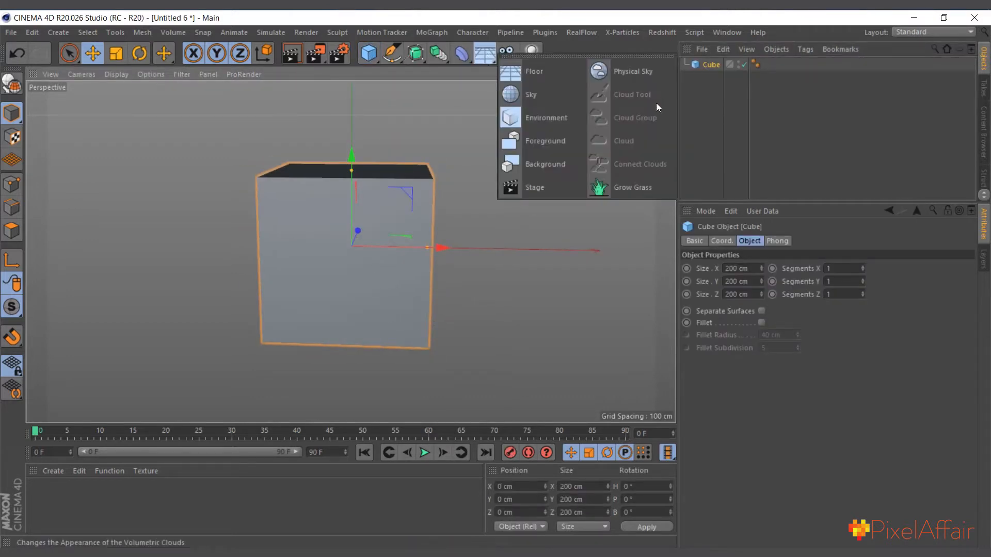
click(541, 78)
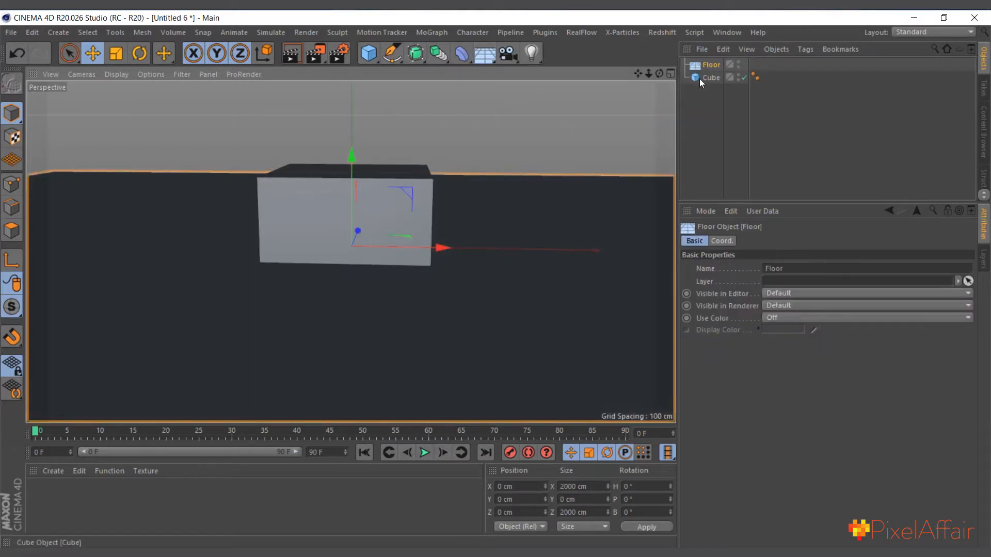
Raise the cube to a Y position of 100 cm so it rests on the floor
click(709, 79)
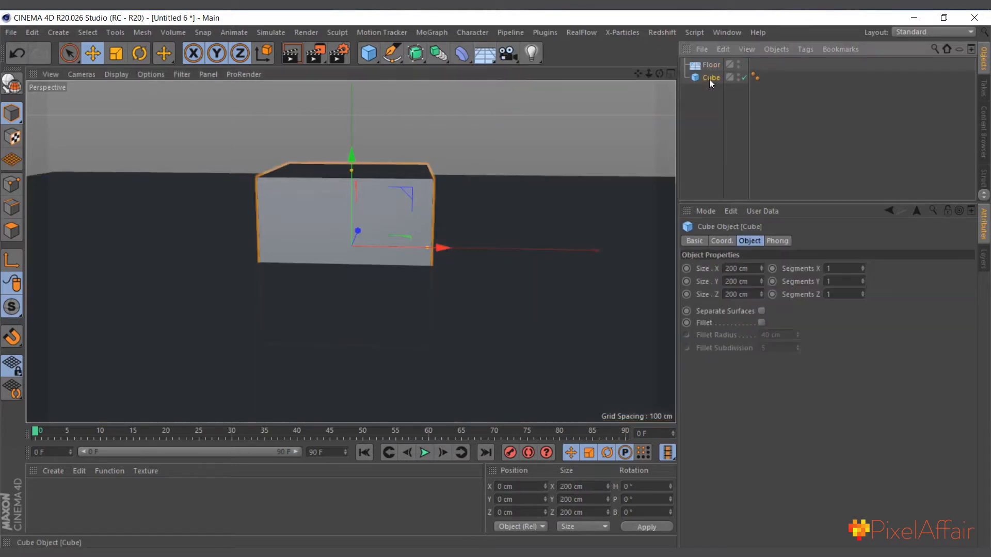
click(724, 242)
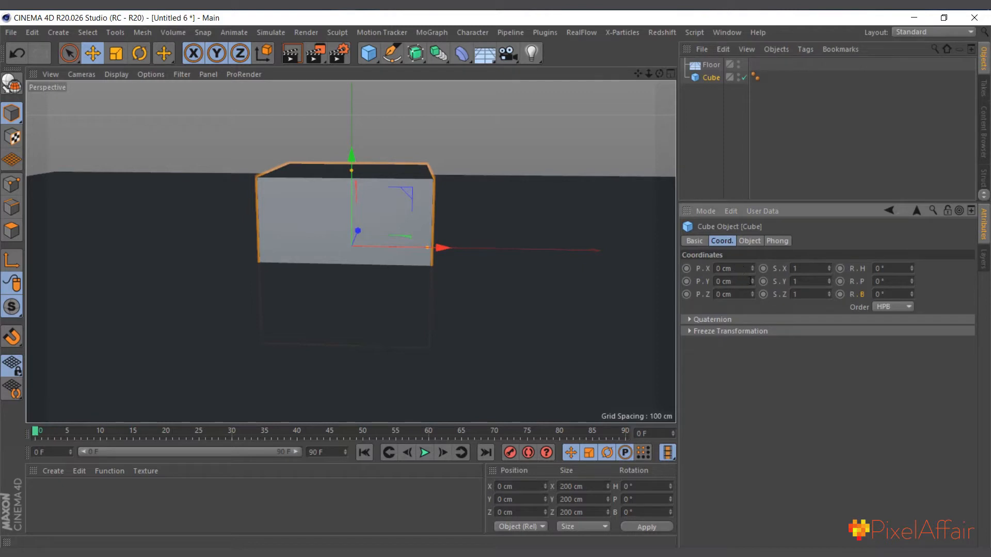
drag(752, 285, 735, 214)
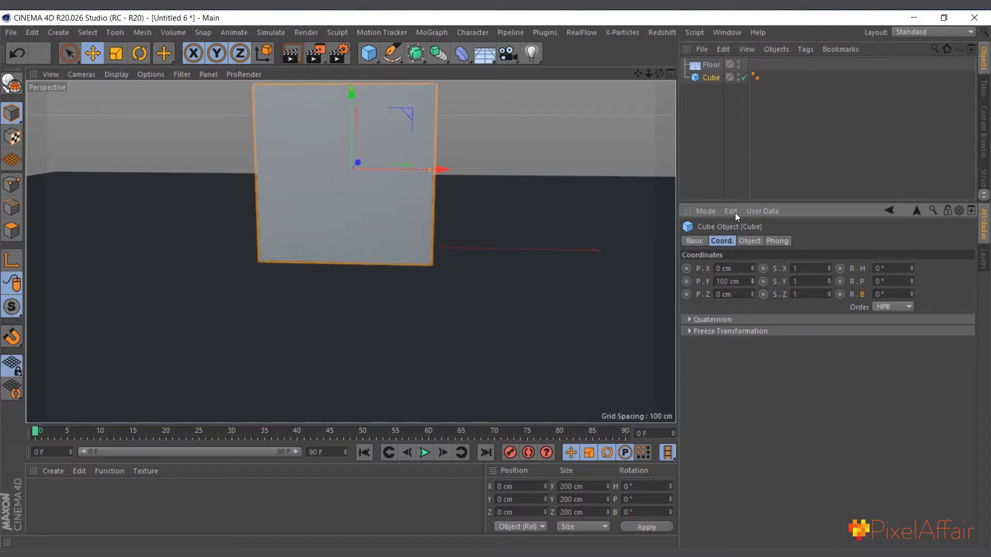
click(752, 284)
scroll(376, 303, down, 4)
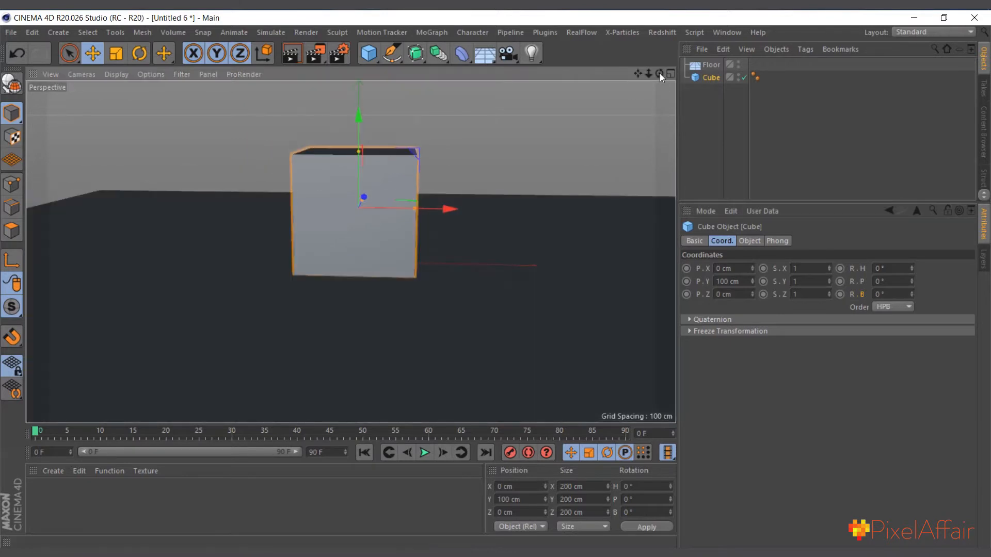
drag(660, 74, 660, 63)
scroll(356, 177, up, 1)
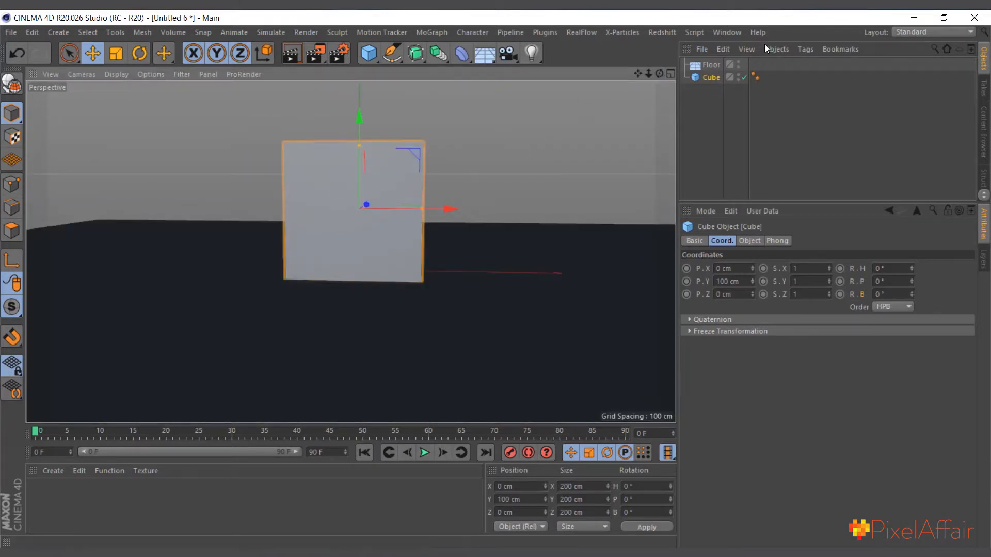
click(712, 78)
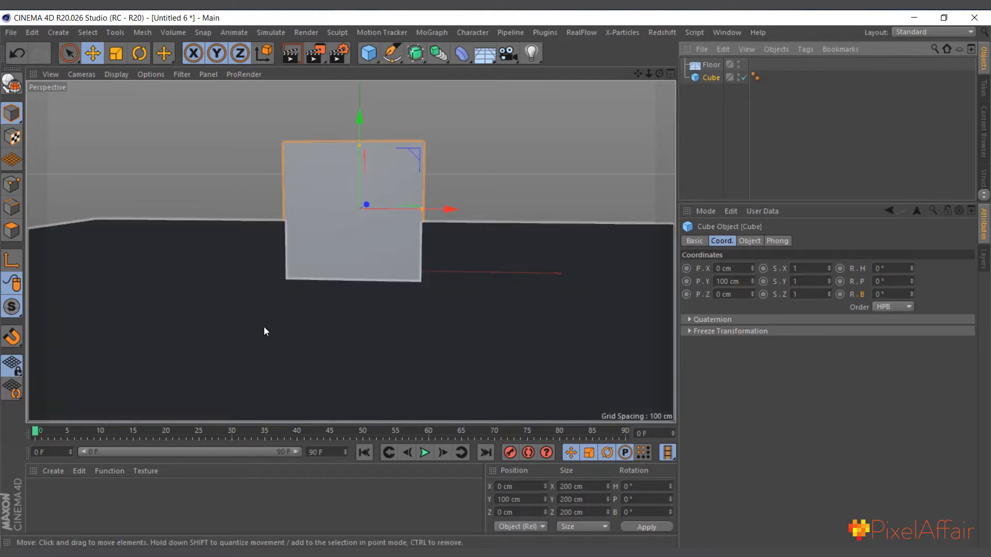
scroll(388, 150, up, 1)
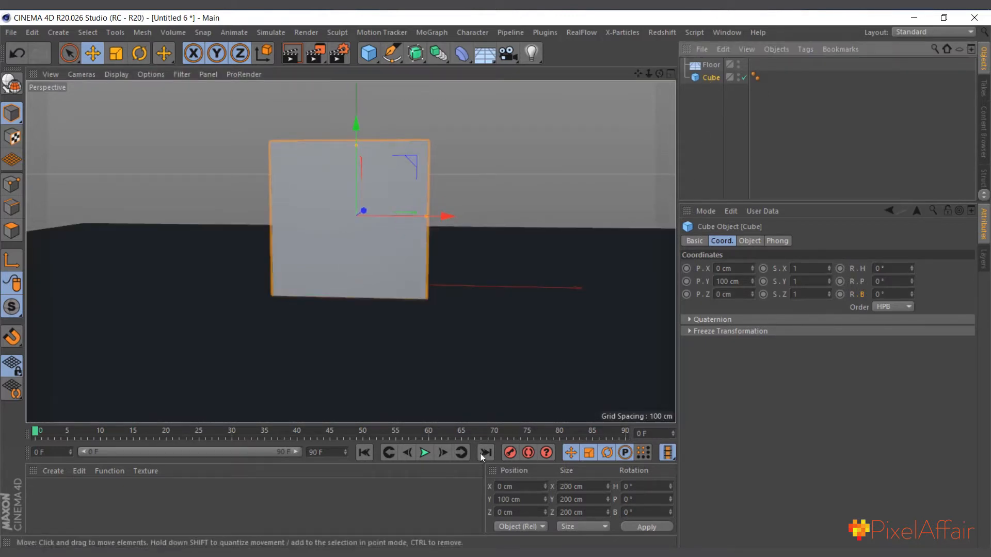
Set the animation's end to frame 200 and extend the preview range to cover the full length
click(326, 452)
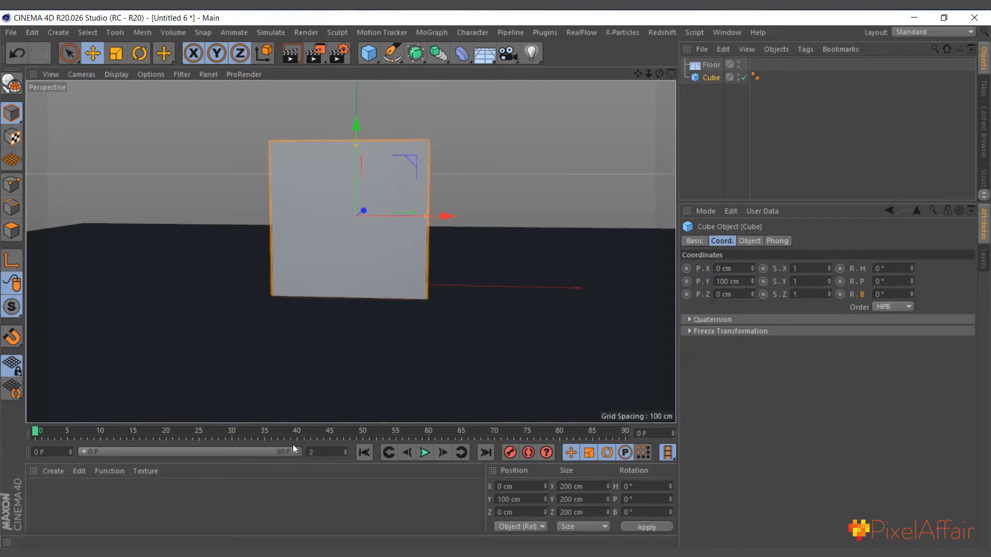
text(200 F)
key(Return)
drag(187, 451, 426, 451)
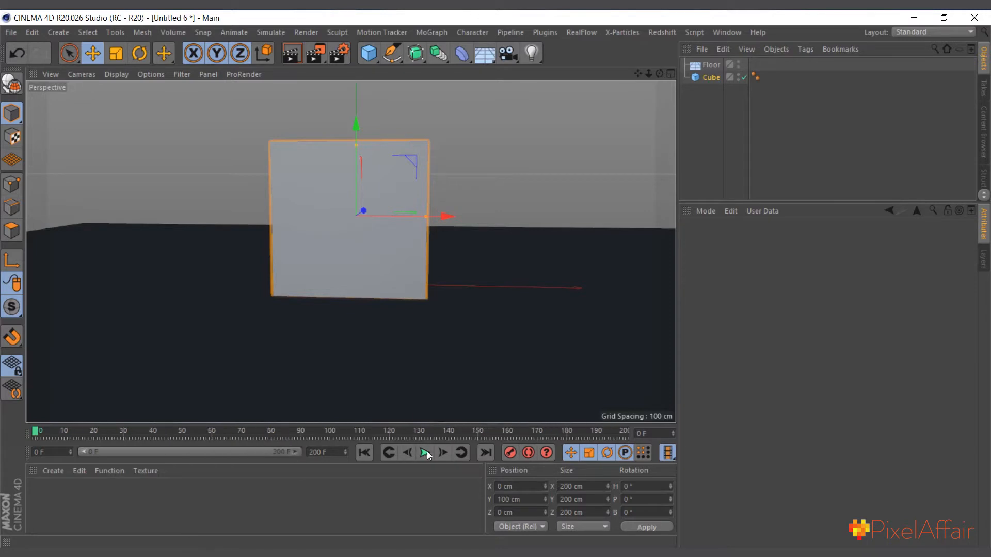
Keyframe the cube's bank rotation at 0° on frame 0 and at 90° on frame 20
click(703, 78)
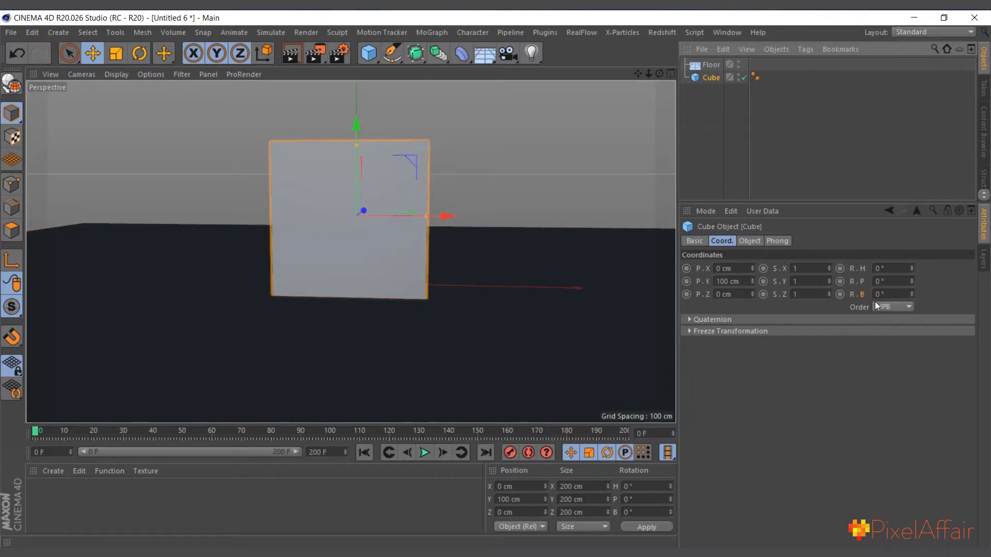
click(840, 294)
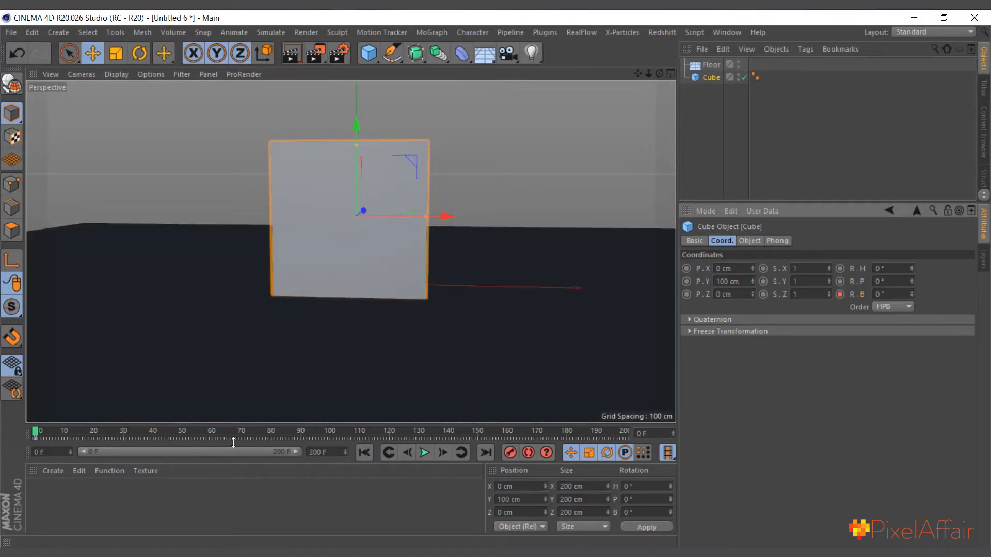
click(94, 431)
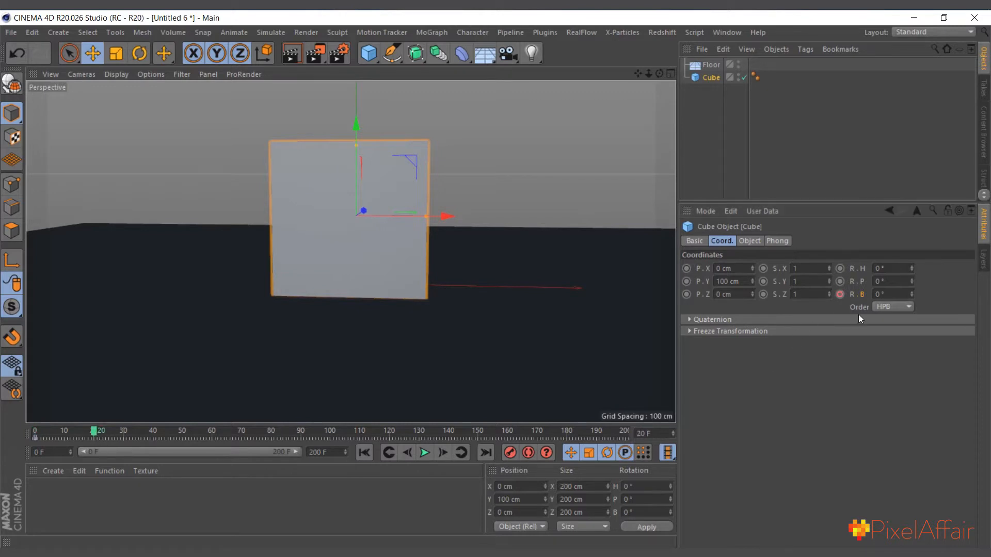
double_click(898, 293)
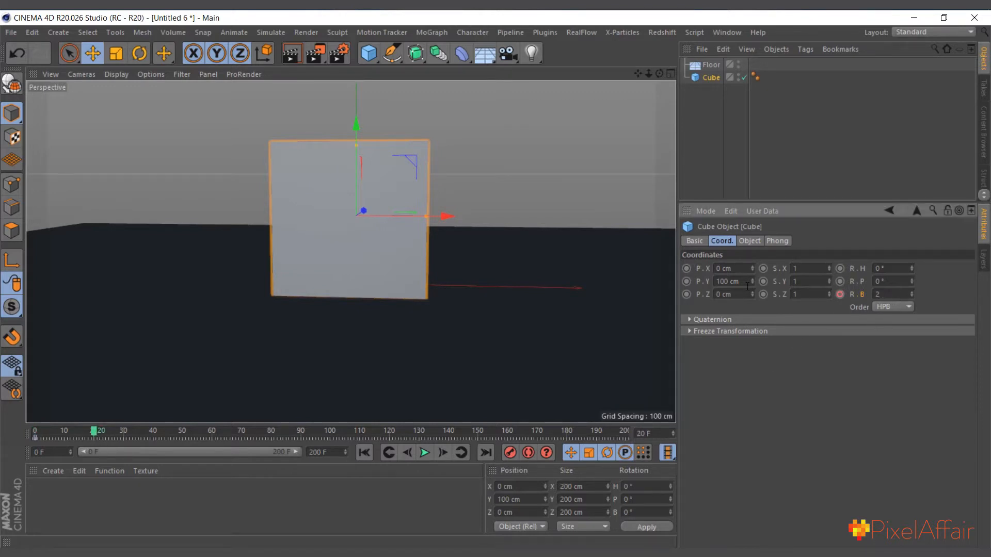
text(2)
key(BackSpace)
text(90)
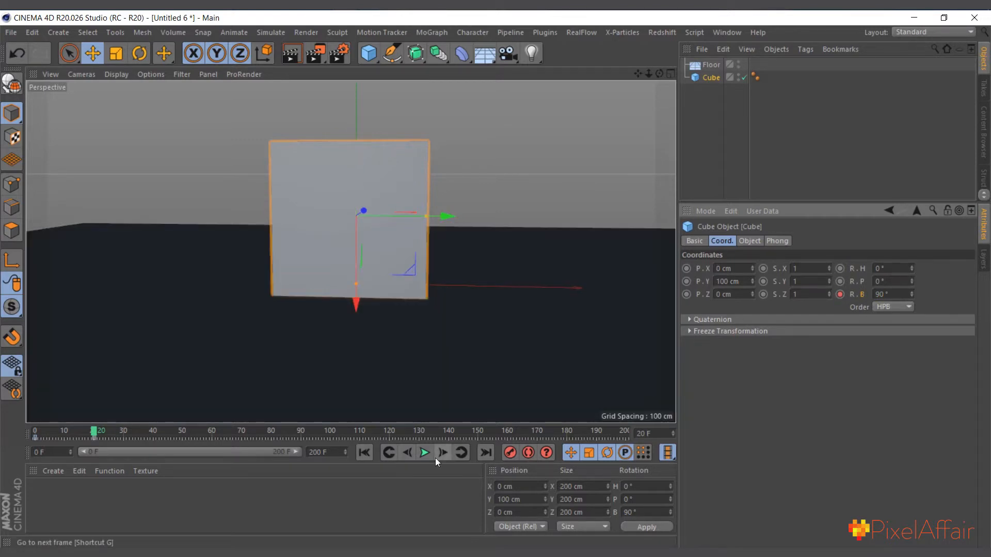
Play the animation from frame 0 a few times to check the cube's 90° roll
click(365, 457)
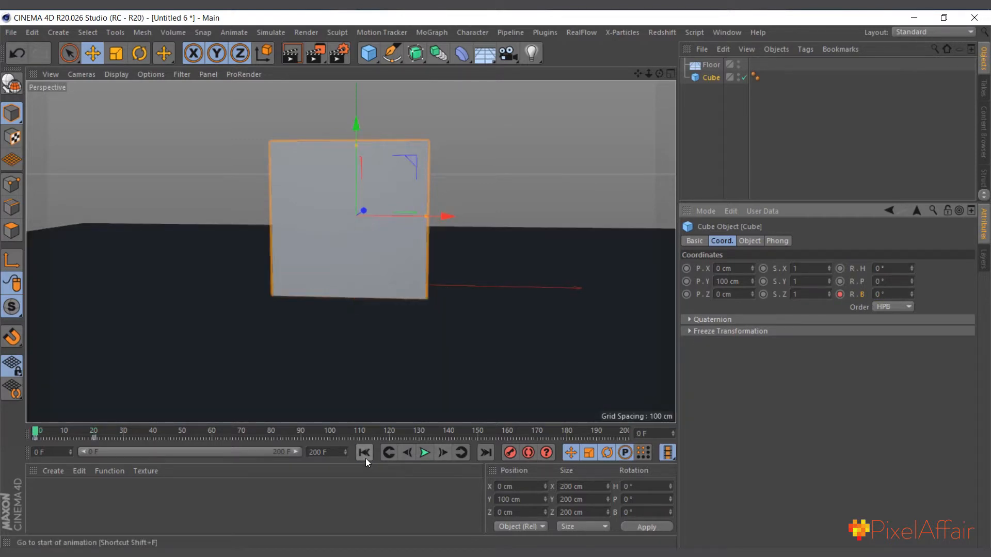
click(427, 453)
click(427, 453)
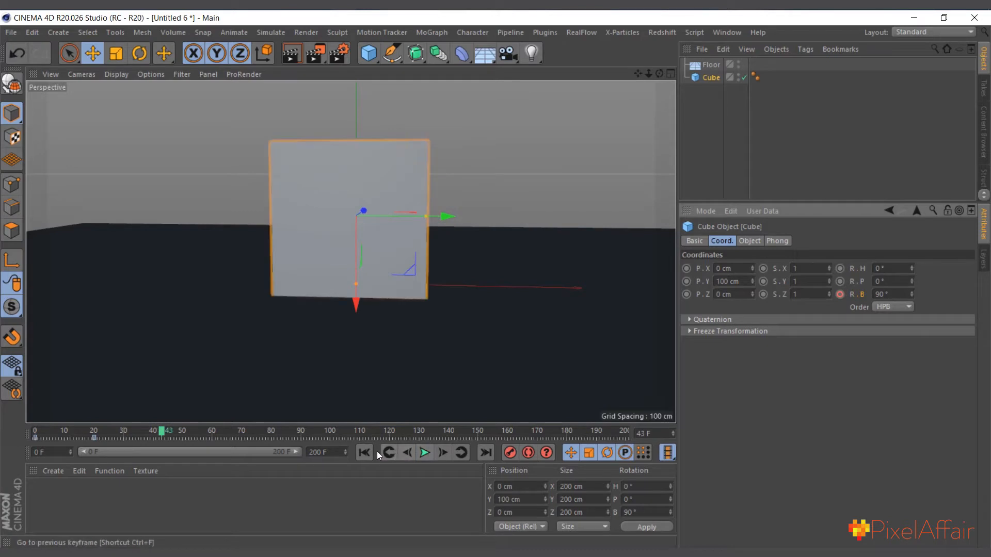
click(365, 453)
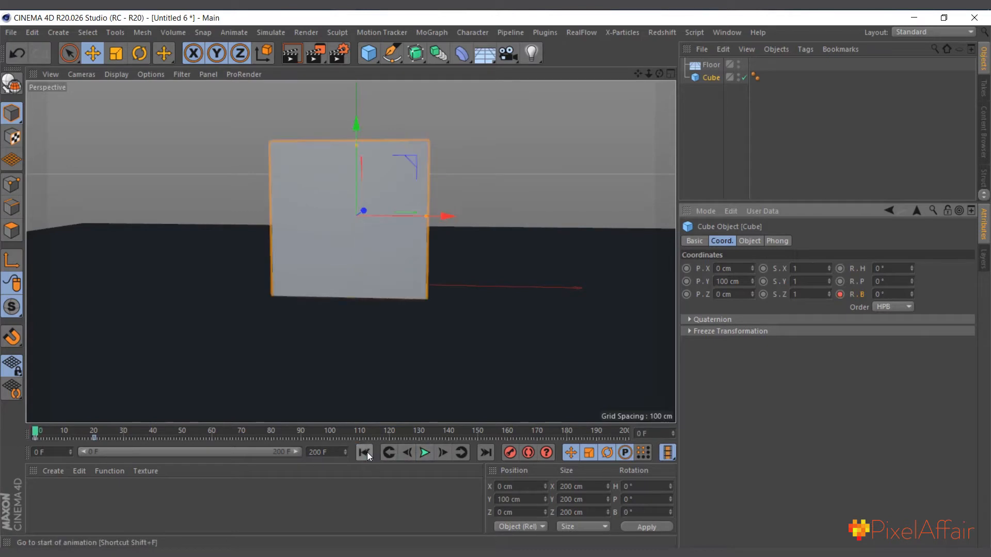
click(425, 454)
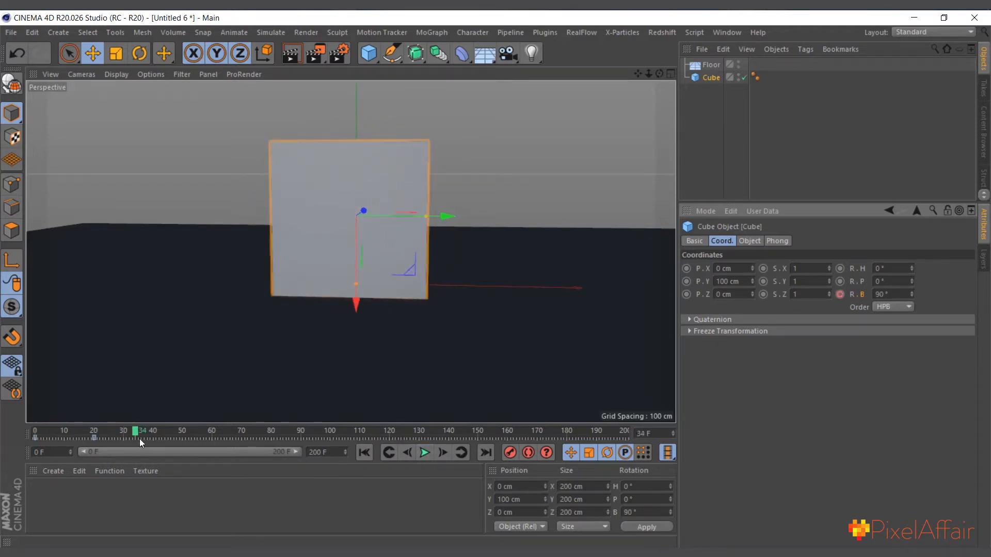
drag(133, 435, 2, 441)
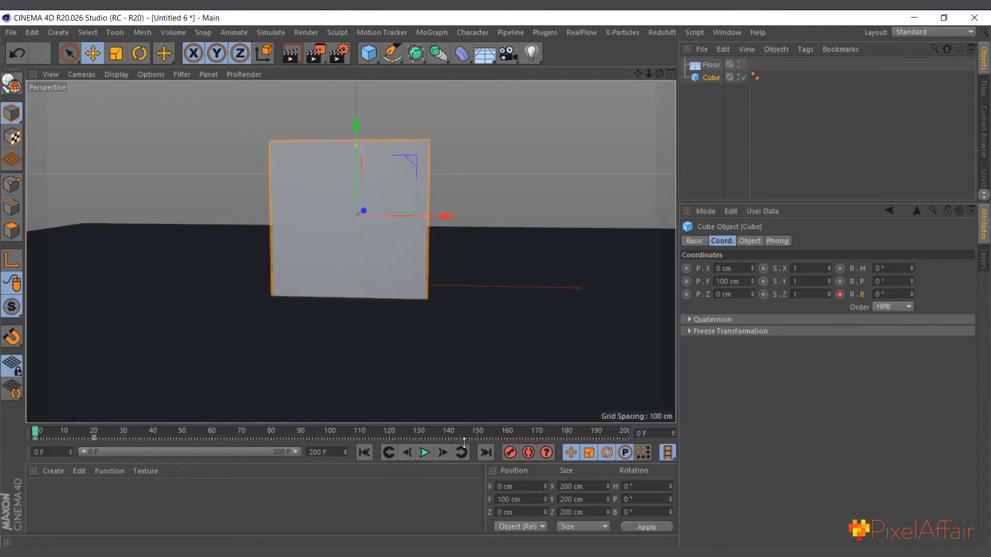
click(422, 456)
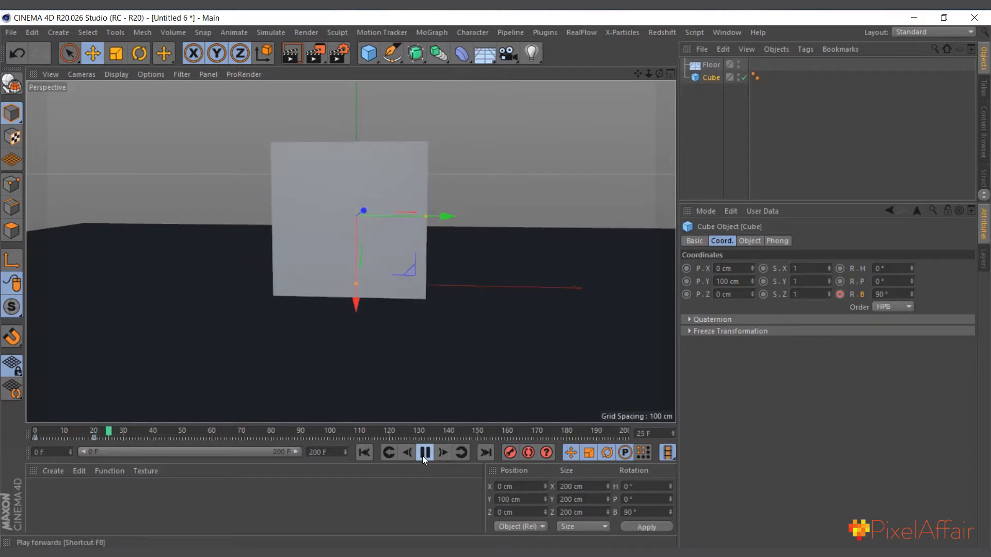
click(422, 456)
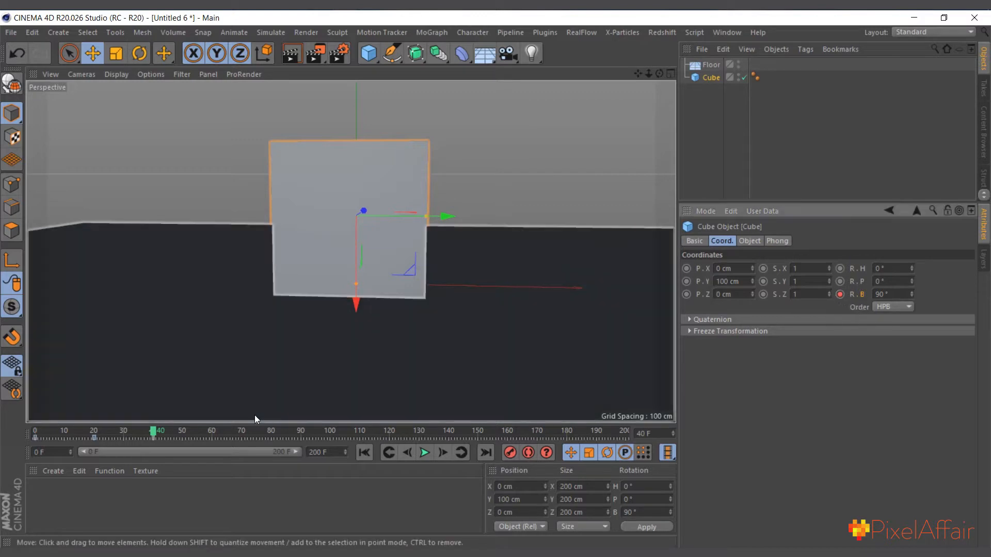
Keyframe the cube's bank rotation at 180° on frame 60 and play the animation from the start
drag(155, 435, 173, 435)
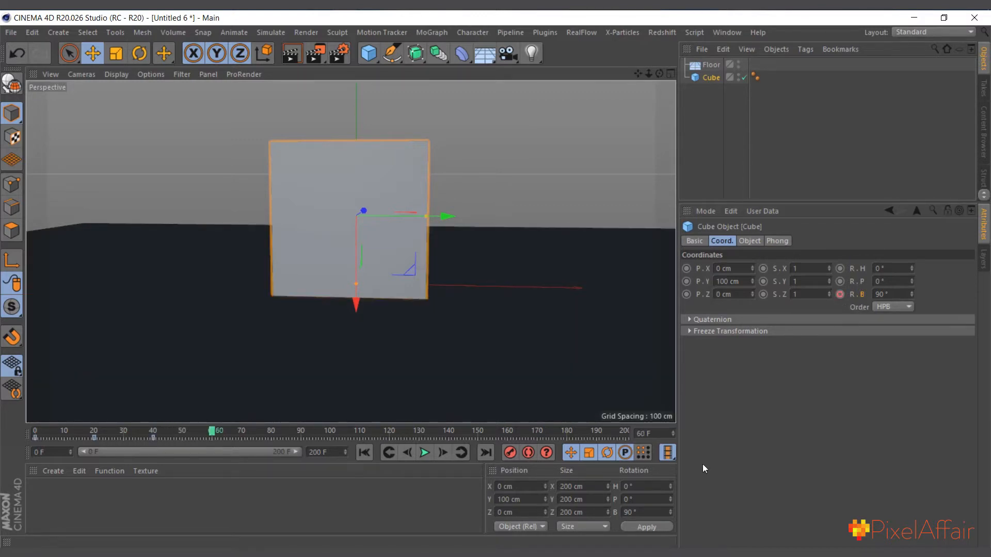
click(883, 294)
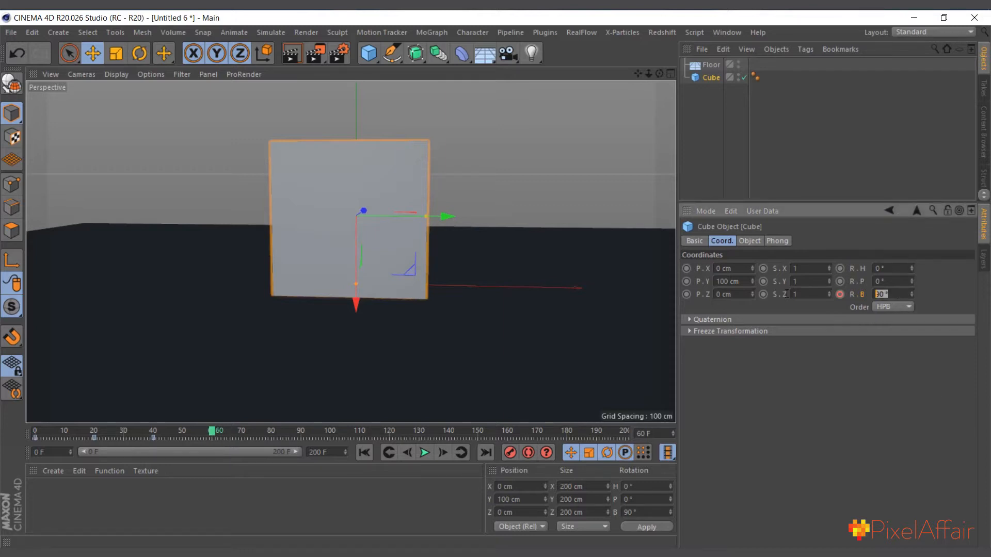
click(840, 294)
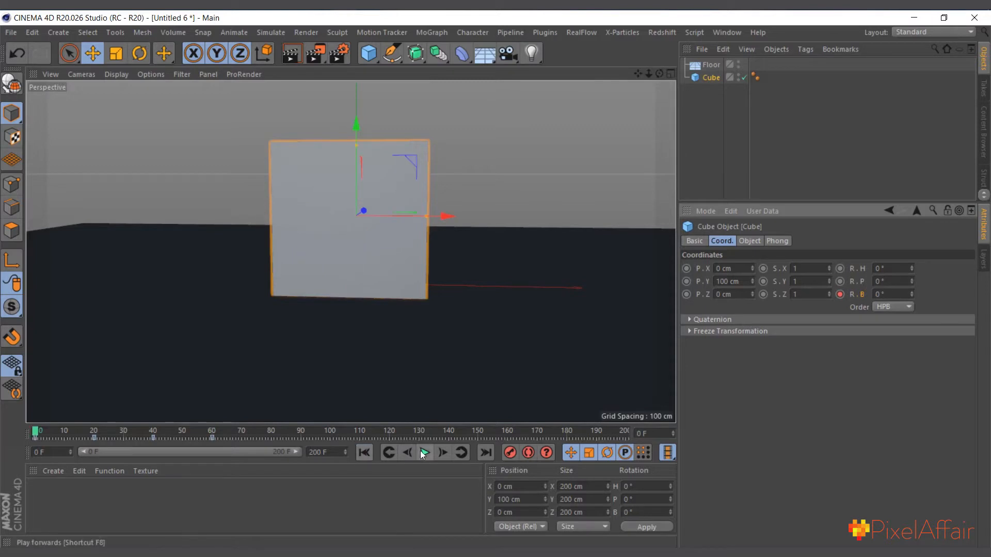
click(423, 453)
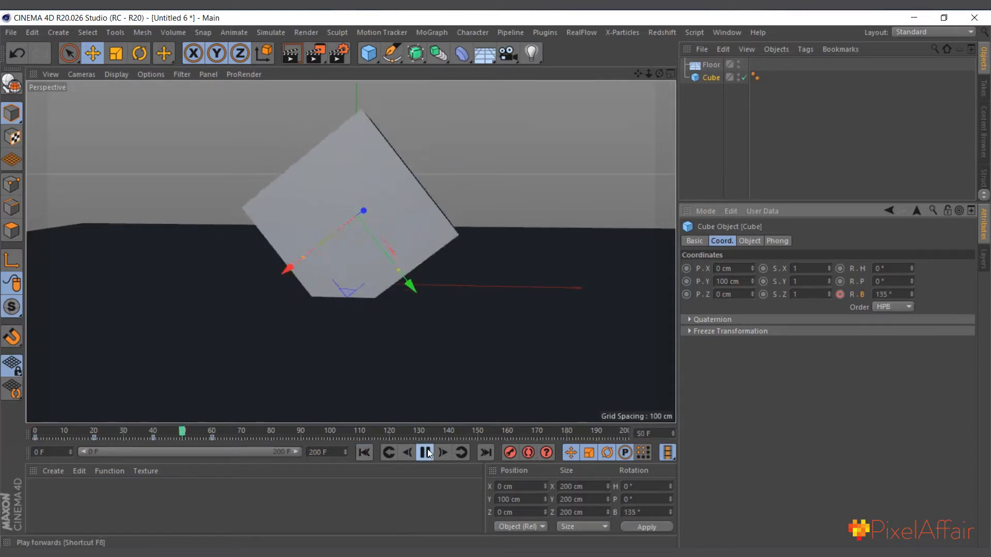
click(426, 453)
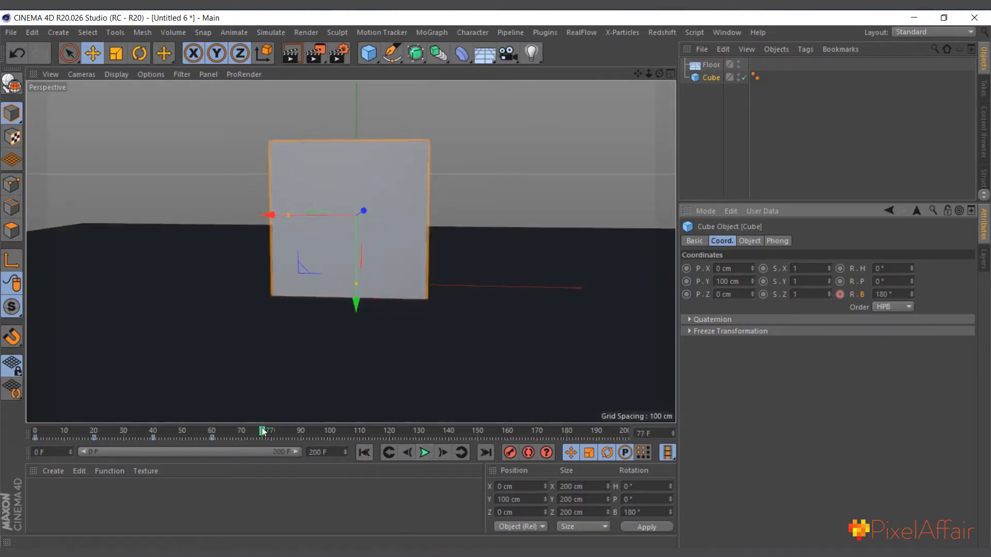
Keyframe the cube's bank rotation at 180° on frame 80 to hold the pose
mouse_move(268, 434)
mouse_down()
mouse_move(277, 440)
mouse_move(159, 450)
mouse_move(262, 446)
mouse_up()
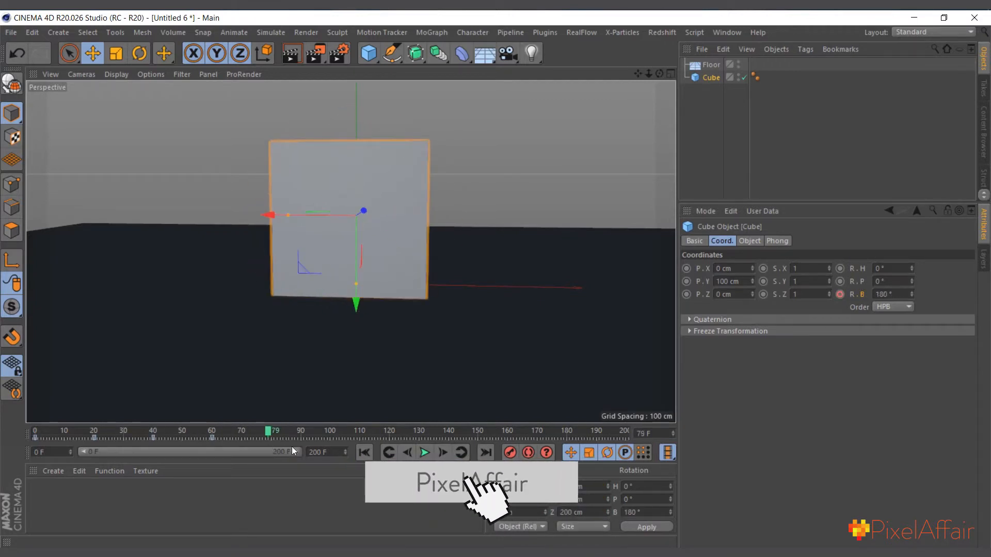
click(443, 453)
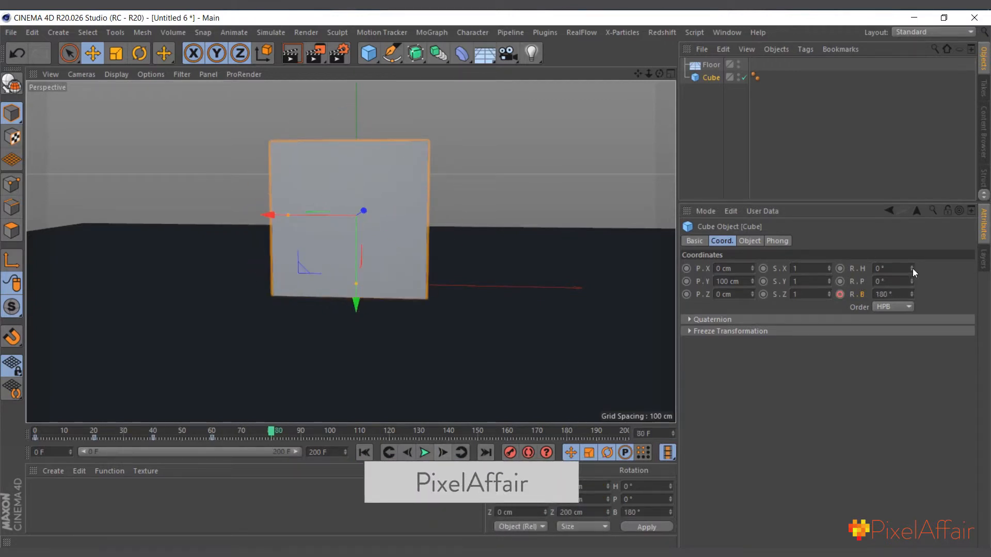
click(840, 294)
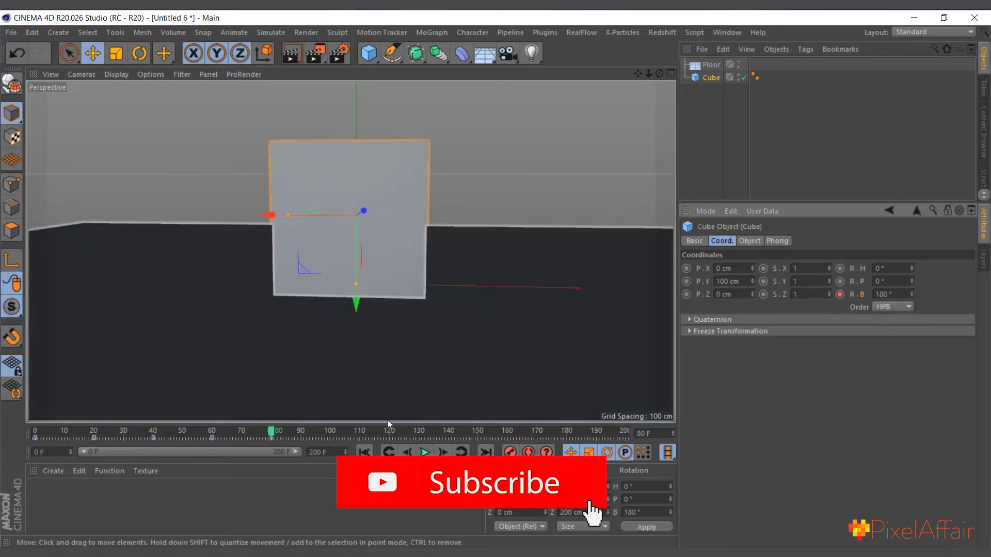
Keyframe the cube's bank rotation at 270° on frame 100 and play the animation from the start
click(331, 432)
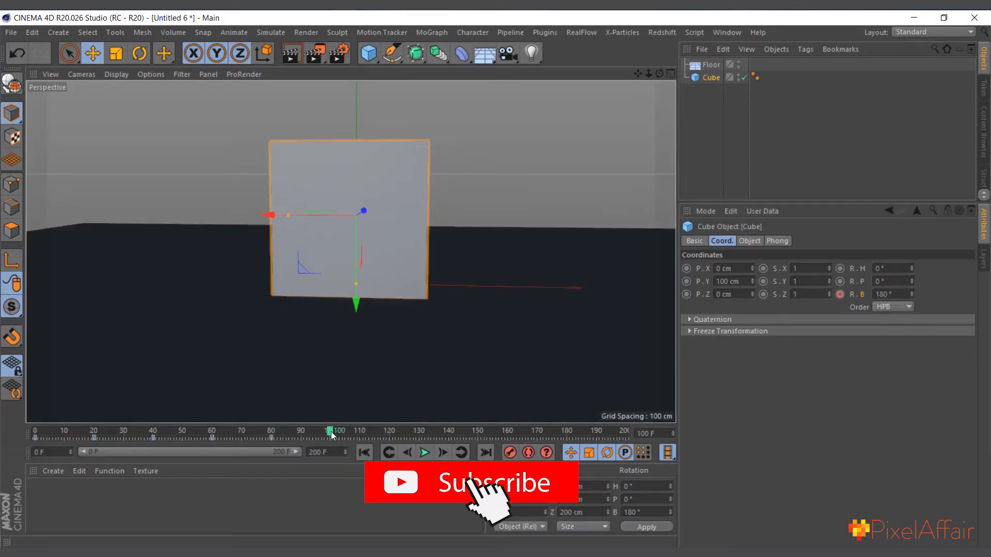
click(883, 294)
text(270)
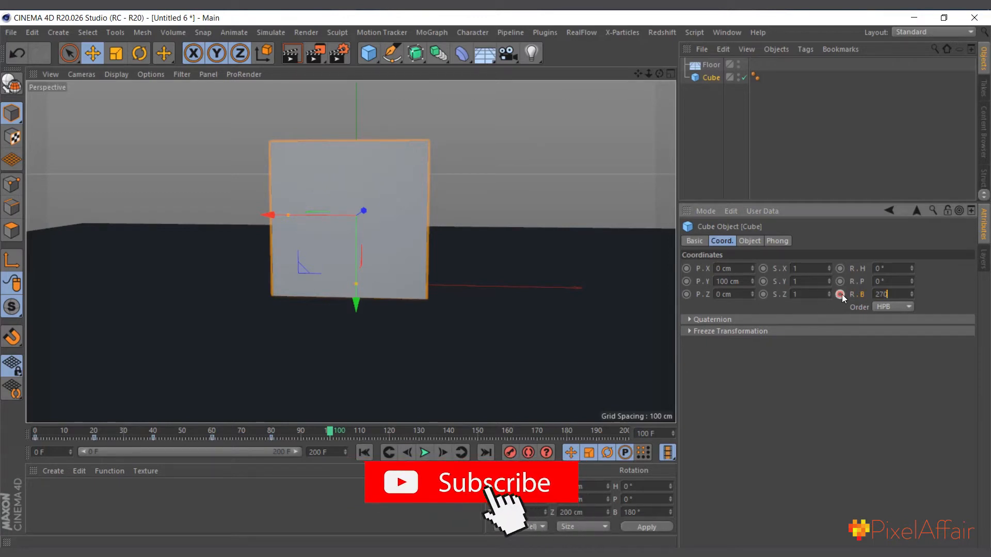
key(Return)
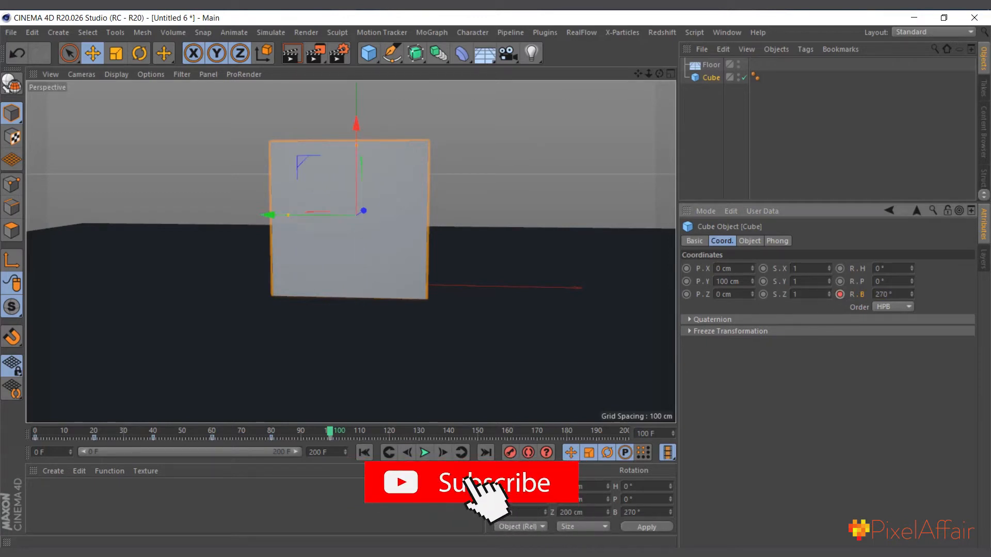
click(840, 294)
click(364, 452)
click(422, 453)
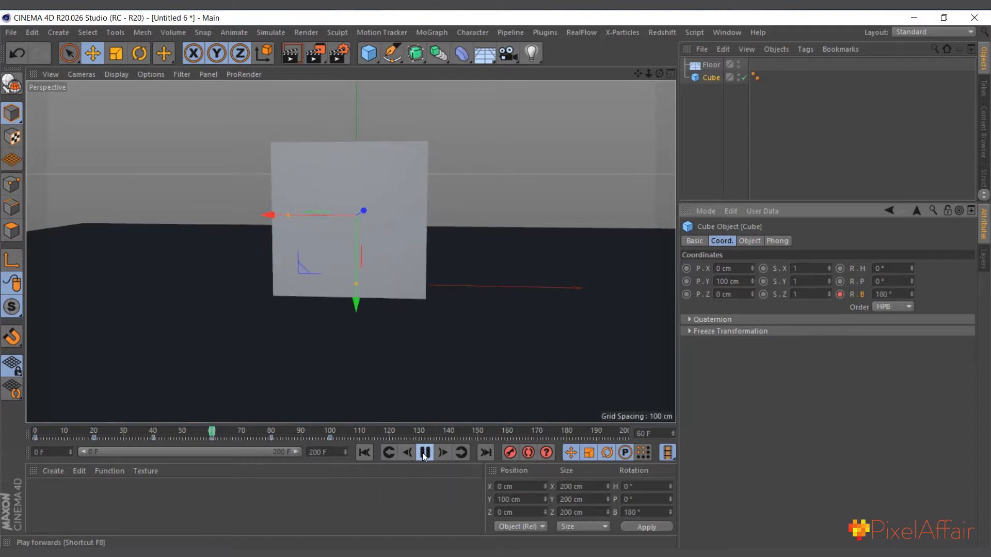
click(429, 453)
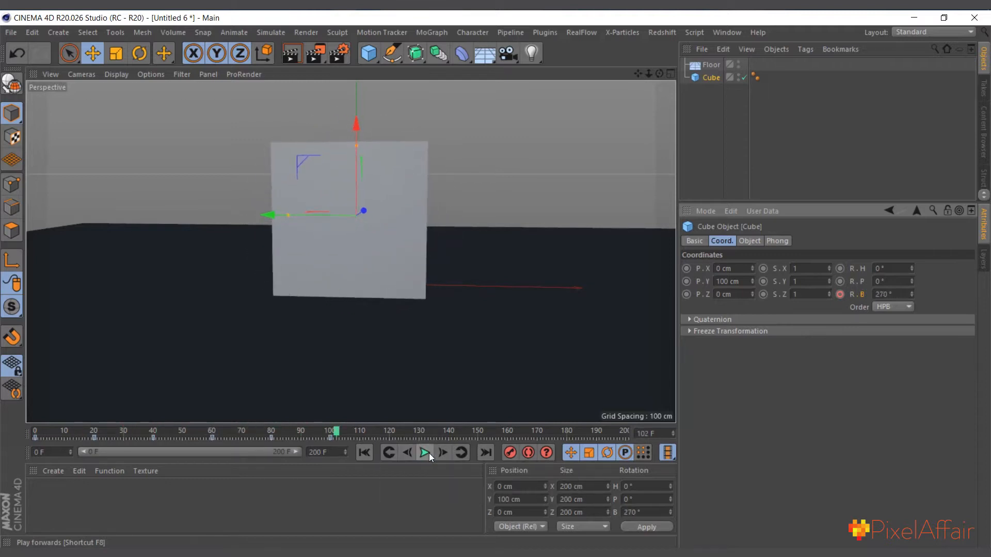
Keyframe the cube's bank rotation at 270° on frame 120 to hold the pose
click(391, 433)
drag(392, 432, 388, 432)
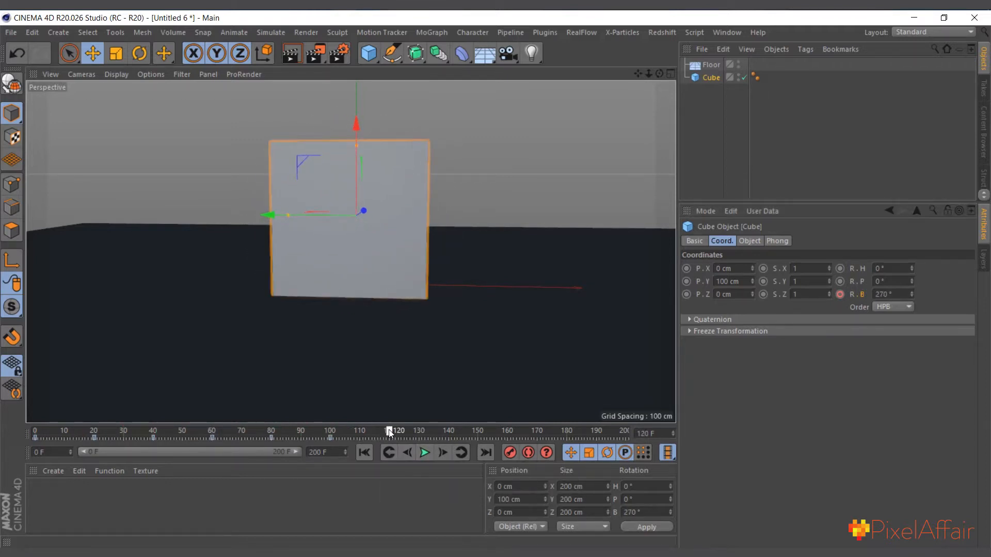
click(840, 295)
Keyframe the cube's bank rotation at 360° on frame 140
click(448, 433)
click(899, 293)
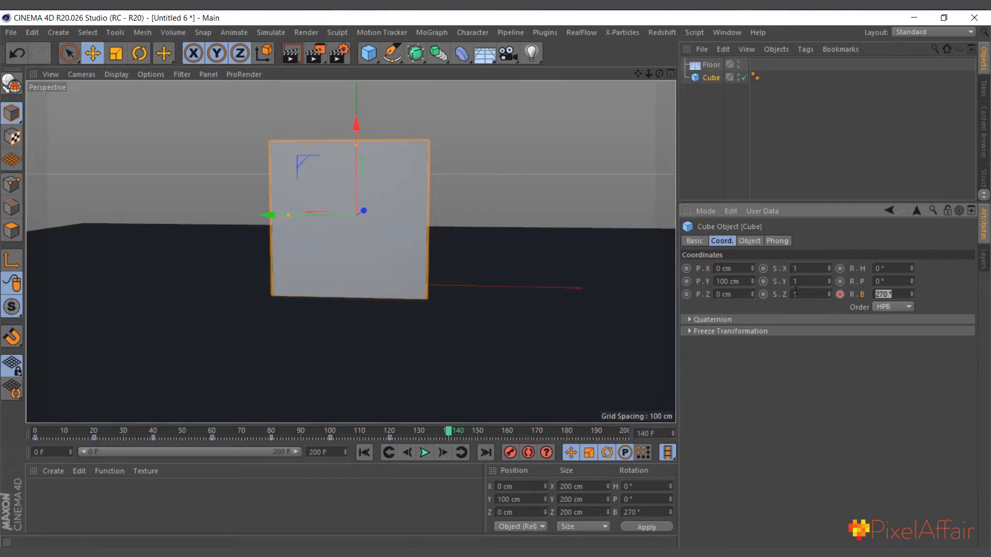
text(360)
click(837, 293)
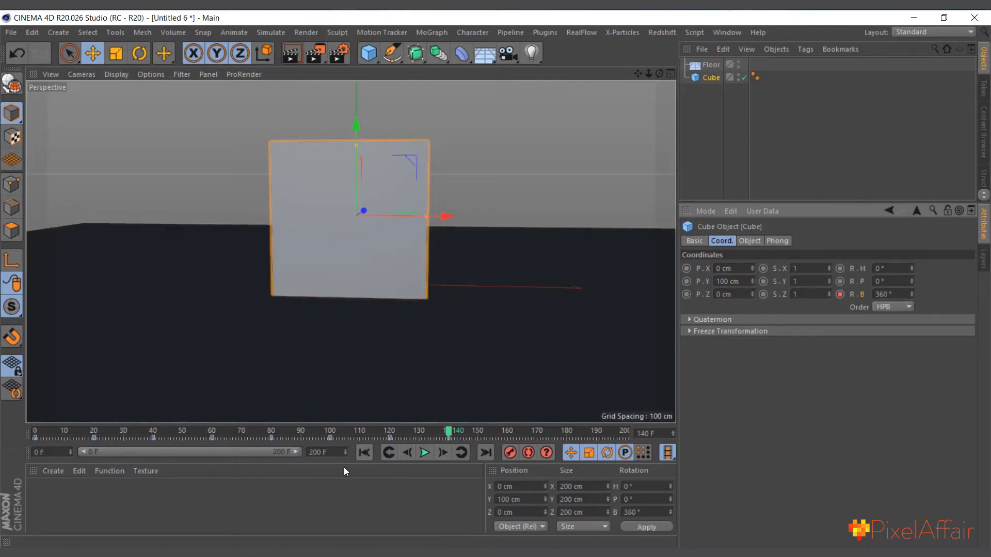
Play the full rotation animation from frame 0 and scrub back through the last keyframes to check the pauses
click(365, 453)
click(424, 452)
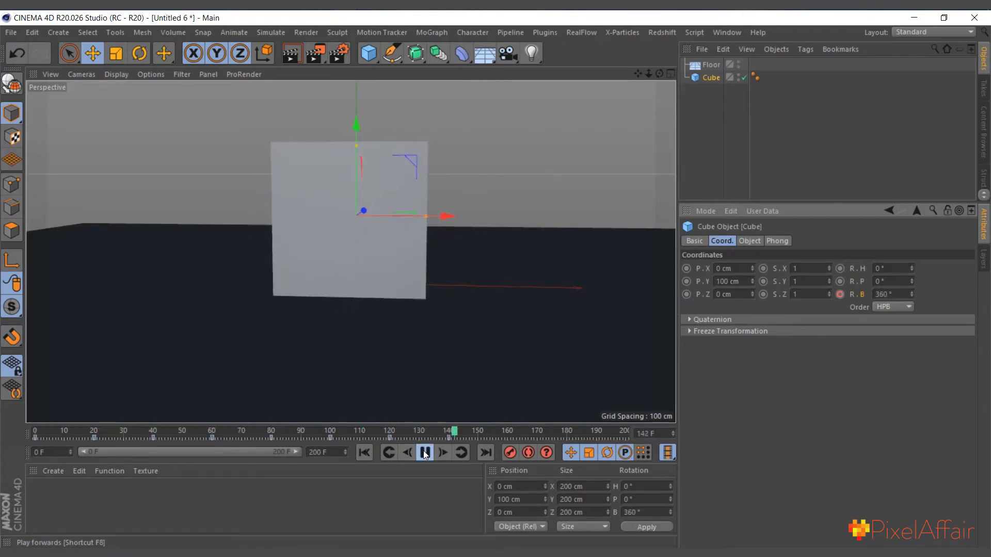
click(424, 452)
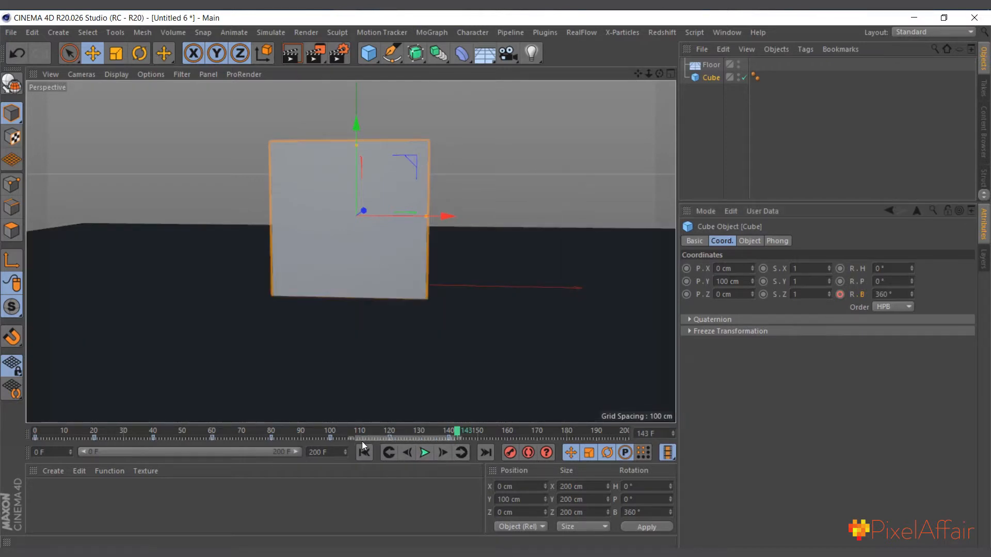
drag(363, 443, 362, 443)
click(477, 437)
drag(441, 431, 357, 436)
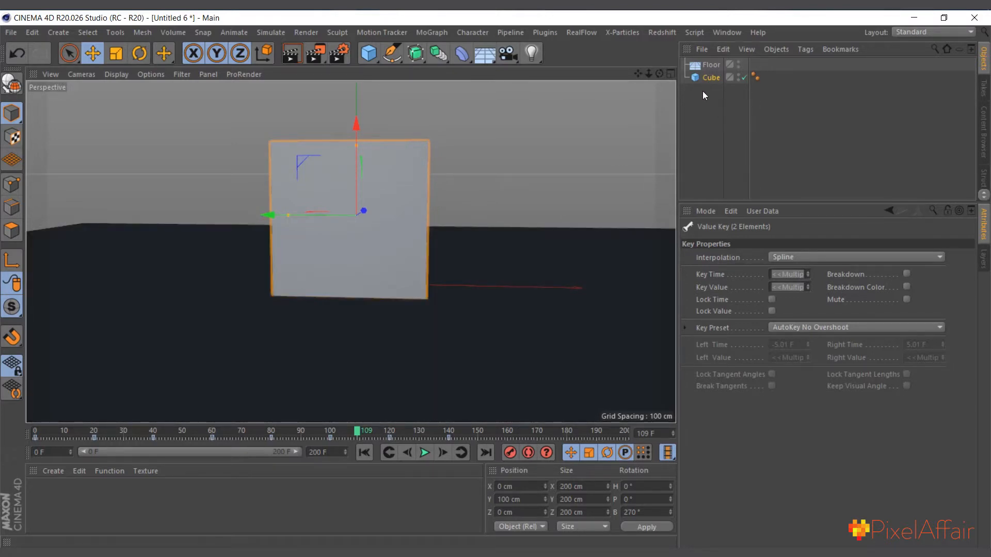
Add a Rigid Body simulation tag to the cube and play the simulation briefly
right_click(711, 76)
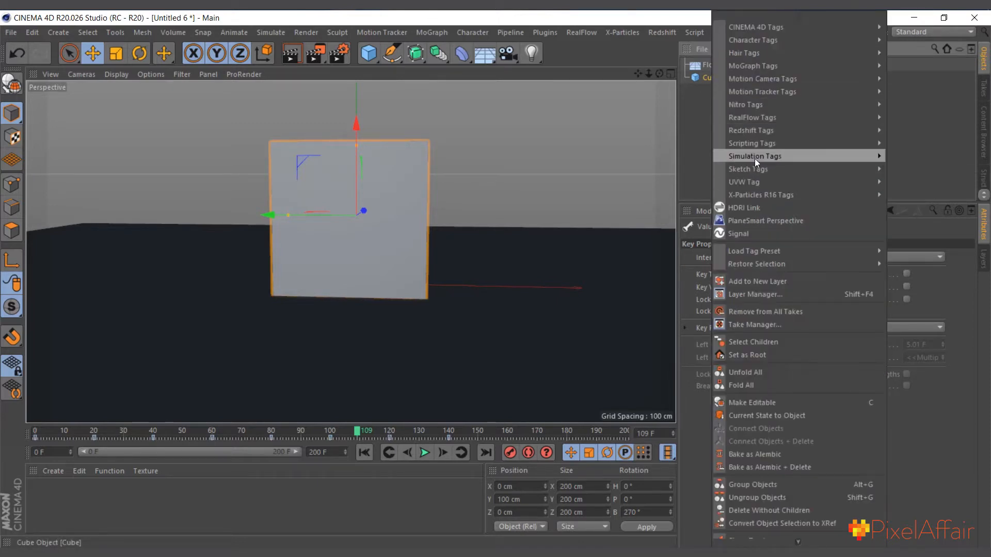
mouse_move(755, 157)
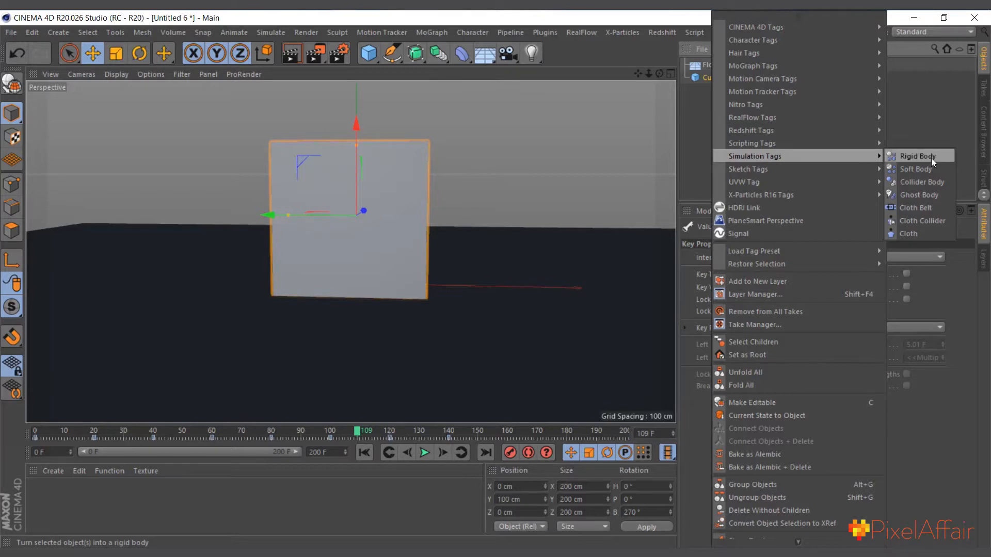
click(917, 155)
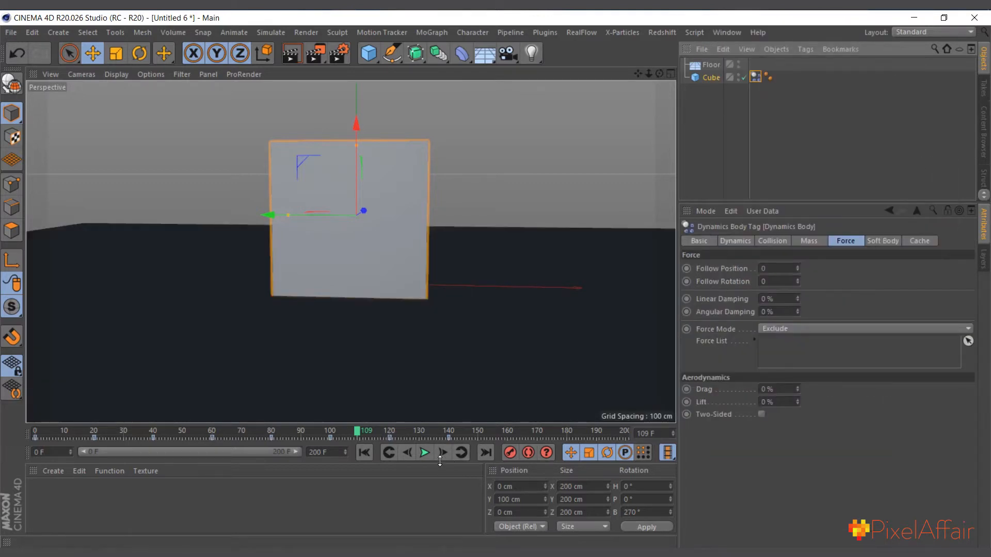
click(425, 452)
click(426, 452)
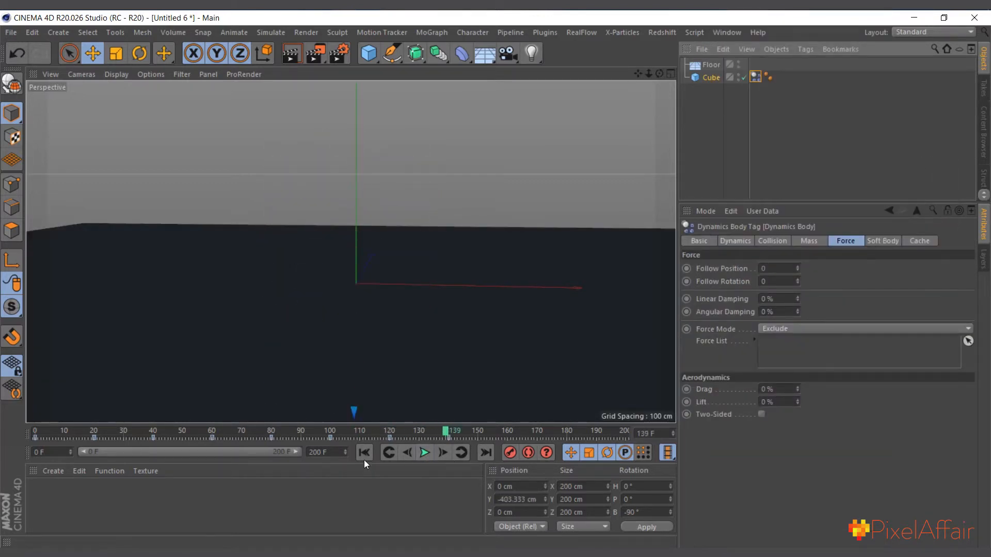
Add a Collider Body simulation tag to the floor and play the simulation from frame 0
click(364, 457)
right_click(704, 67)
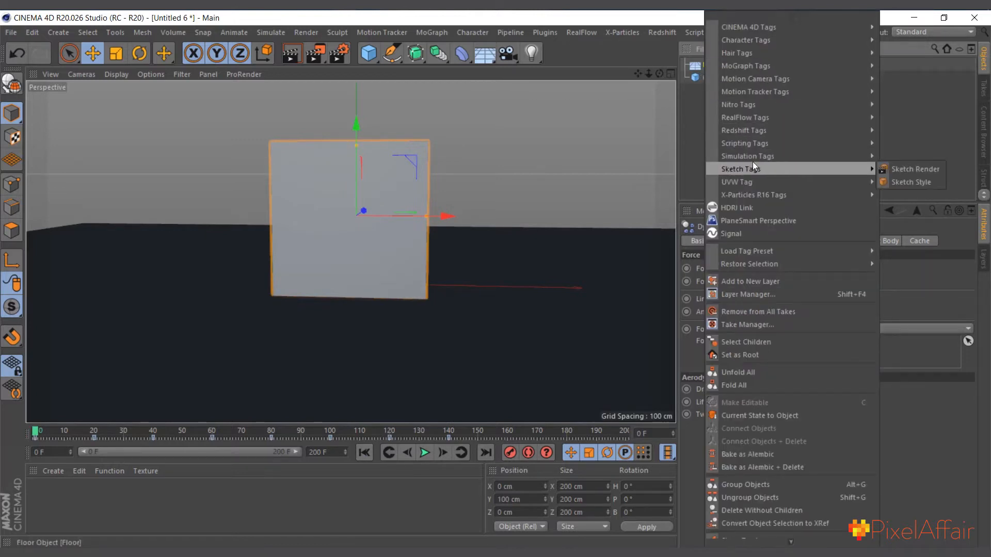
mouse_move(756, 155)
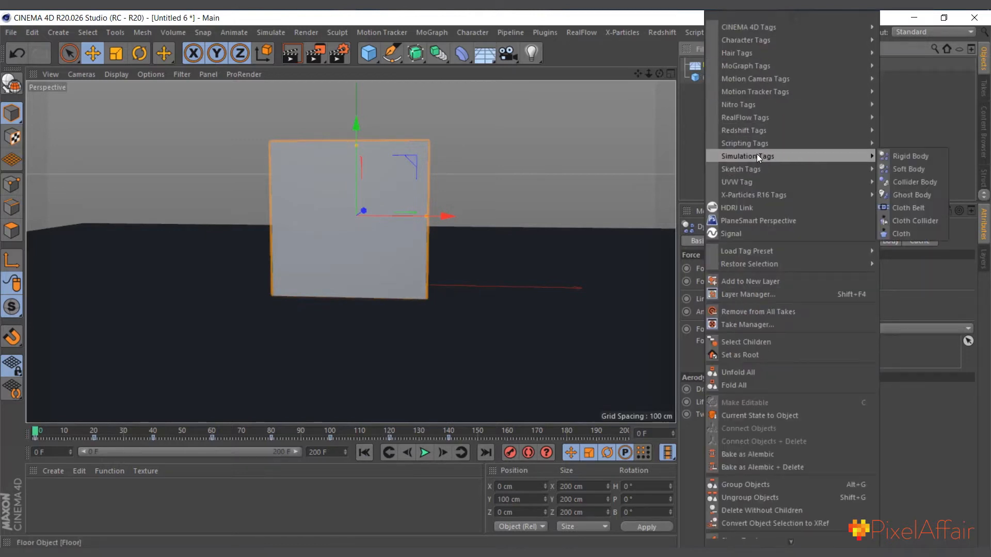
click(912, 183)
click(425, 453)
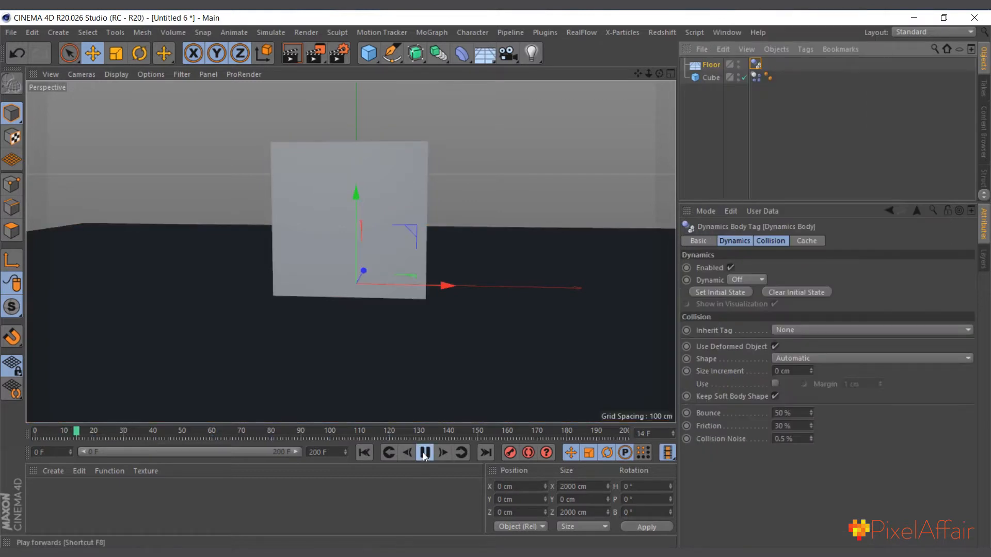
click(423, 453)
Replay the simulation from frame 0, once more with the cube selected, to check whether it follows its rotation keyframes
click(361, 456)
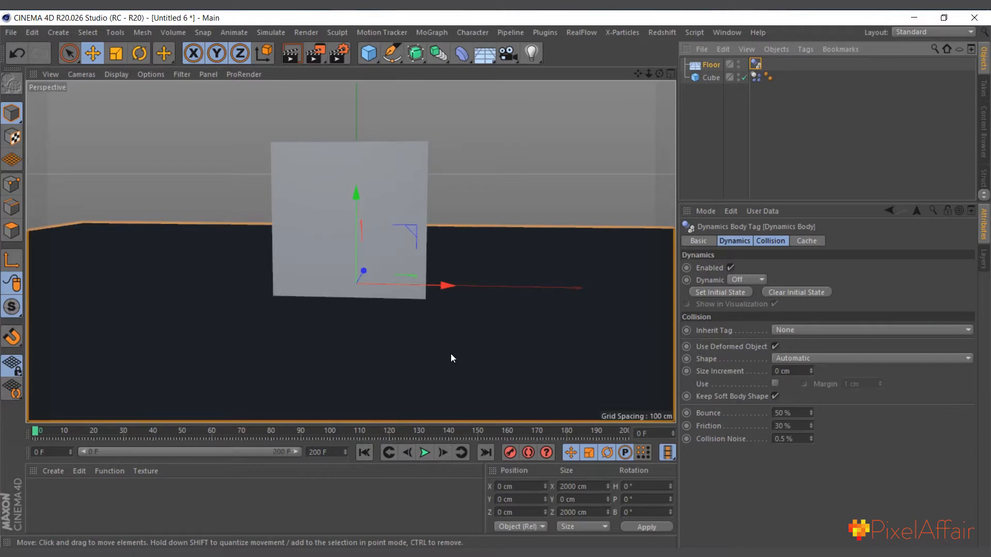
click(424, 453)
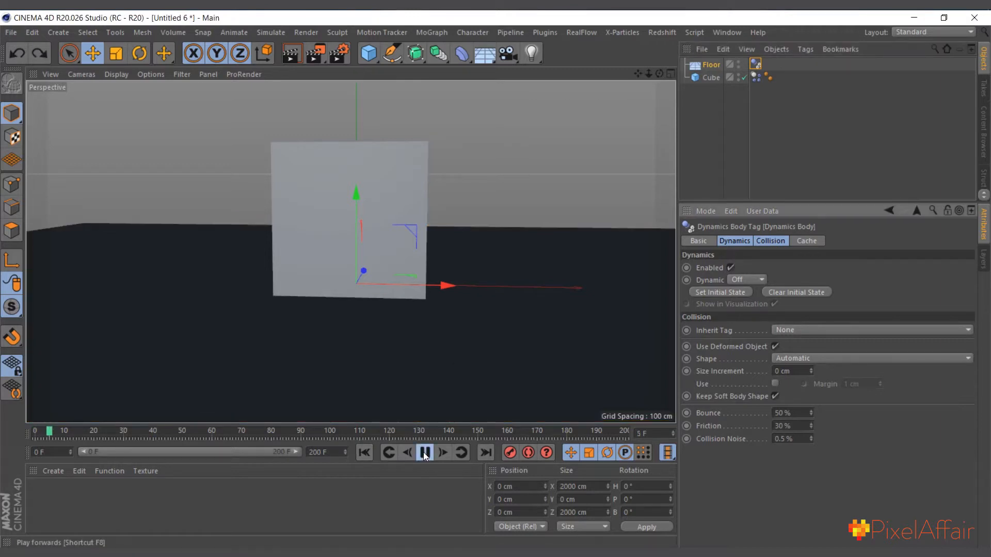
click(424, 453)
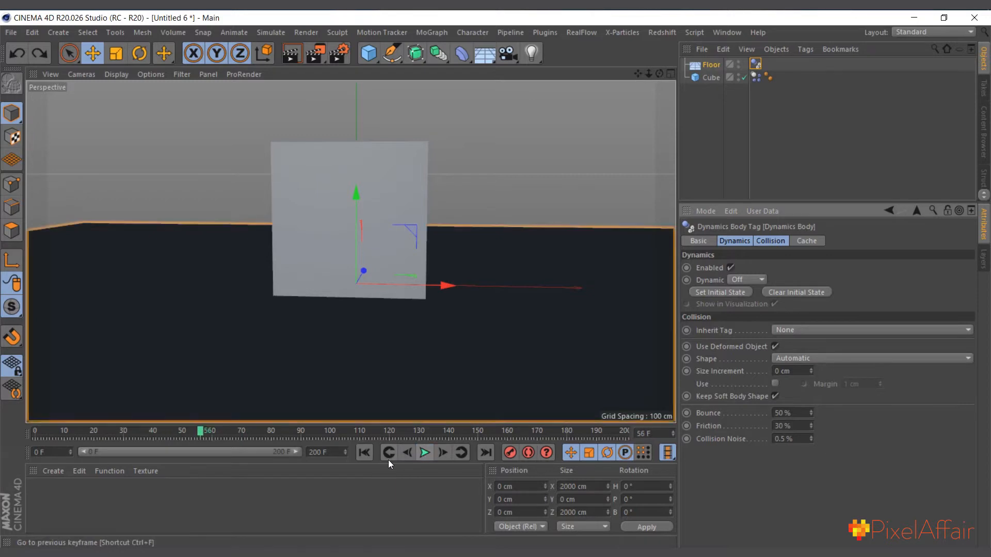
click(364, 453)
click(711, 79)
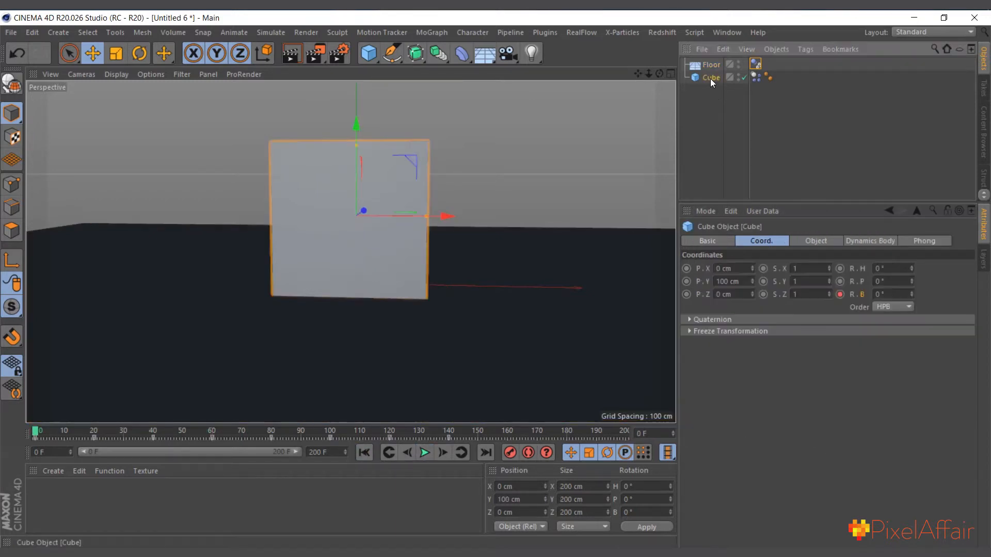
click(428, 453)
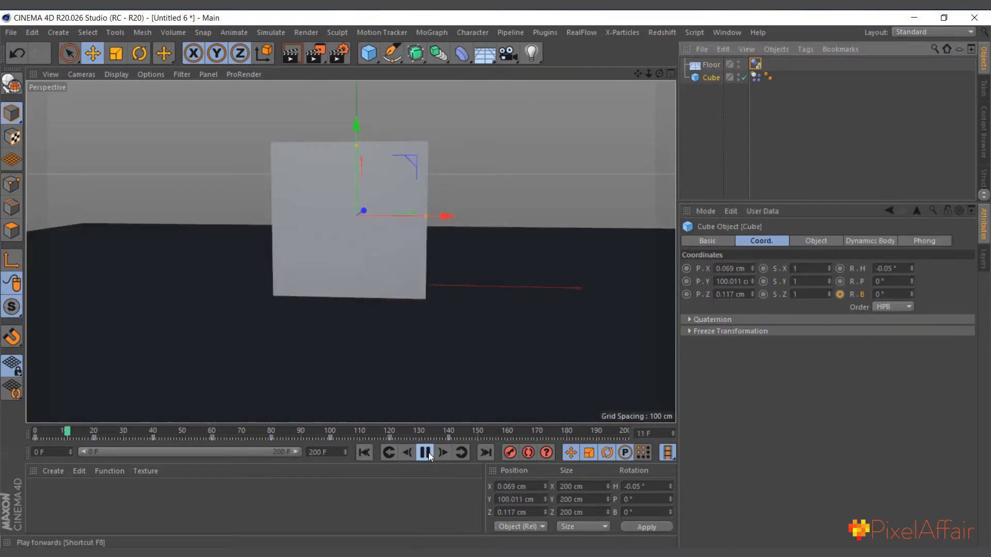
click(428, 454)
click(364, 454)
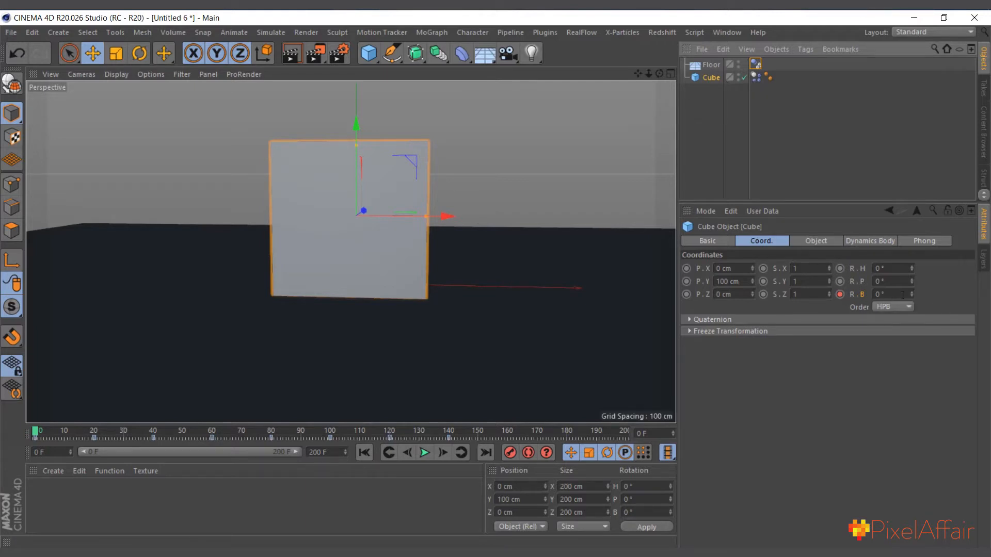
Set Follow Rotation to 50 in the cube's dynamics tag, play the simulation and return to frame 0
click(754, 78)
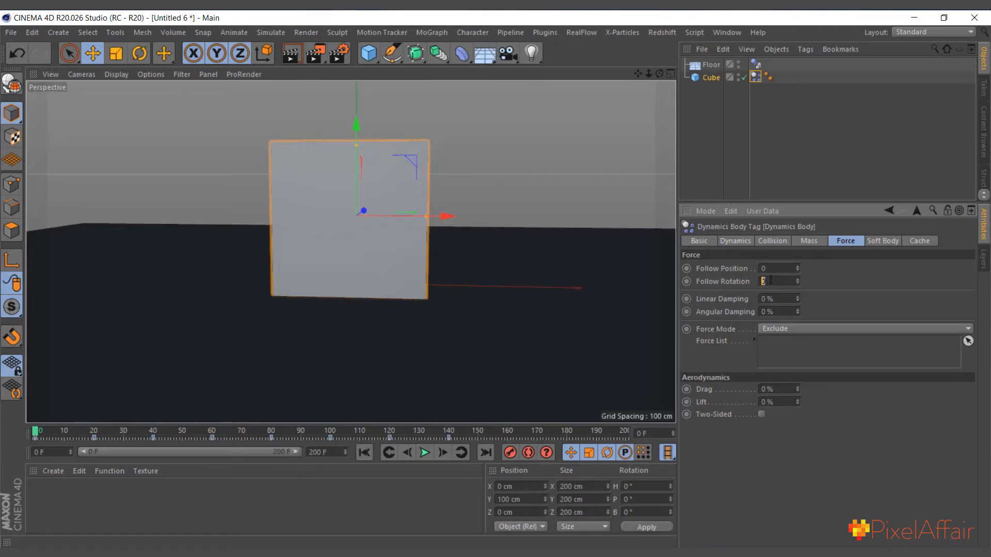
text(50)
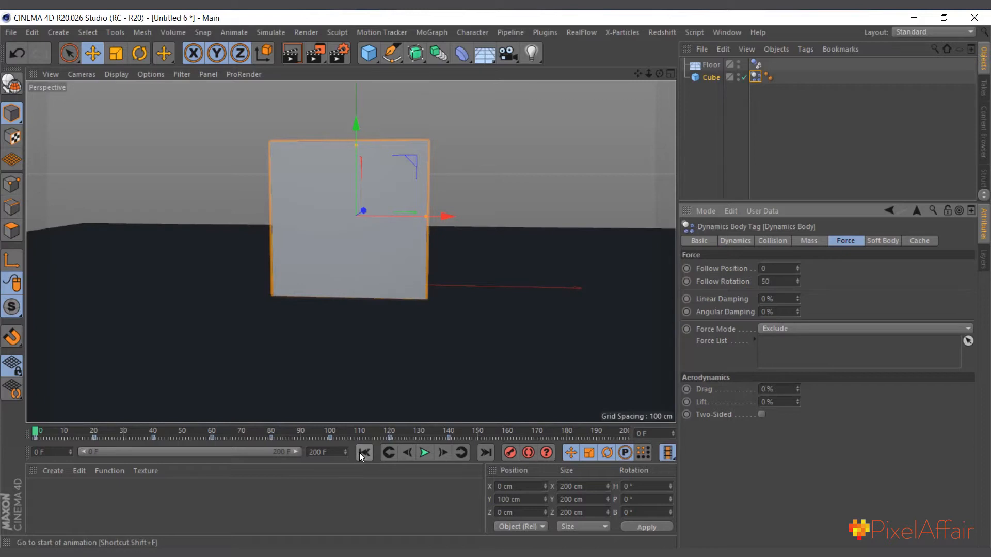
click(425, 453)
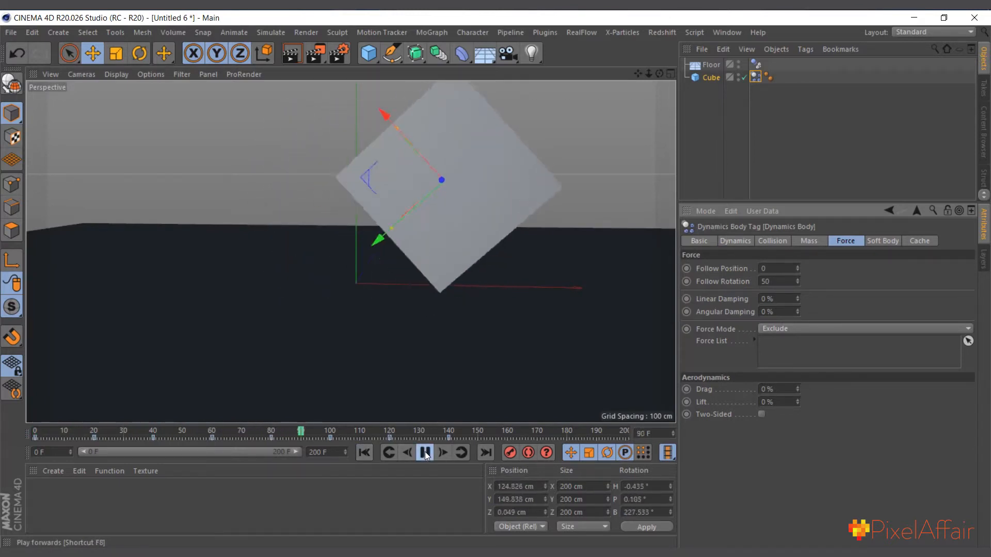
click(425, 453)
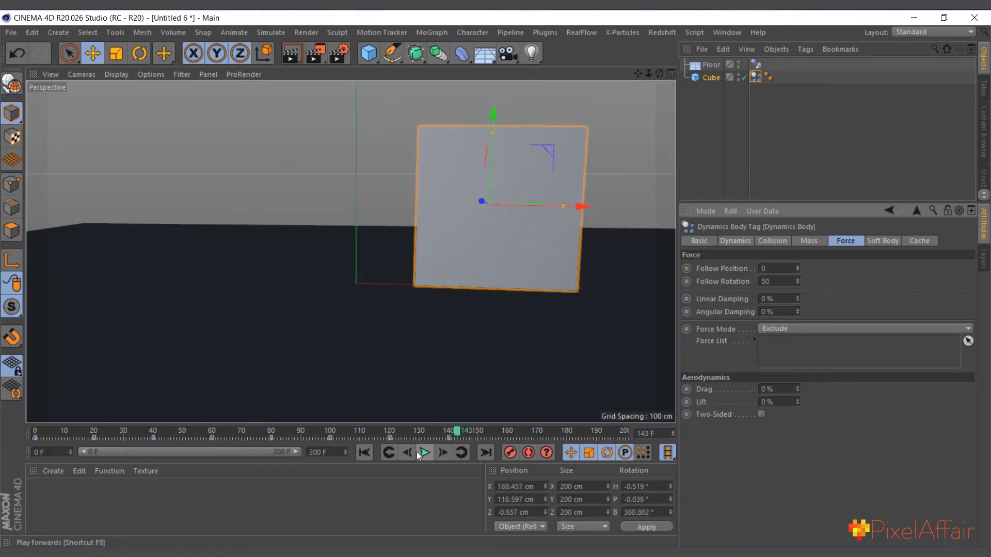
click(364, 453)
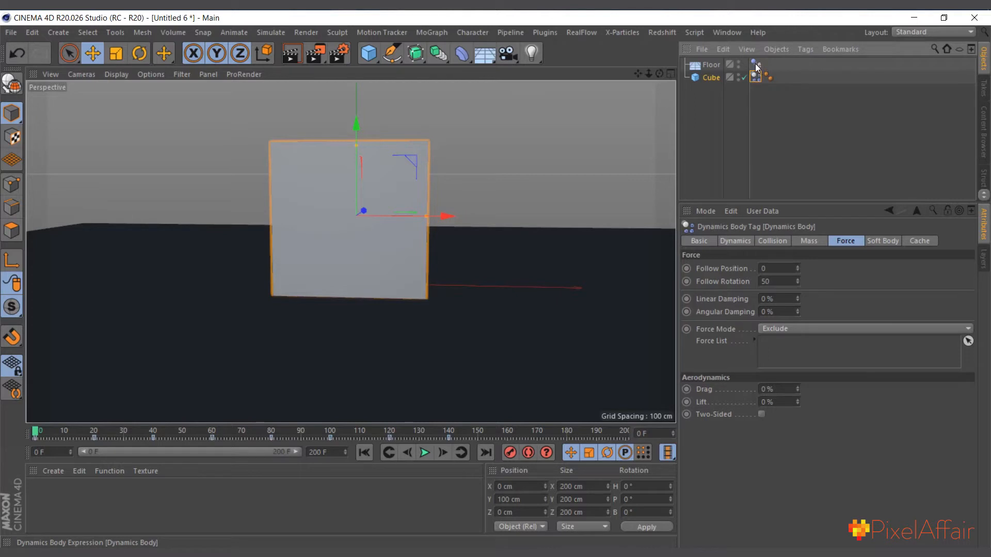
Set friction to 500% and bounce to 0% on the dynamics tags of both the floor and the cube
ctrl+click(755, 65)
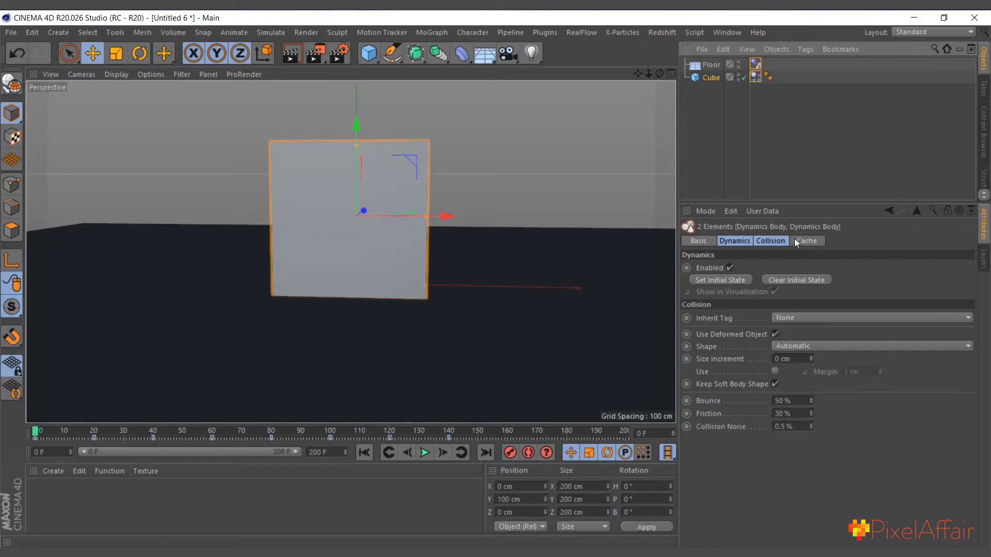
click(772, 241)
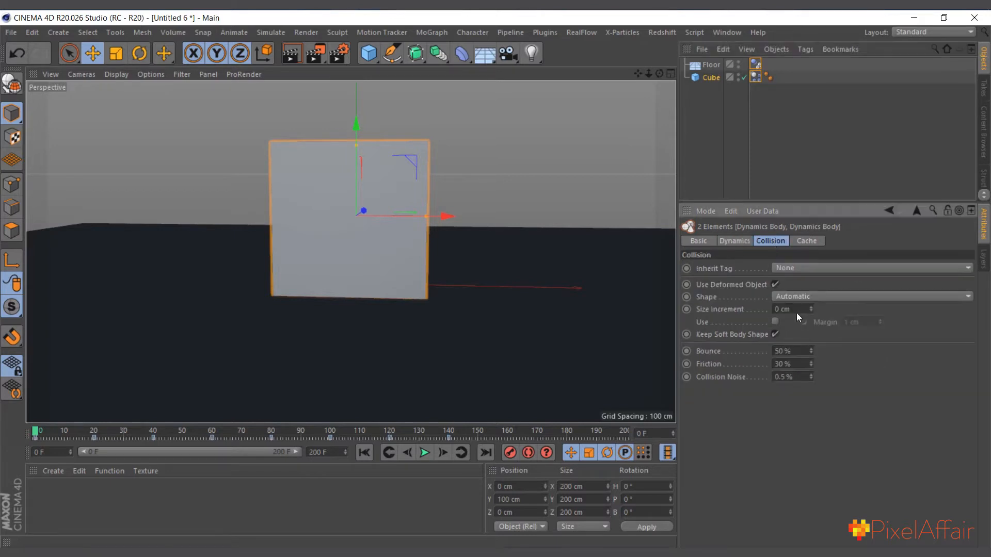
click(794, 364)
text(500)
drag(739, 351, 702, 353)
text(0)
key(Return)
Replay the simulation from frame 0 and view the whole floor to check how the cube rolls
click(427, 453)
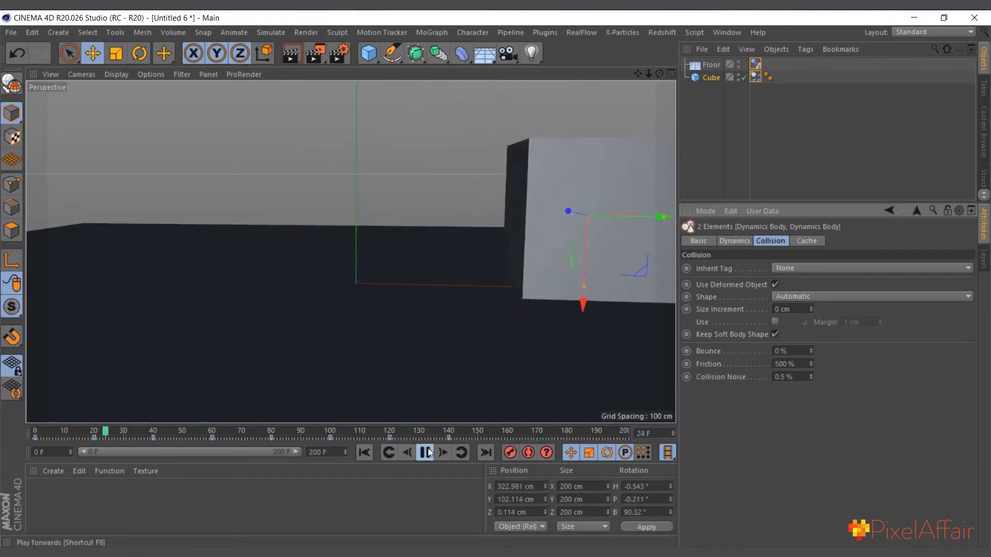
click(426, 452)
click(365, 453)
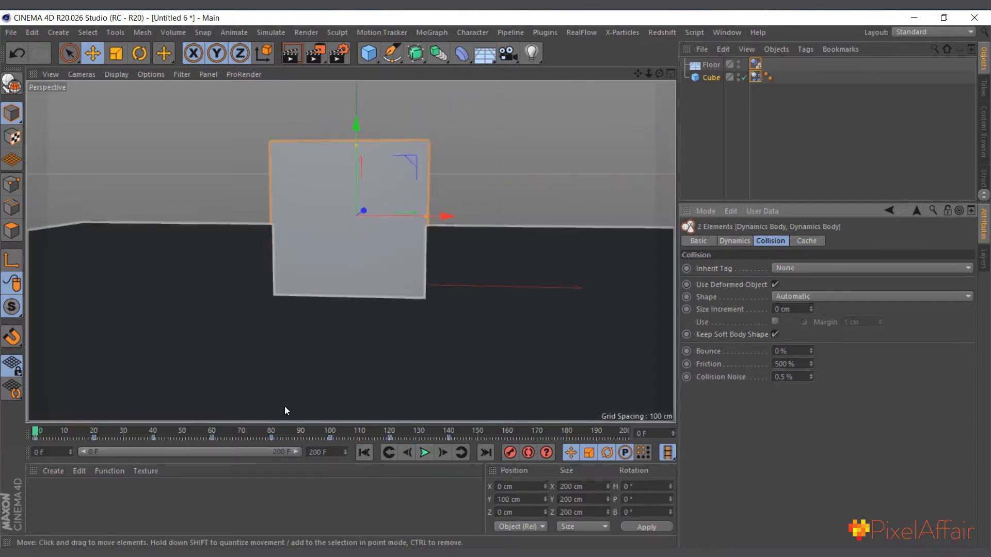
click(425, 452)
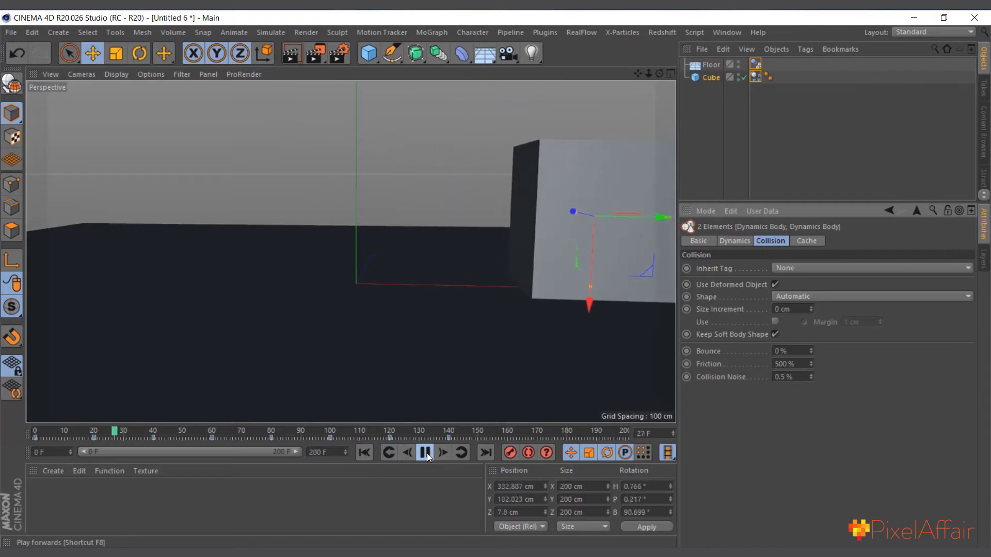
alt+right_drag(391, 328, 217, 324)
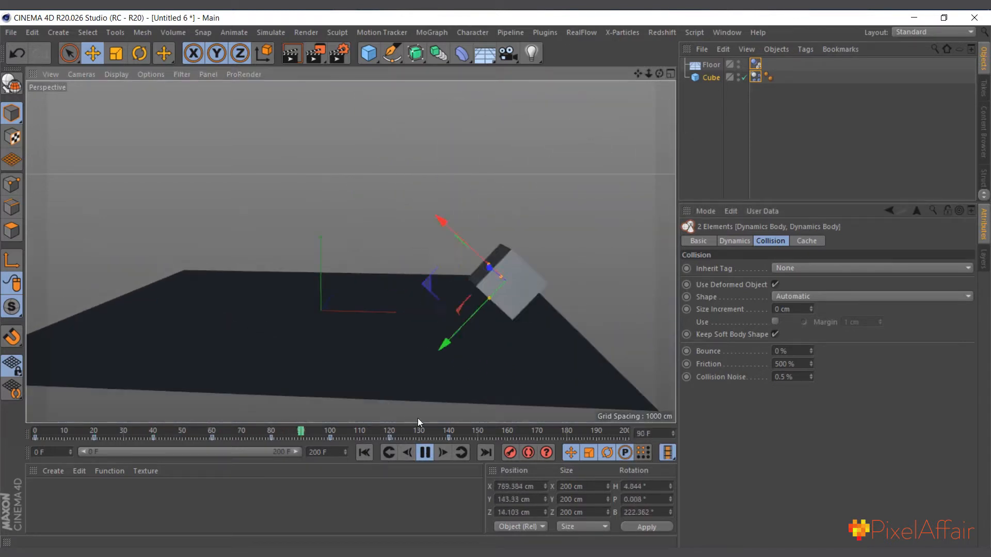
Rerun the simulation from frame 0, stop it and return to the start for a closer look at the cube
click(368, 452)
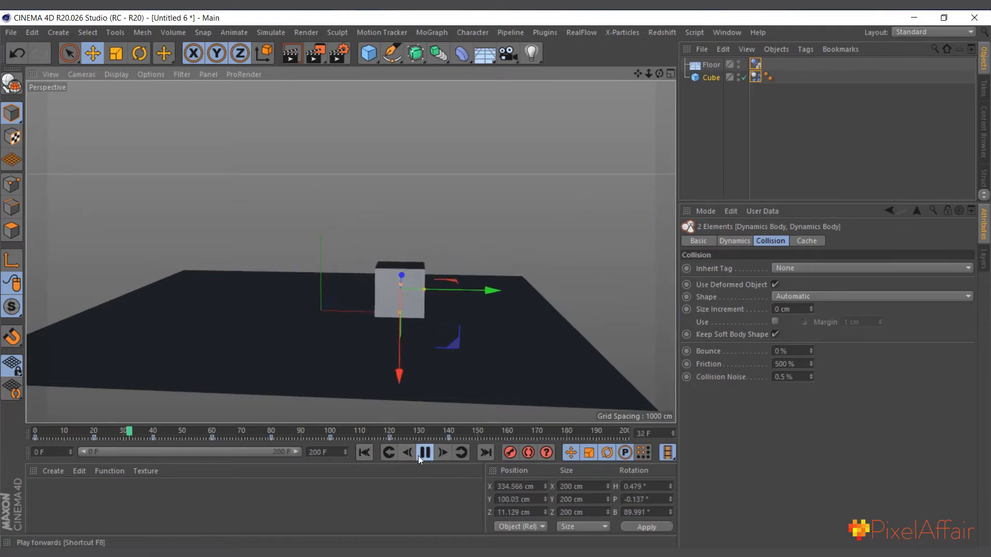
click(418, 456)
click(364, 453)
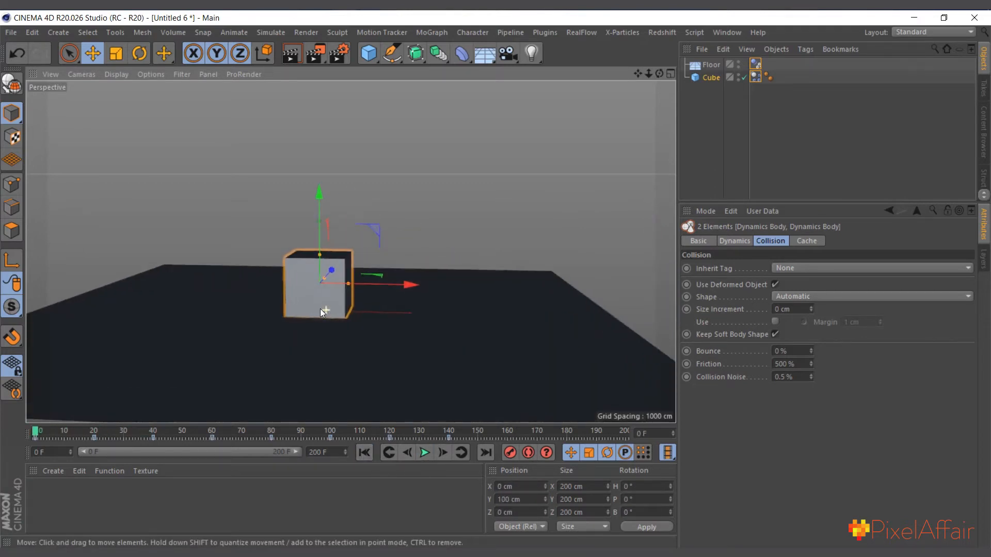
scroll(318, 310, up, 2)
scroll(311, 305, up, 2)
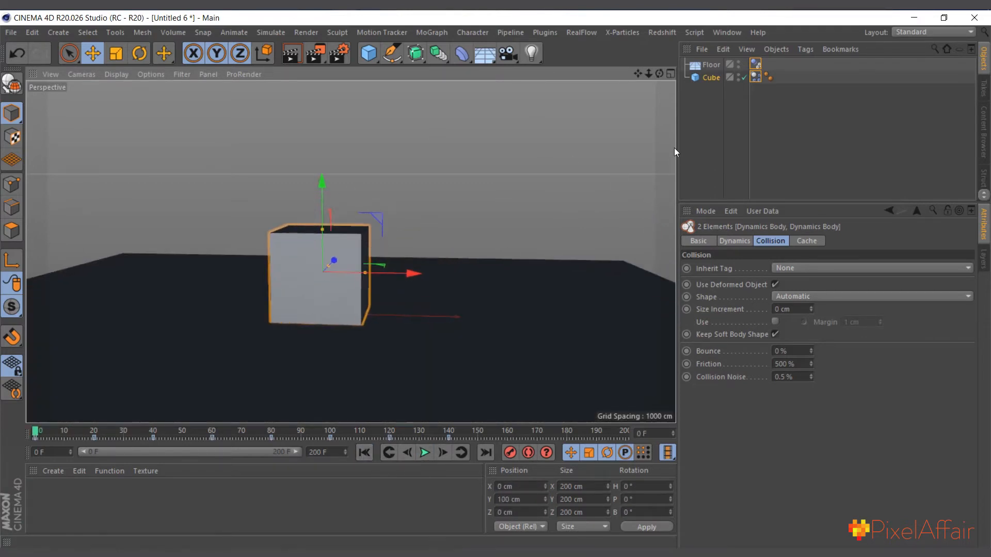
Set the gravity in the project's dynamics settings to 10000 cm
click(711, 78)
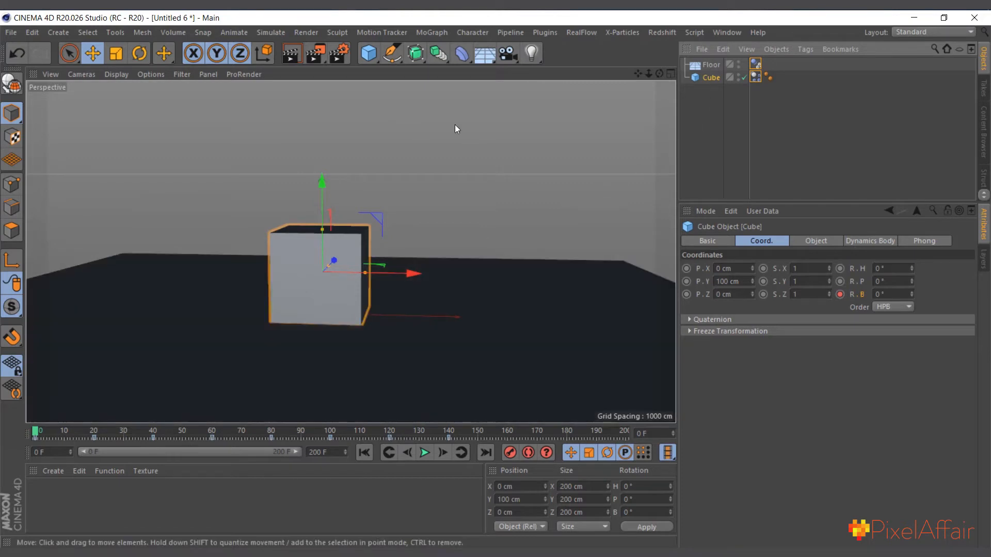
alt+right_drag(134, 222, 82, 228)
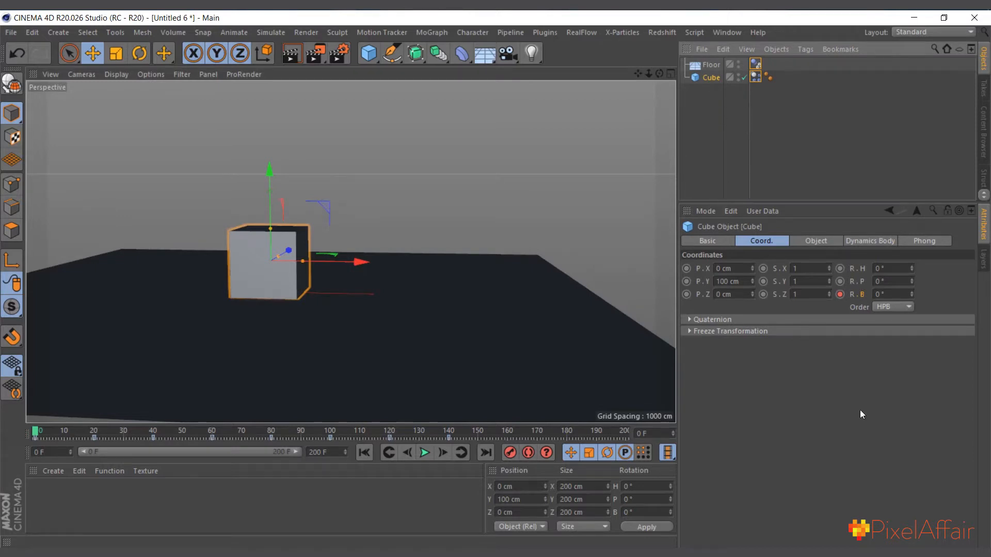
click(36, 30)
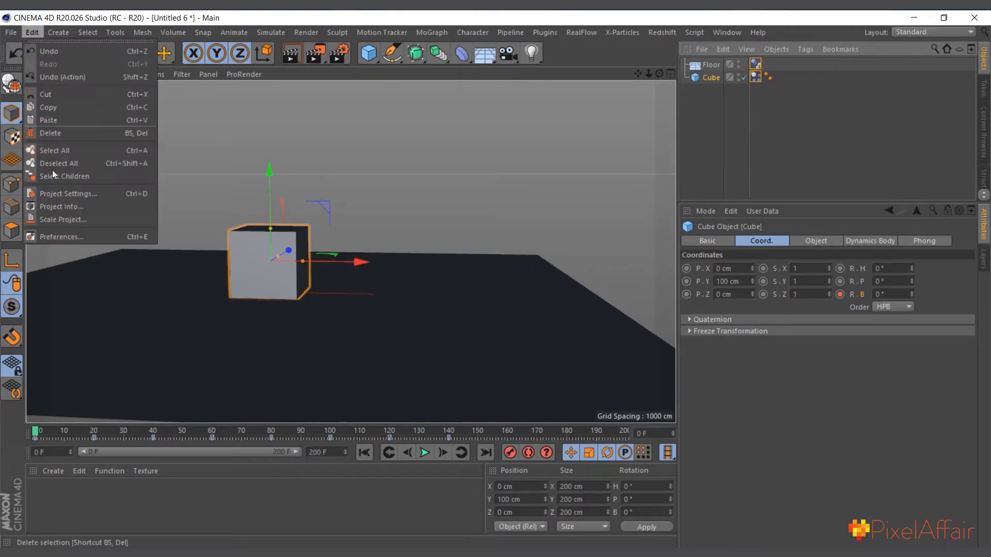
click(141, 195)
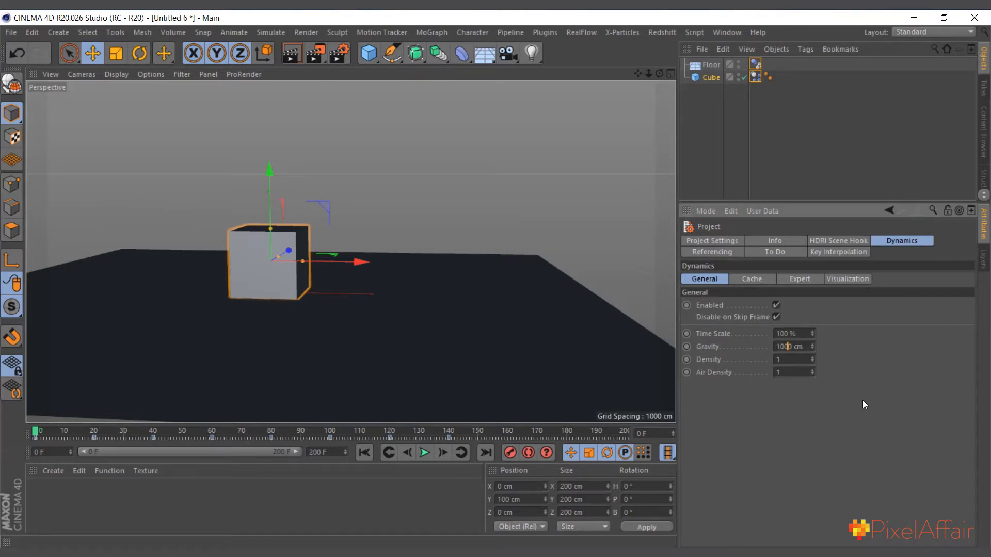
text(0)
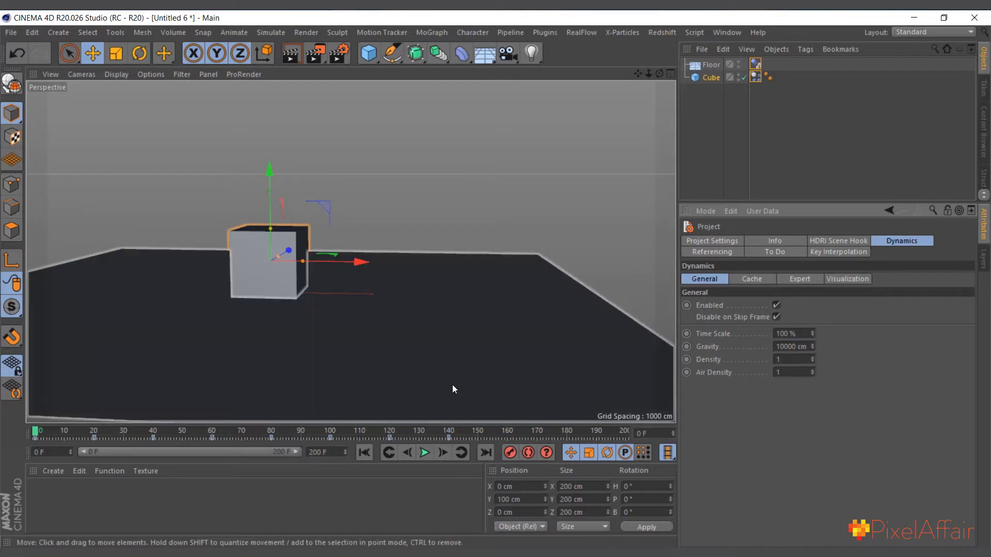
Play the simulation twice from frame 0 to check how the stronger gravity affects the cube's roll, returning to the start each time
click(360, 455)
click(424, 454)
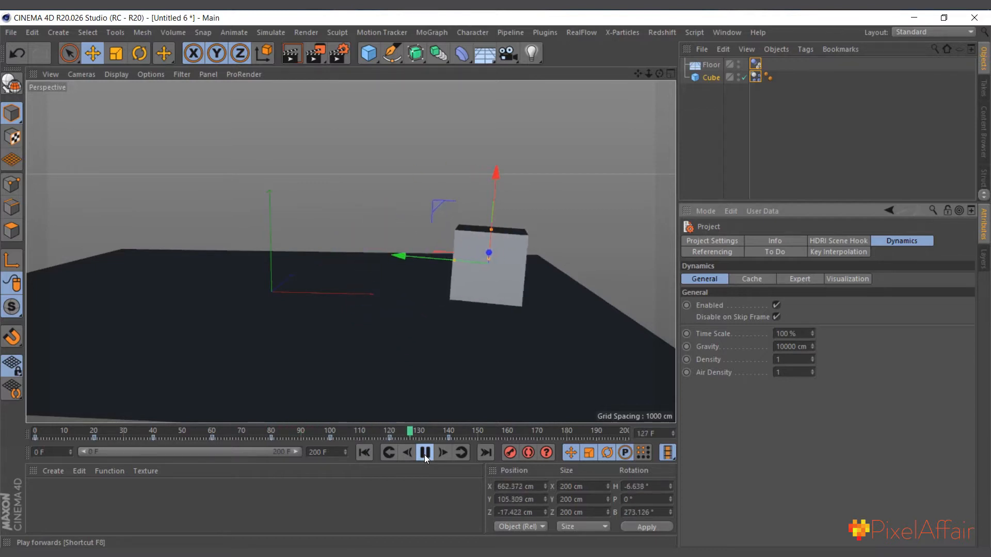
click(424, 454)
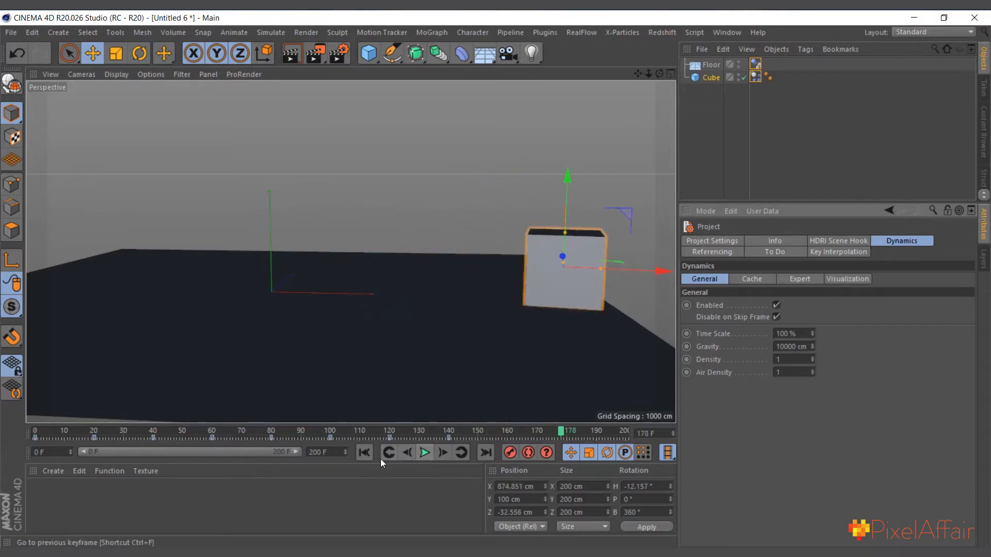
click(361, 453)
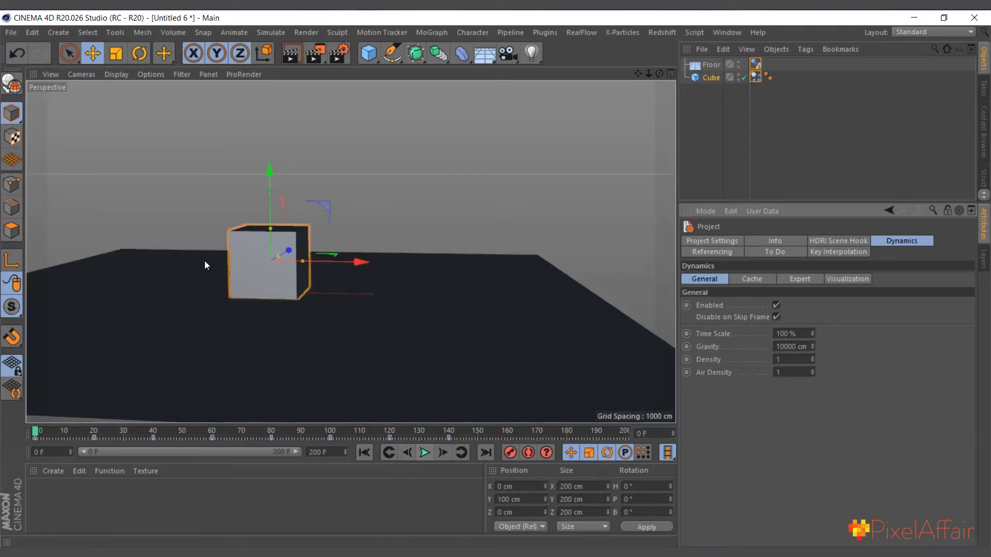
scroll(204, 263, down, 1)
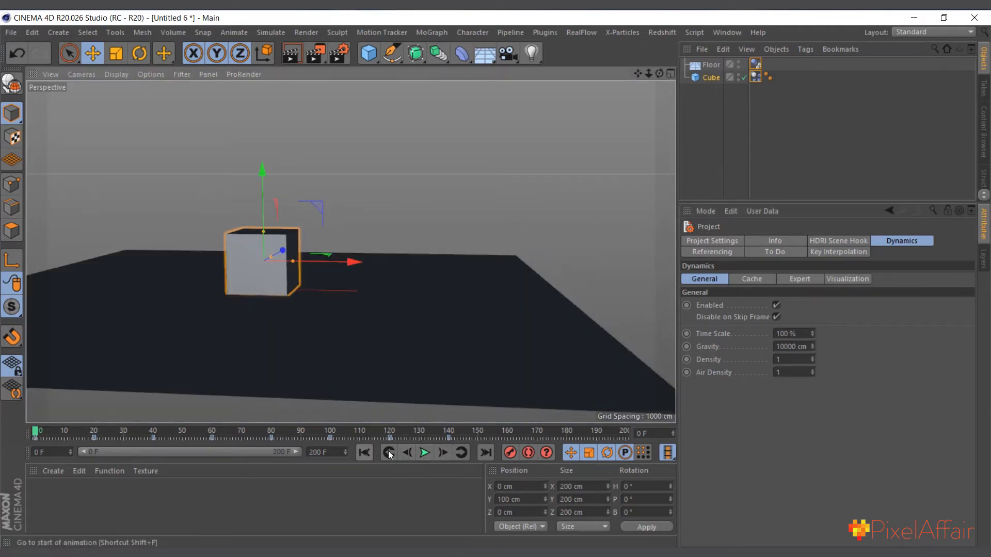
click(425, 453)
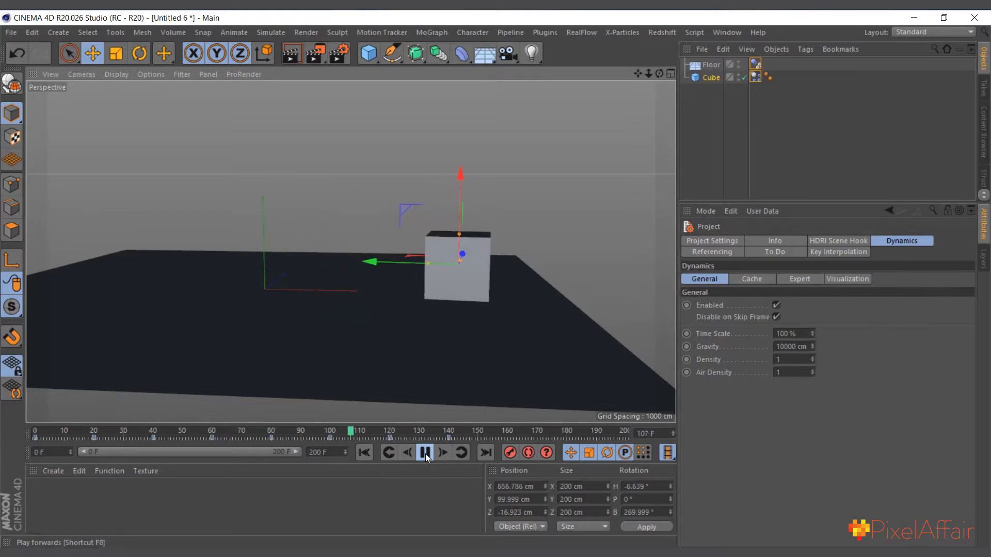
click(425, 452)
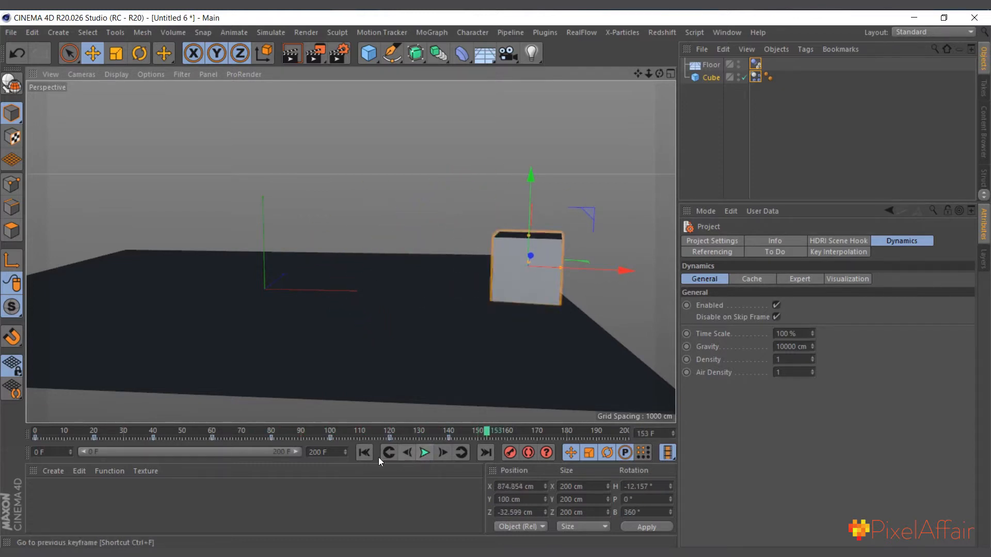
click(364, 453)
scroll(289, 258, up, 1)
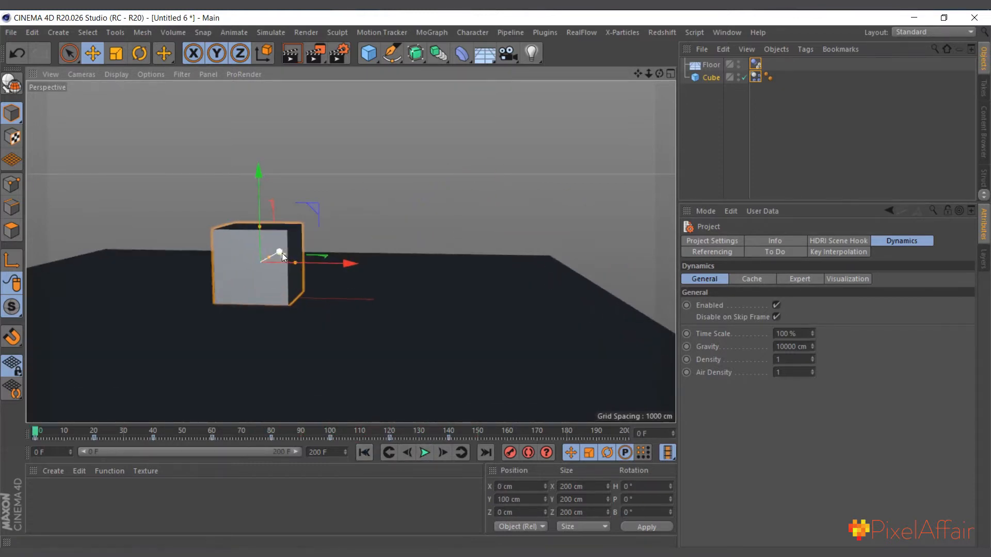
scroll(270, 256, up, 1)
Show the cube's dynamics tag settings, play the simulation and return to frame 0
click(711, 77)
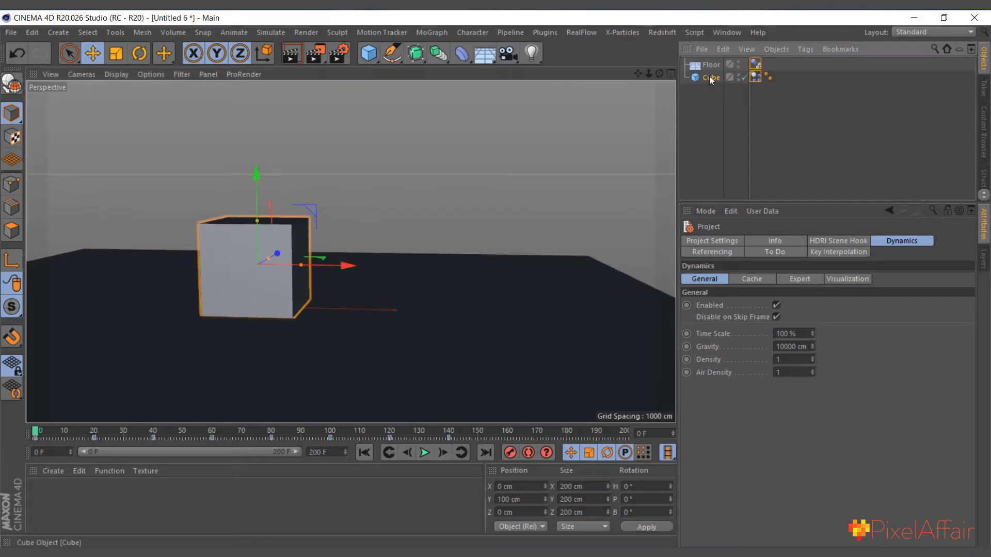
click(755, 78)
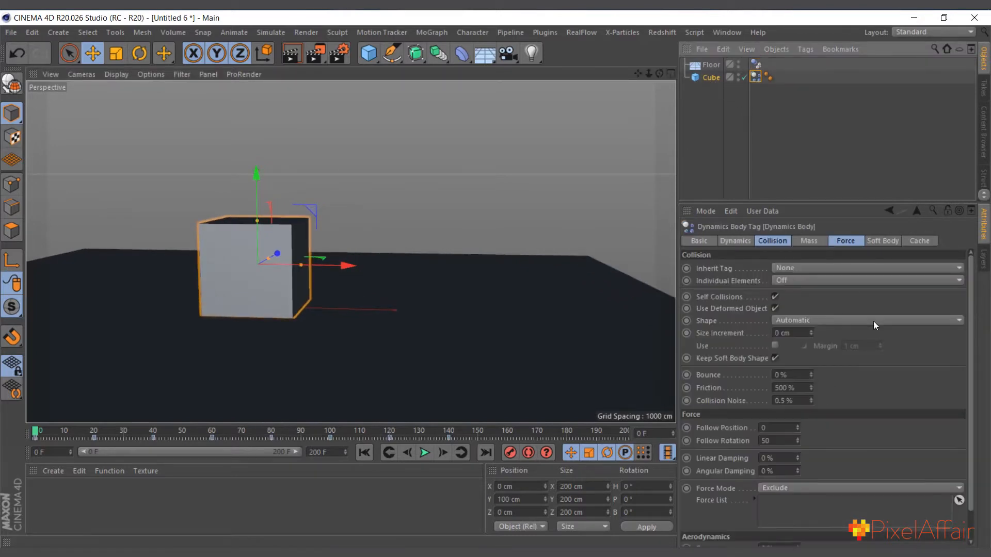
scroll(256, 277, down, 1)
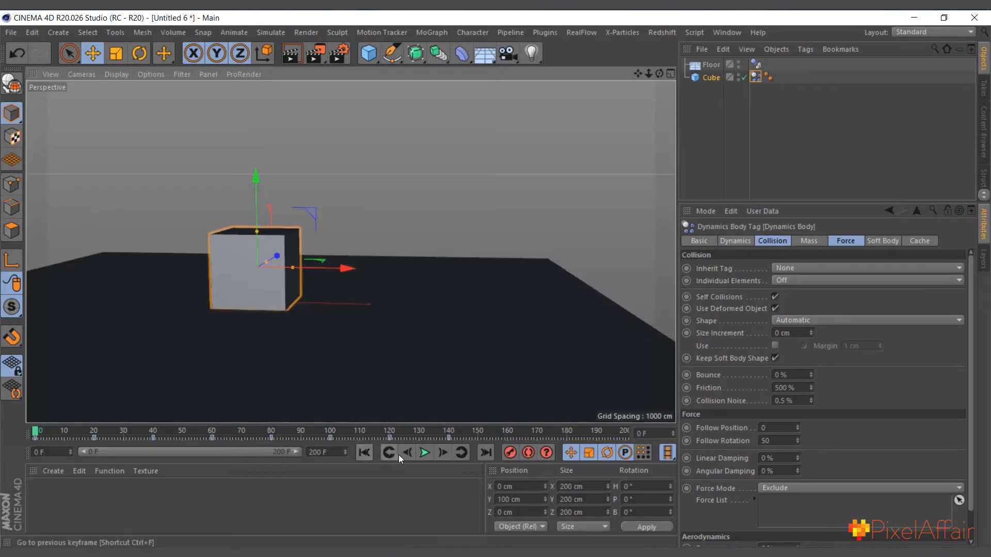
click(424, 453)
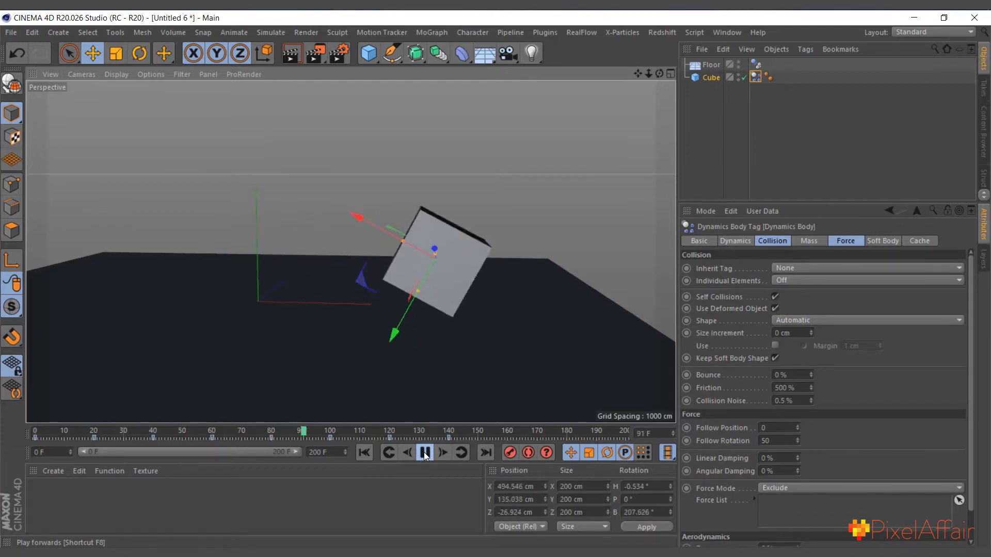
click(424, 453)
click(364, 453)
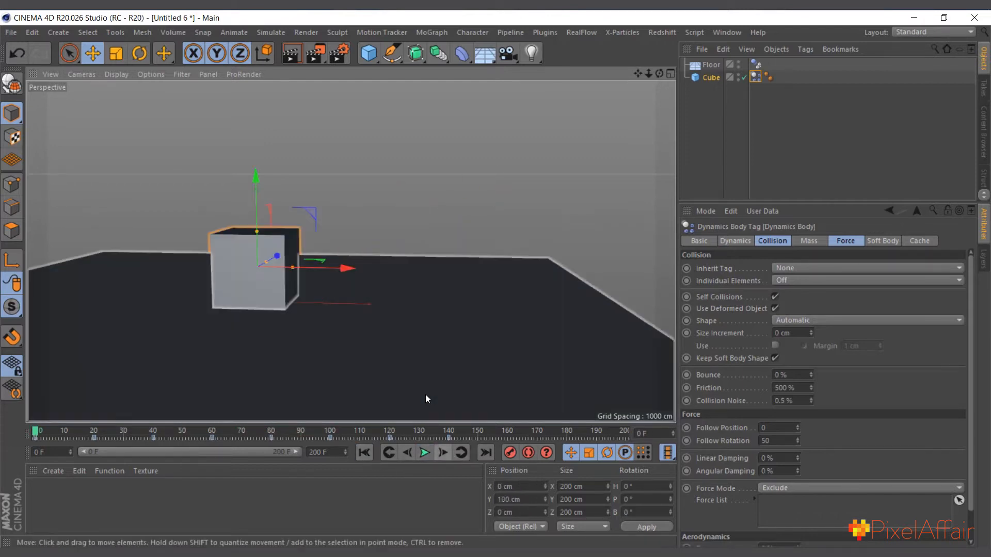
Replay the simulation in a closer view of the cube to inspect its roll, then return to frame 0
scroll(290, 382, up, 2)
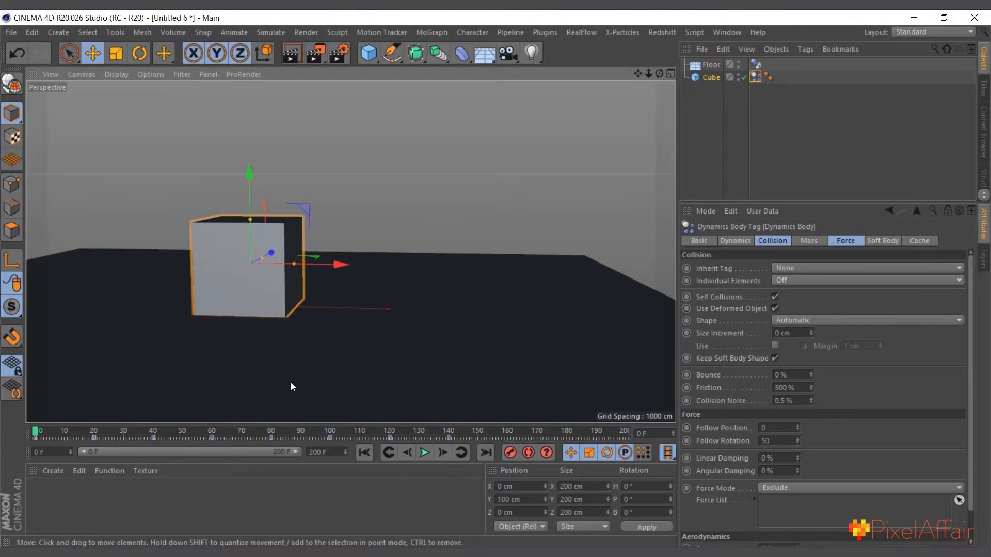
click(425, 454)
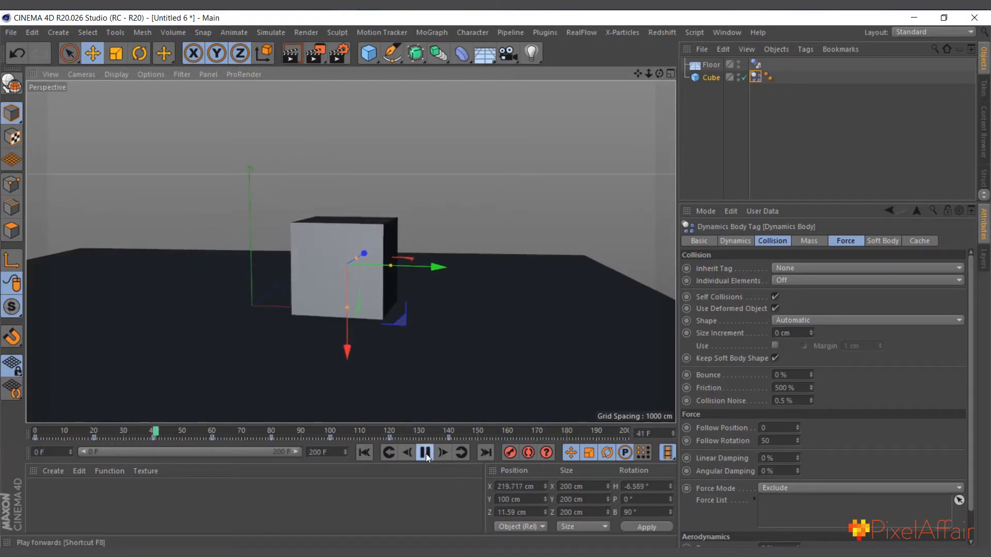
click(425, 454)
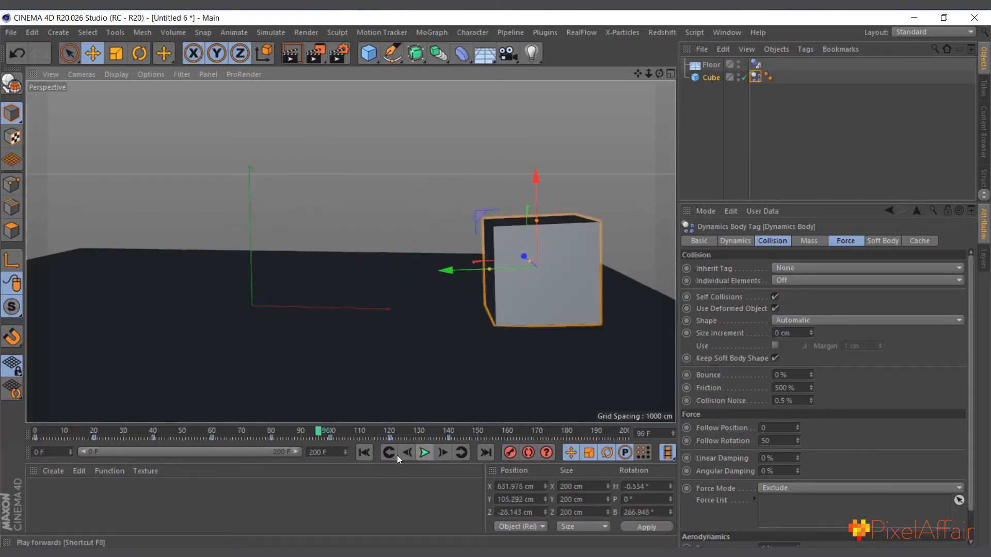
click(370, 453)
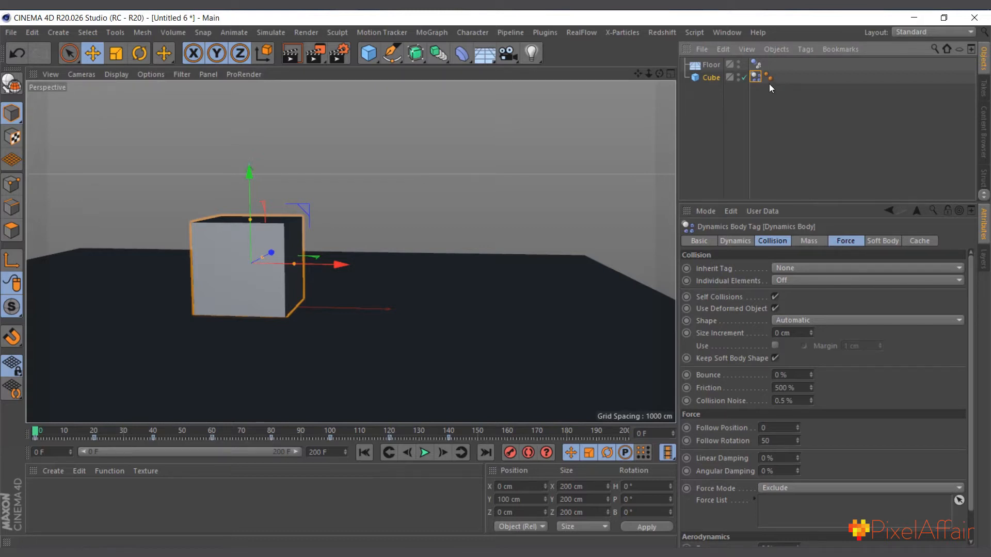
Set the project's dynamics gravity to 6000 cm, test the simulation and return to frame 0
click(713, 93)
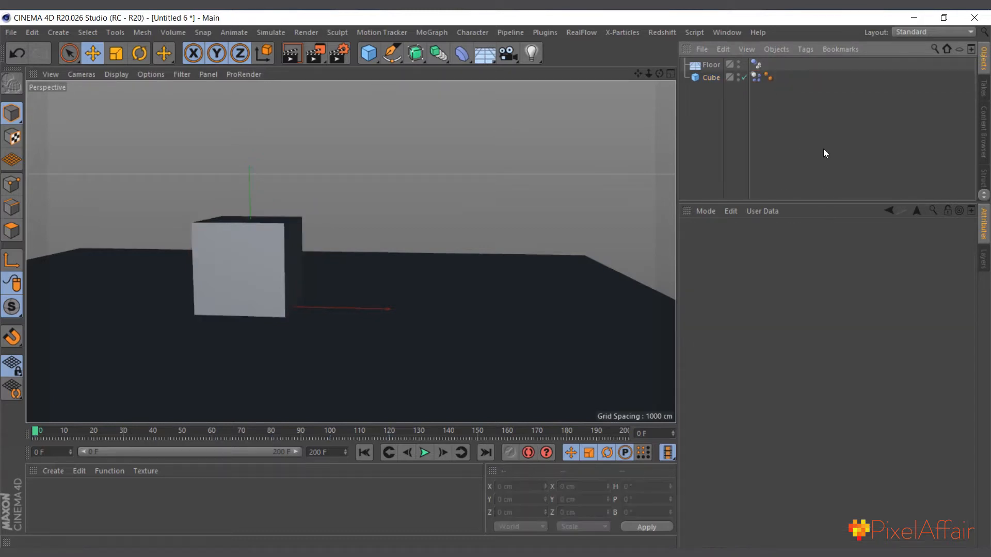
key(ctrl+d)
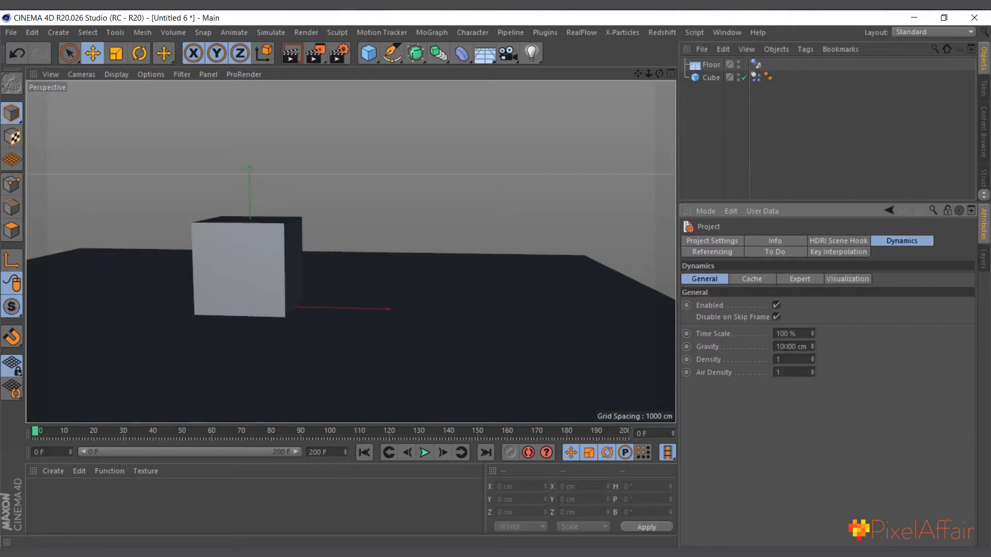
click(783, 346)
text(6)
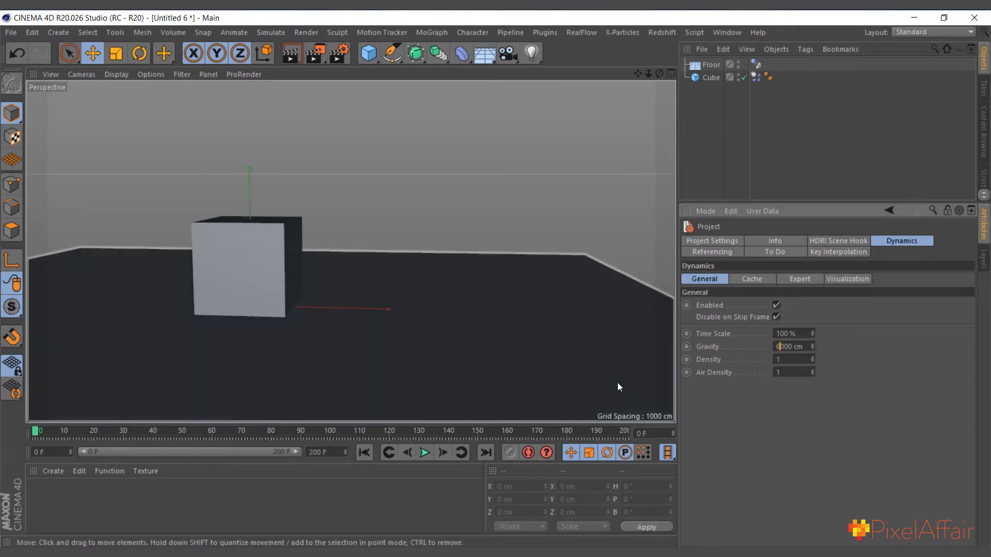
click(425, 454)
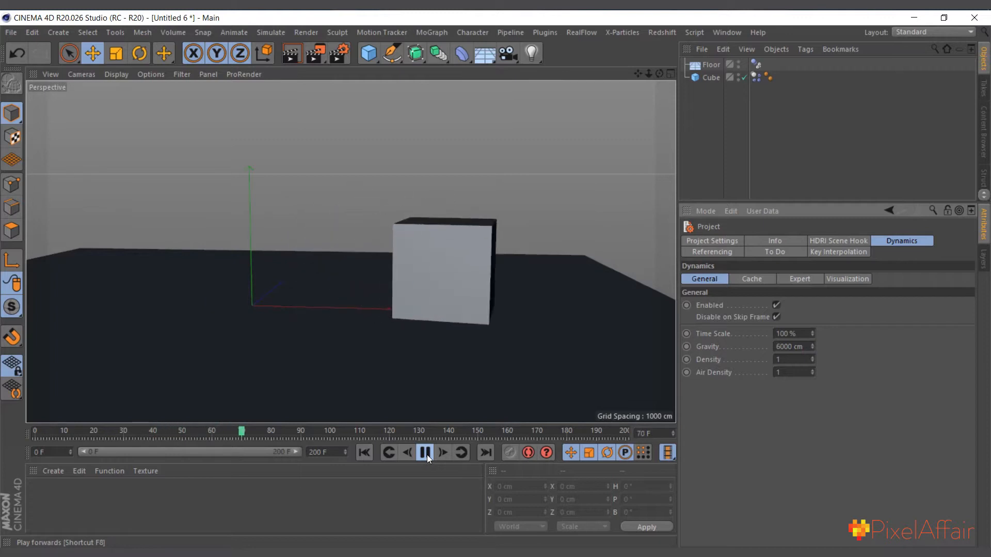
click(425, 453)
click(364, 452)
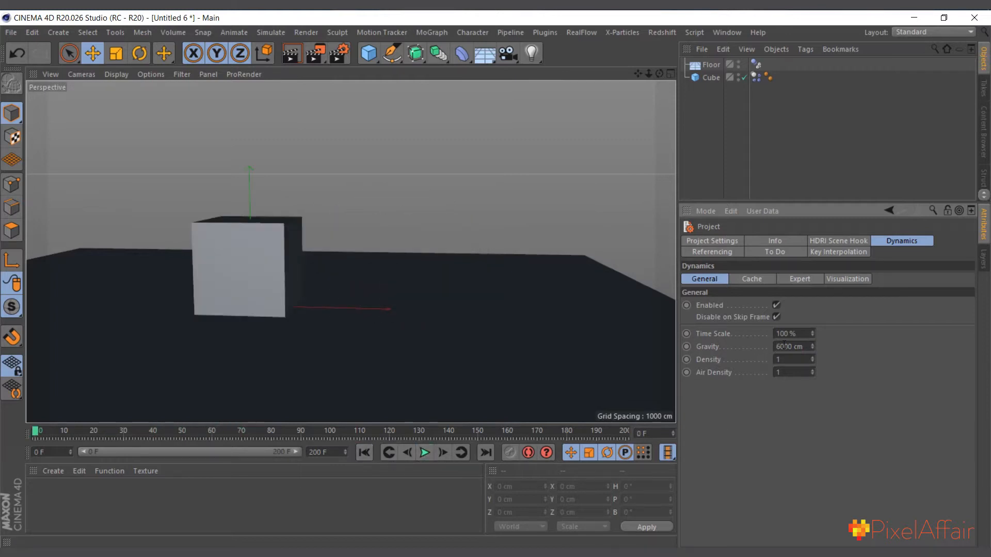
Set the project gravity back to 10000 cm, briefly play the simulation and return to frame 0
drag(780, 346, 764, 347)
text(0)
key(Return)
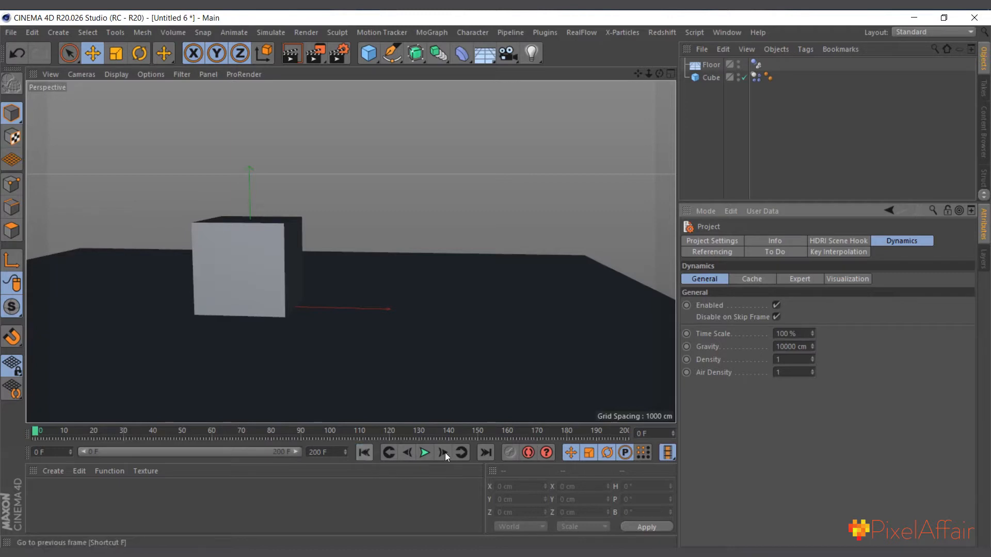
click(424, 453)
click(425, 452)
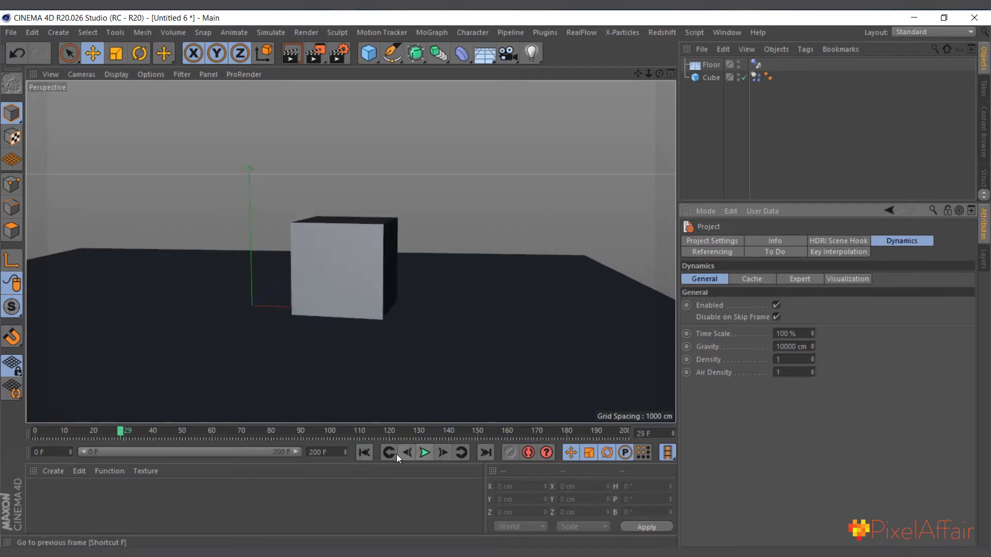
click(364, 452)
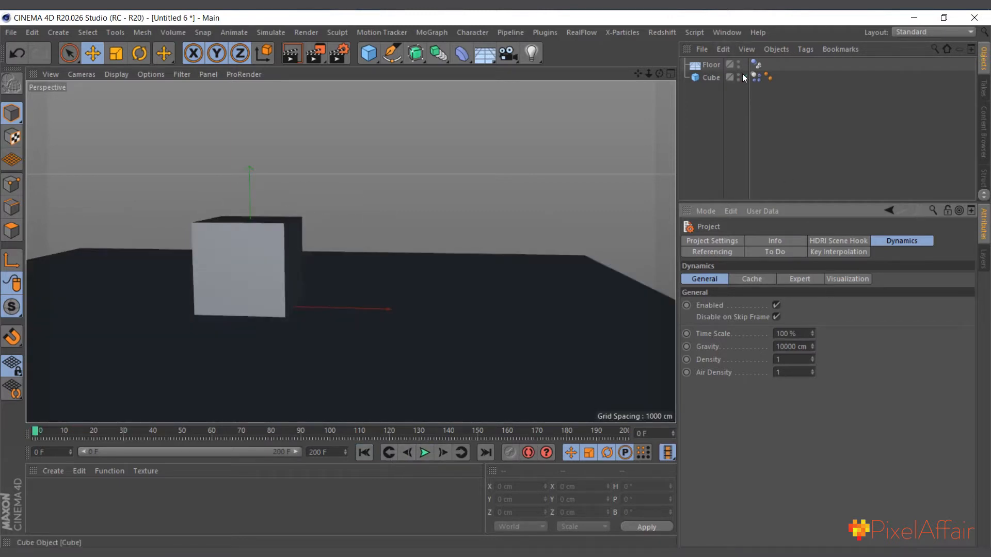
Set Follow Rotation to 80 in the force settings of the cube's dynamics tag
click(755, 77)
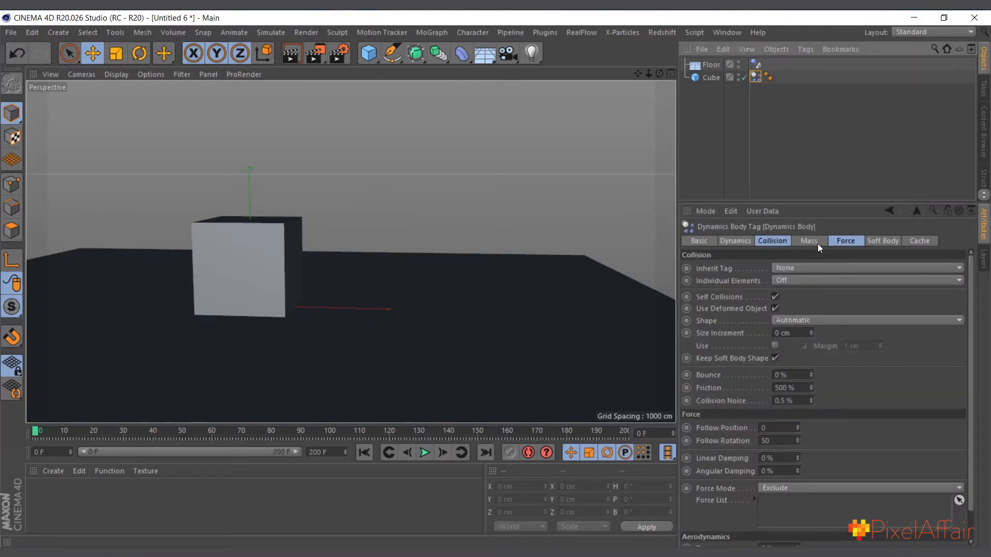
click(838, 242)
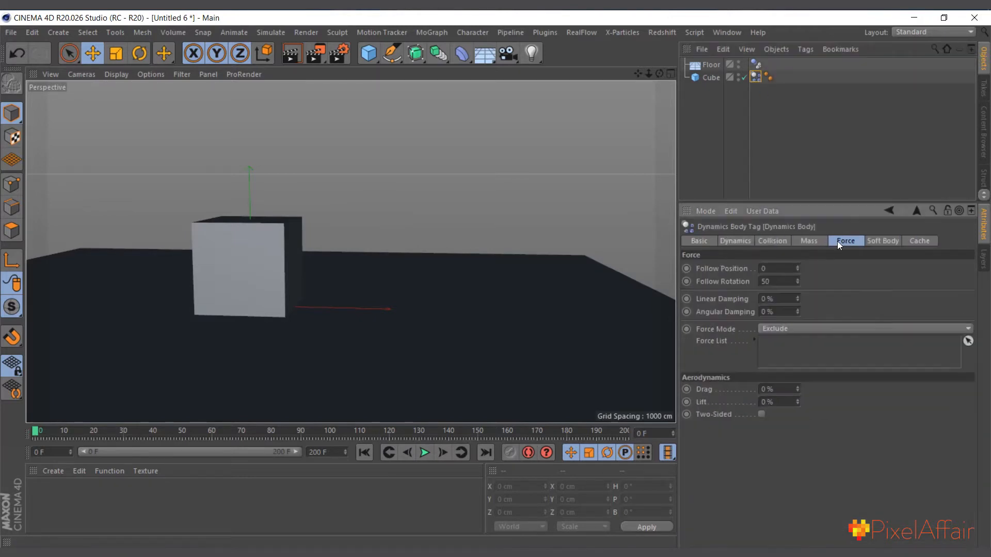
click(774, 281)
text(8)
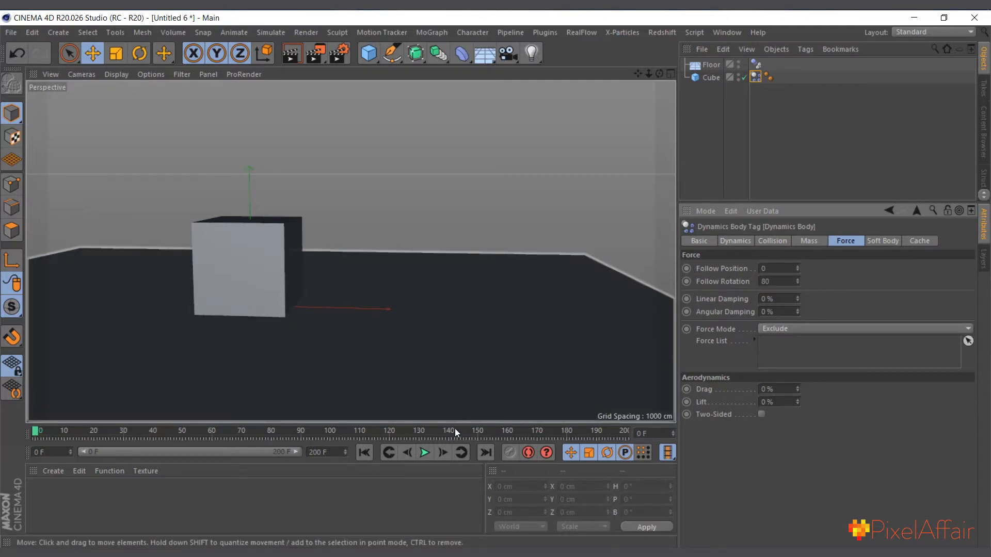
Play the simulation in two stretches to check the cube's roll with the current Follow Rotation, and return to frame 0
click(424, 453)
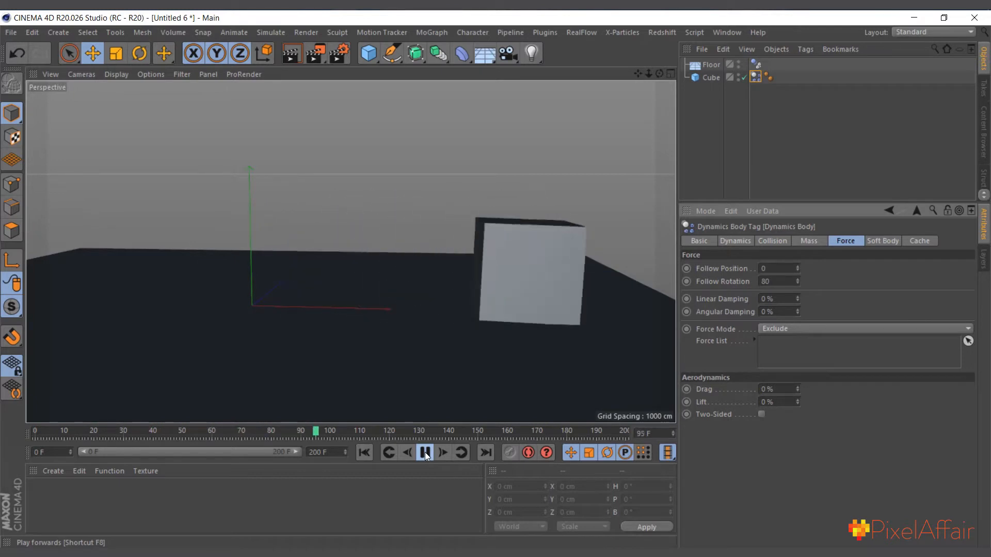
click(426, 453)
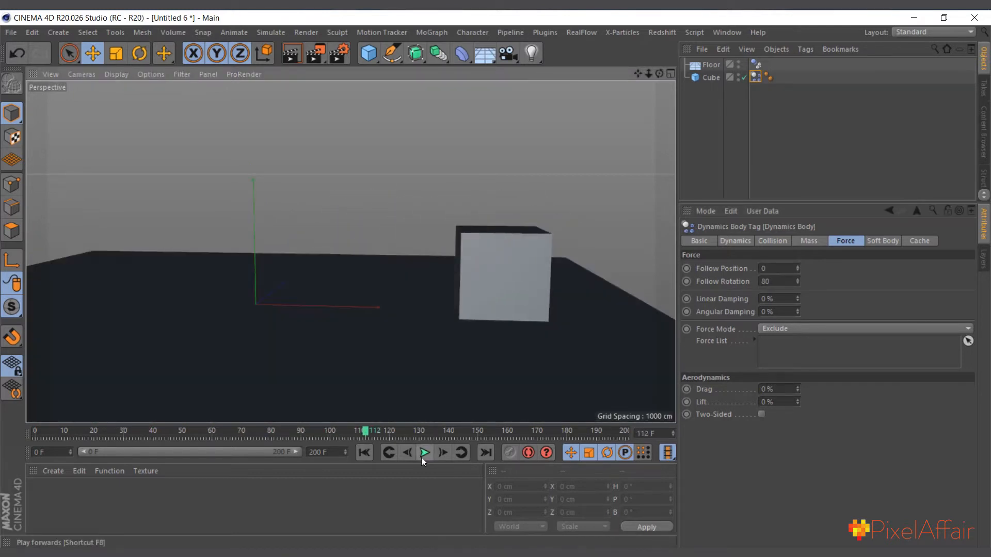
click(423, 454)
click(425, 455)
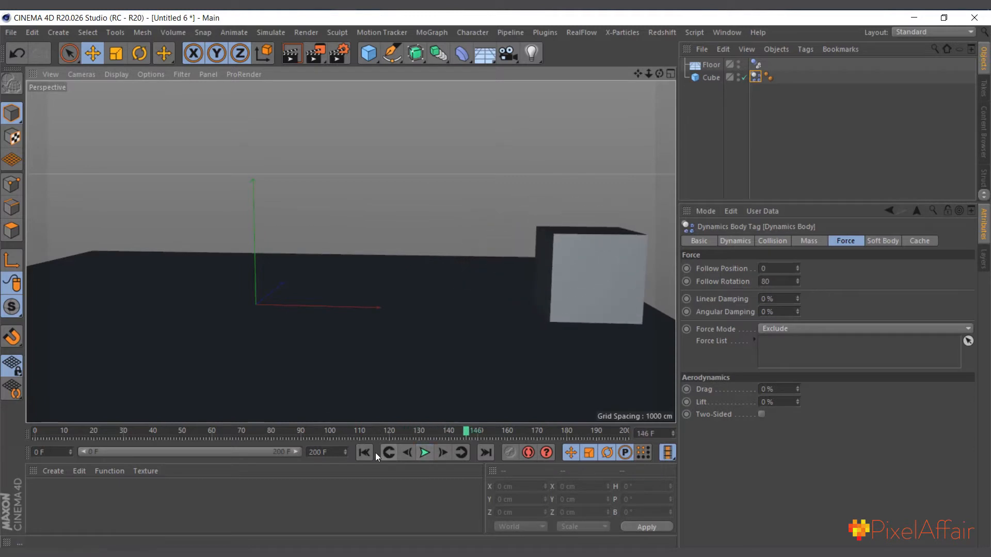
click(364, 453)
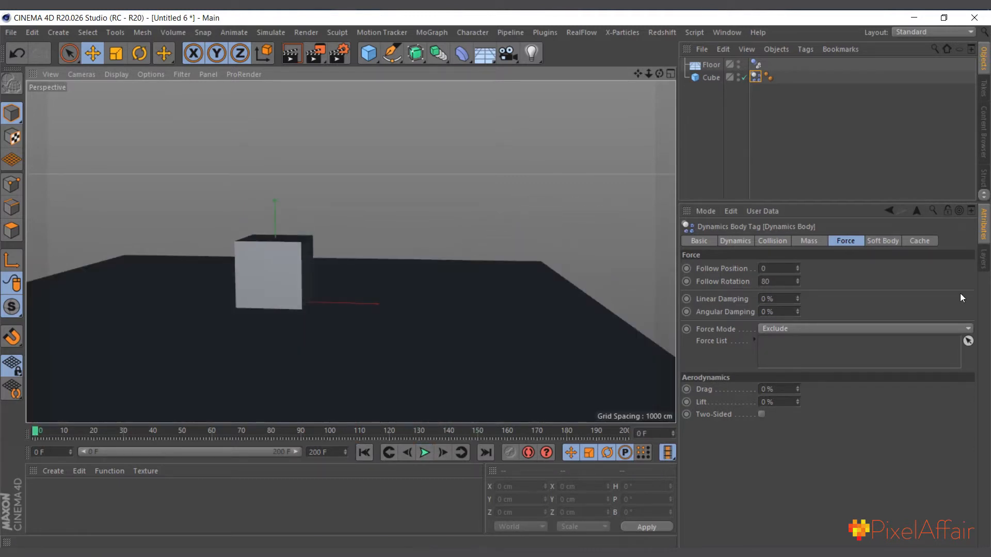
Set Follow Rotation to 70 in the cube's dynamics tag, test the simulation and return to frame 0
double_click(779, 281)
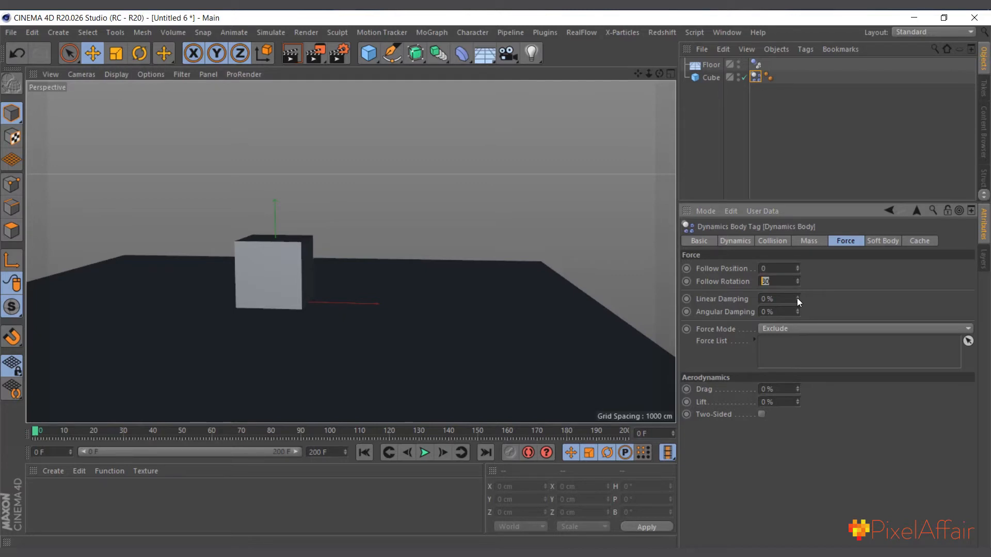
text(70)
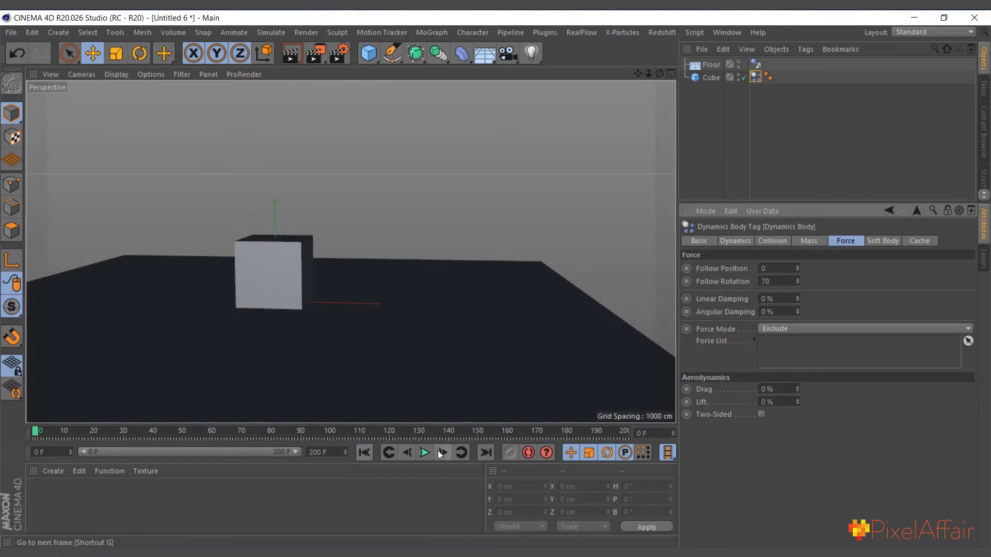
click(424, 453)
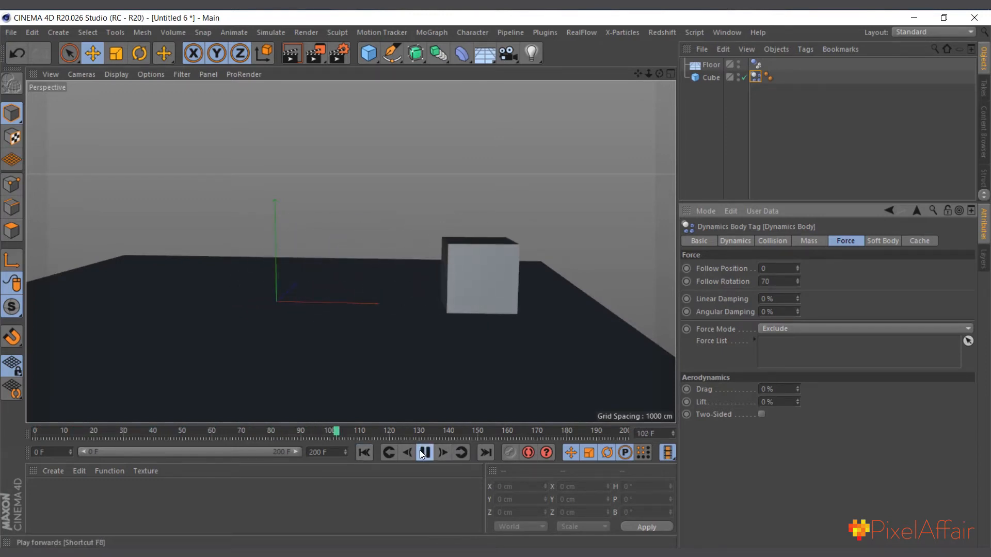
click(424, 453)
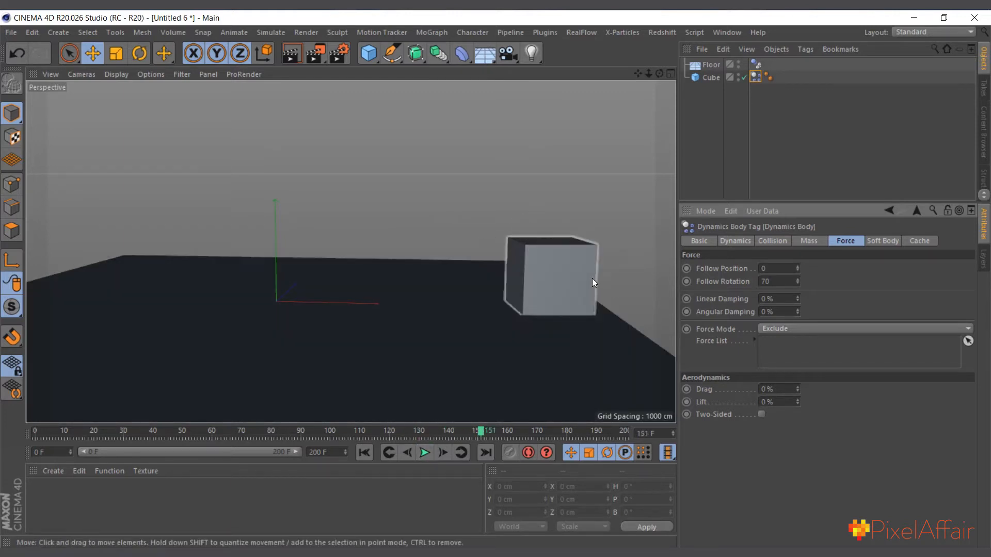
scroll(273, 273, down, 2)
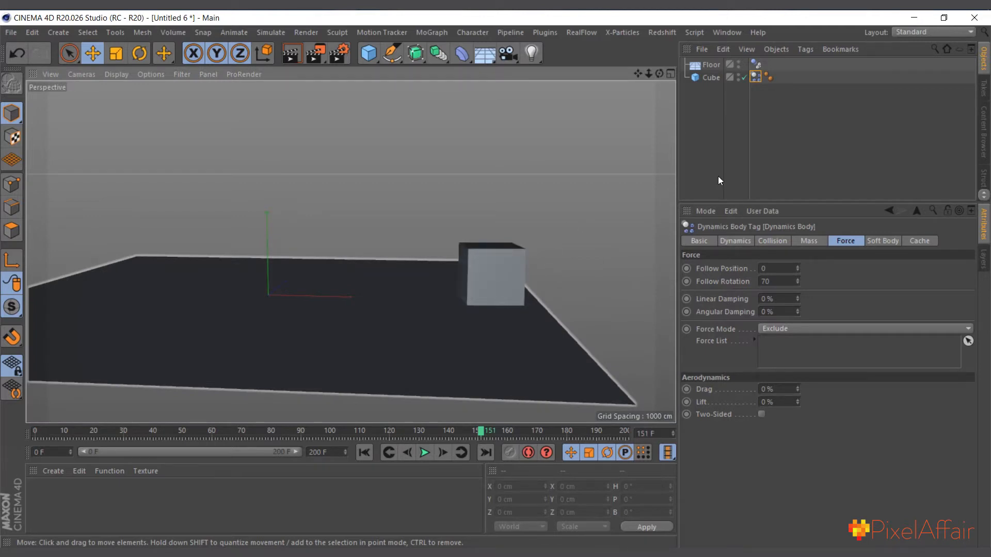
click(363, 452)
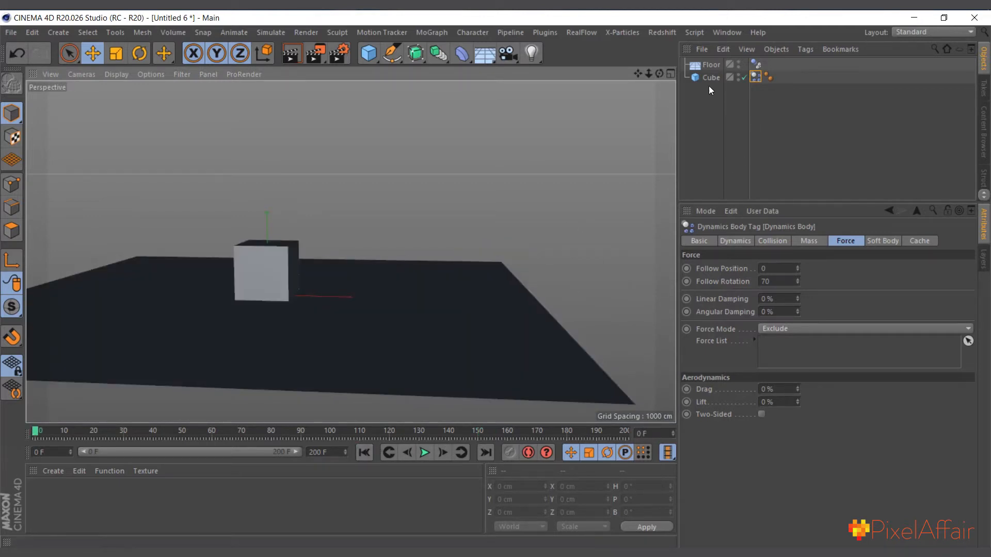
Select all the cube's keyframes and compress their timing so the last key sits at about frame 80
click(711, 78)
ctrl+drag(468, 438, 38, 447)
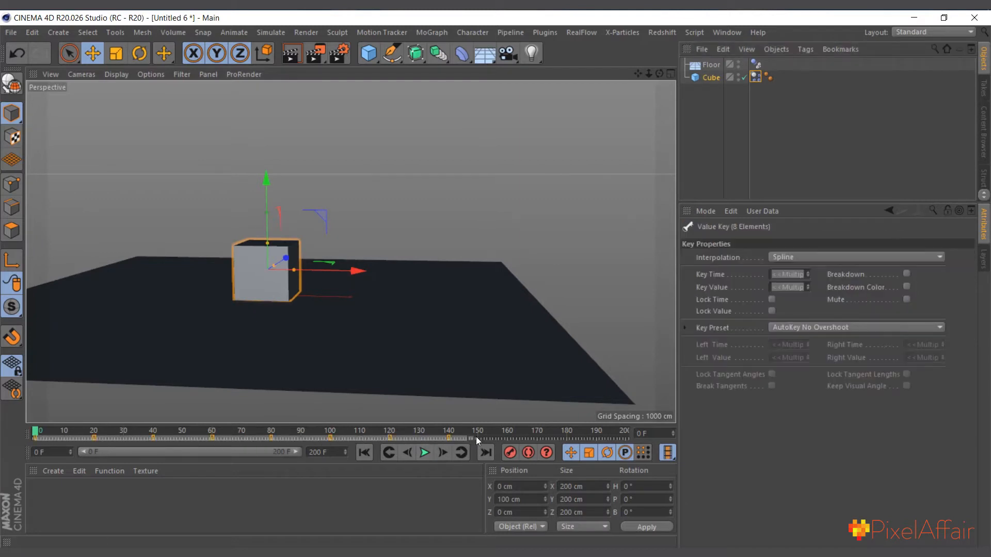
drag(469, 439, 286, 452)
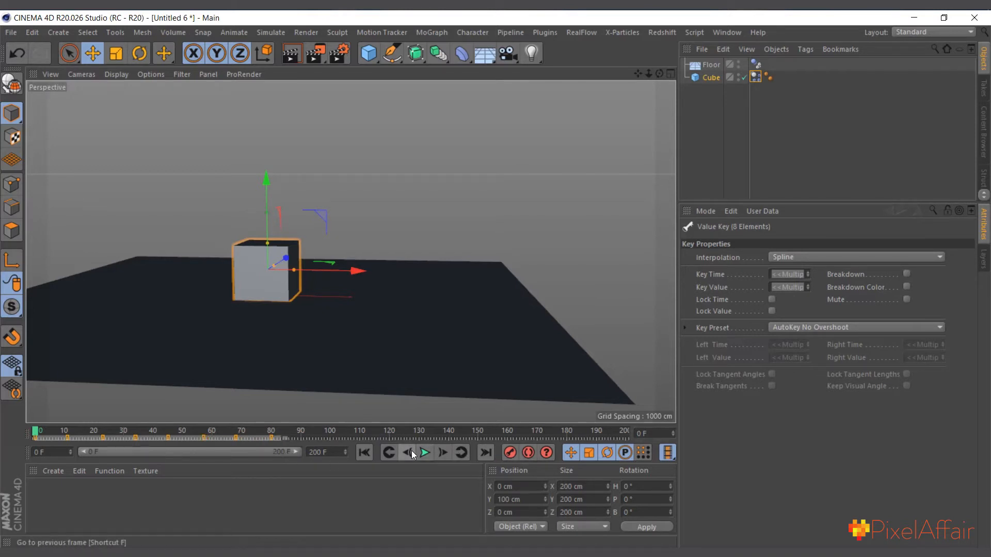
key(ctrl+z)
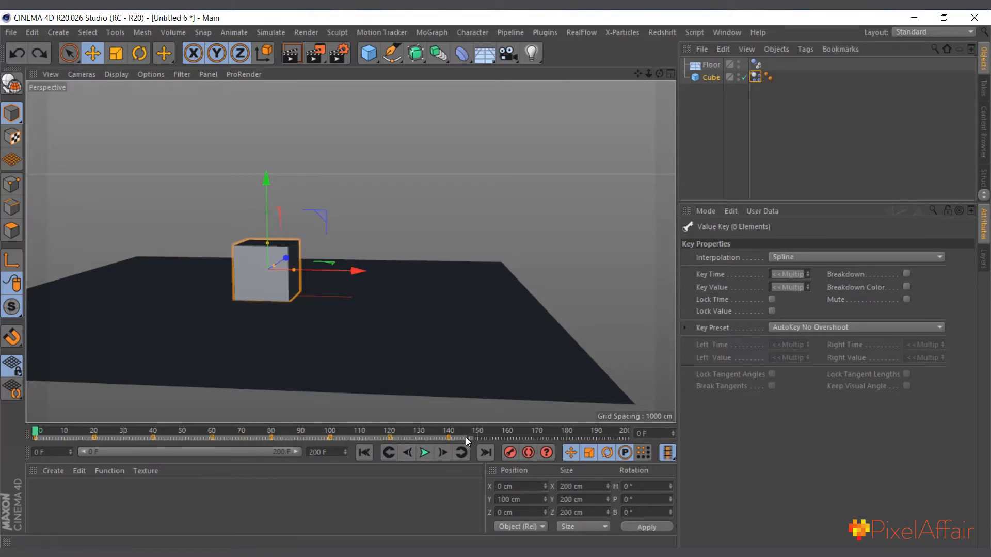
drag(472, 438, 283, 445)
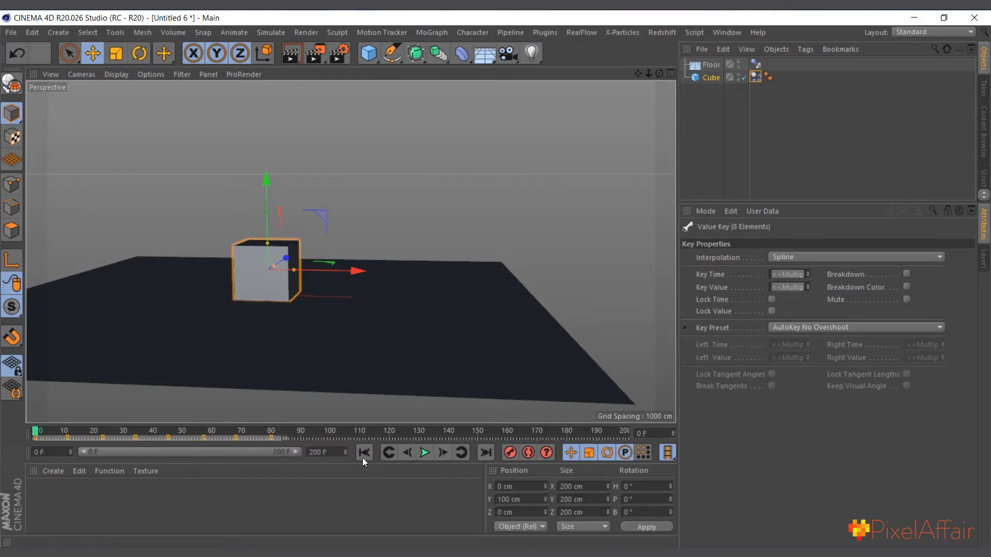
click(290, 436)
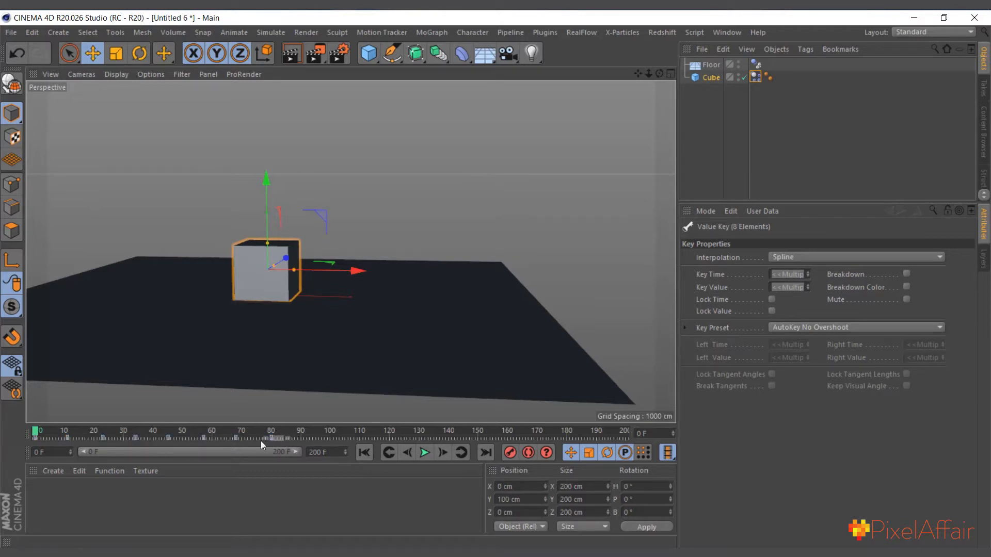
drag(27, 444, 277, 438)
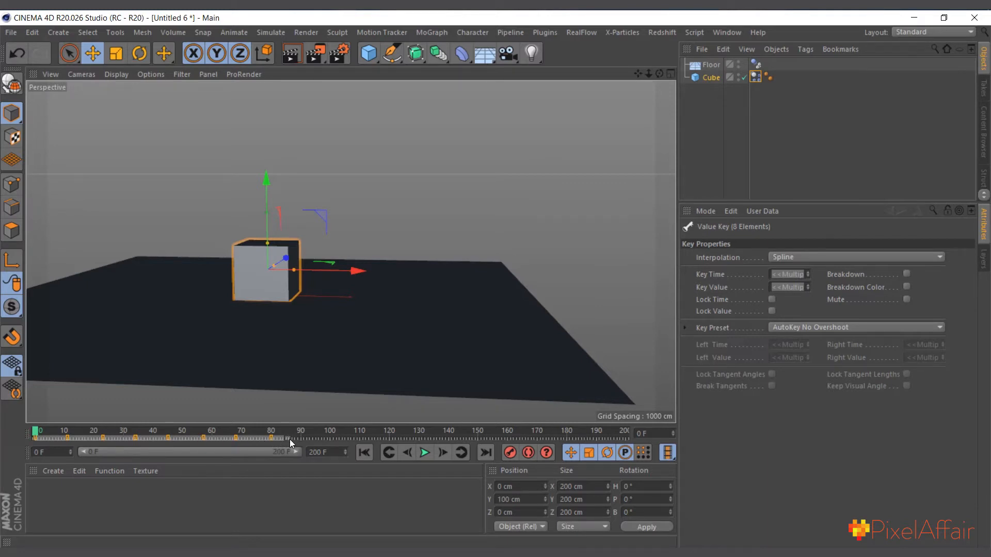
mouse_move(289, 438)
mouse_down()
mouse_move(371, 438)
mouse_move(232, 438)
mouse_move(463, 440)
mouse_move(231, 441)
mouse_move(373, 443)
mouse_move(258, 449)
mouse_move(289, 446)
mouse_up()
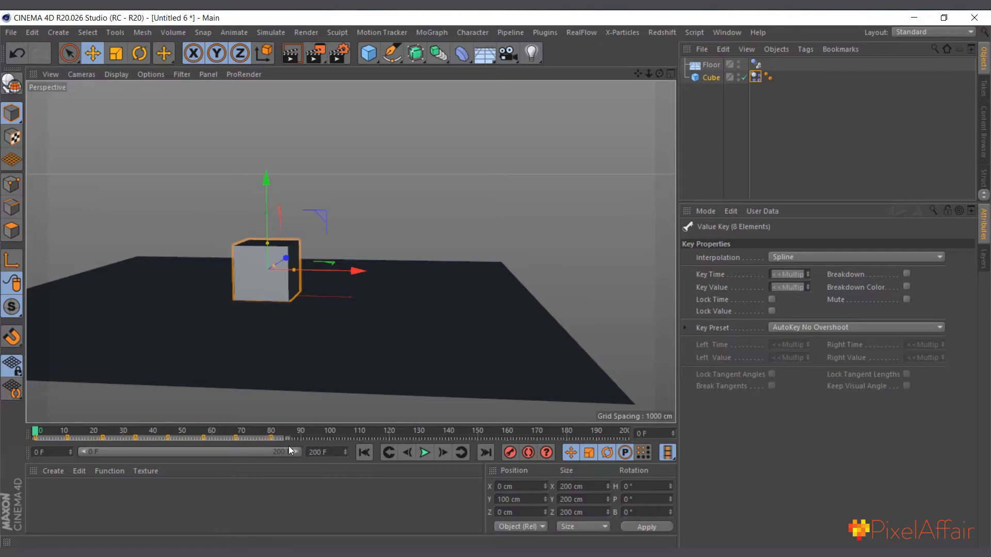
Play the simulation with the compressed keyframes to check the faster roll, and return to frame 0
click(424, 453)
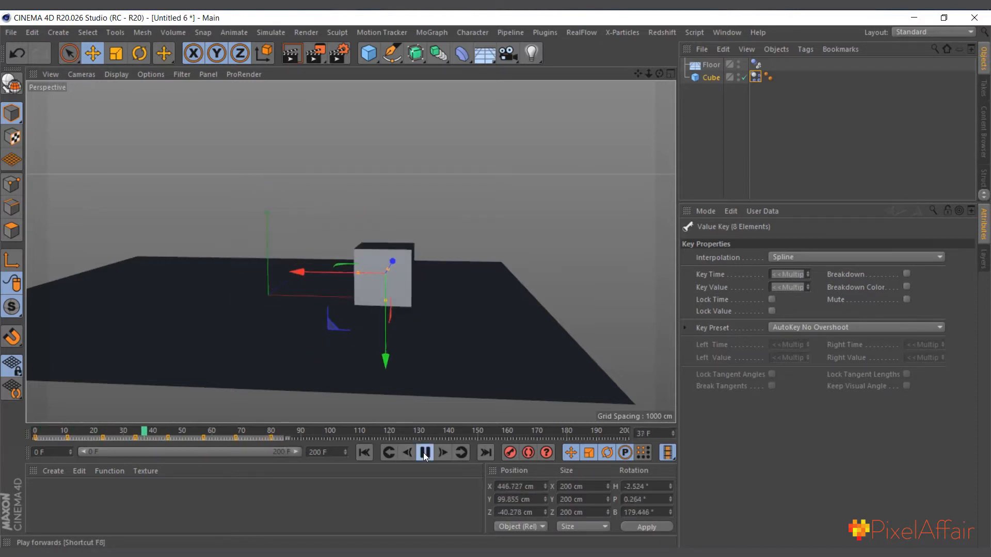
click(424, 453)
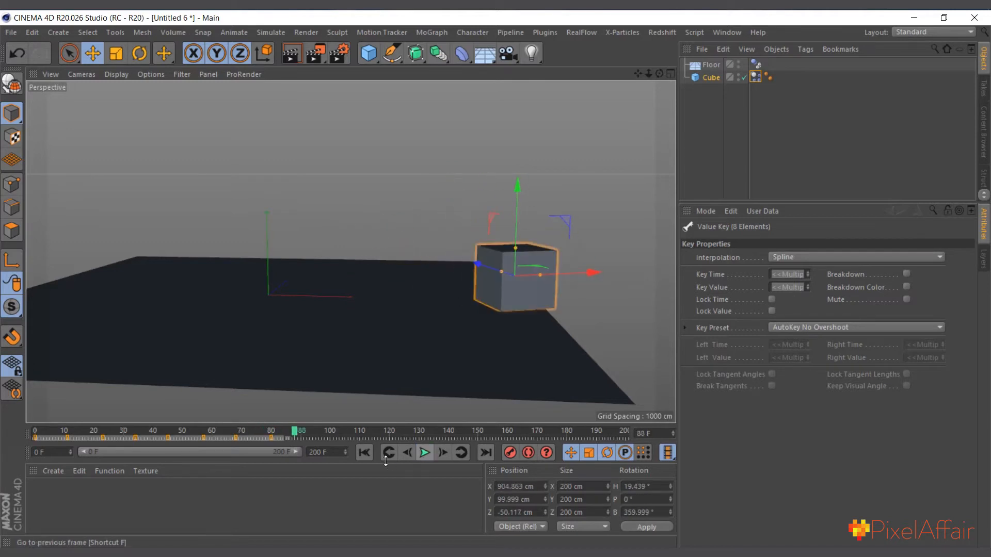
click(365, 454)
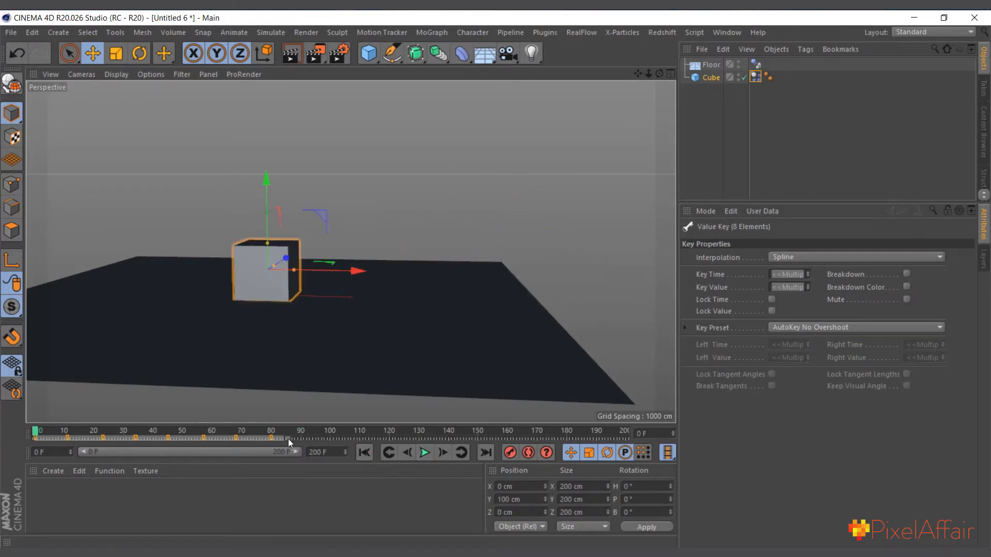
Stretch the cube's selected keyframes so the last key sits at about frame 130, test the simulation and return to frame 0
drag(288, 438, 444, 438)
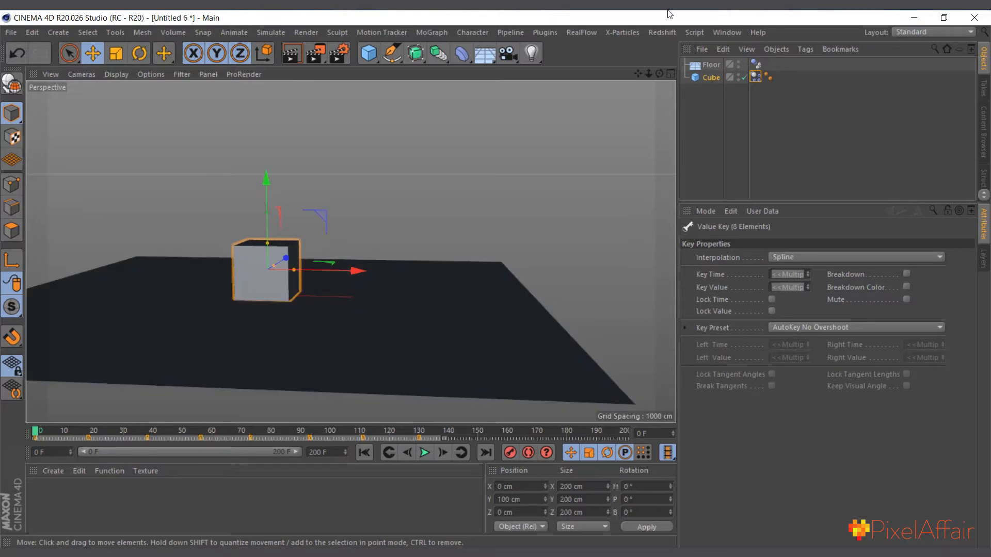
drag(659, 73, 660, 79)
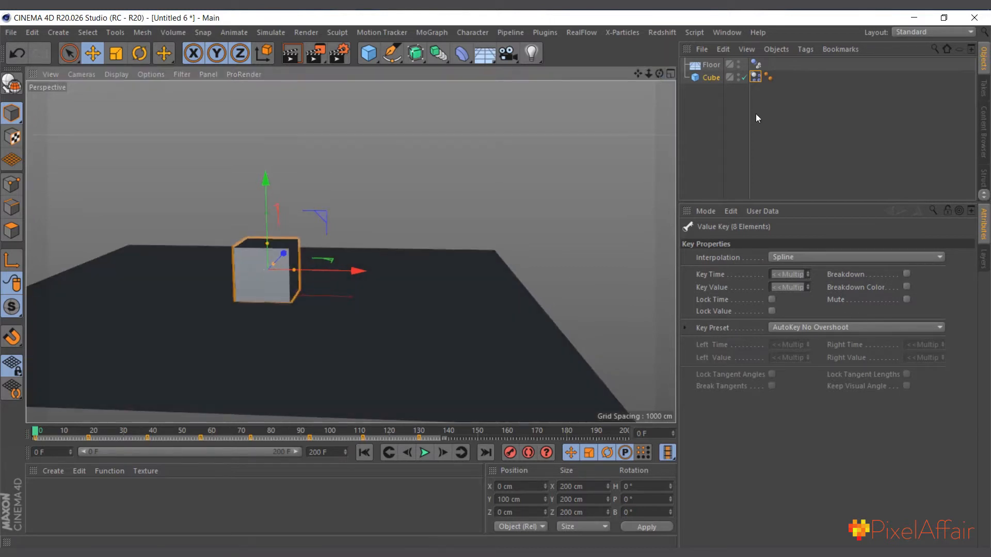
click(424, 452)
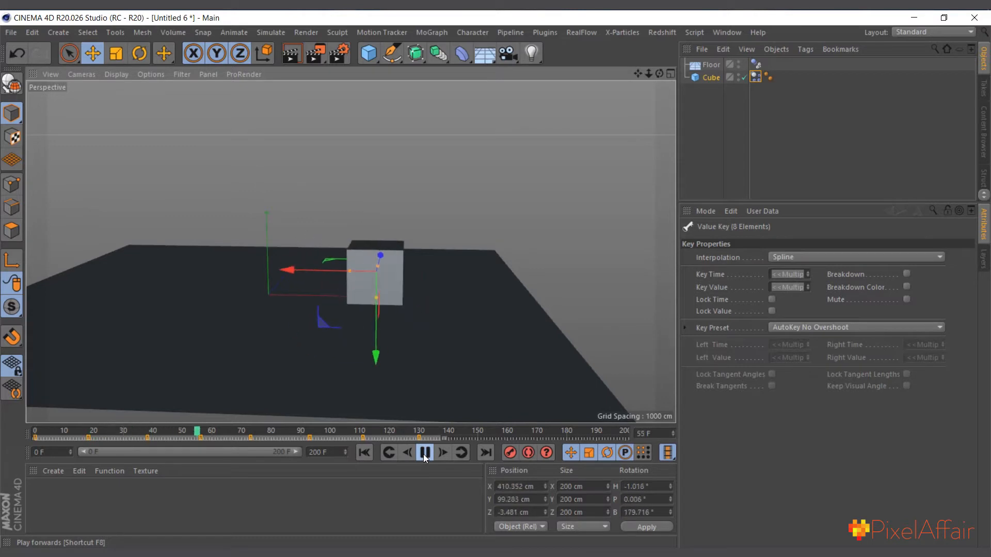
click(424, 453)
click(364, 452)
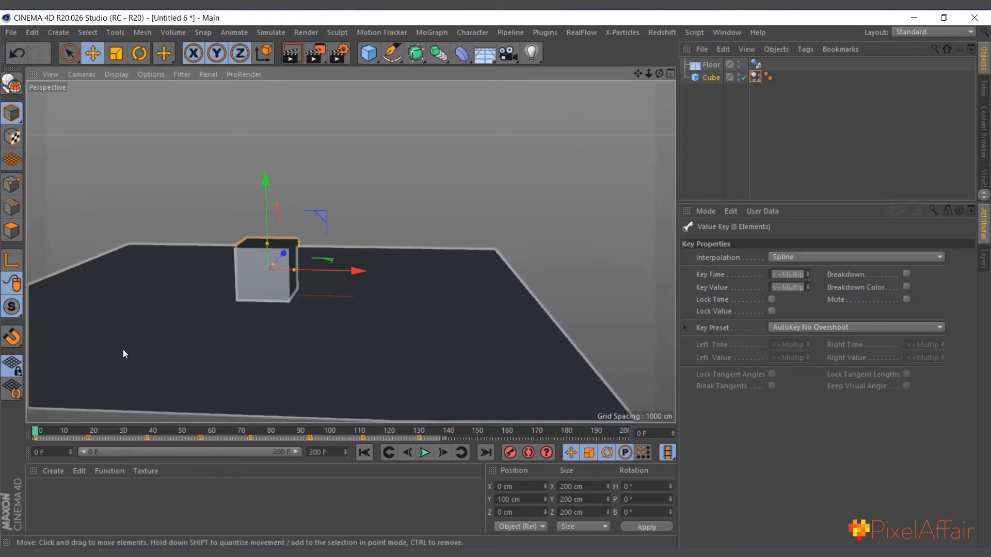
Create a new empty project and add a default cube primitive to it
scroll(188, 324, up, 1)
scroll(188, 323, up, 4)
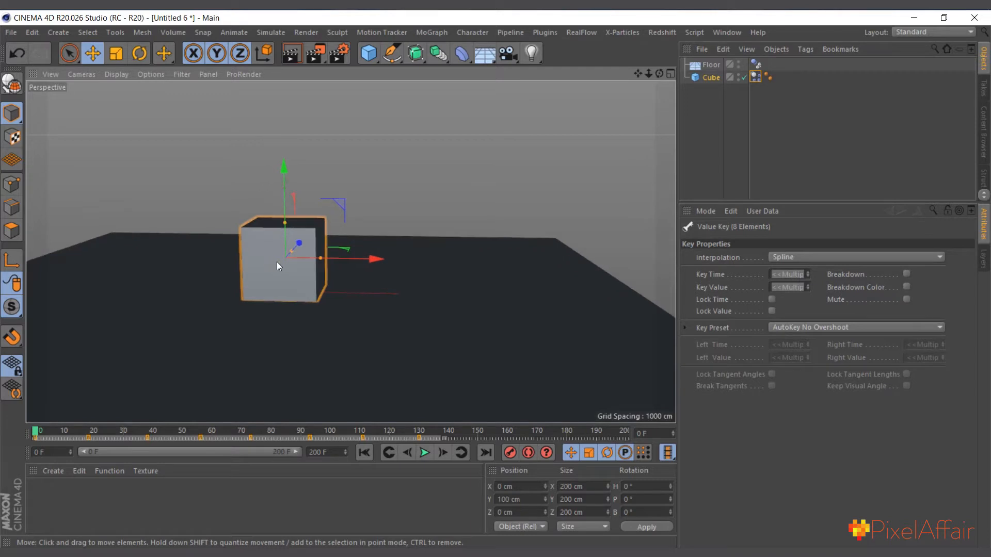
click(712, 80)
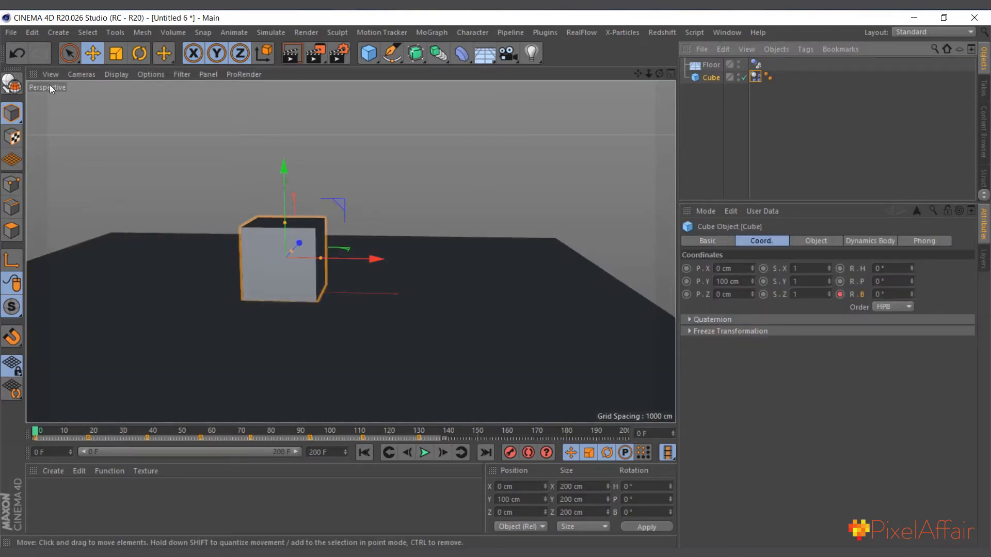
click(15, 37)
click(39, 51)
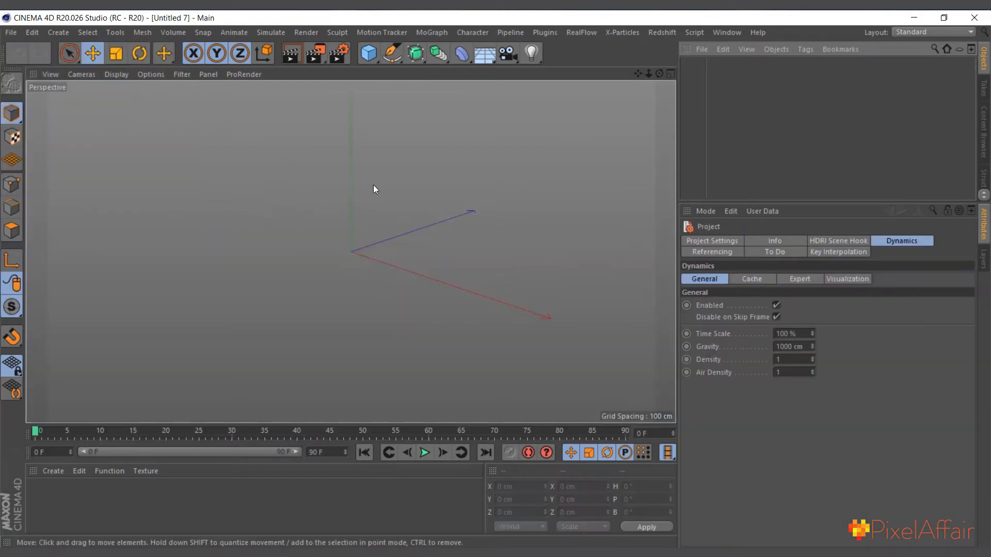
click(368, 53)
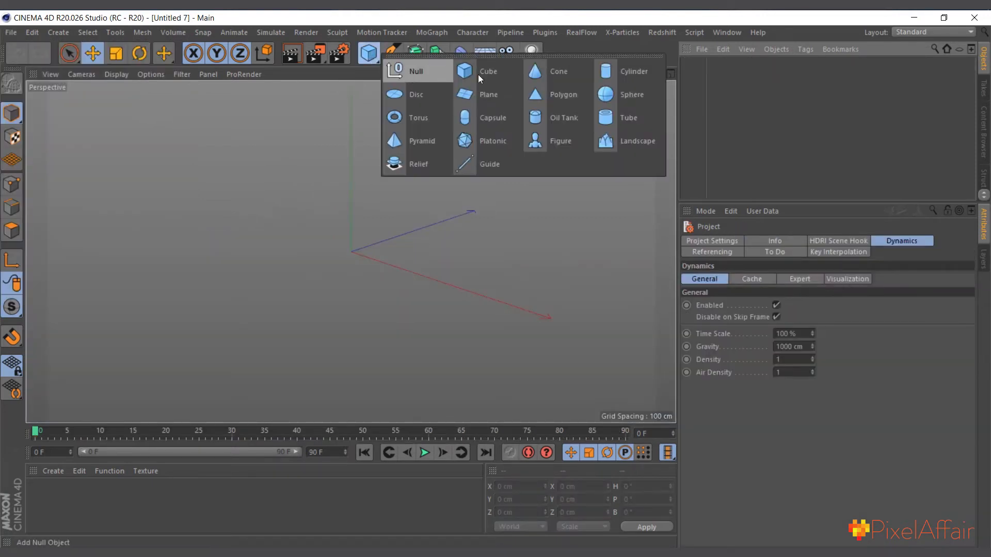
click(408, 73)
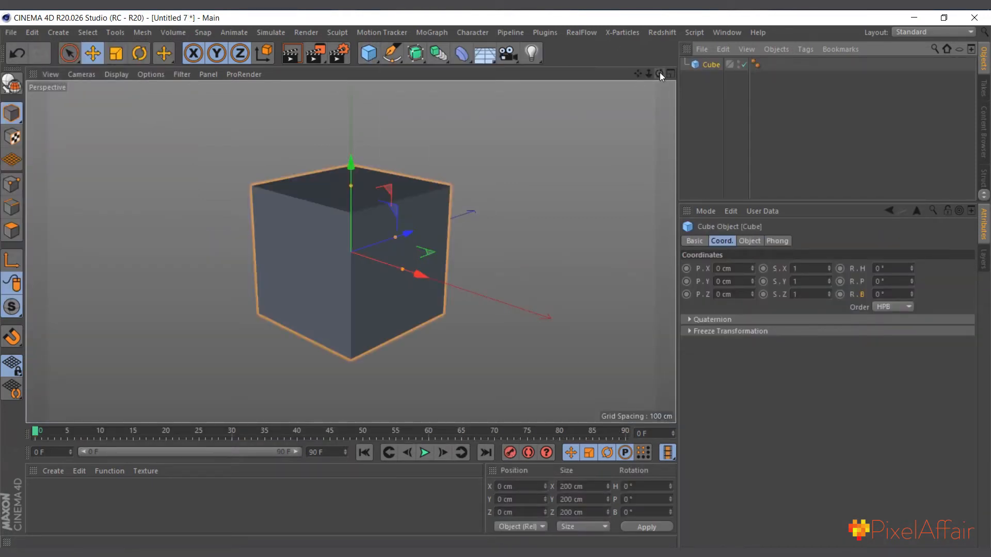
Add a null object at the origin alongside the cube
drag(660, 72, 307, 240)
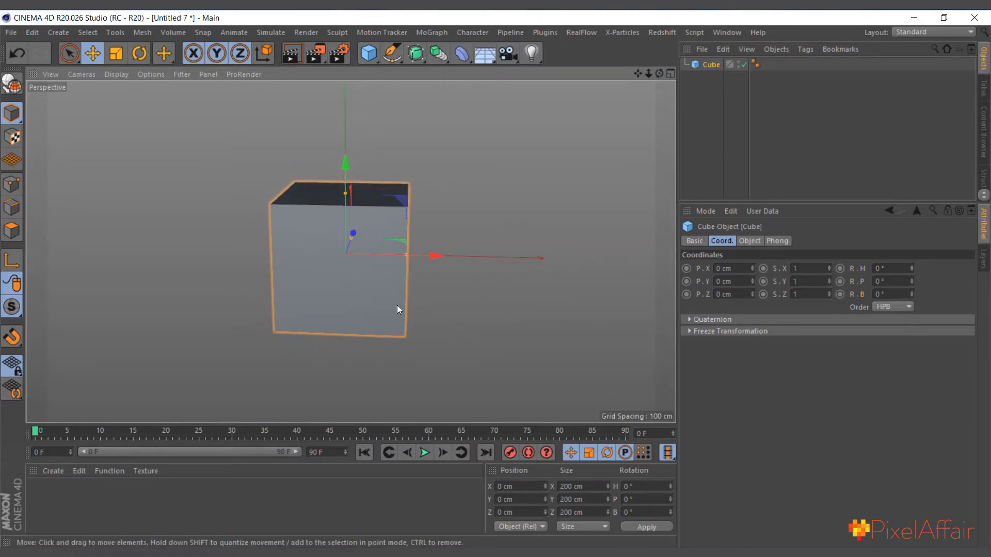
scroll(393, 311, up, 1)
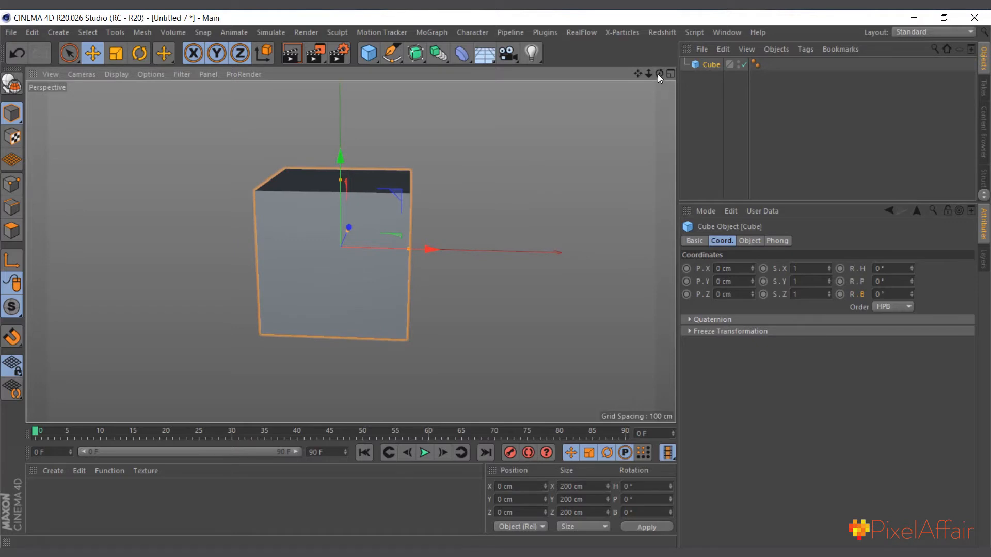
drag(658, 73, 661, 64)
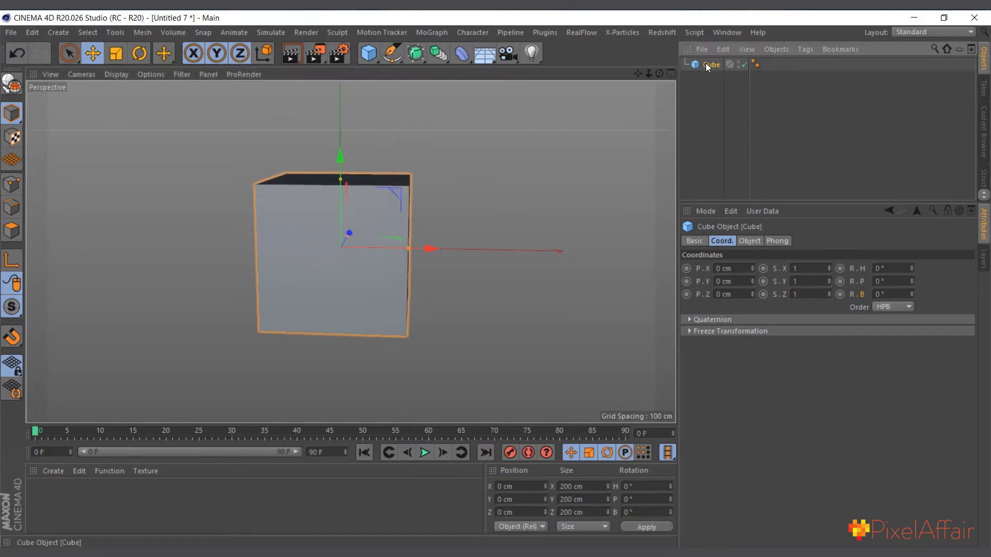
click(6, 266)
click(369, 58)
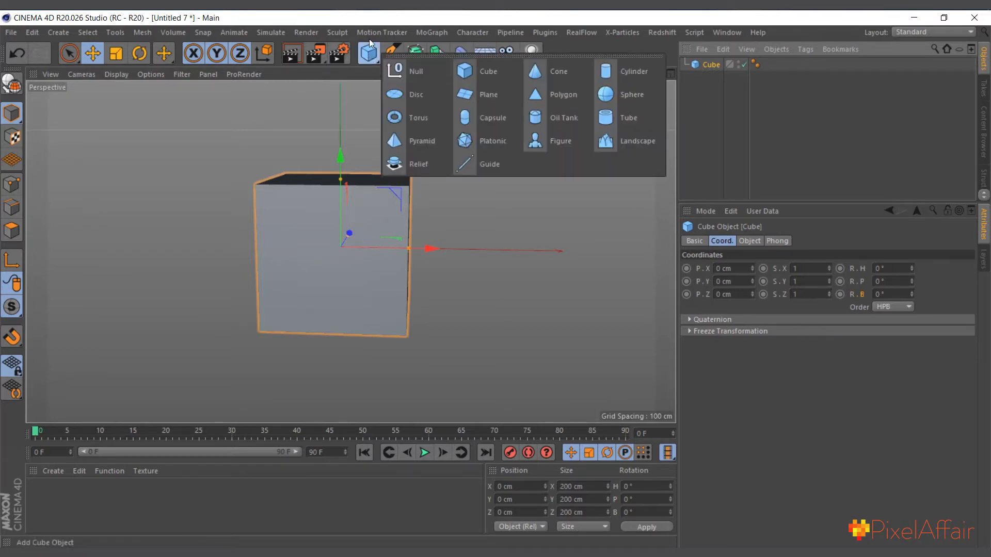
click(367, 55)
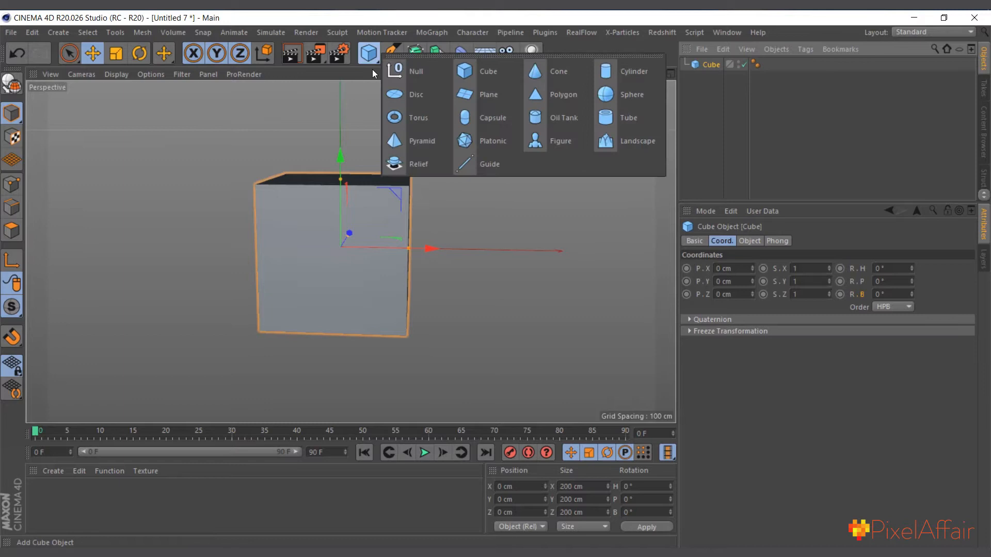
click(401, 73)
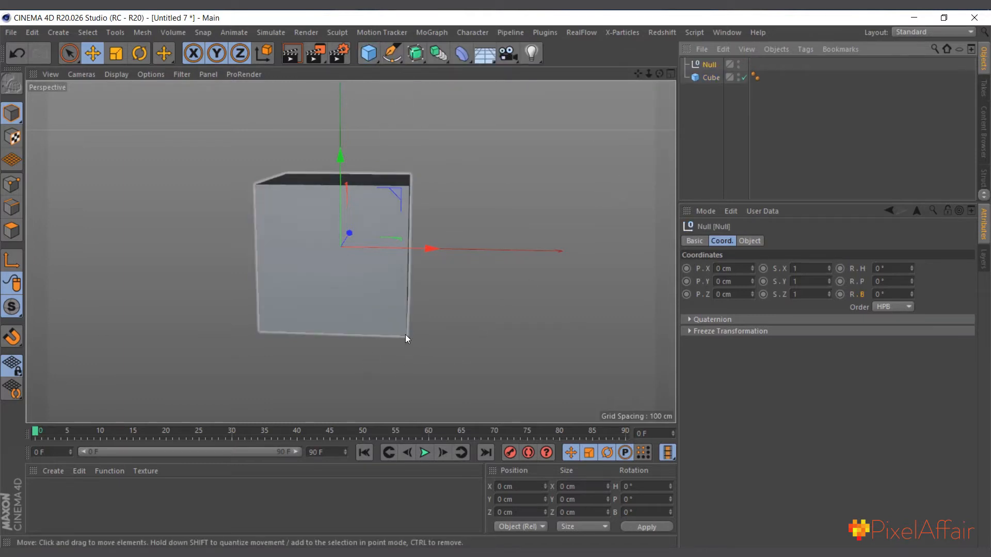
Move the null to the cube's lower-right corner, setting its position to X 100 cm and Y -100 cm
scroll(407, 339, up, 1)
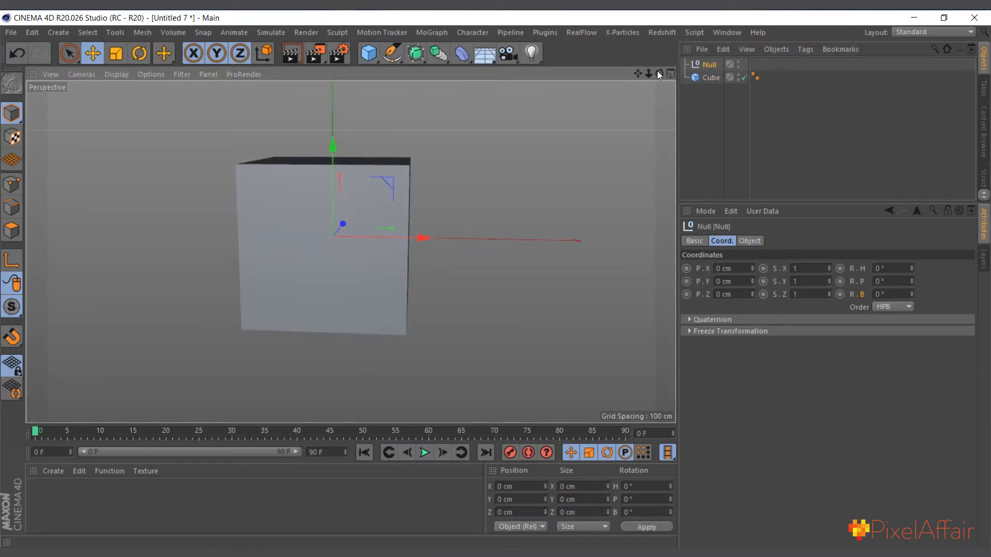
drag(658, 71, 665, 61)
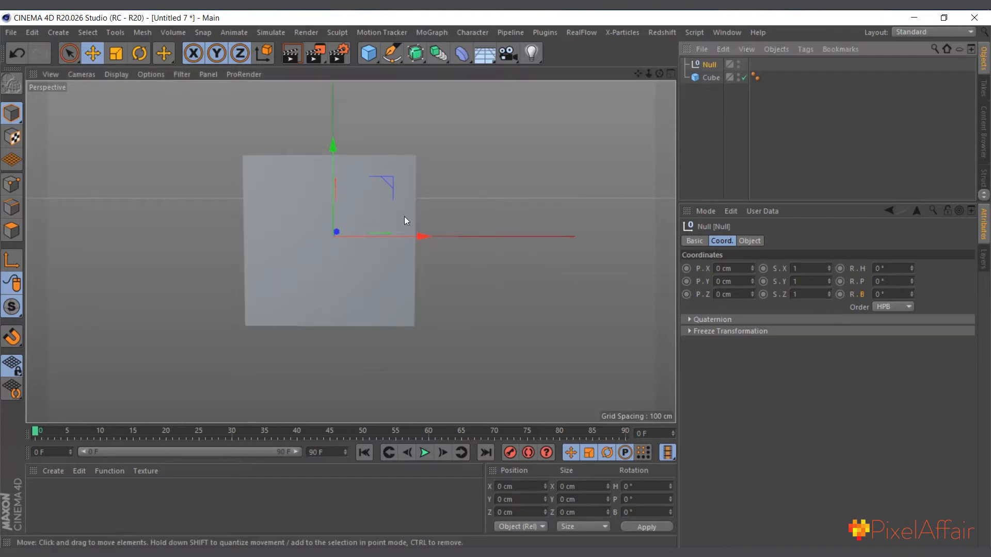
drag(392, 181, 473, 272)
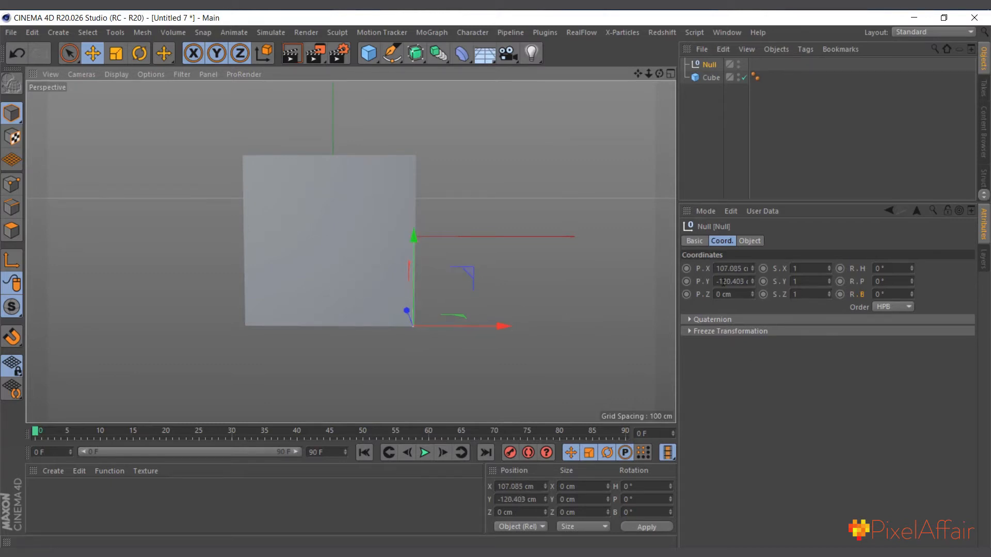
double_click(734, 282)
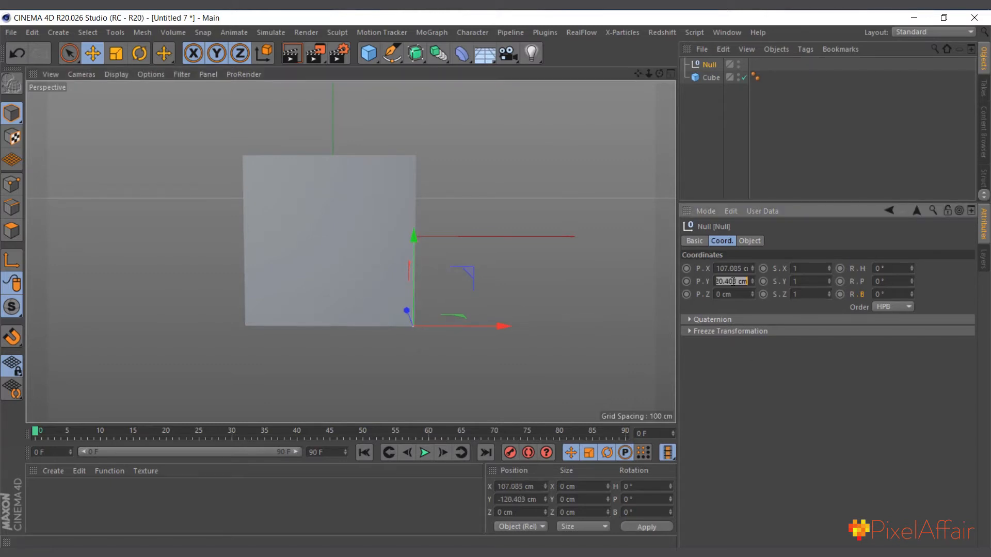
click(712, 65)
double_click(738, 282)
text(-100)
click(741, 269)
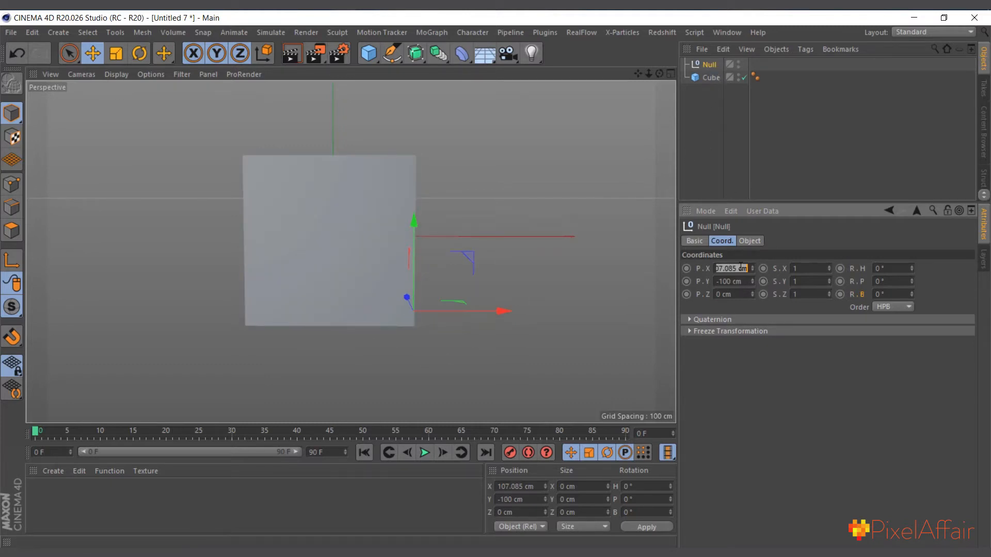
text(100)
key(Return)
mouse_move(659, 73)
mouse_down()
mouse_move(620, 64)
mouse_move(665, 73)
mouse_up()
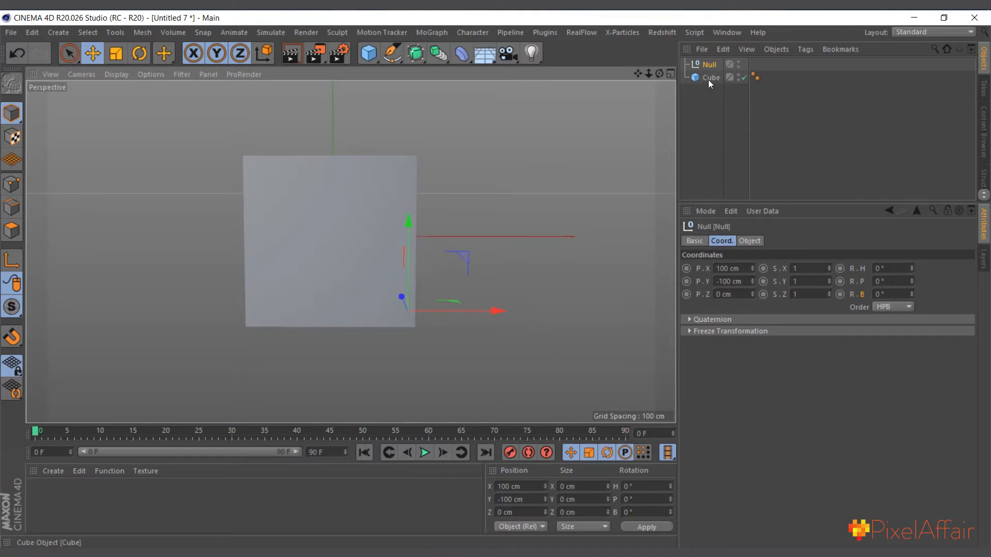
Nest the cube under the null and bank the null to about 88° to test the roll around that corner
drag(708, 78, 711, 65)
click(709, 65)
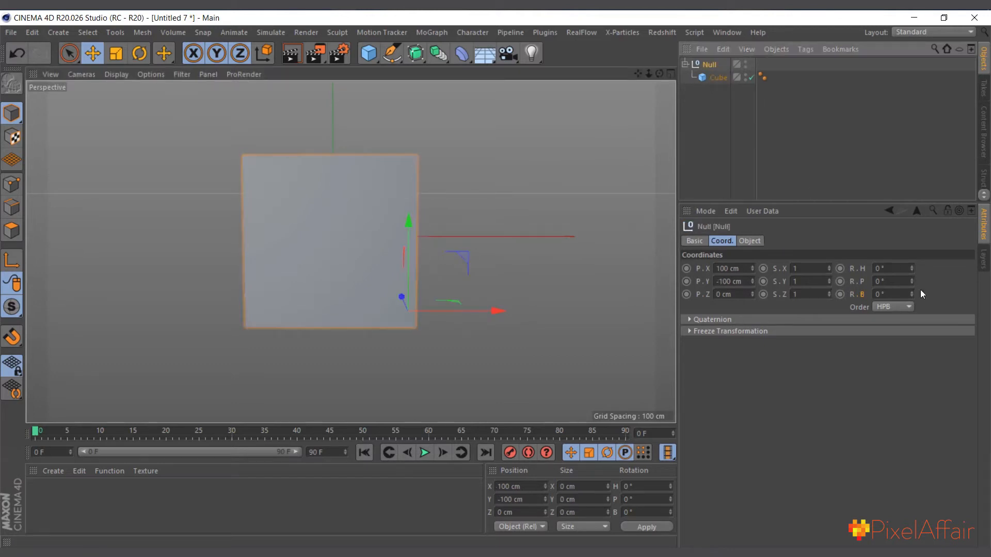
drag(914, 299, 908, 239)
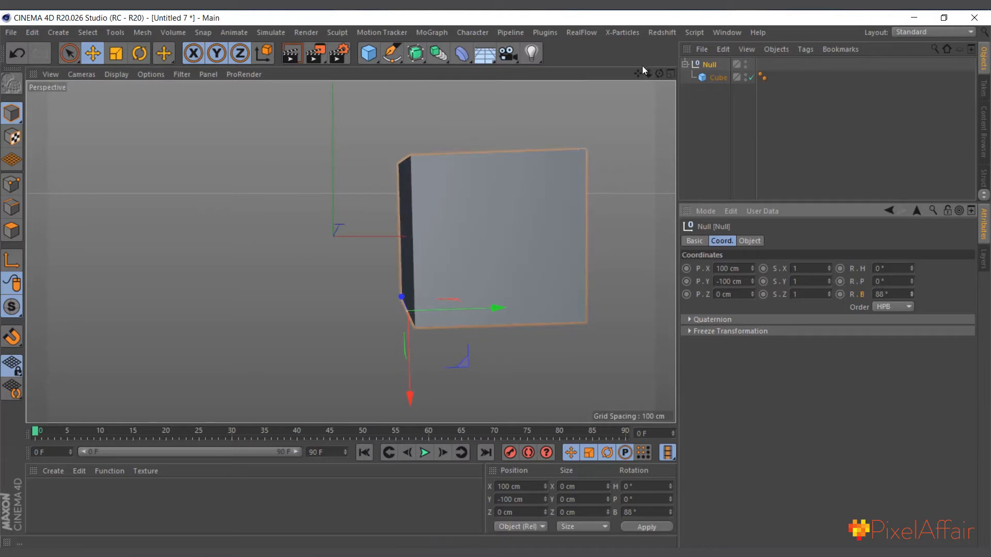
drag(638, 73, 550, 122)
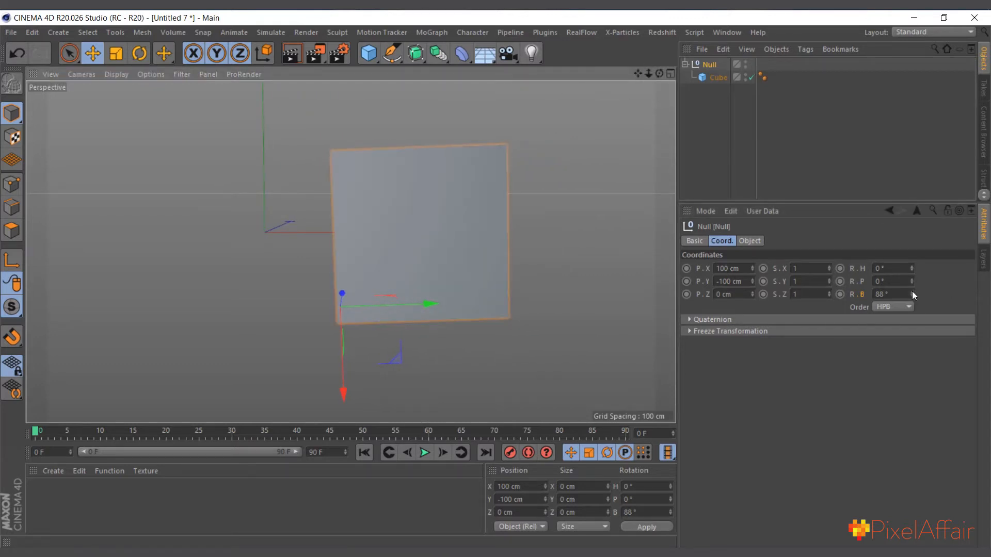
Undo the null's test rotation and take the cube back out of the null
drag(912, 292, 890, 277)
key(ctrl+z)
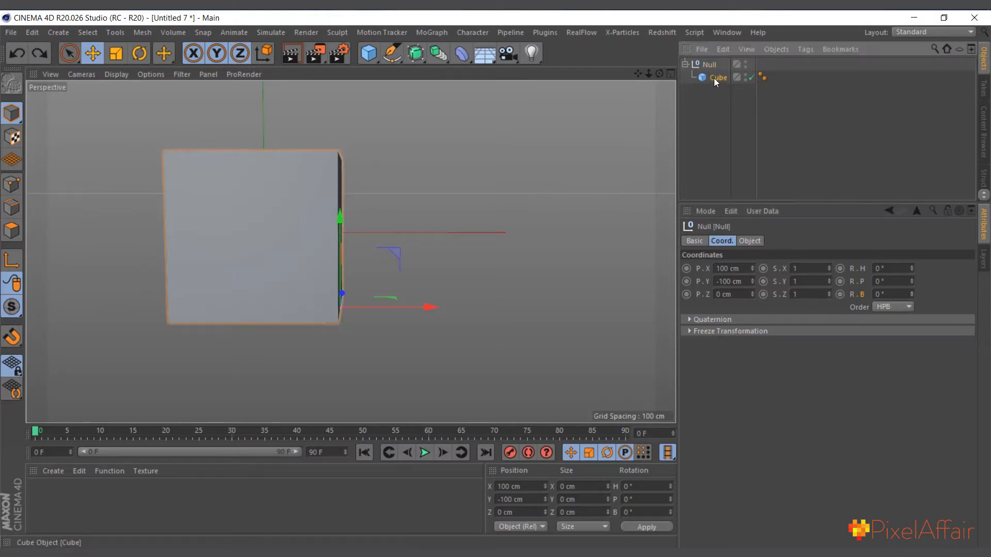
drag(716, 81, 708, 101)
Add a second null at the cube's upper-right corner, at X 100 cm and Y 100 cm
click(704, 64)
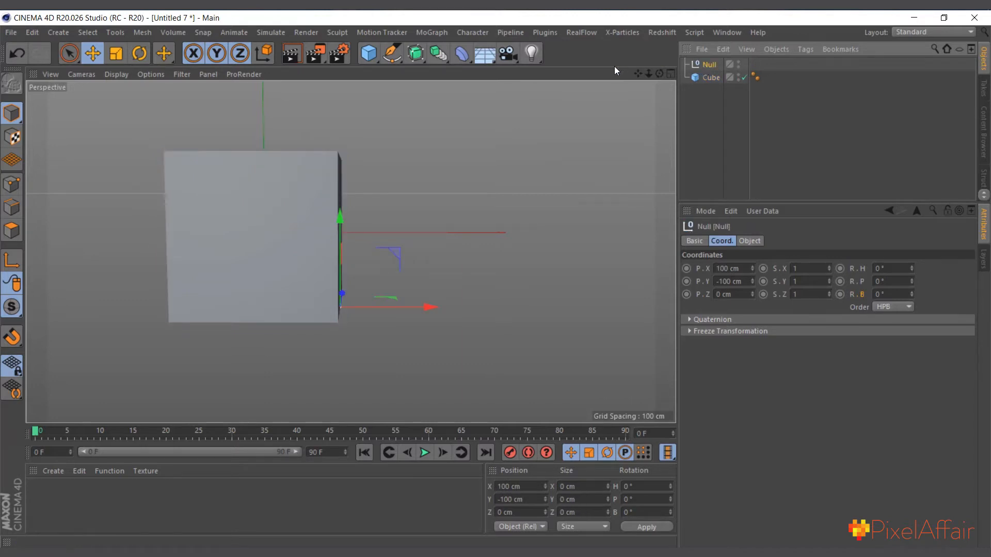
drag(368, 54, 398, 71)
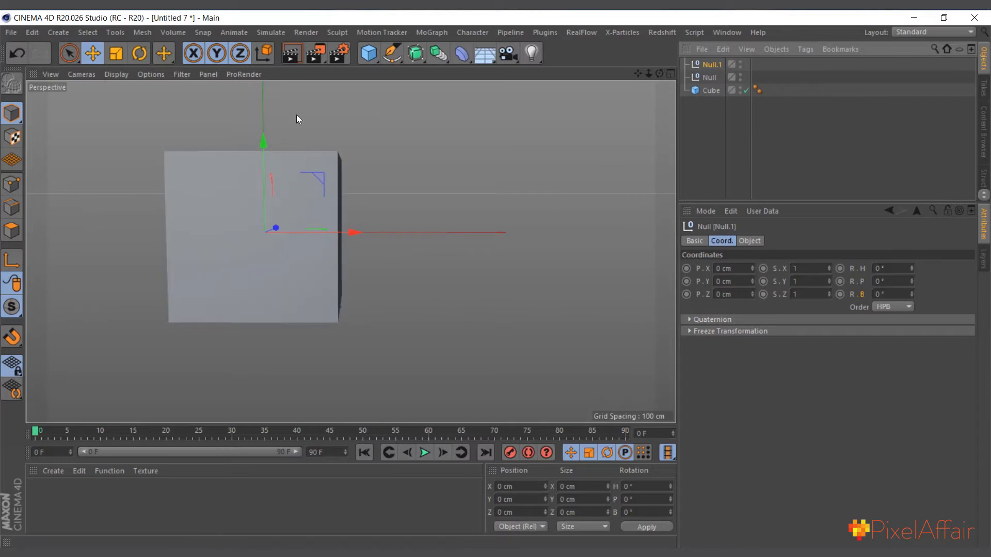
drag(752, 281, 740, 218)
key(ctrl+a)
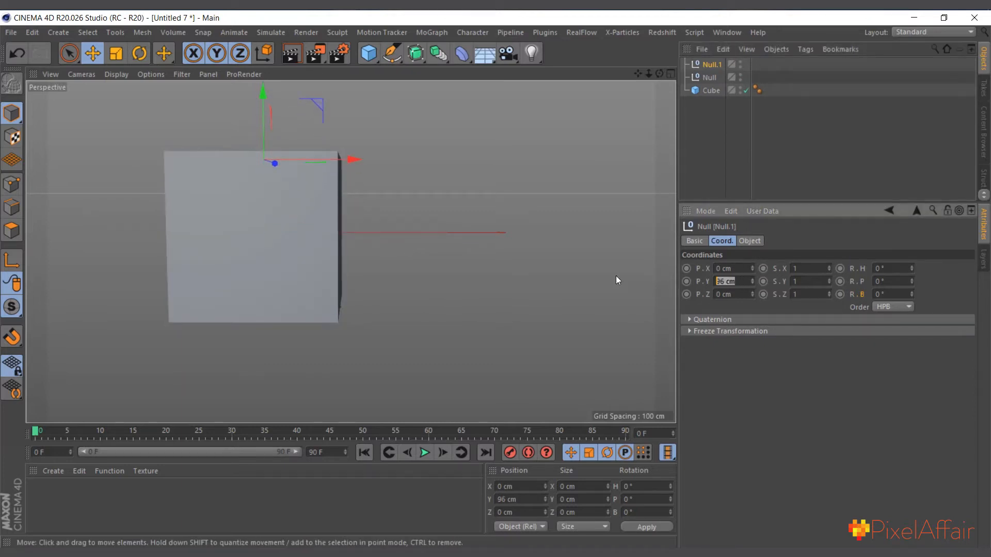
text(100)
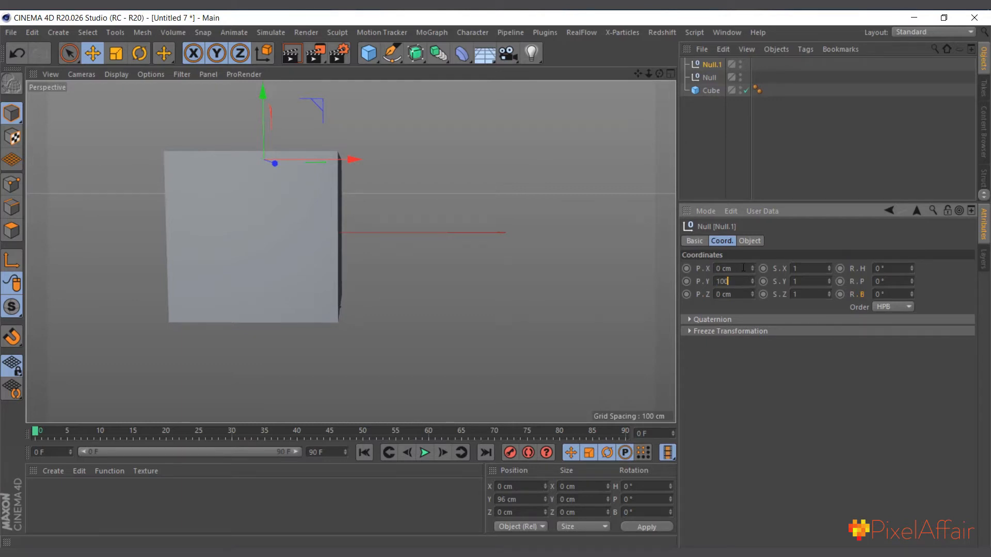
drag(736, 269, 670, 267)
text(100)
key(Return)
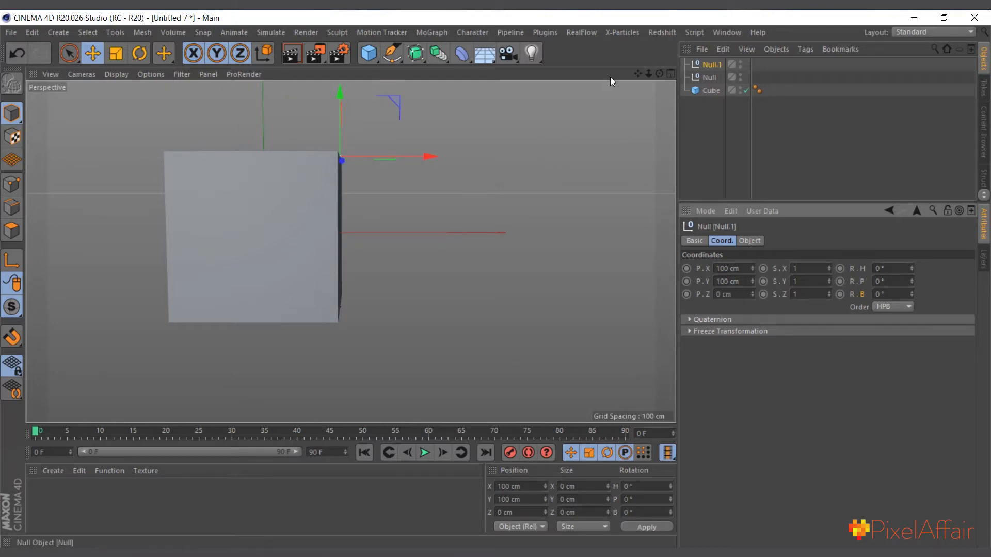
Nest the second null under the first null and the cube under the second null
click(708, 67)
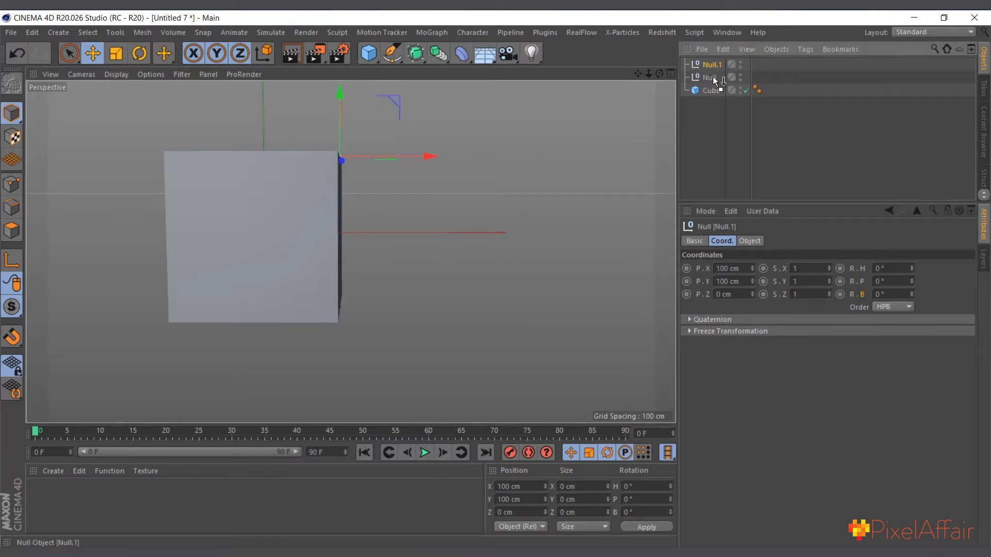
drag(714, 76, 714, 76)
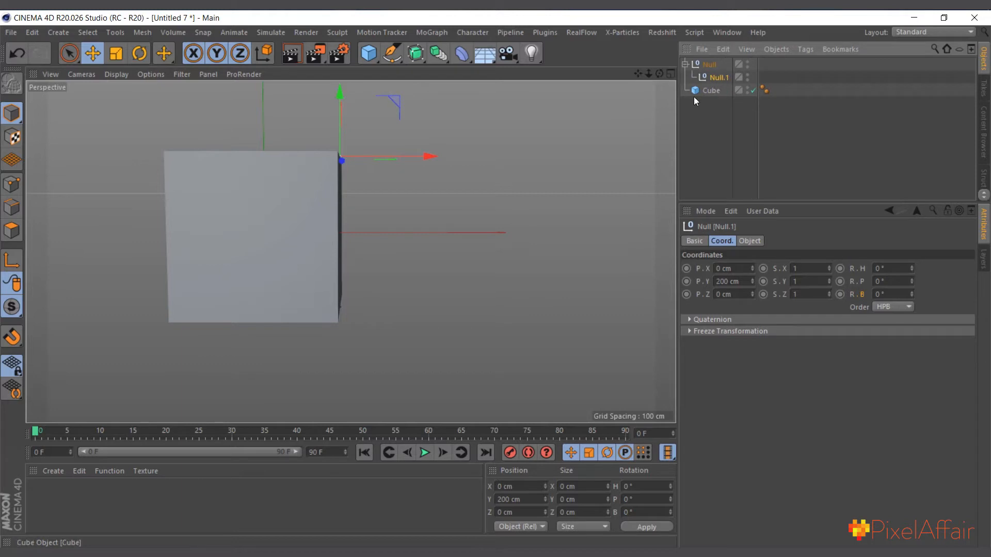
click(711, 65)
click(714, 77)
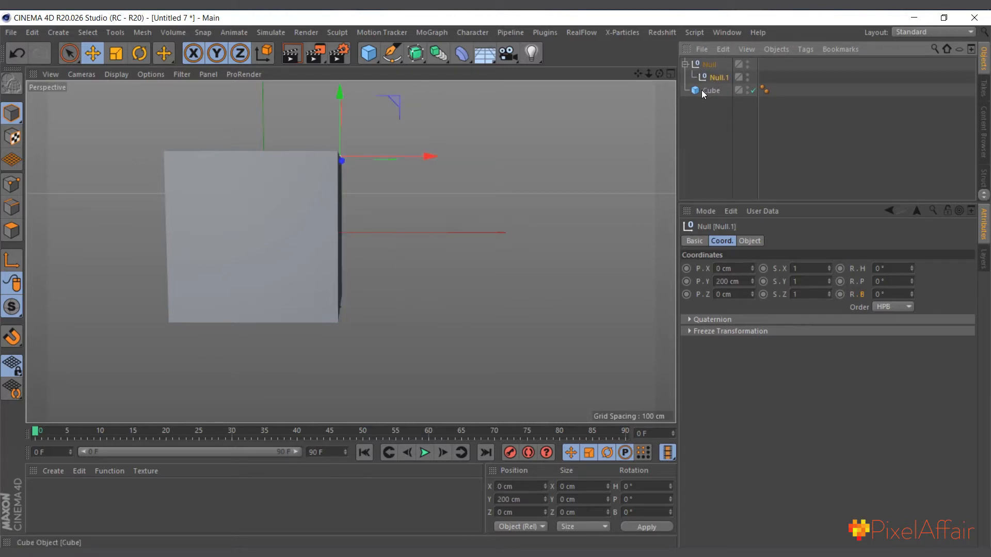
drag(710, 81, 718, 79)
click(714, 66)
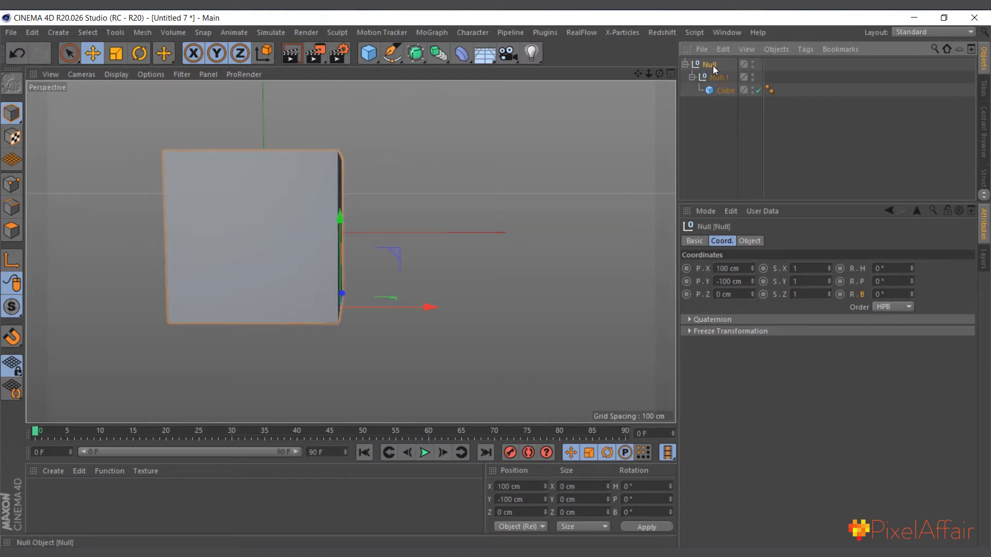
Test the roll by banking the parent null to 90° and the child null to about 82°
drag(912, 296, 913, 233)
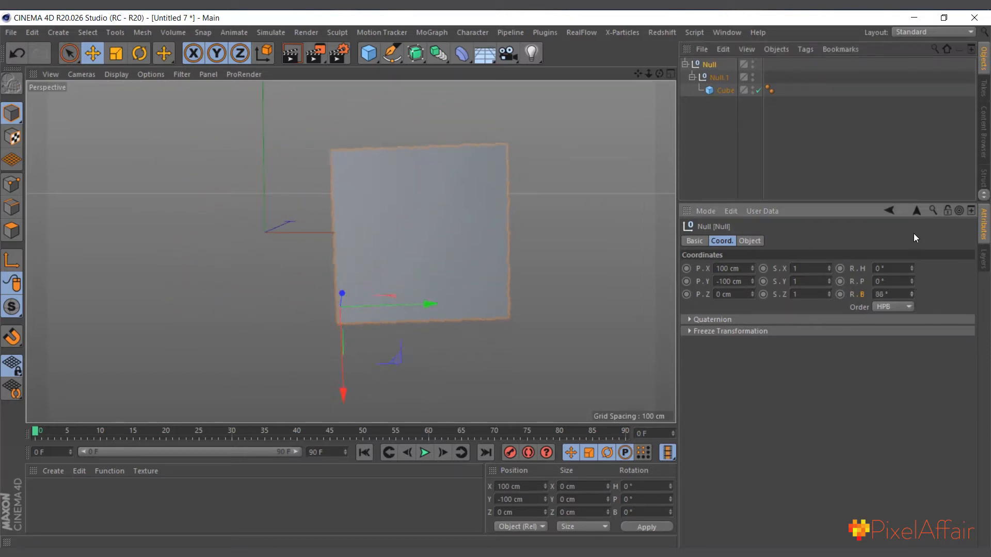
drag(910, 293, 913, 293)
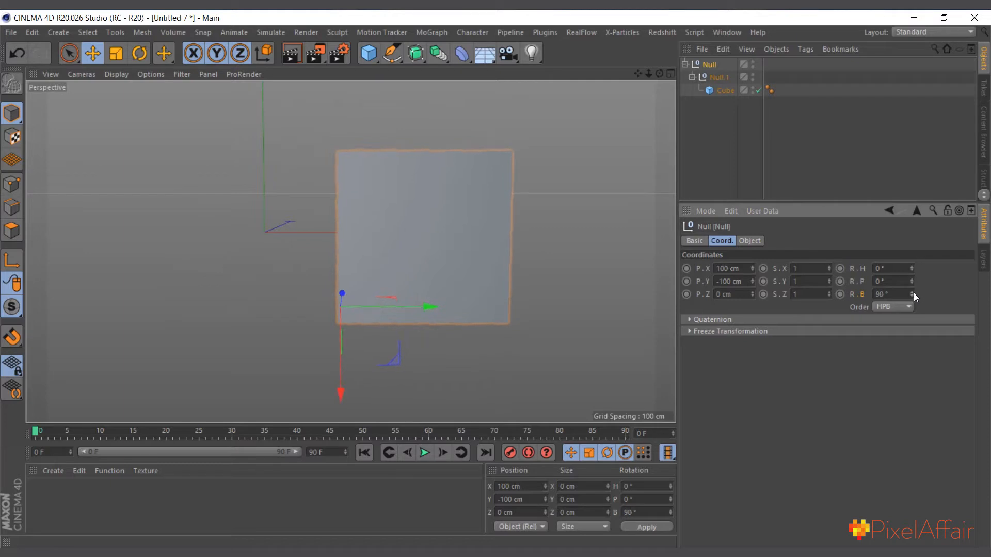
click(718, 78)
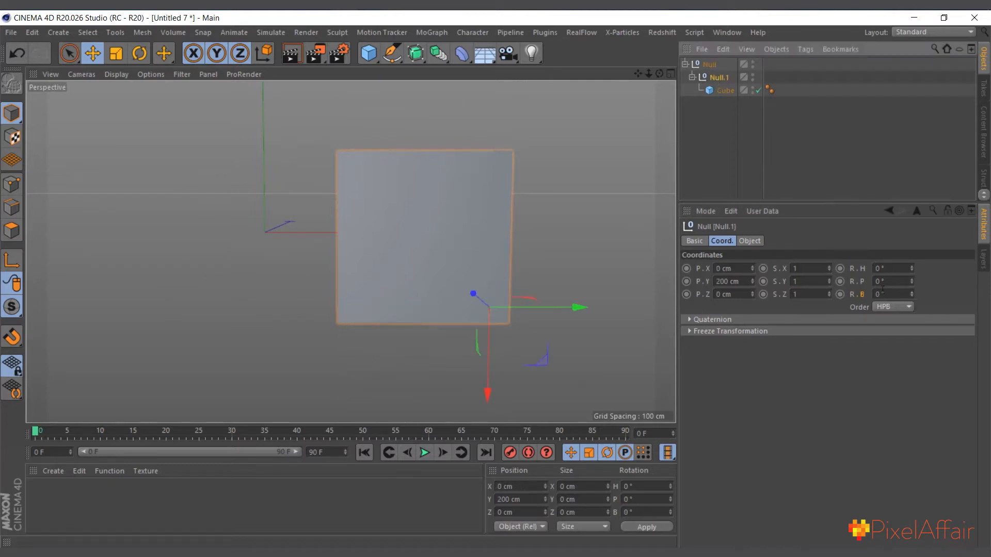
drag(905, 294, 904, 236)
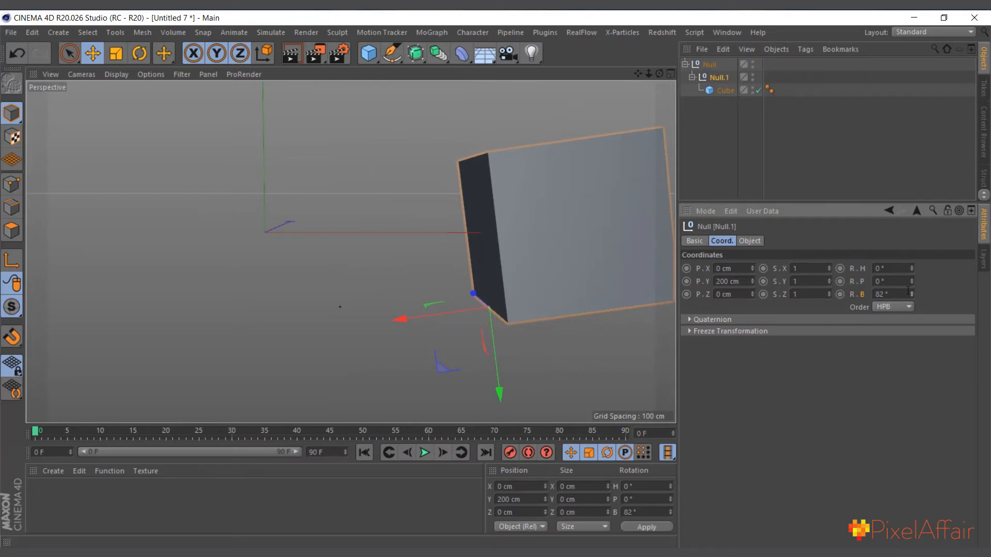
Undo the test rotations of both nulls and move the cube out of the null hierarchy
key(ctrl+z)
key(ctrl+z)
key(ctrl+z)
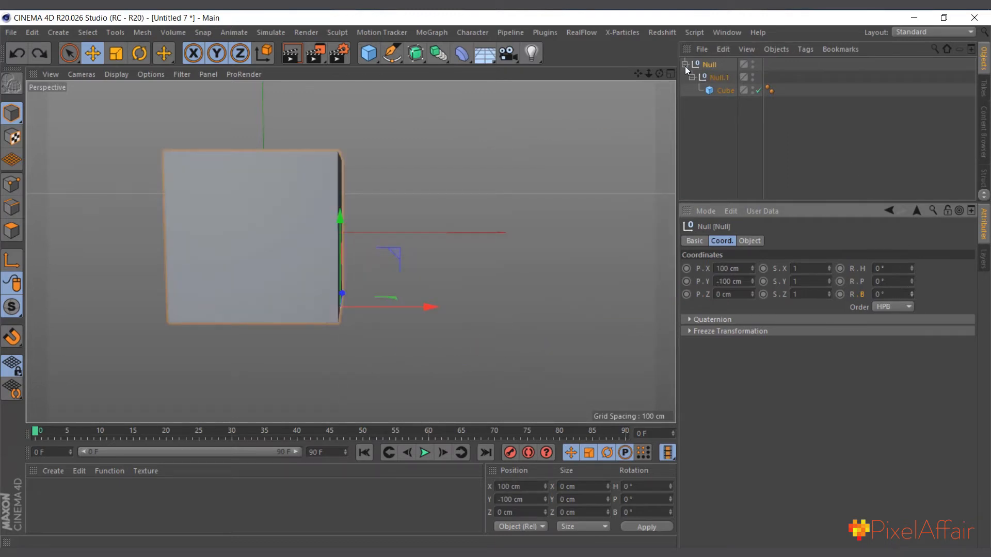
click(714, 98)
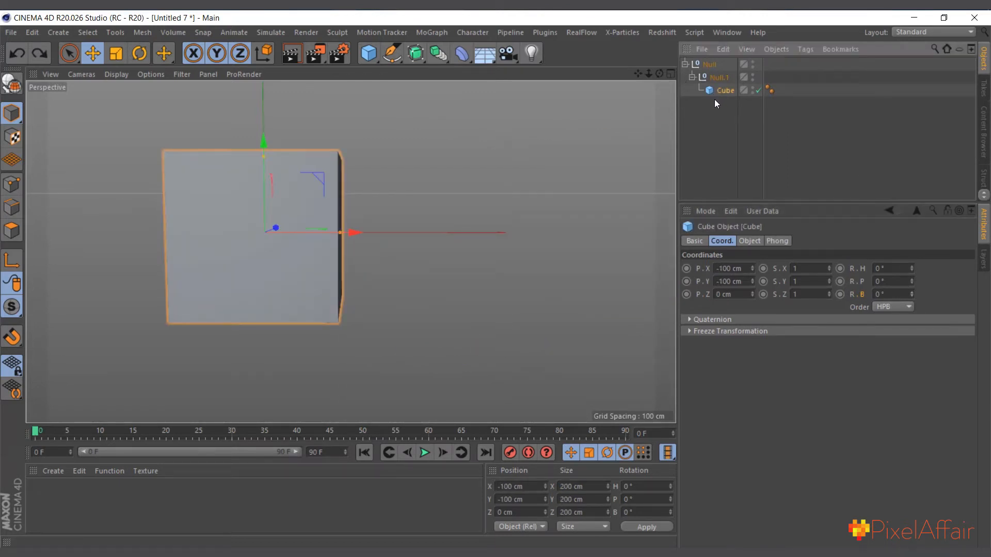
click(721, 91)
drag(721, 89, 720, 120)
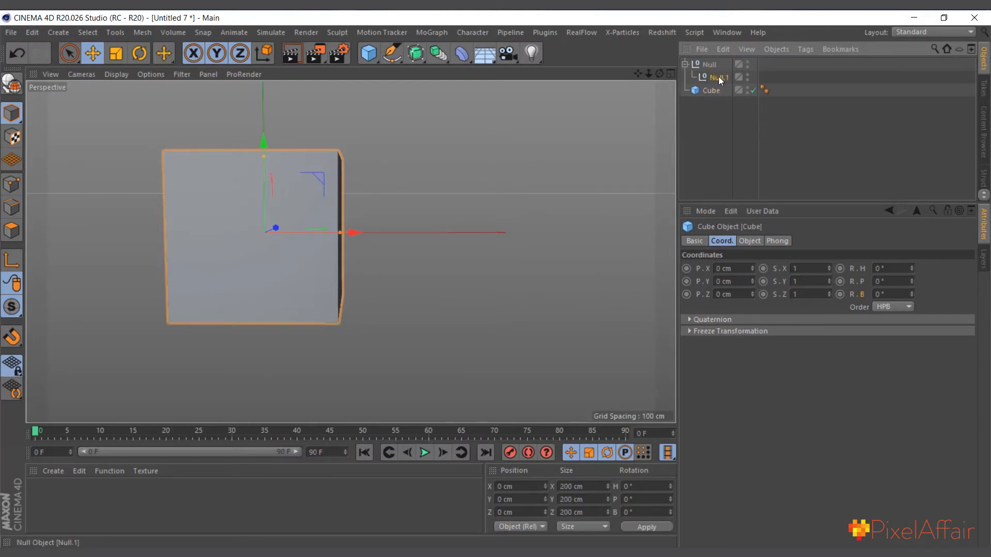
Add a third null at X -100 cm and Y 100 cm and nest it under the second null
click(718, 77)
drag(372, 55, 415, 71)
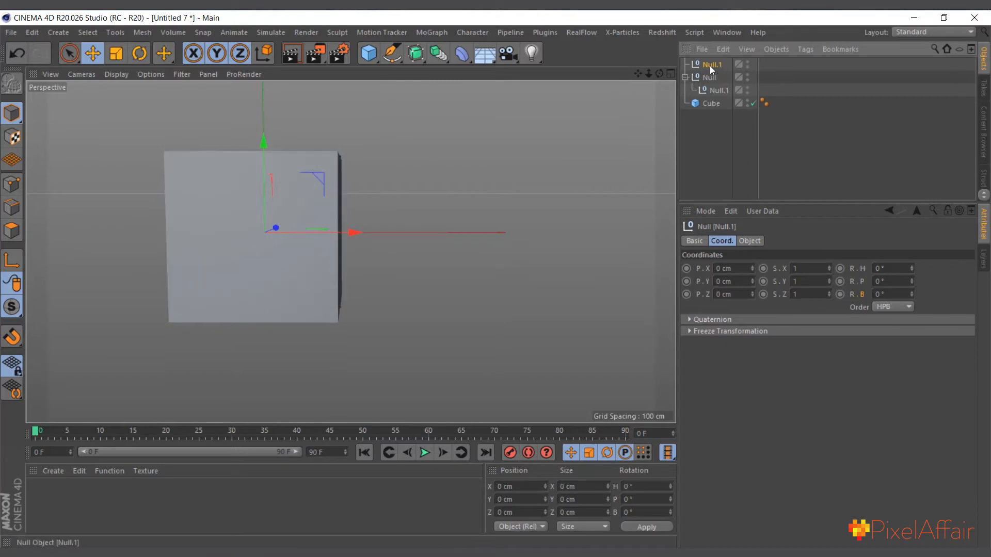
drag(751, 268, 720, 345)
click(732, 269)
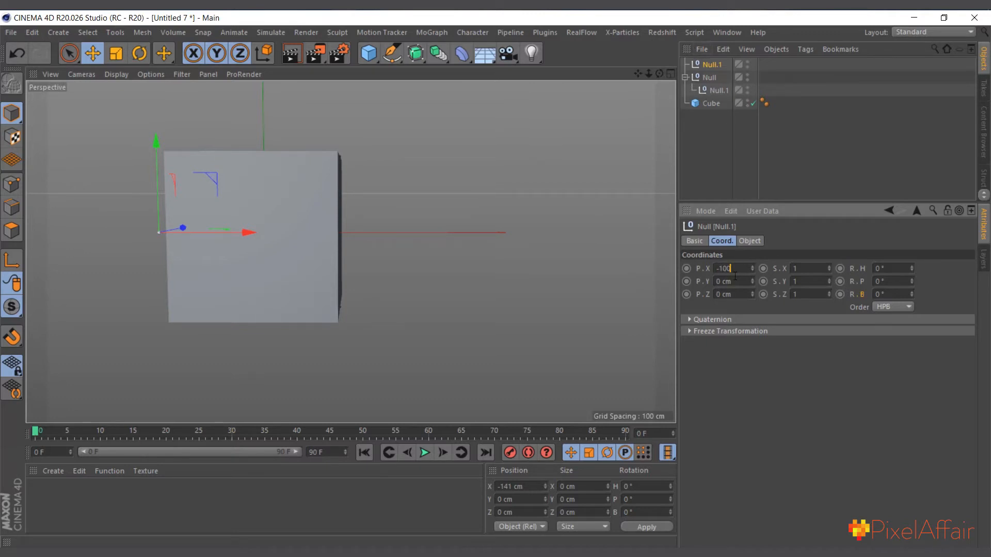
click(752, 280)
click(746, 282)
text(100)
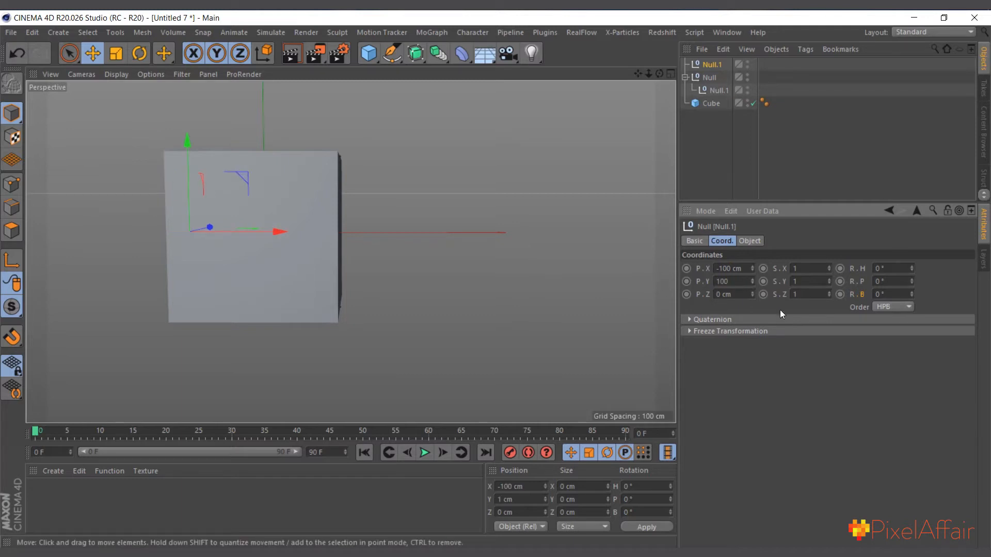
key(Return)
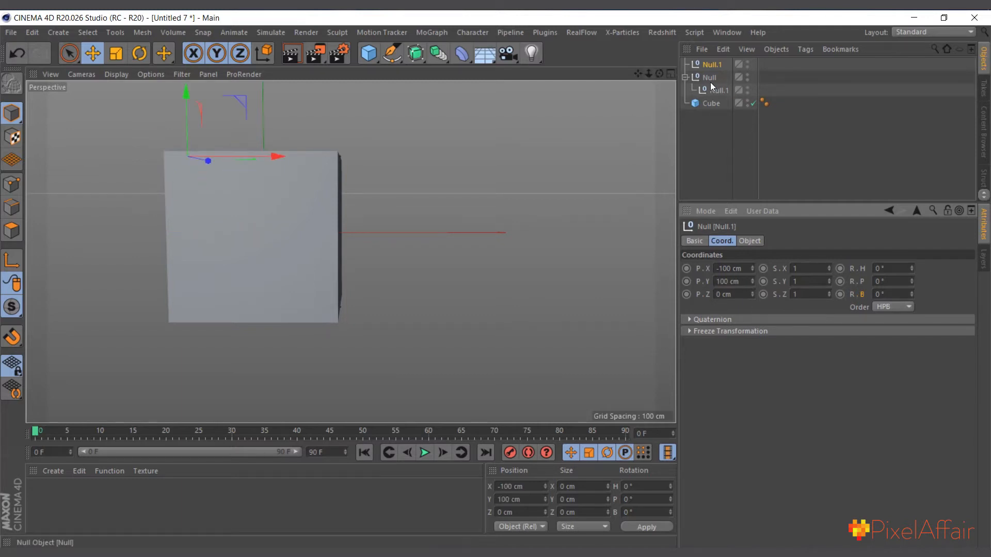
drag(708, 64, 716, 91)
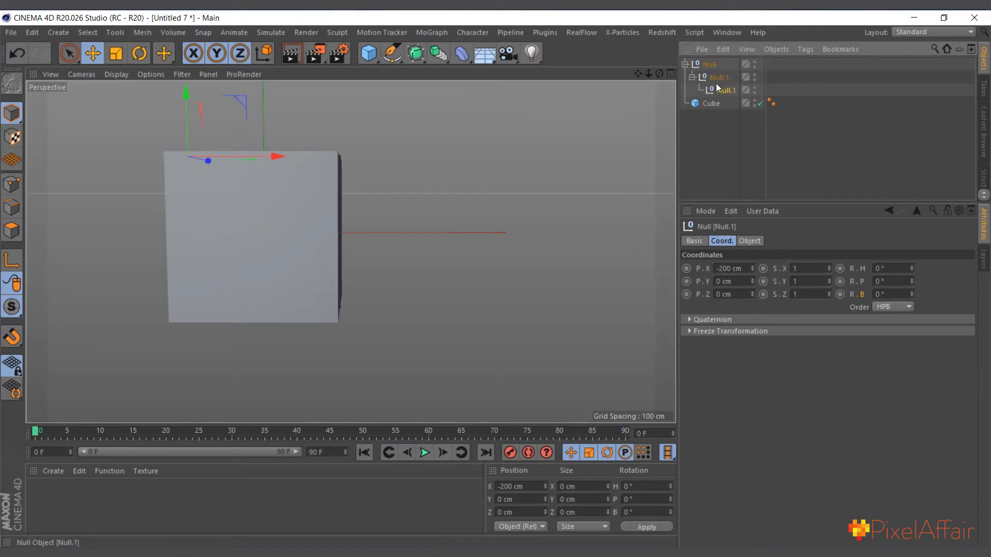
Add a fourth null at X -100 cm and Y -100 cm and nest it under the third null
click(371, 49)
click(406, 71)
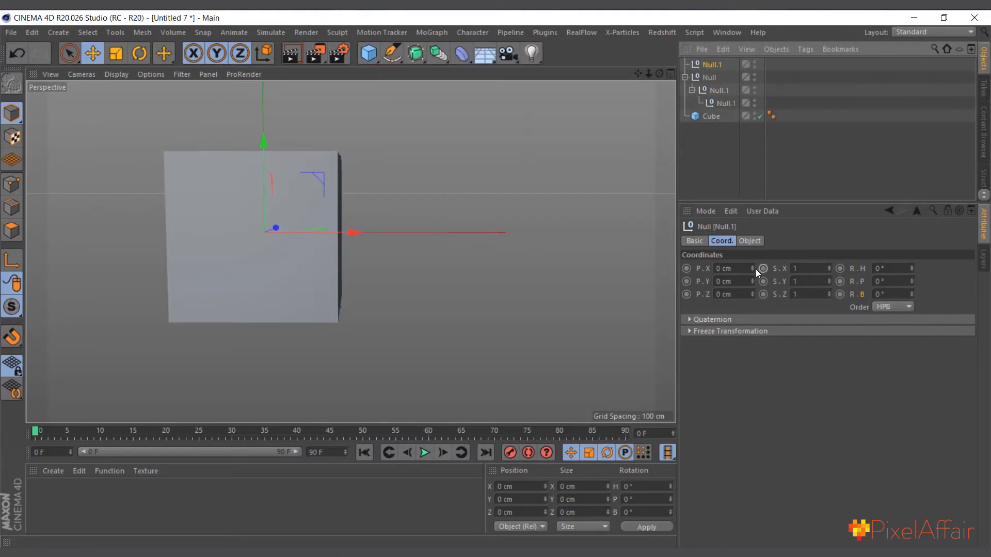
drag(752, 269, 739, 344)
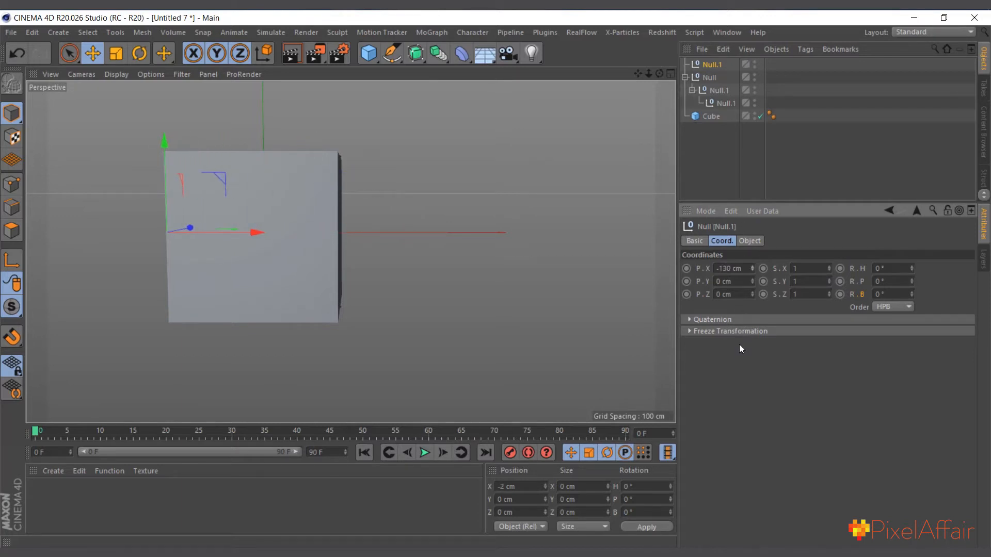
click(747, 268)
key(BackSpace)
key(Tab)
text(-1)
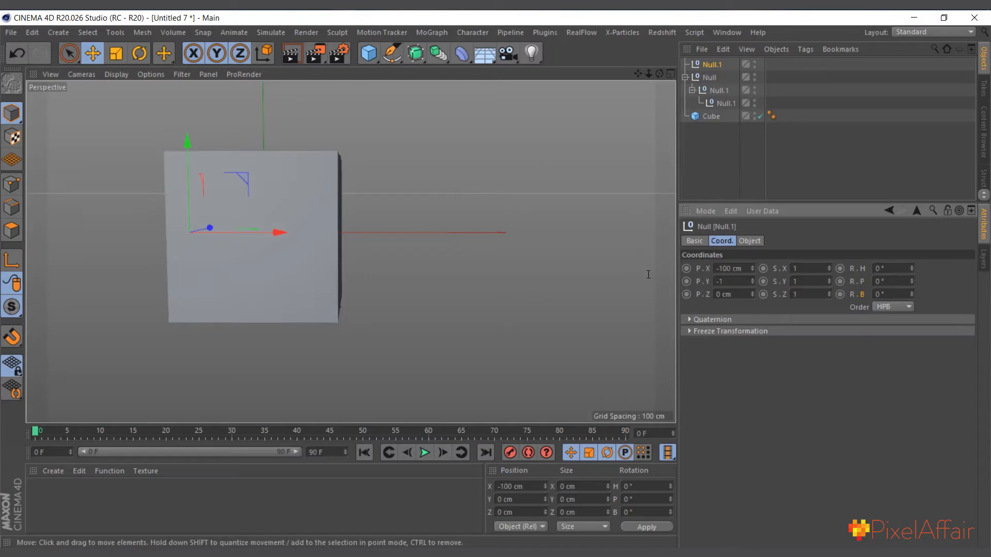
text(00)
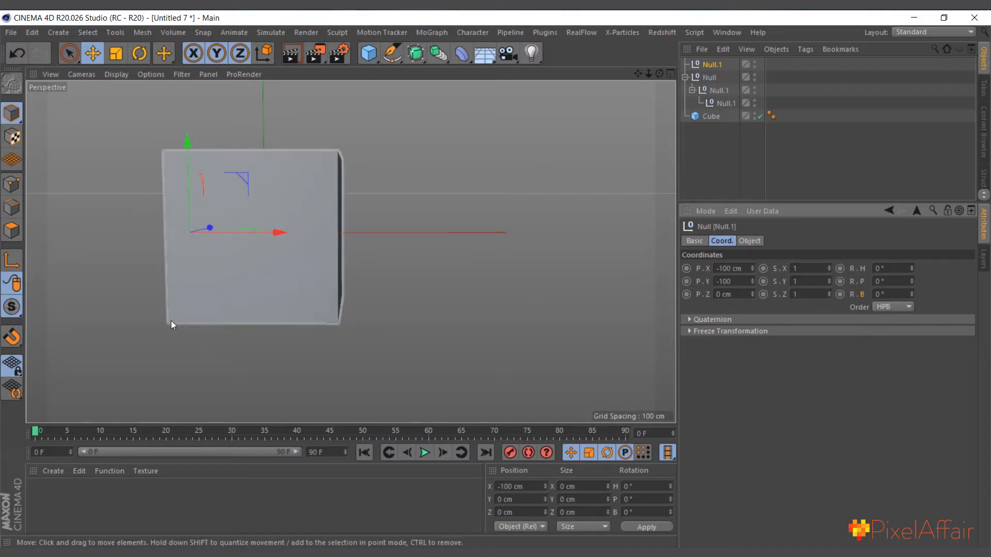
key(Return)
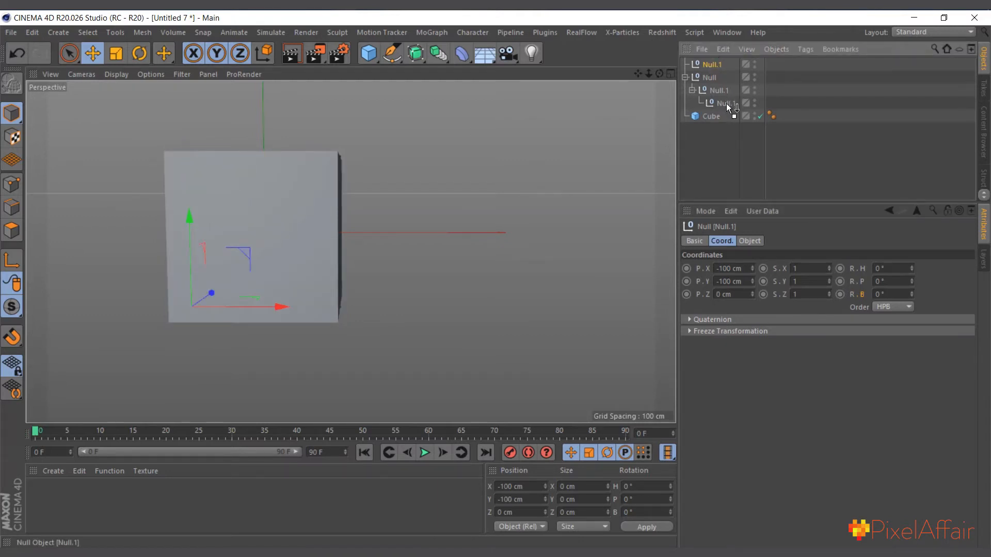
drag(727, 103, 726, 104)
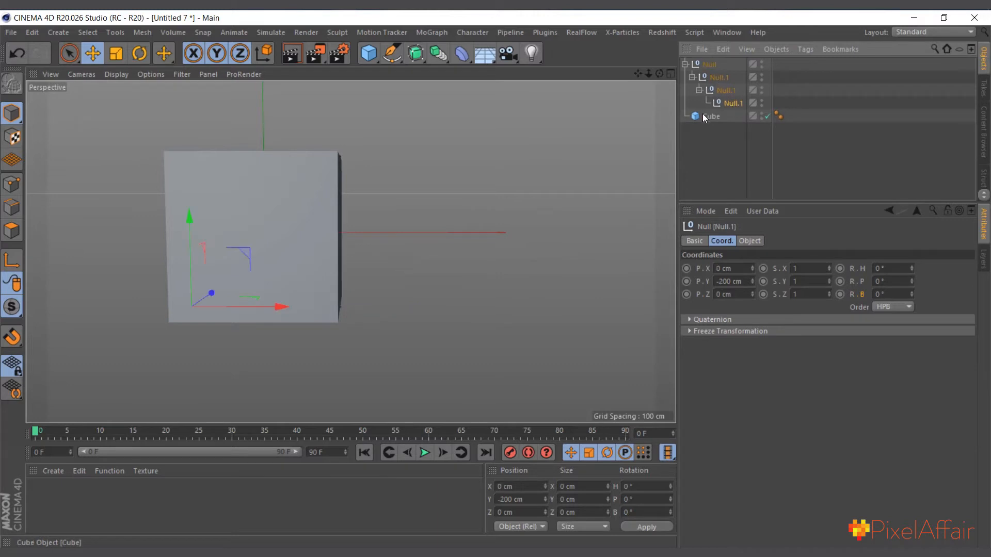
Nest the cube under the fourth null and test the roll by banking the first null to 90° and turning the second null
drag(712, 113, 734, 103)
click(714, 63)
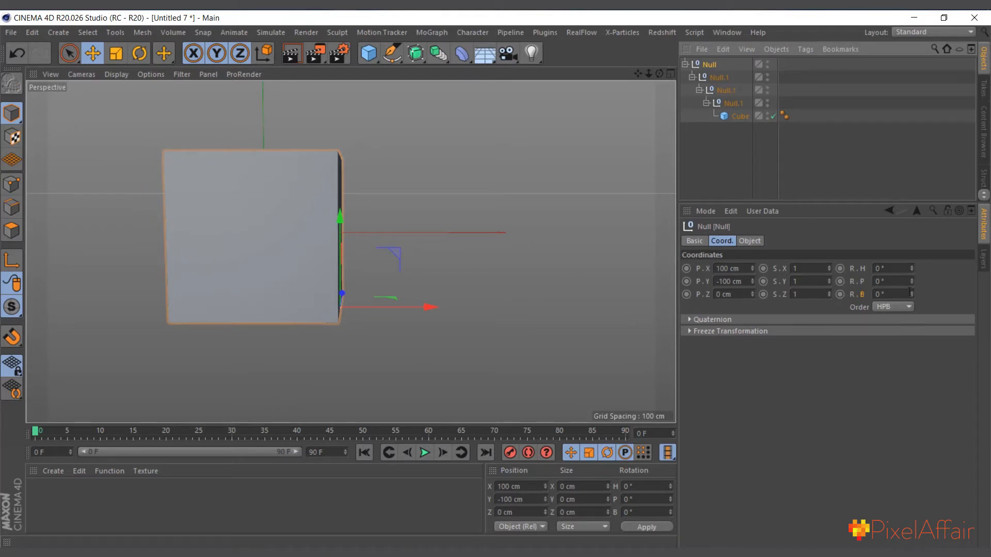
drag(910, 292, 564, 268)
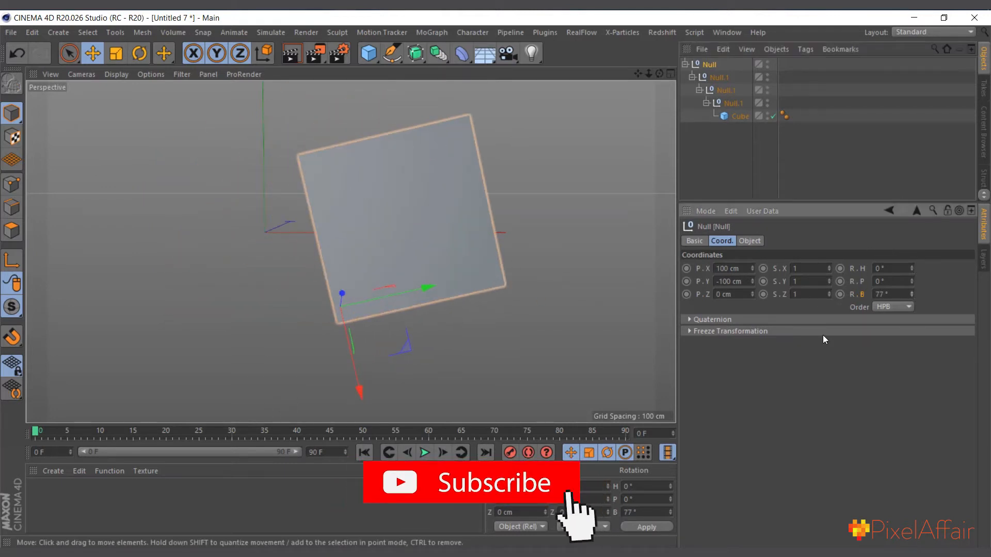
drag(914, 293, 914, 283)
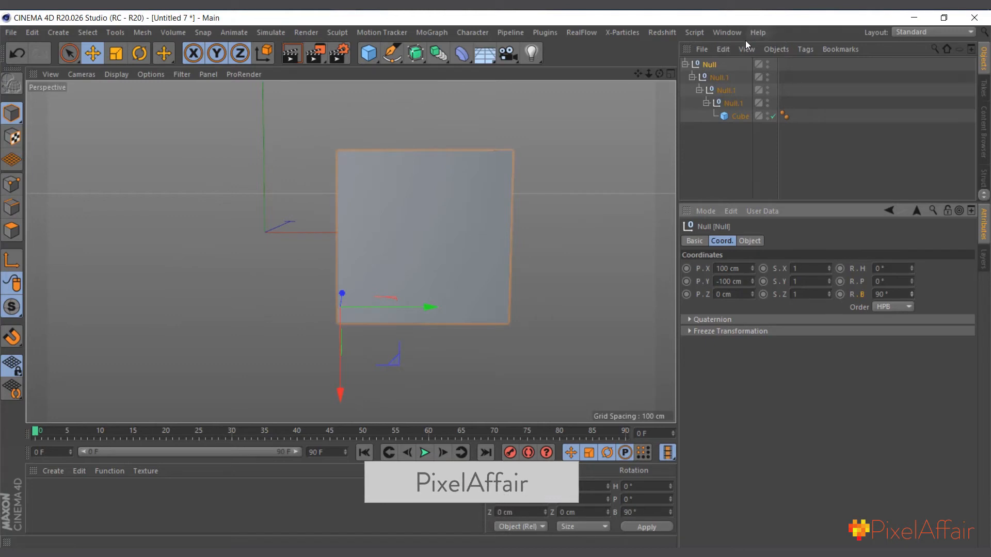
click(721, 78)
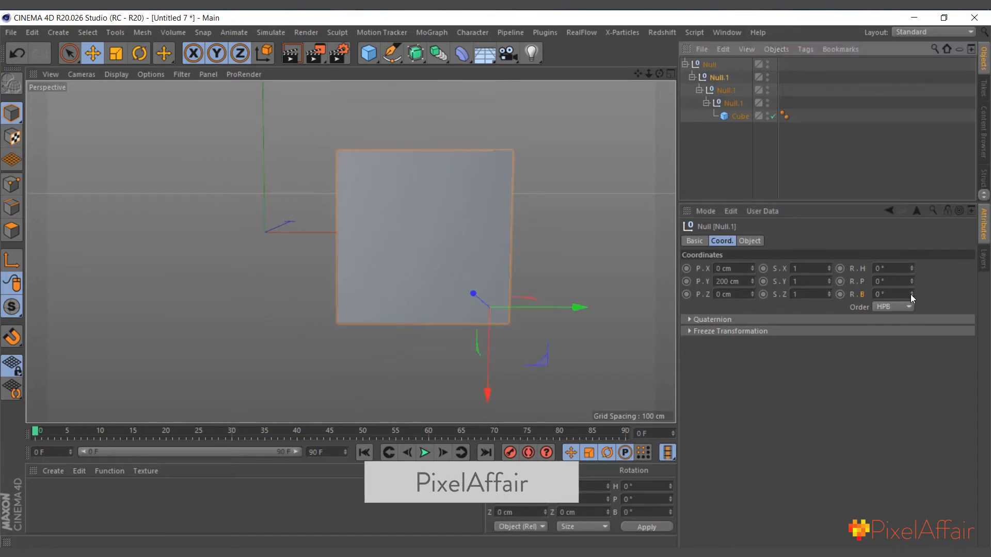
drag(911, 295, 908, 237)
click(733, 103)
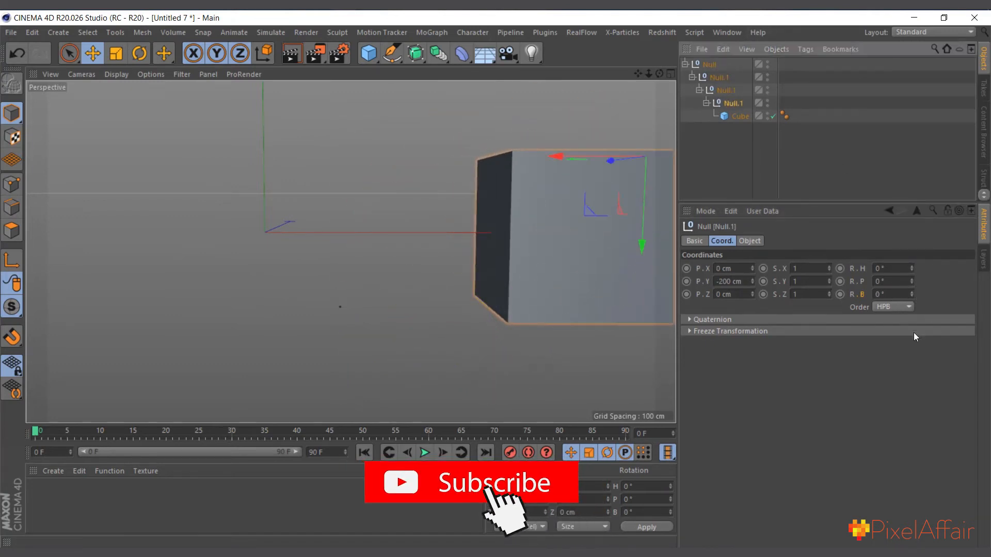
Undo the test rotations of the first two nulls and move the cube out of the null hierarchy
key(ctrl+z)
key(ctrl+z)
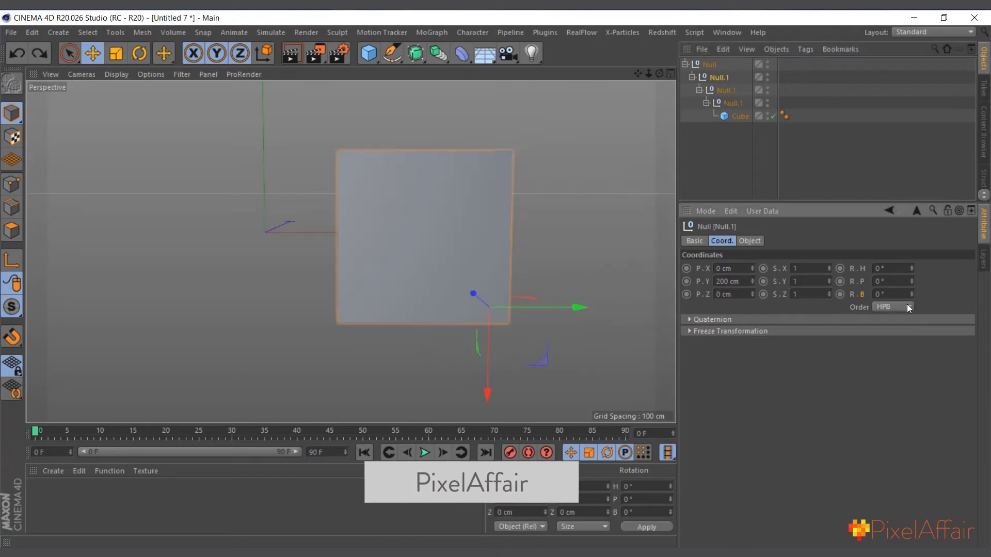
key(ctrl+z)
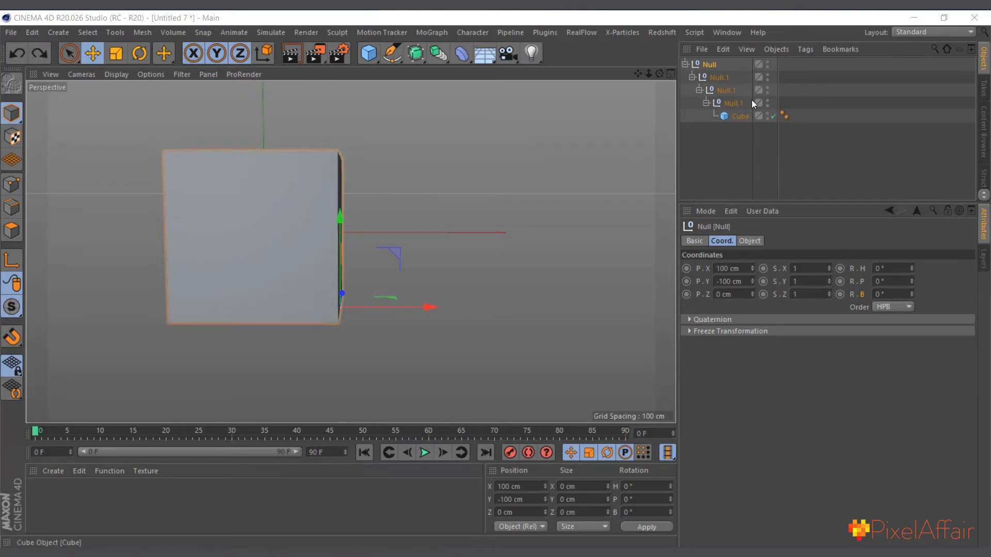
click(730, 117)
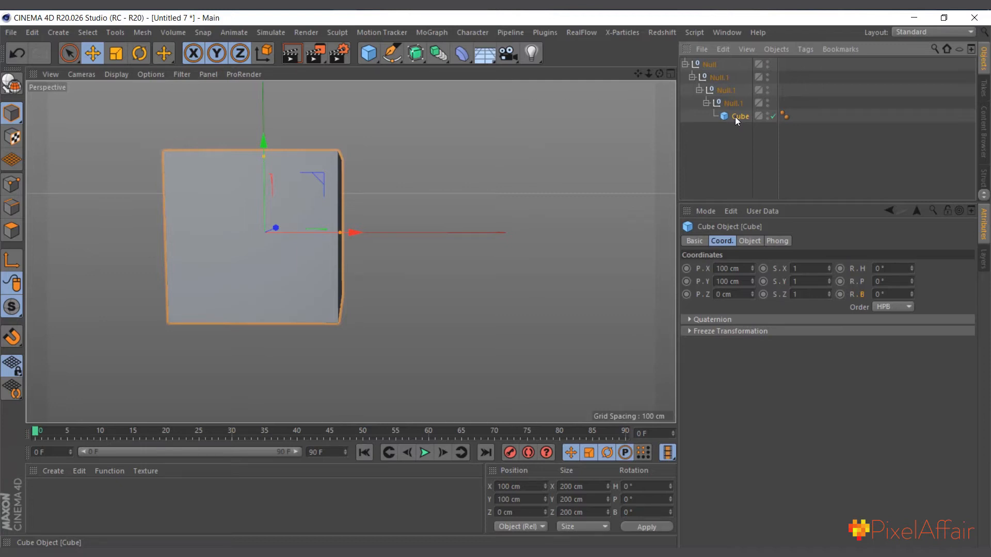
drag(734, 138, 734, 141)
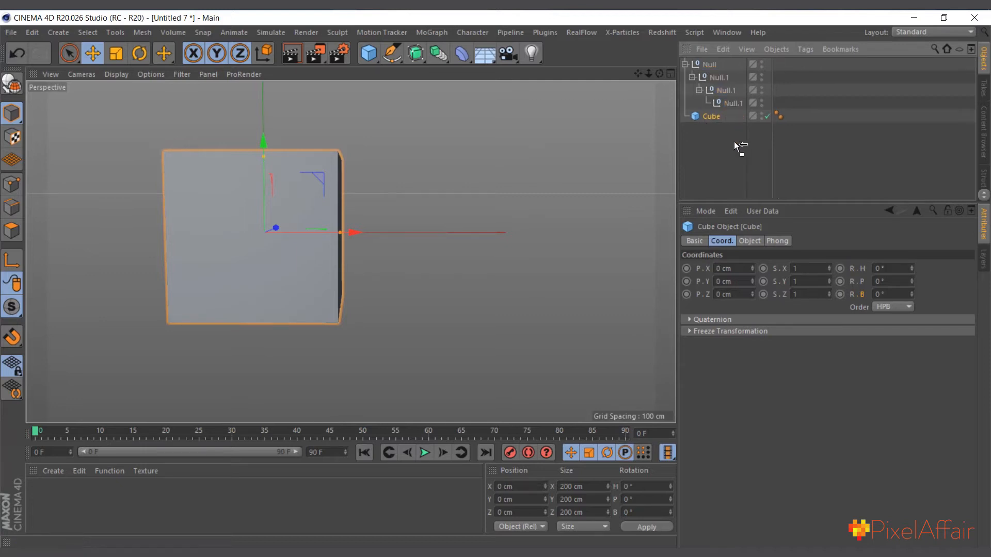
Duplicate the chain of four nested nulls and nest the copy under the fourth null
click(727, 103)
shift+click(709, 66)
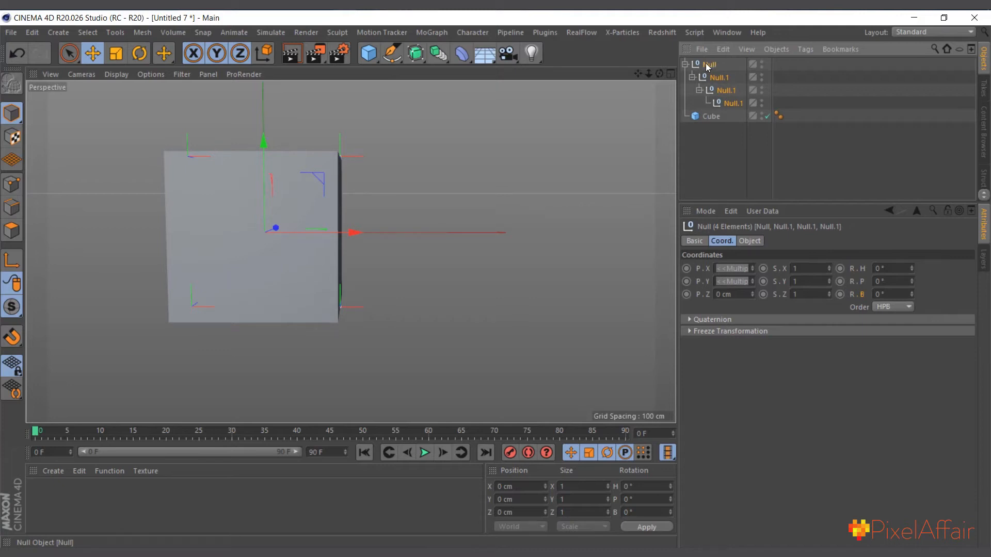
drag(705, 64, 730, 111)
drag(722, 76, 736, 103)
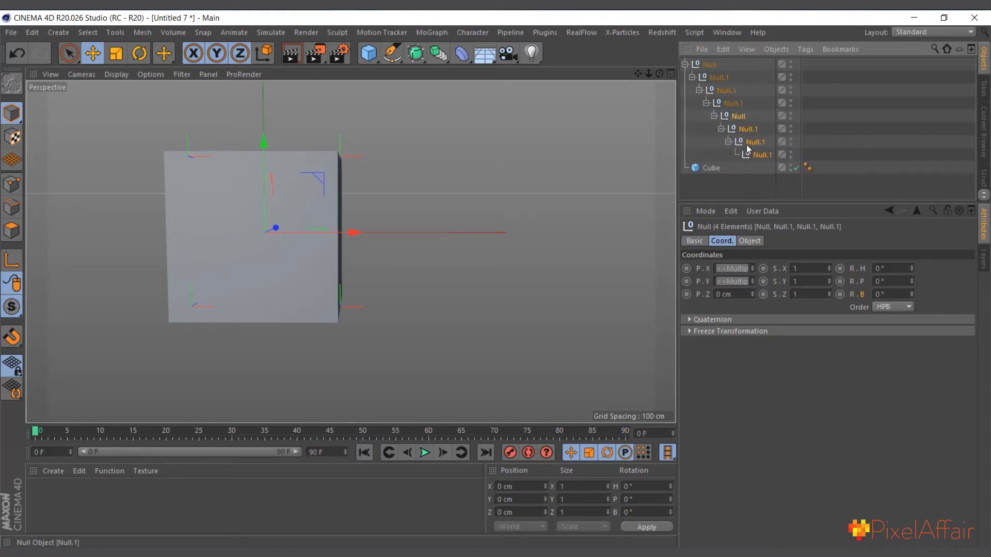
Select all eight nulls and keyframe their bank rotation at 0° on frame 0
click(758, 155)
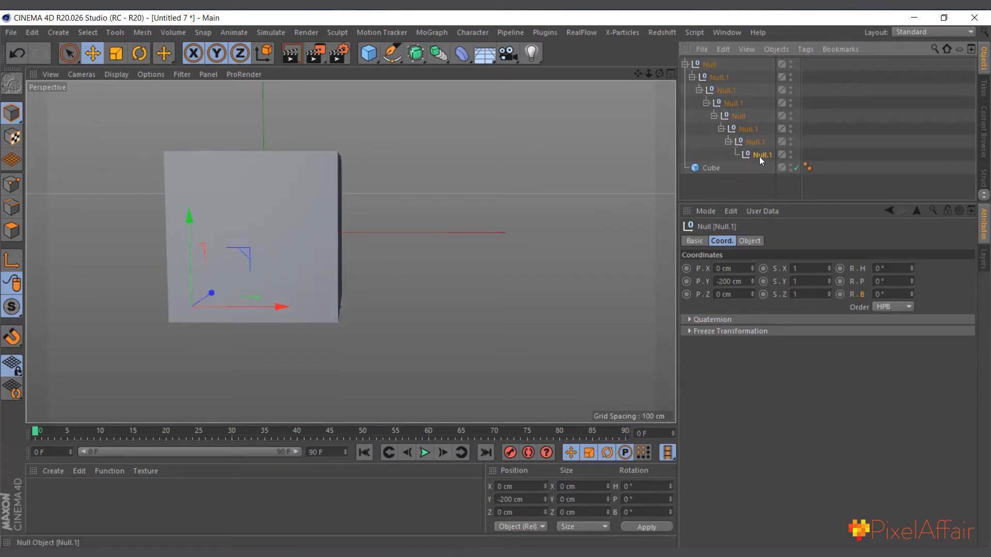
shift+click(711, 65)
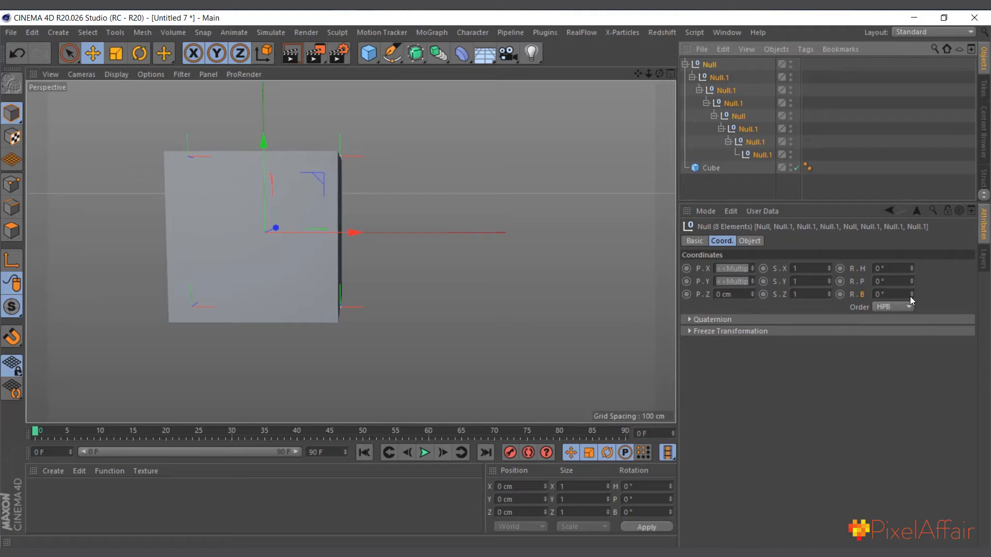
click(839, 294)
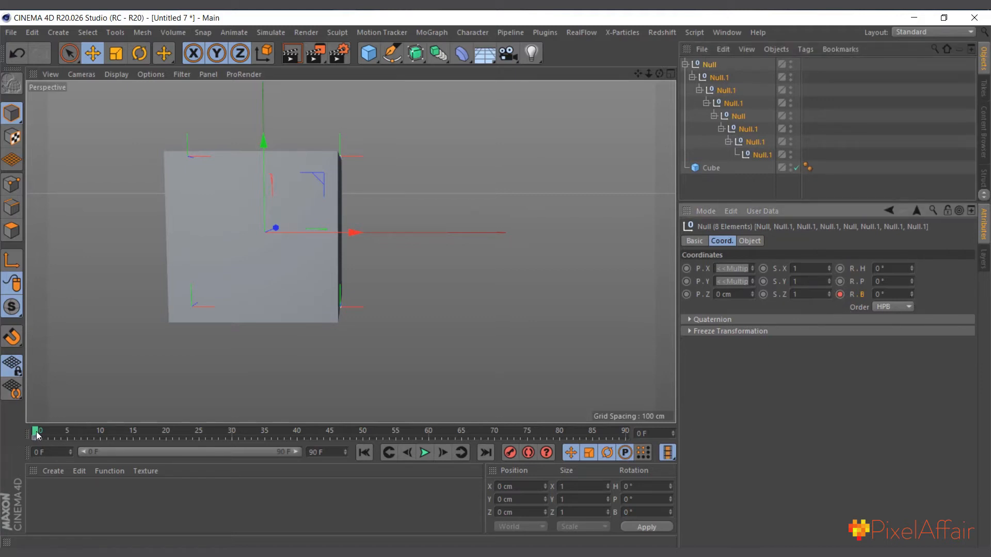
Set the bank rotation of all eight nulls to 90° at frame 15 and keyframe it
drag(36, 437, 139, 437)
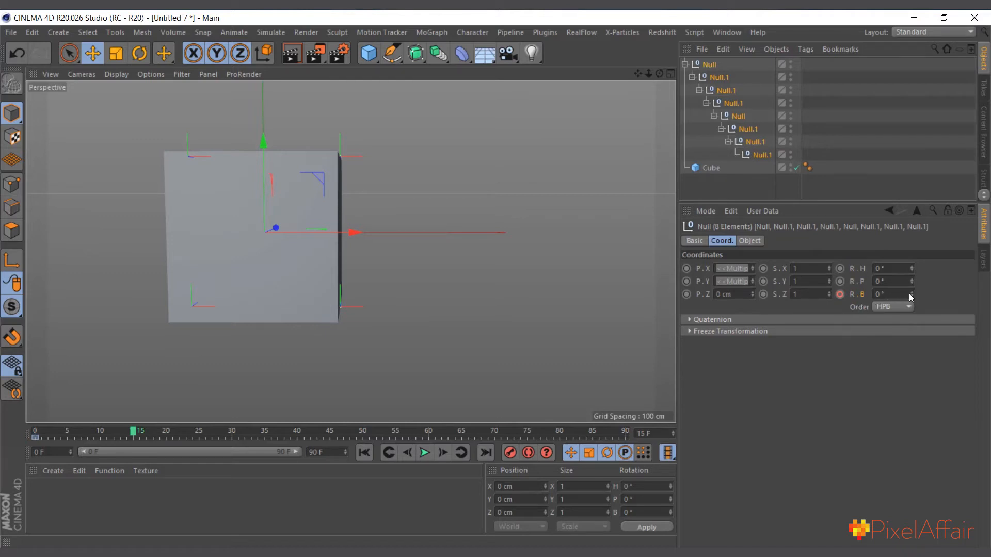
drag(912, 294, 909, 274)
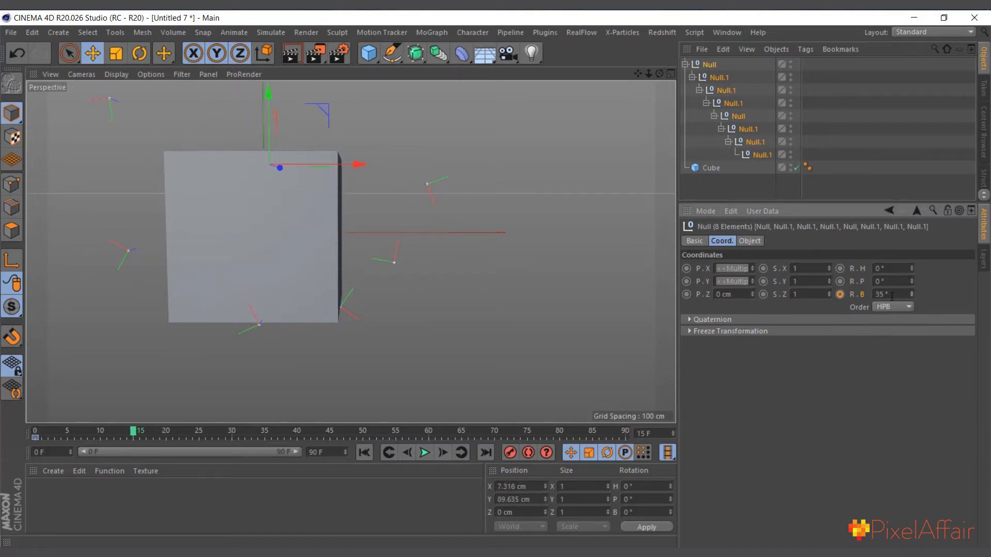
click(870, 294)
text(90)
key(Return)
click(840, 294)
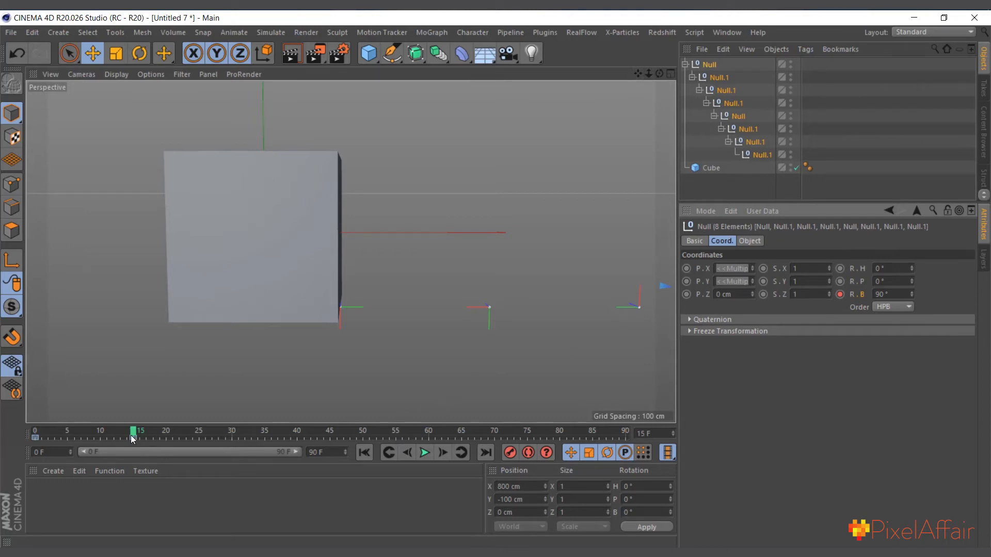
drag(132, 438, 146, 424)
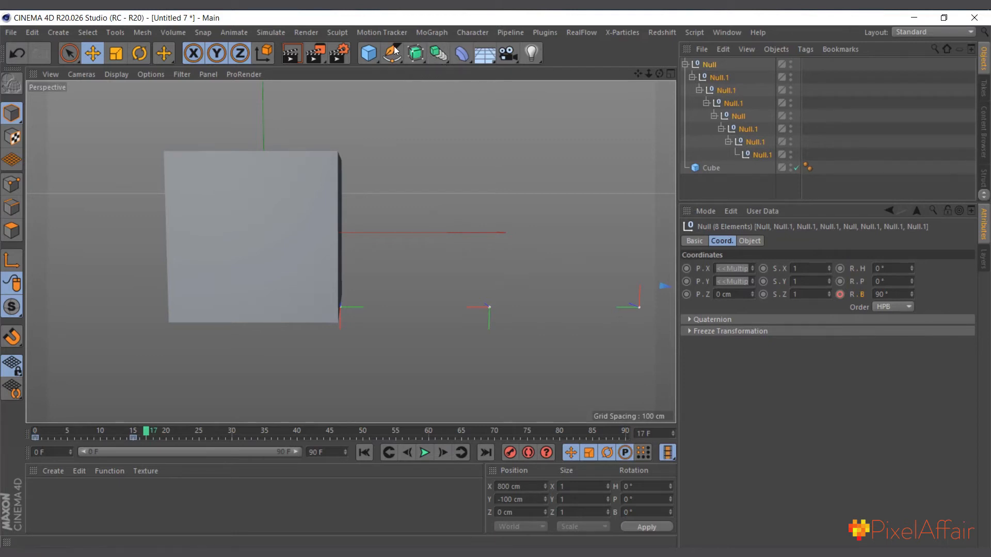
Add a MoGraph Tracer for the first null with tracing mode Connect All Objects and play the animation briefly
click(432, 33)
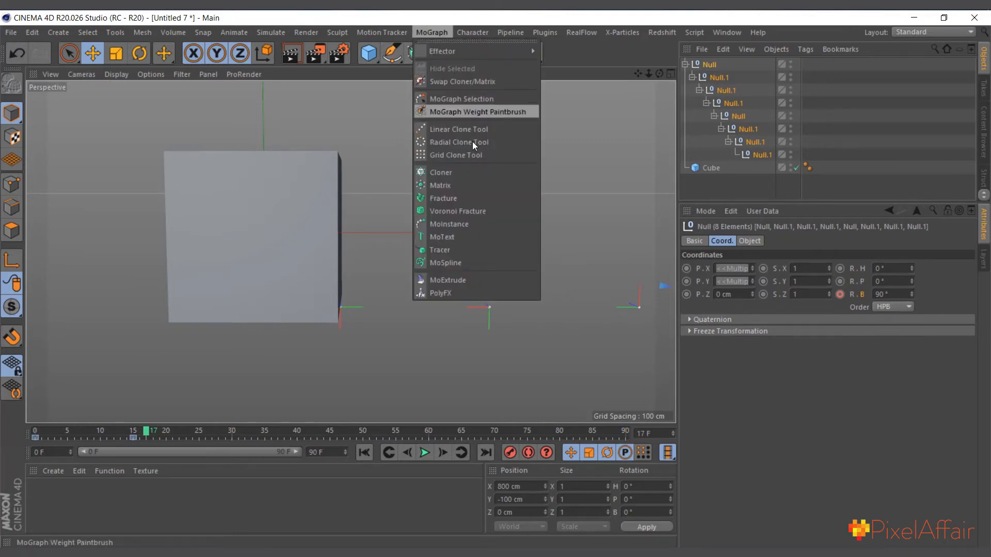
click(452, 250)
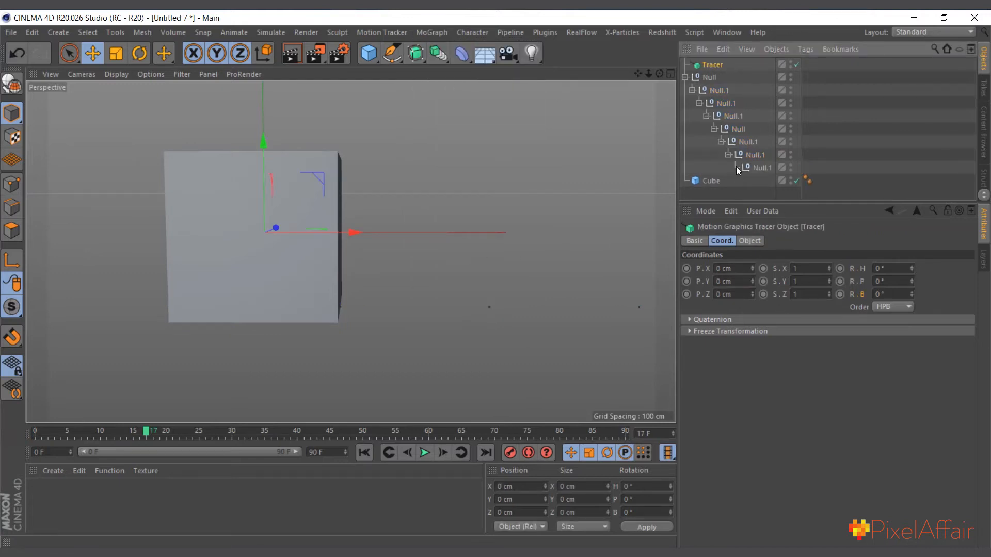
click(749, 241)
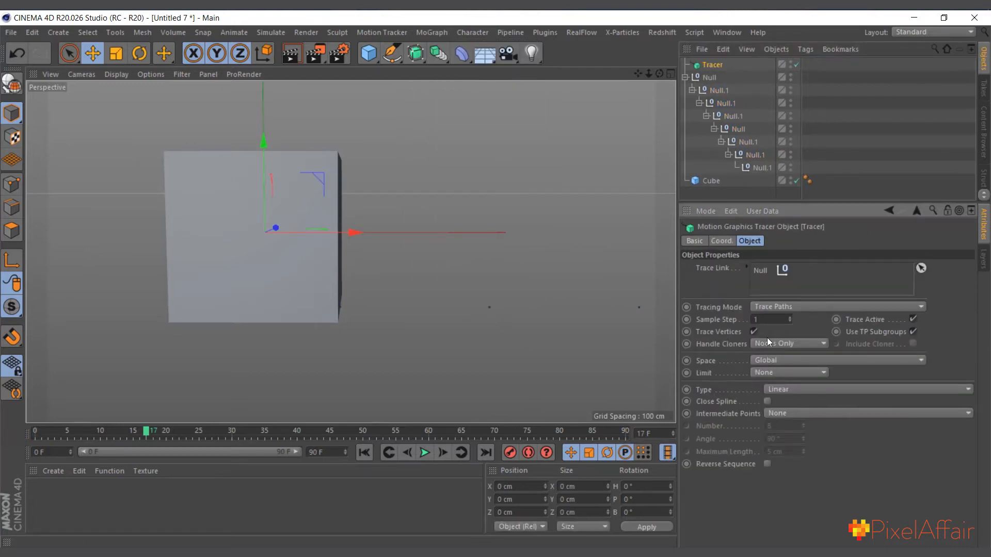
click(779, 308)
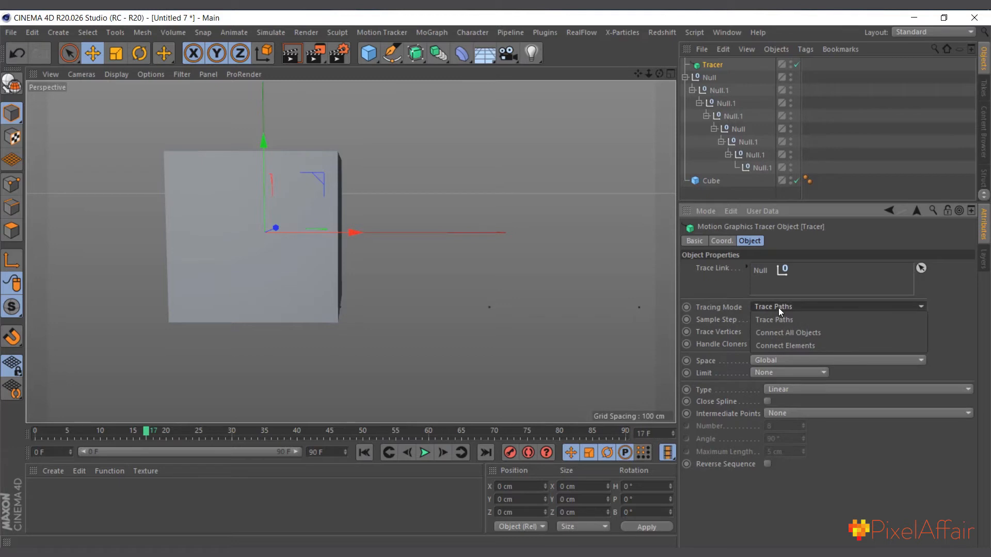
click(781, 334)
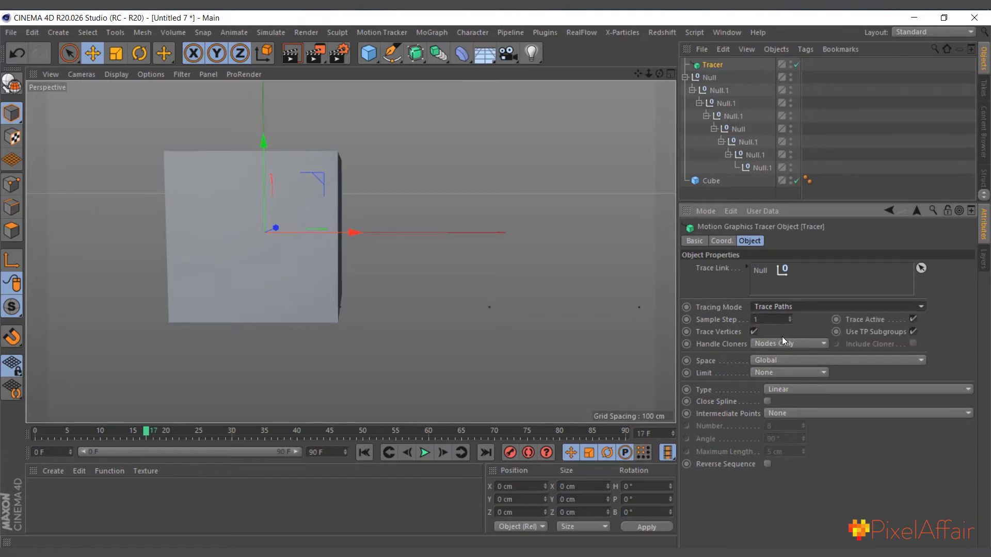
click(424, 453)
click(424, 453)
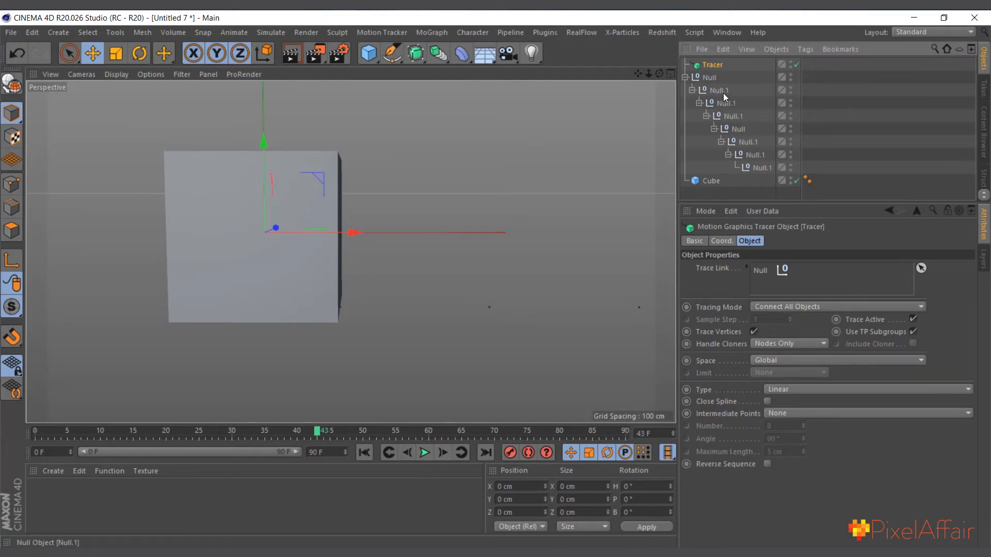
Lock the Tracer's attributes and add the other seven nested nulls to its Trace Link list
click(721, 93)
shift+click(748, 168)
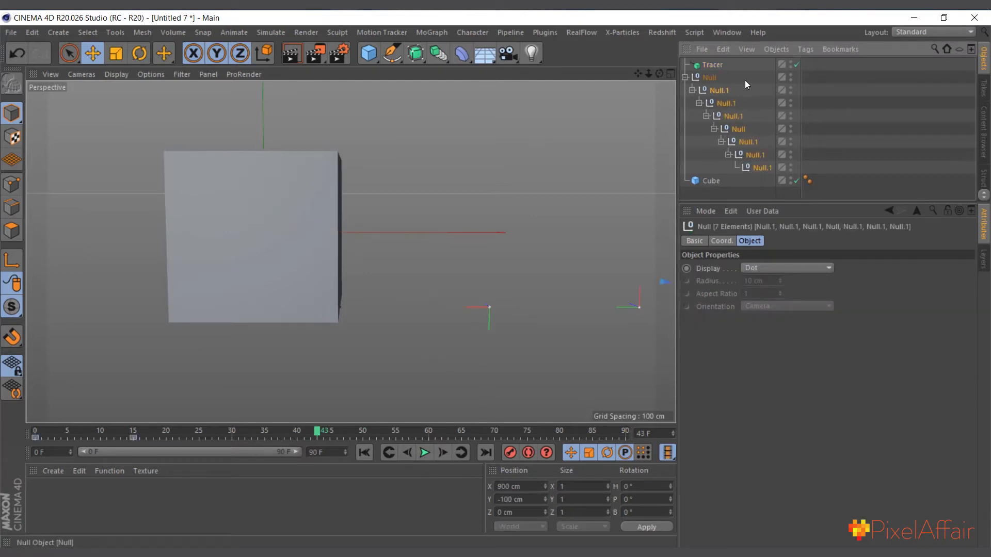
click(717, 65)
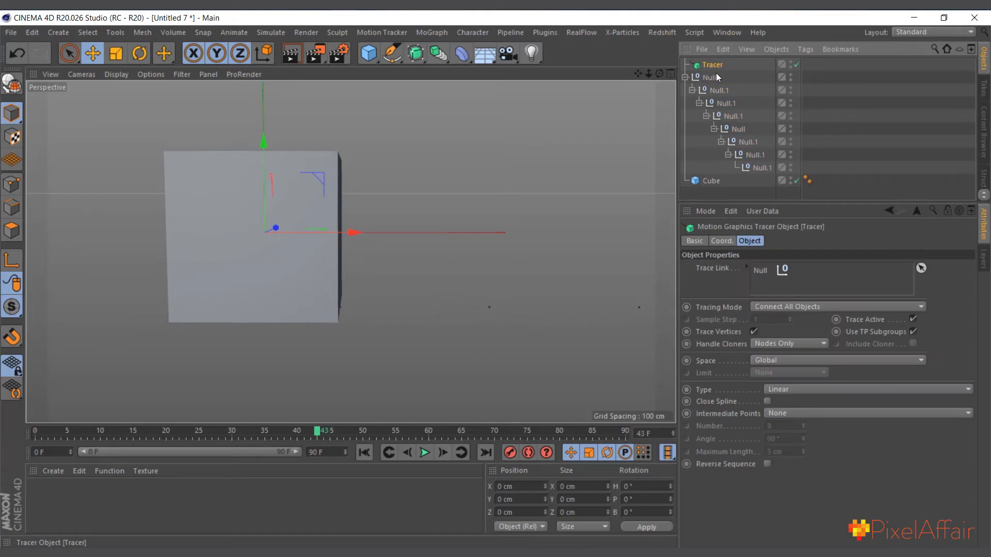
click(947, 211)
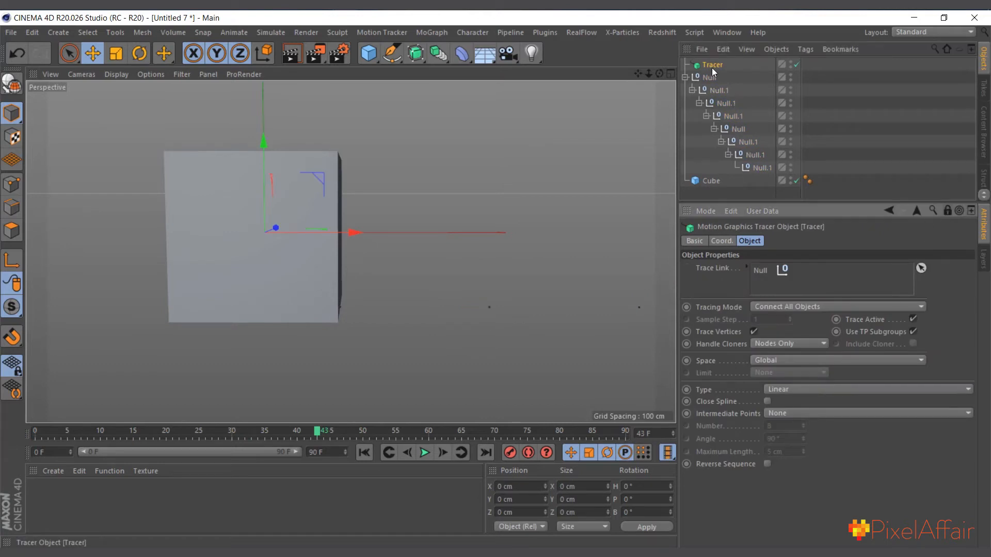
click(718, 90)
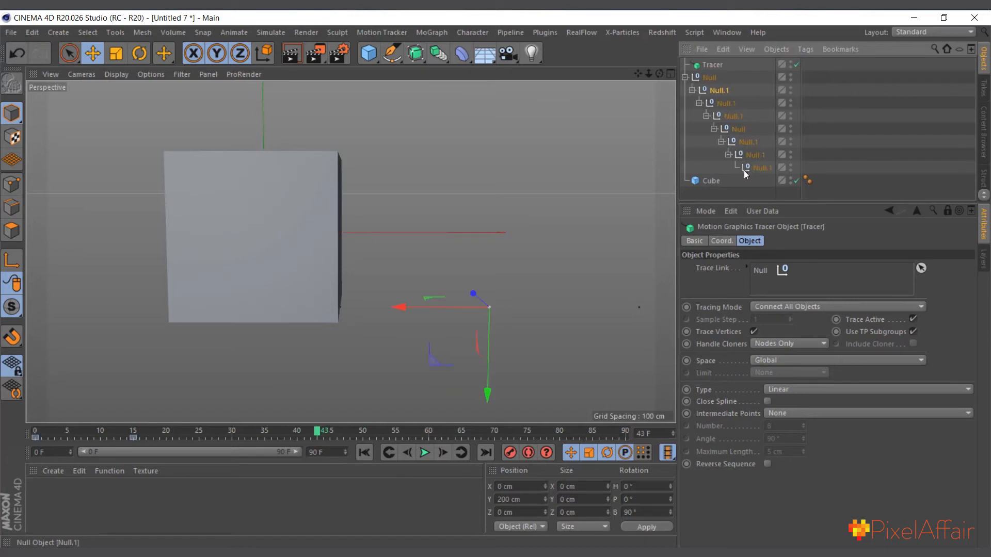
shift+click(751, 166)
mouse_move(723, 91)
mouse_down()
mouse_move(809, 304)
mouse_move(782, 286)
mouse_up()
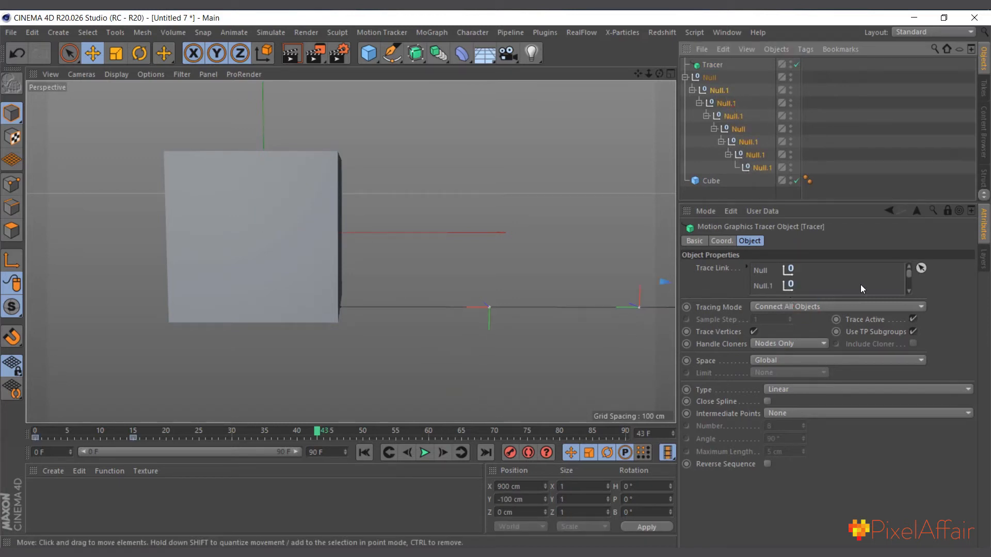
Return to frame 0 and make the cube a child of the innermost null
click(710, 65)
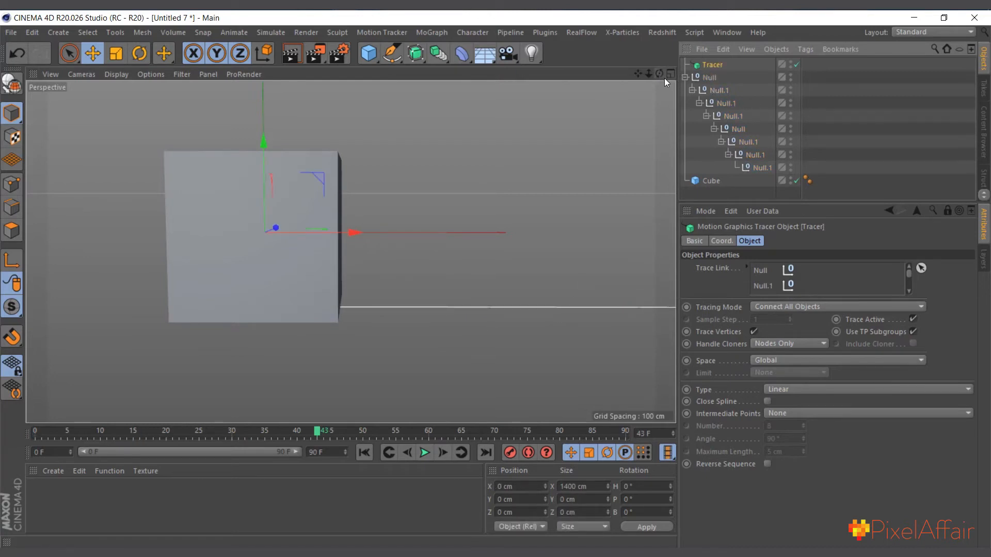
drag(648, 75, 554, 92)
click(710, 77)
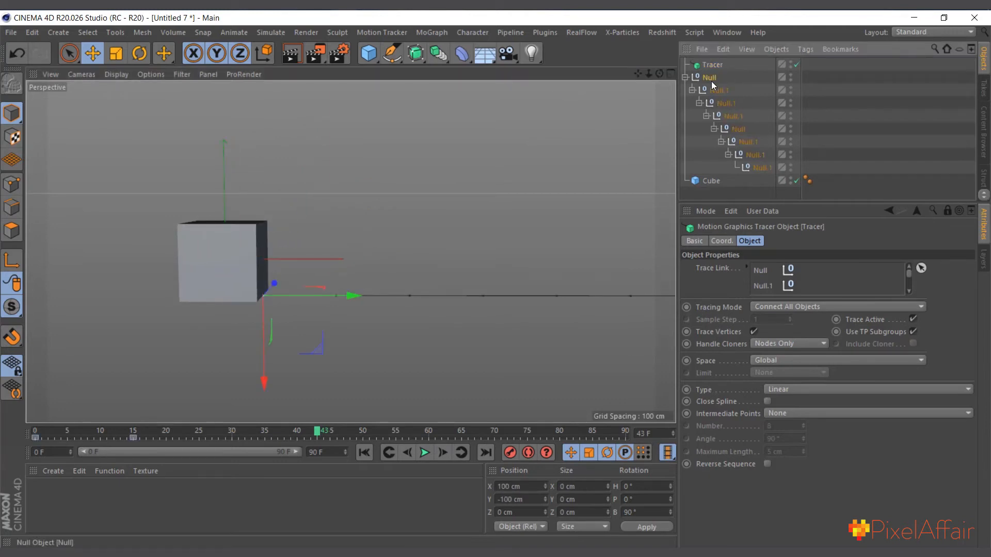
shift+click(754, 166)
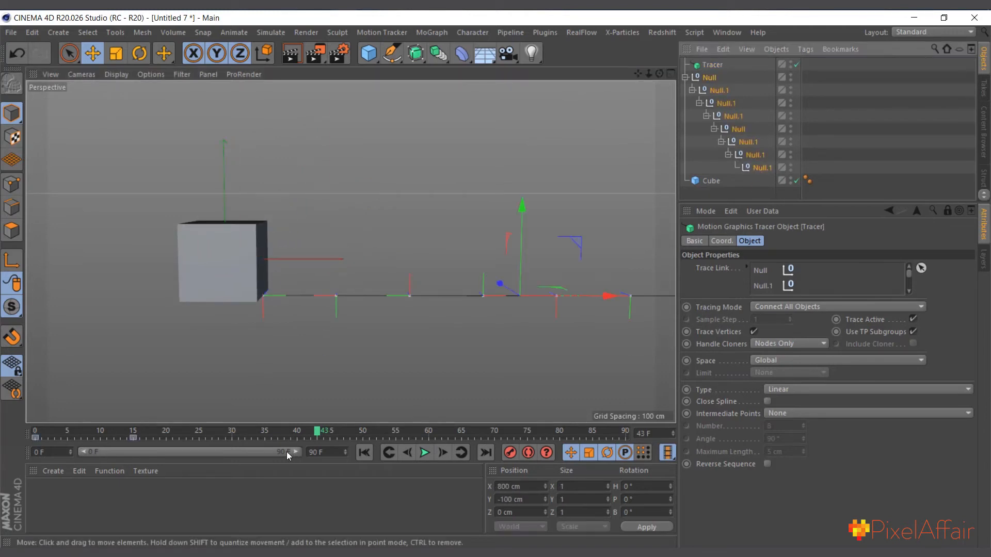
mouse_move(320, 436)
mouse_down()
mouse_move(66, 460)
mouse_move(132, 450)
mouse_up()
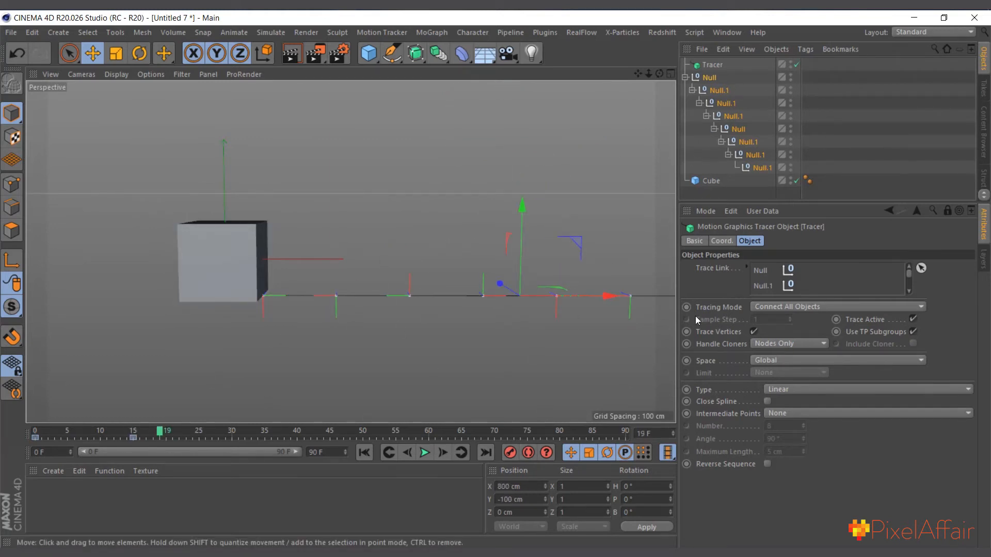
click(364, 453)
drag(707, 181, 756, 171)
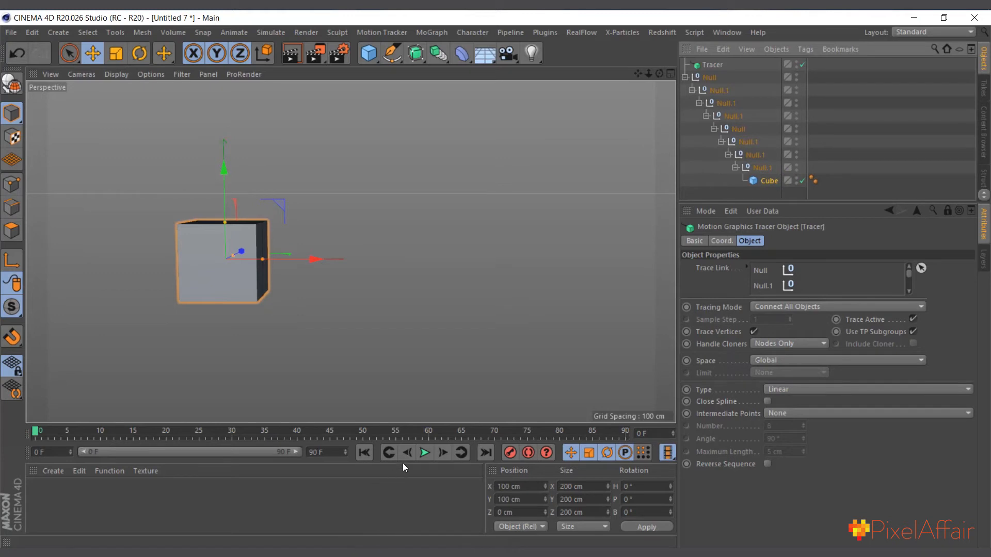
Play the animation from the start to check how the parented cube moves, and return to frame 0
click(425, 453)
click(425, 453)
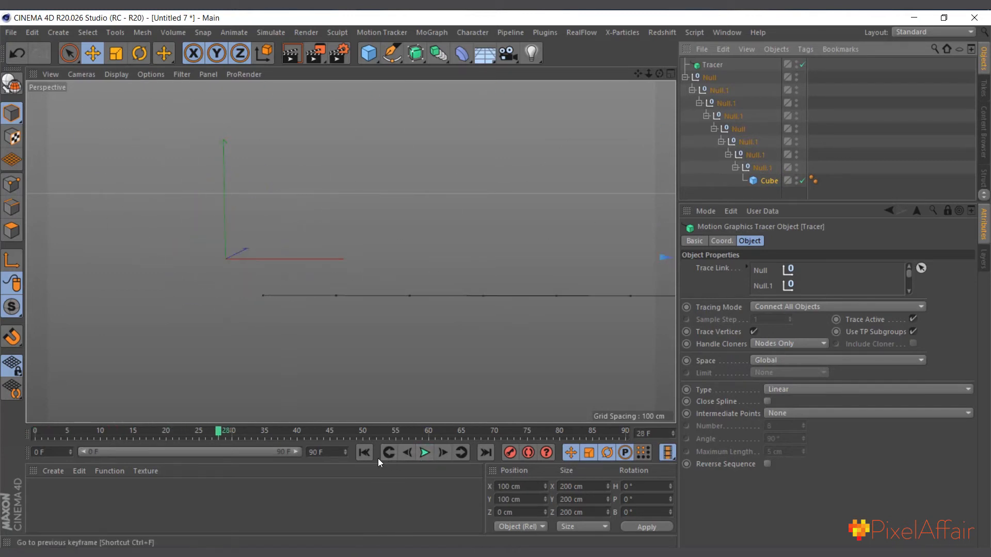
click(393, 452)
scroll(335, 320, down, 3)
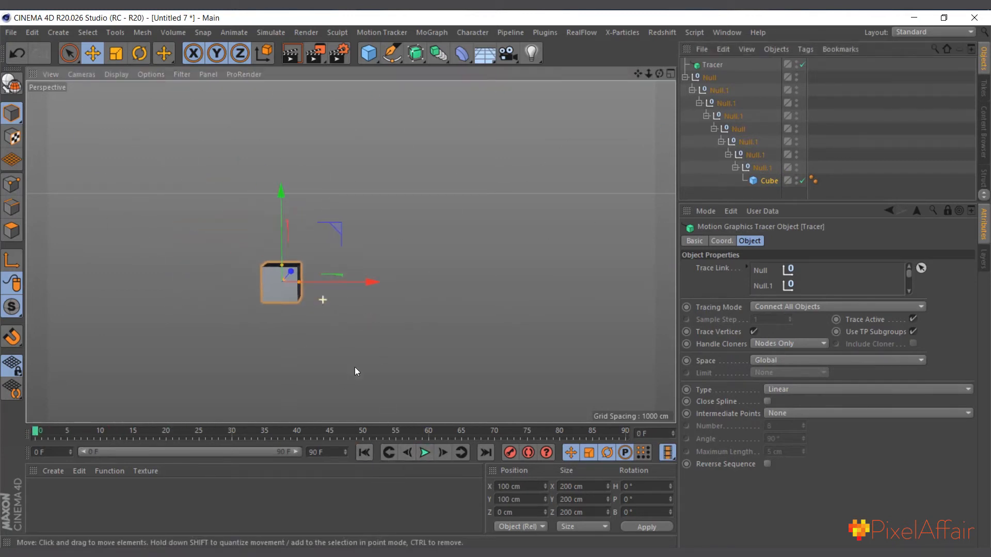
click(425, 453)
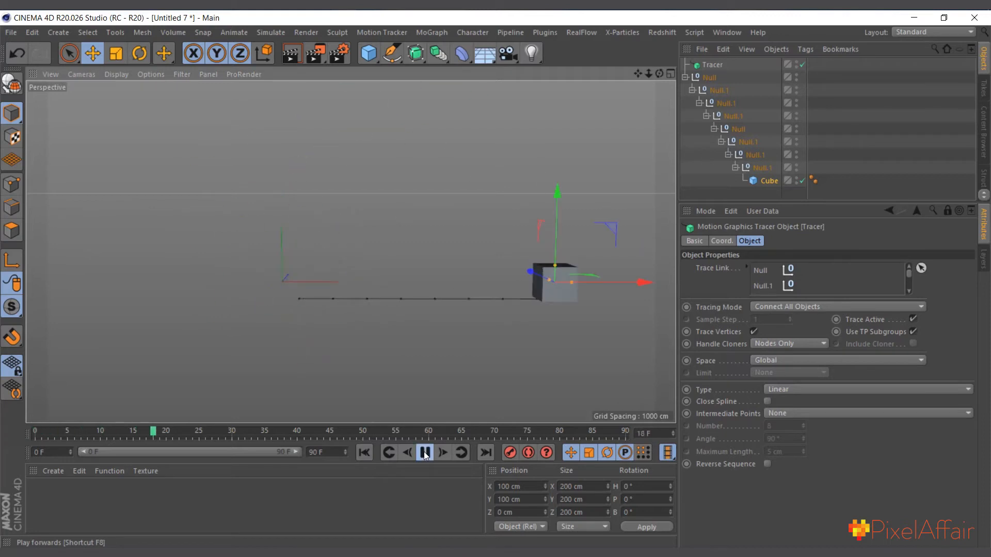
click(425, 452)
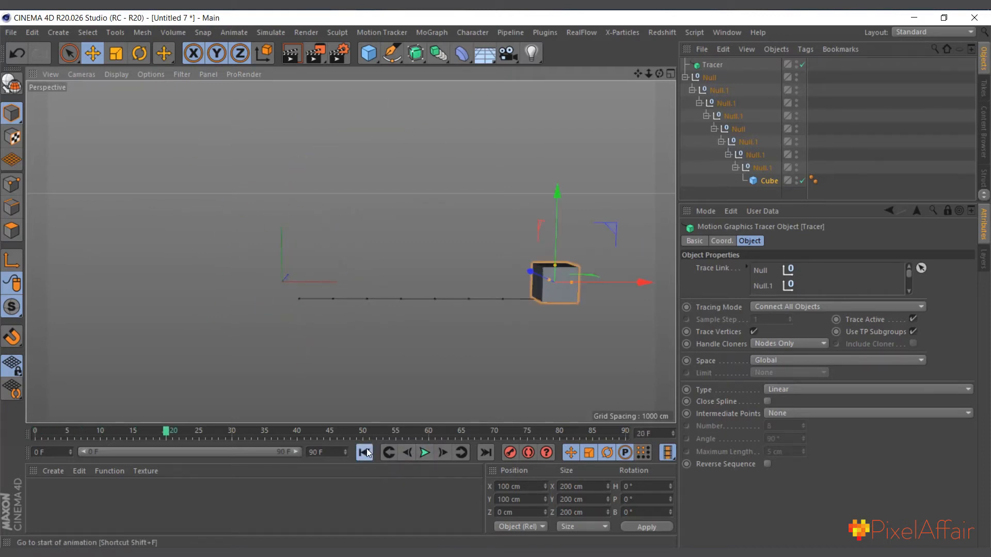
click(365, 450)
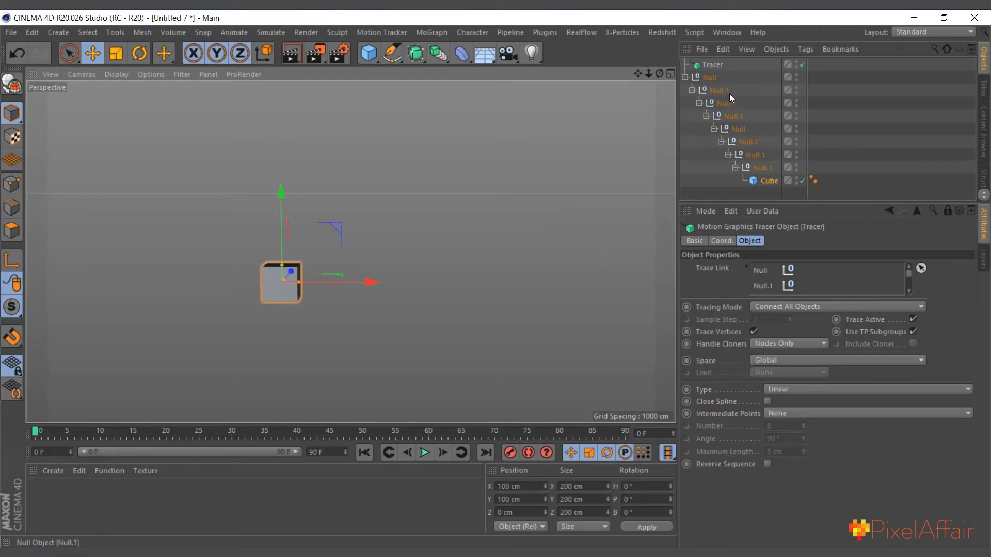
Shift the keyframes of the seven nulls nested under the first one to start at frame 20 and play the animation
click(709, 77)
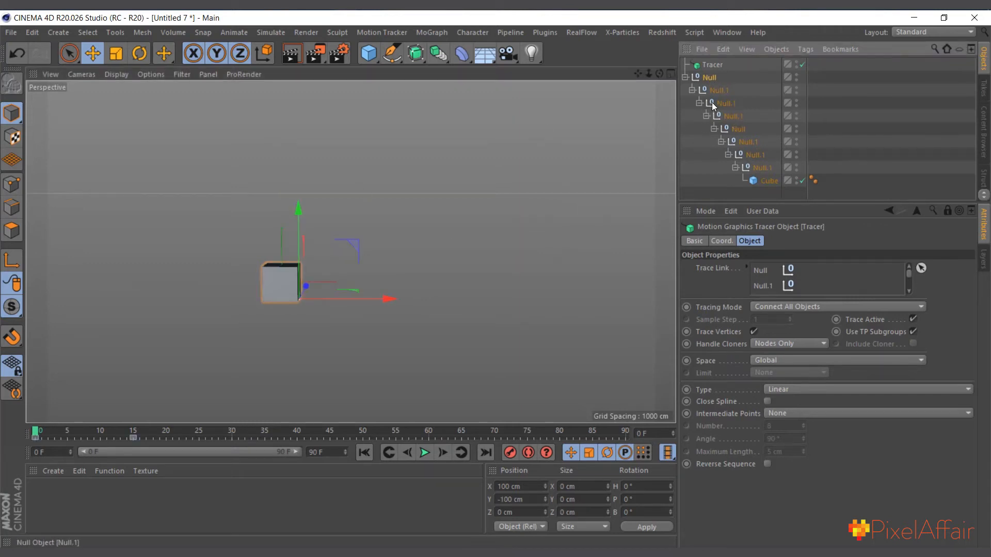
click(717, 92)
shift+click(757, 167)
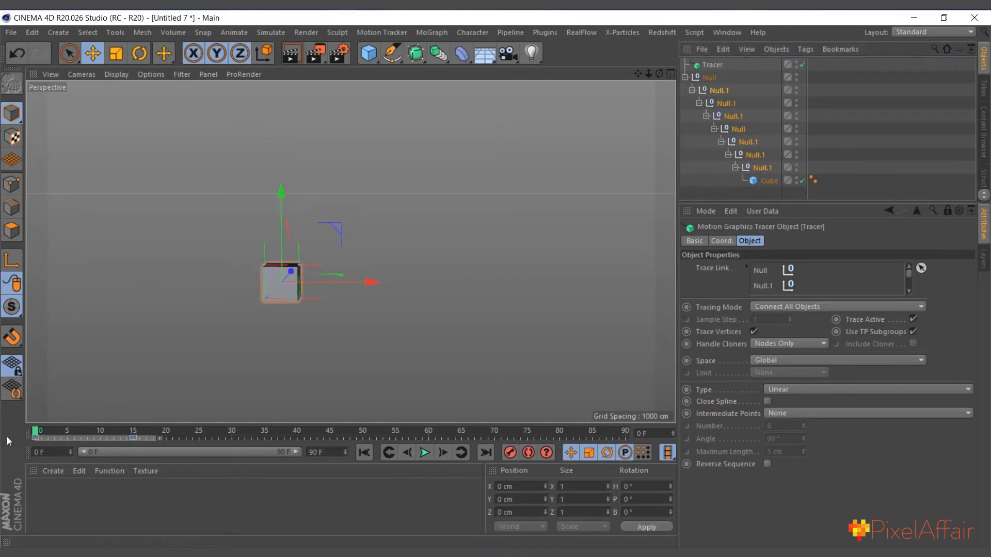
drag(75, 436, 210, 442)
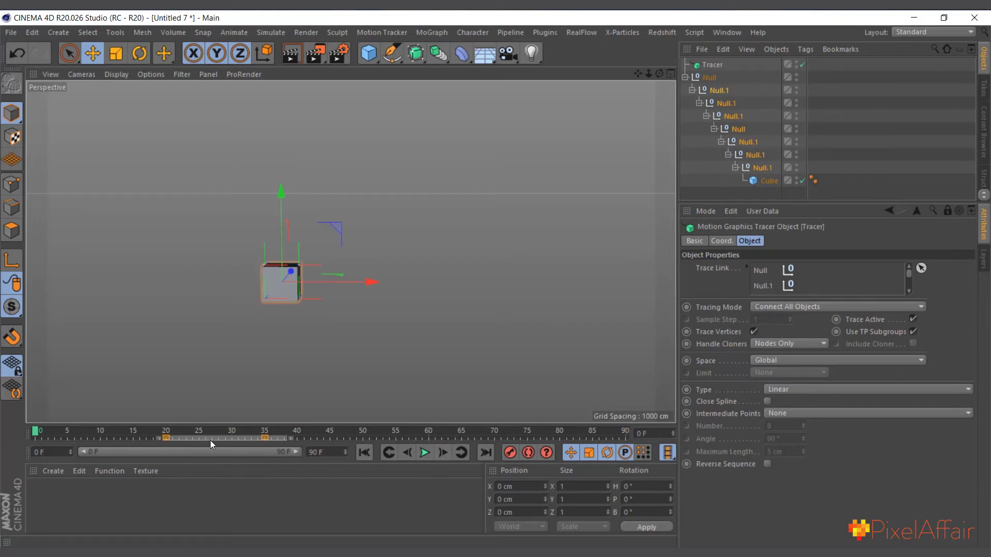
click(424, 453)
click(424, 452)
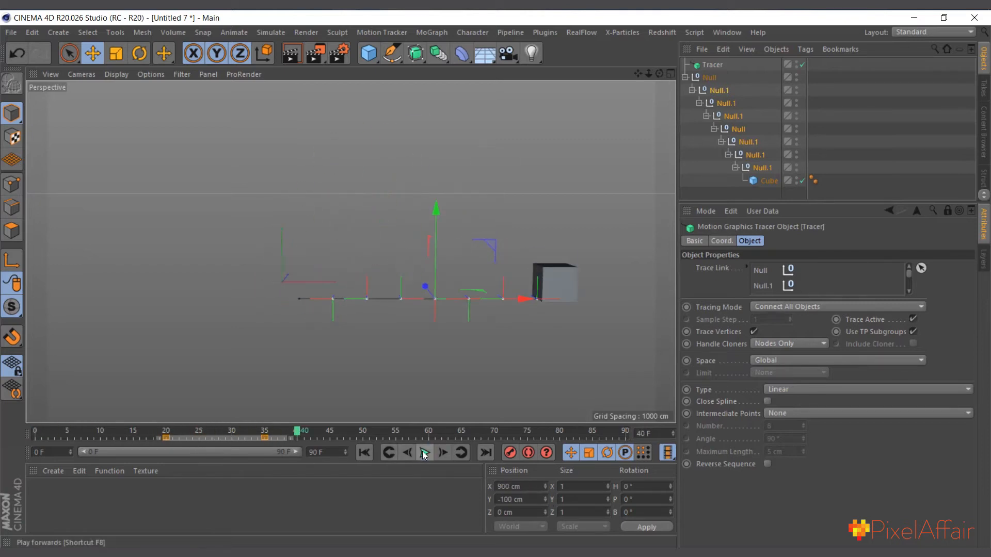
click(365, 452)
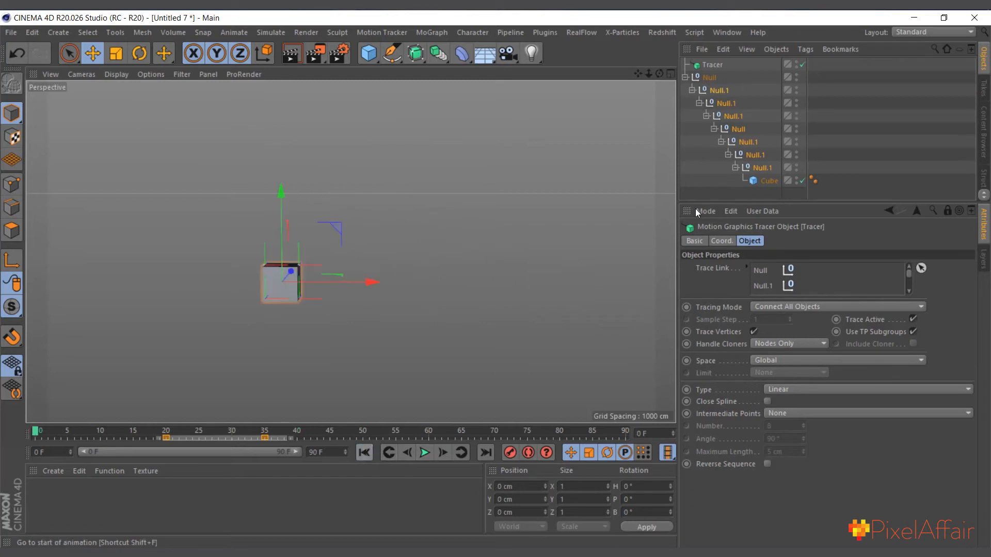
Exclude the second null and shift the keyframes of the six innermost nulls to start at frame 40
ctrl+click(717, 92)
drag(180, 440, 283, 444)
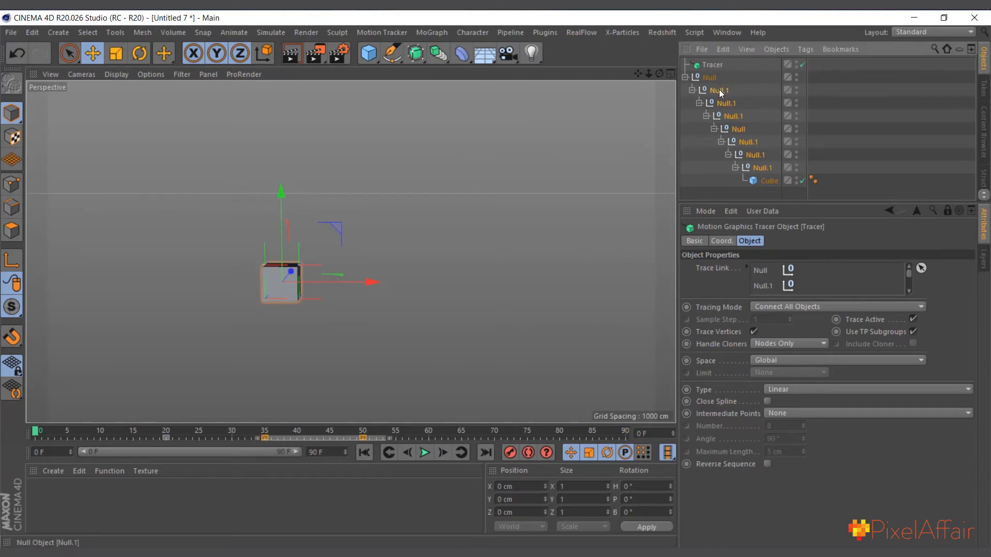
drag(289, 440, 327, 434)
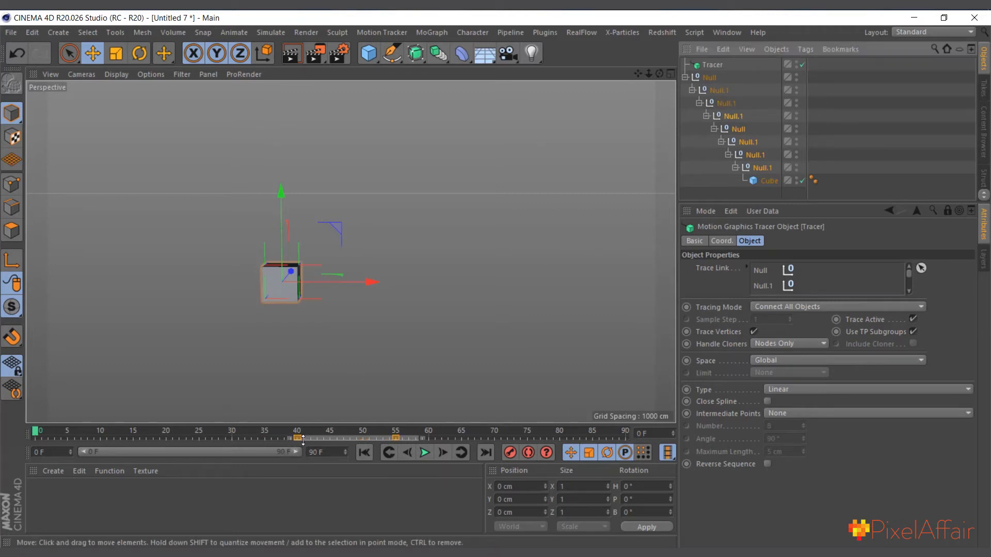
Shift the keyframes of the five innermost nulls to start at frame 60 and those of the four innermost to start at frame 80
drag(313, 435, 381, 441)
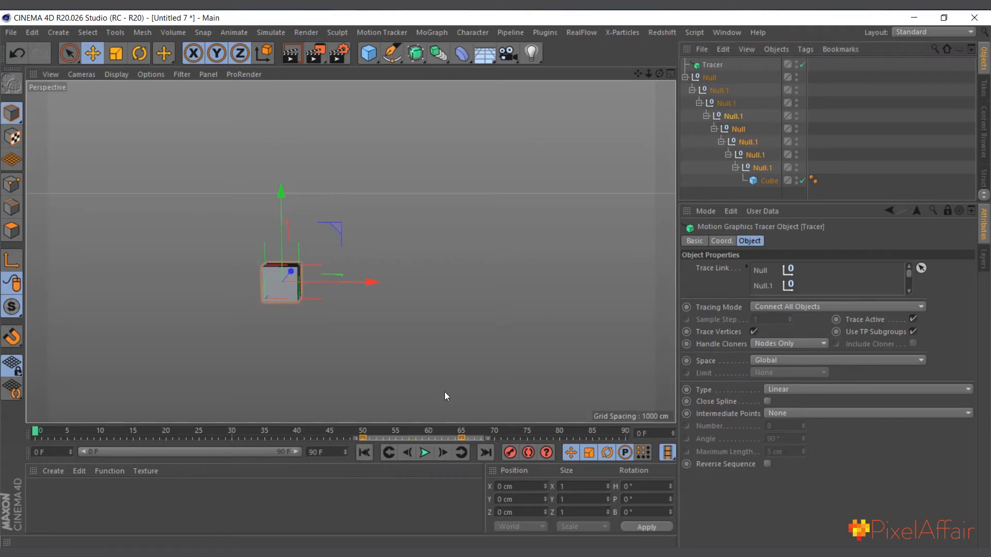
ctrl+click(724, 106)
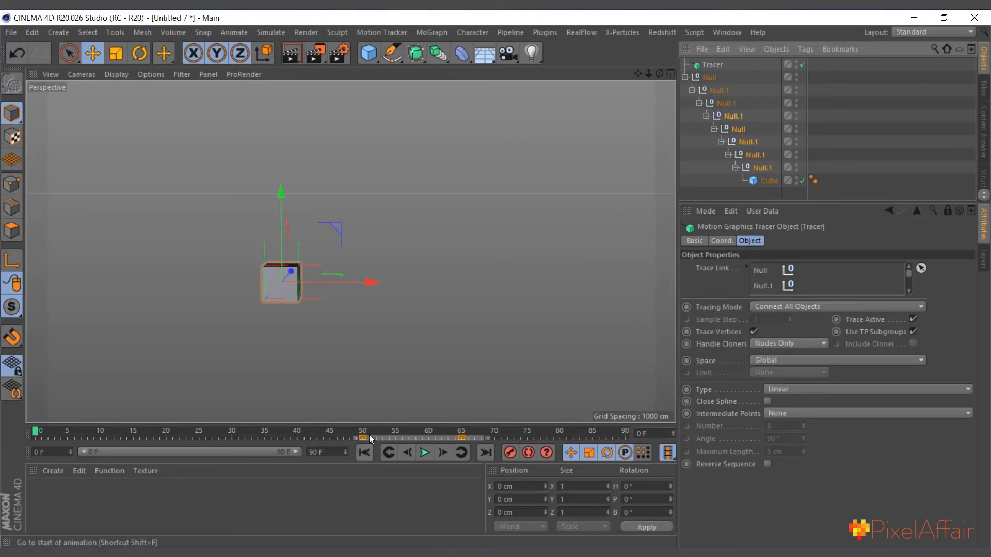
drag(382, 439, 454, 443)
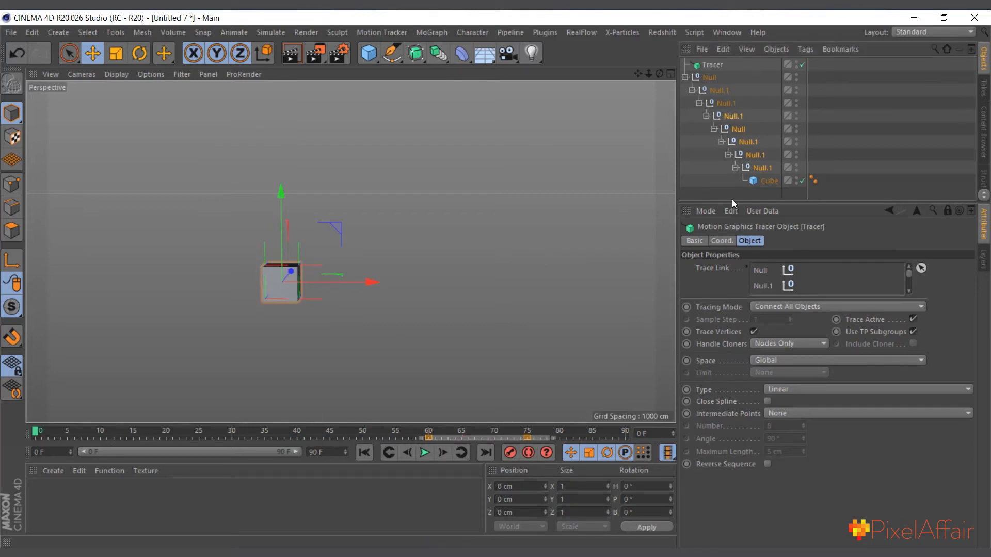
ctrl+click(725, 117)
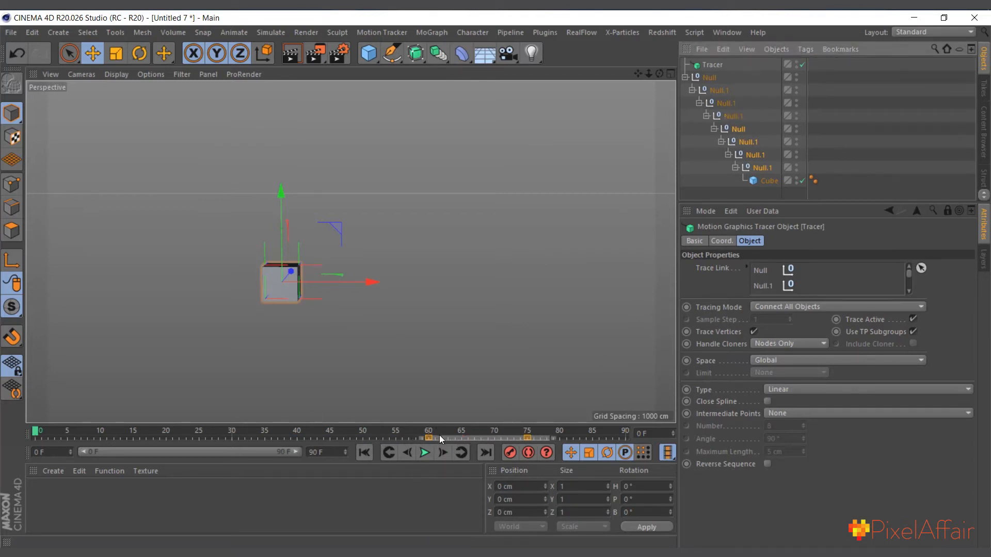
drag(442, 438, 567, 434)
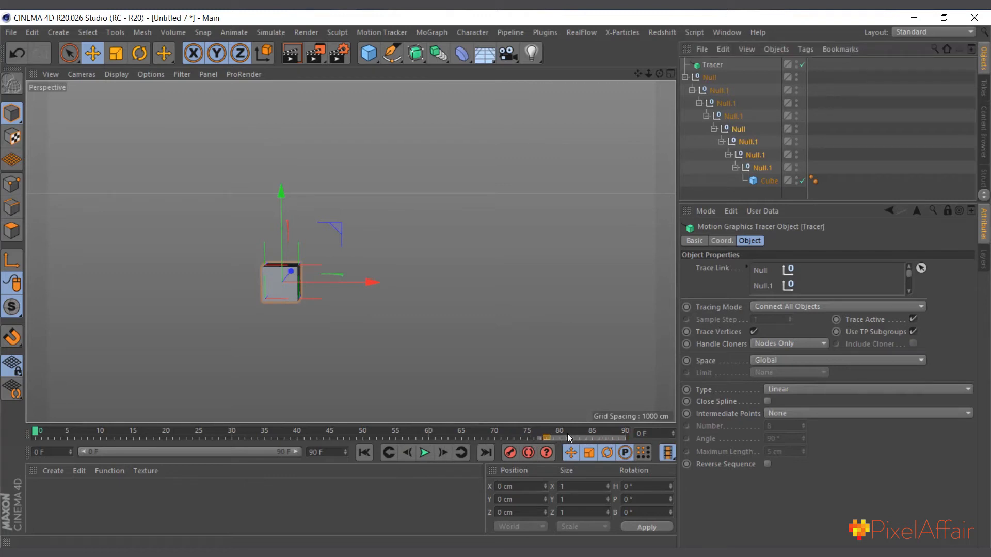
Extend the timeline and preview range to frame 150 and shift the three innermost nulls' keyframes to start at frame 100
click(330, 452)
text(150)
key(Return)
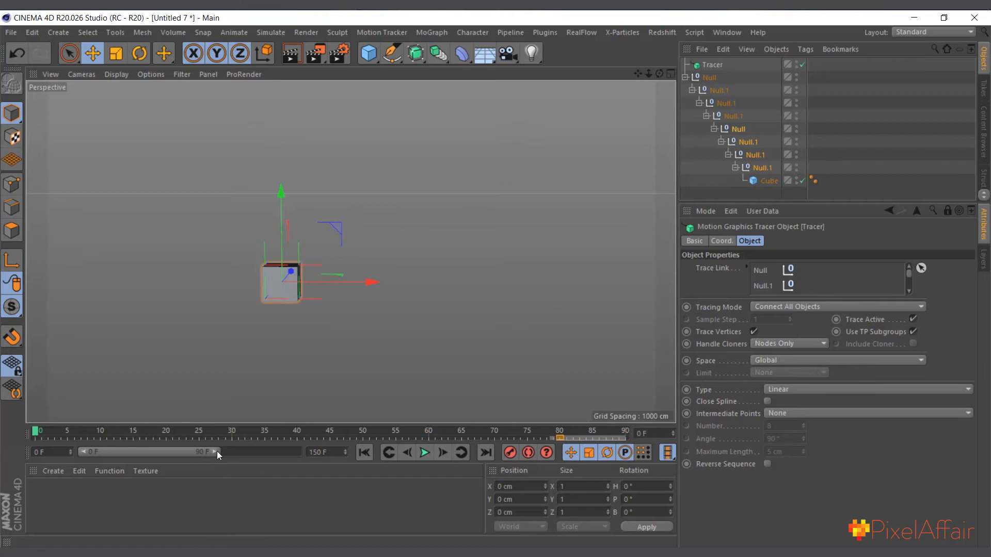
drag(214, 451, 298, 452)
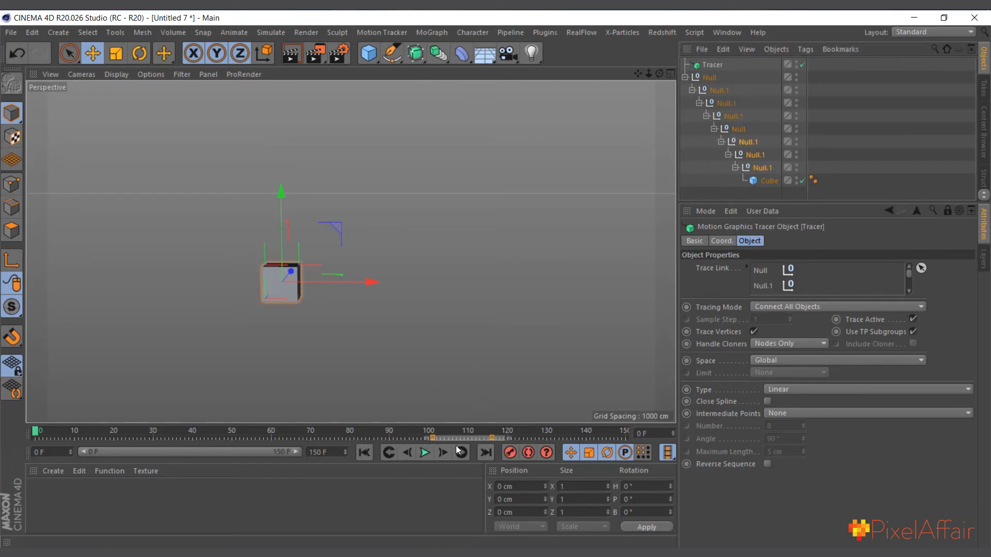
Shift the two innermost nulls' keyframes to start at frame 120 and extend the timeline and preview range to frame 200
click(742, 143)
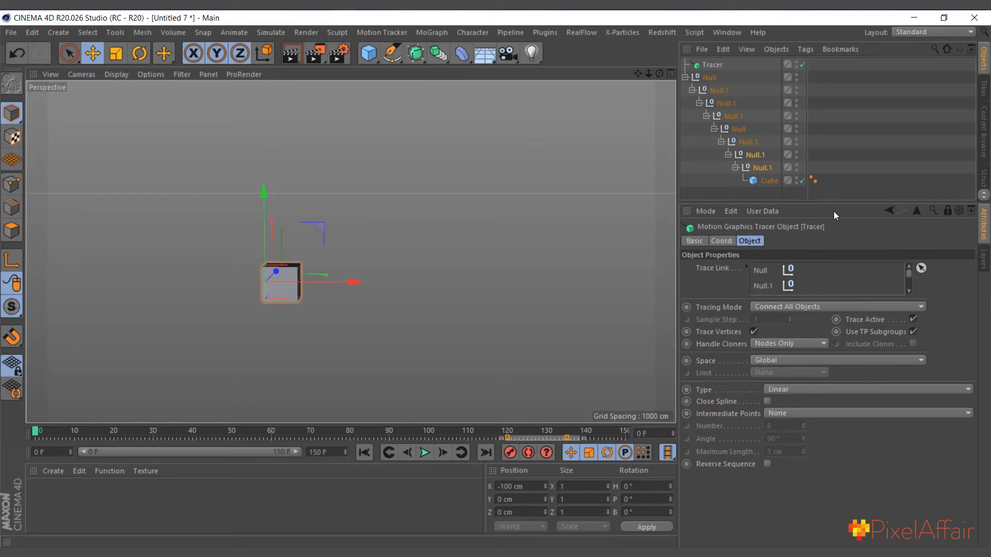
click(762, 167)
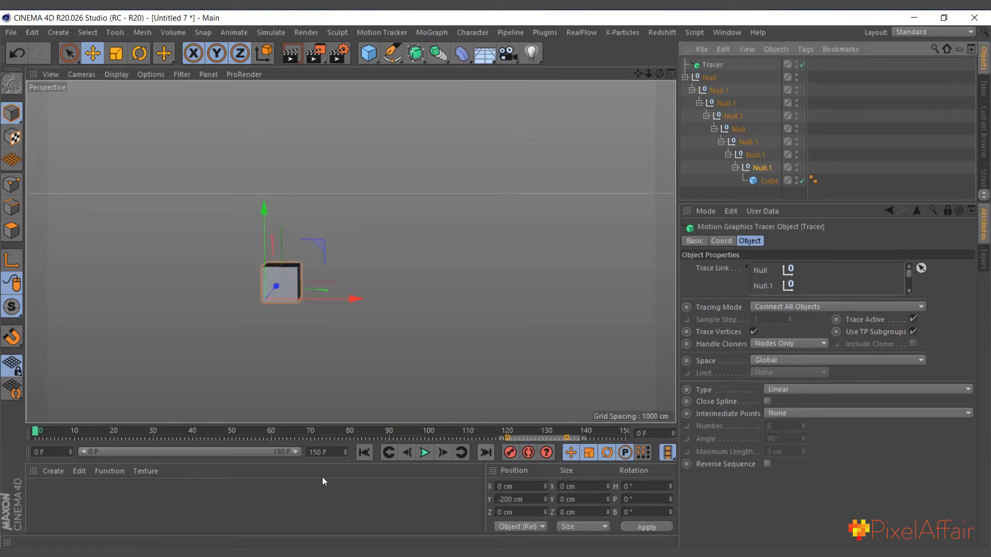
click(324, 451)
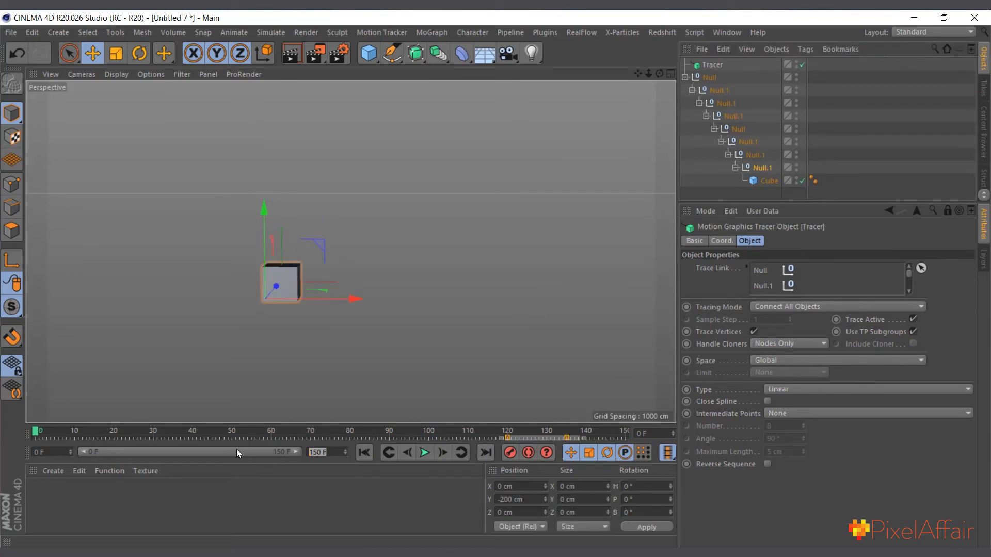
text(200)
click(264, 455)
drag(238, 452, 388, 450)
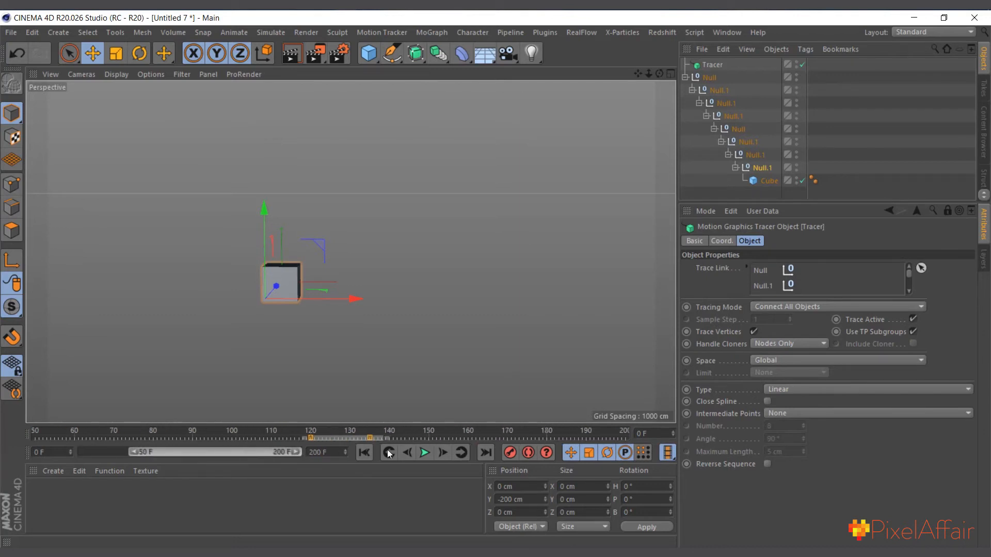
Shift the innermost null's keyframes to start at frame 140 and play the animation briefly
click(756, 166)
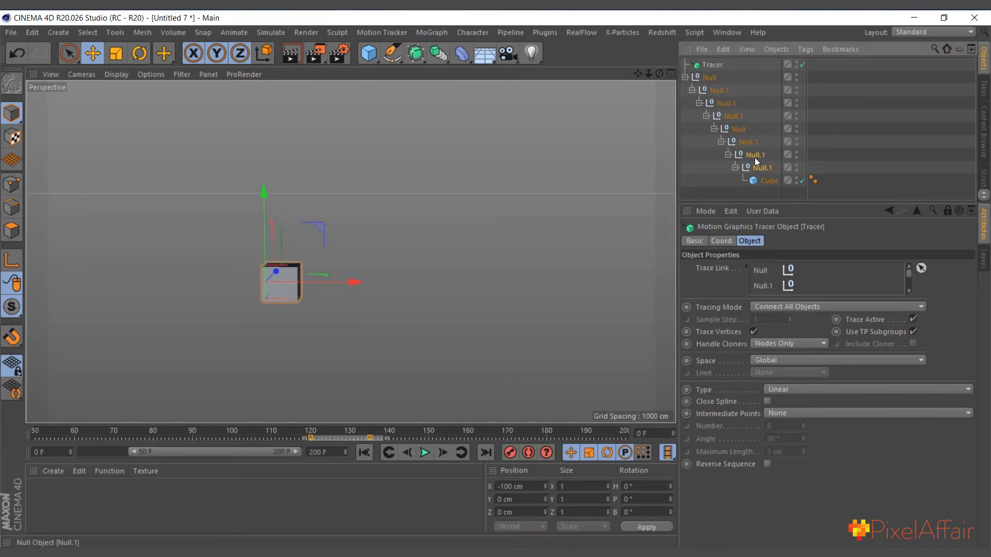
click(758, 167)
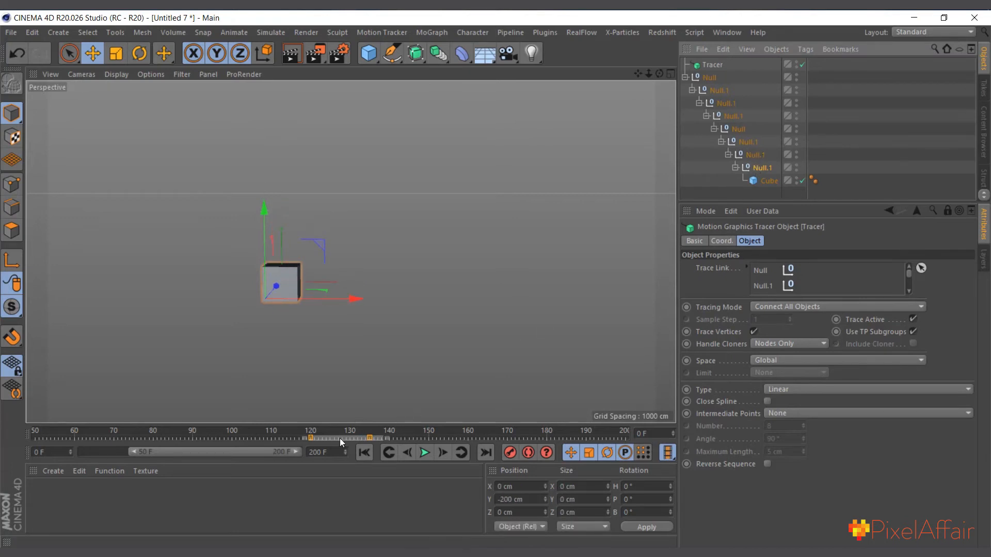
drag(337, 439, 422, 438)
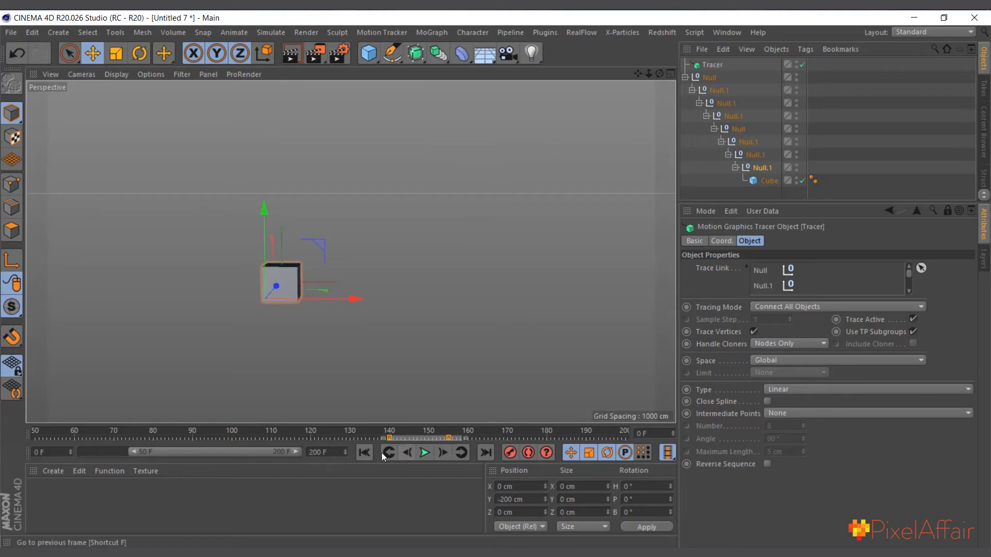
click(425, 453)
click(426, 452)
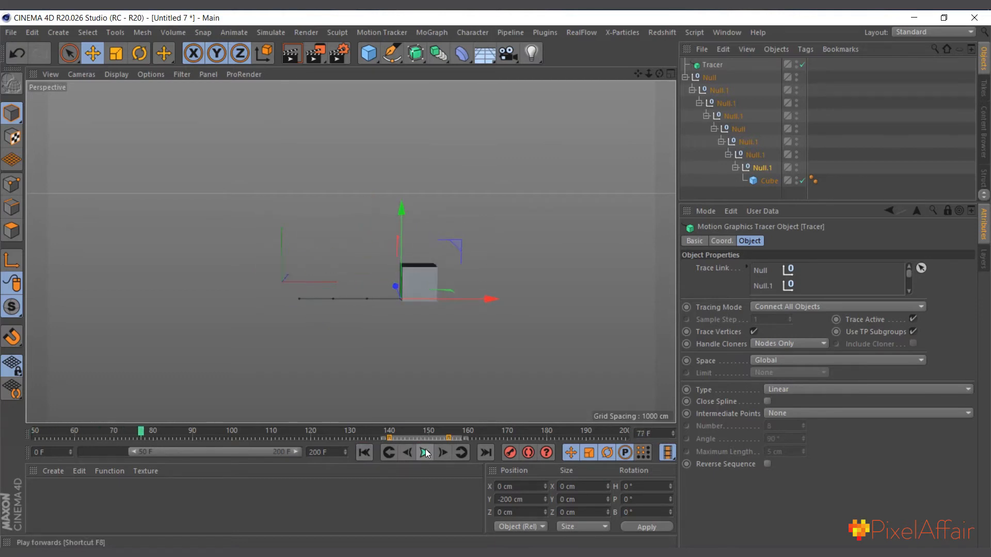
click(366, 452)
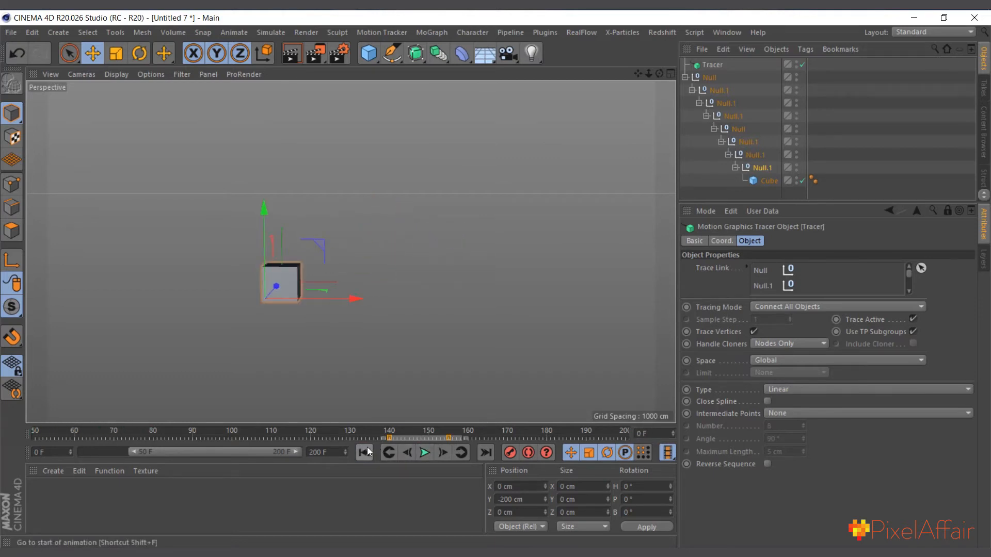
Set the preview range to start at frame 0 and play the cube's complete rolling animation
click(709, 79)
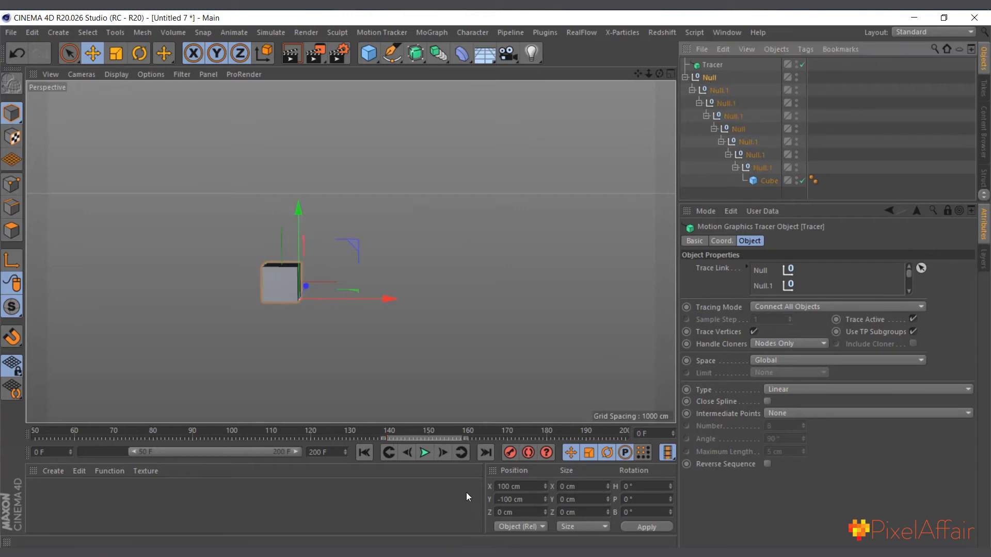
drag(134, 454, 80, 452)
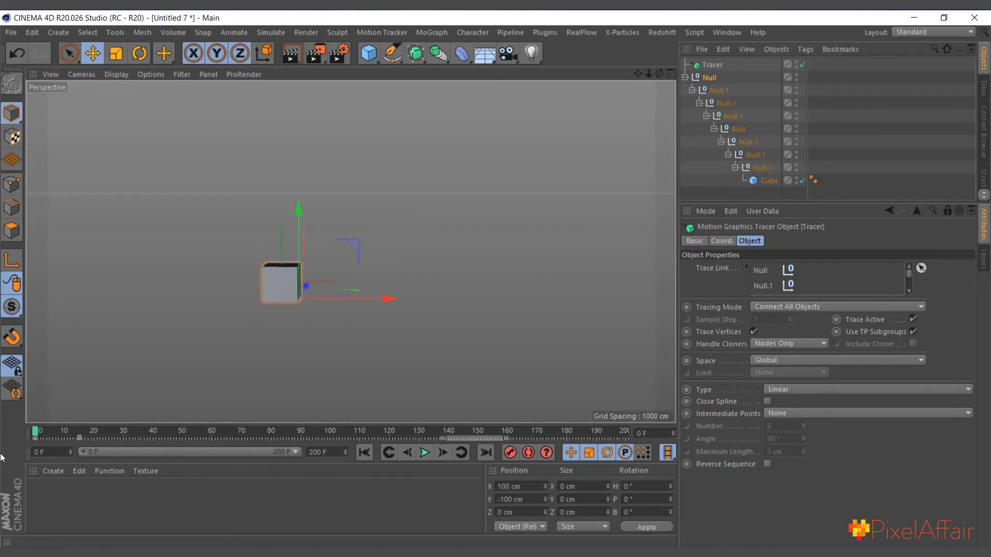
click(425, 455)
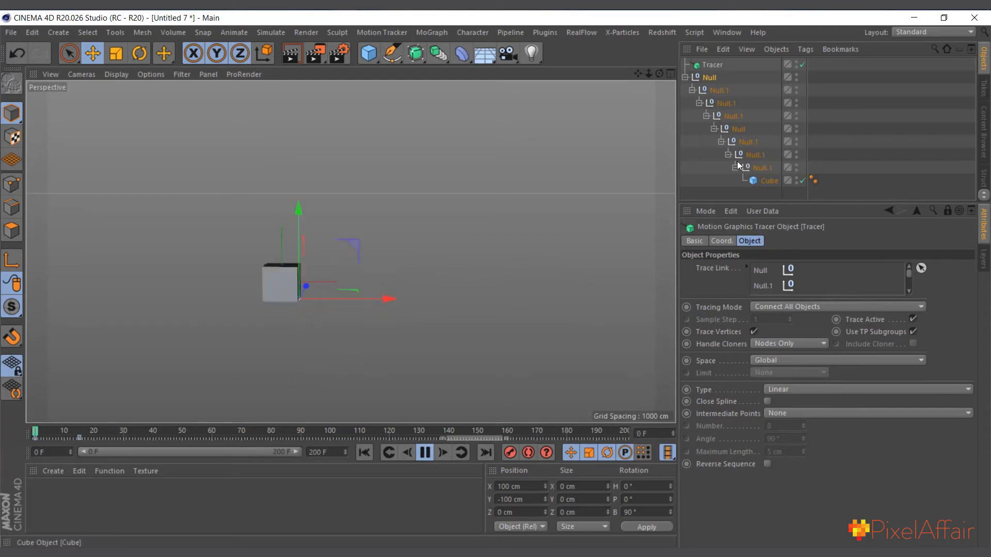
click(719, 168)
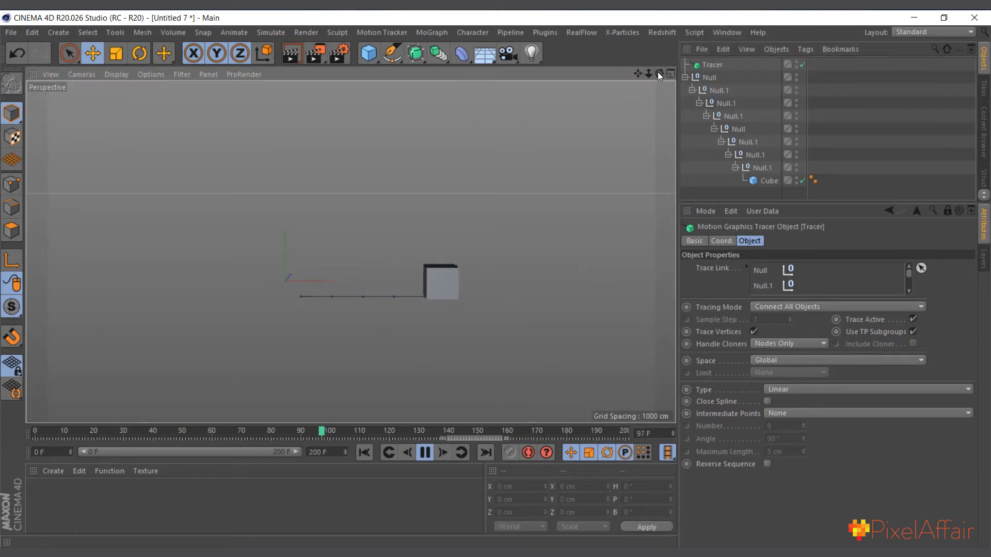
drag(659, 74, 656, 88)
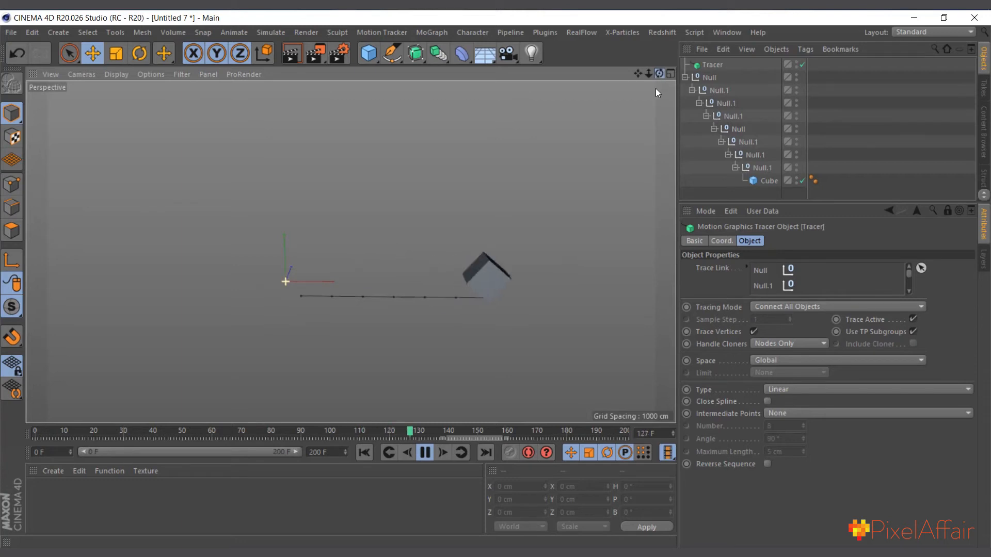
click(424, 452)
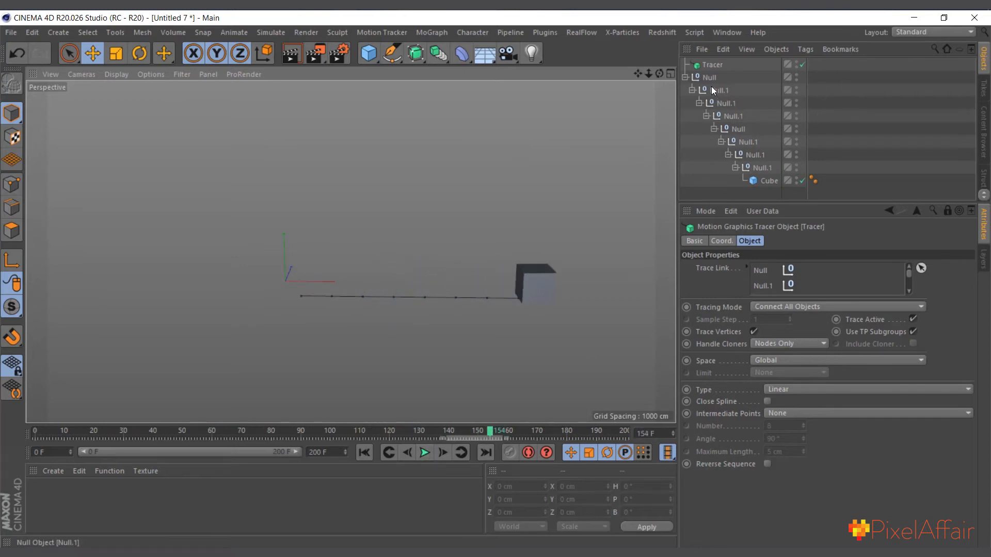
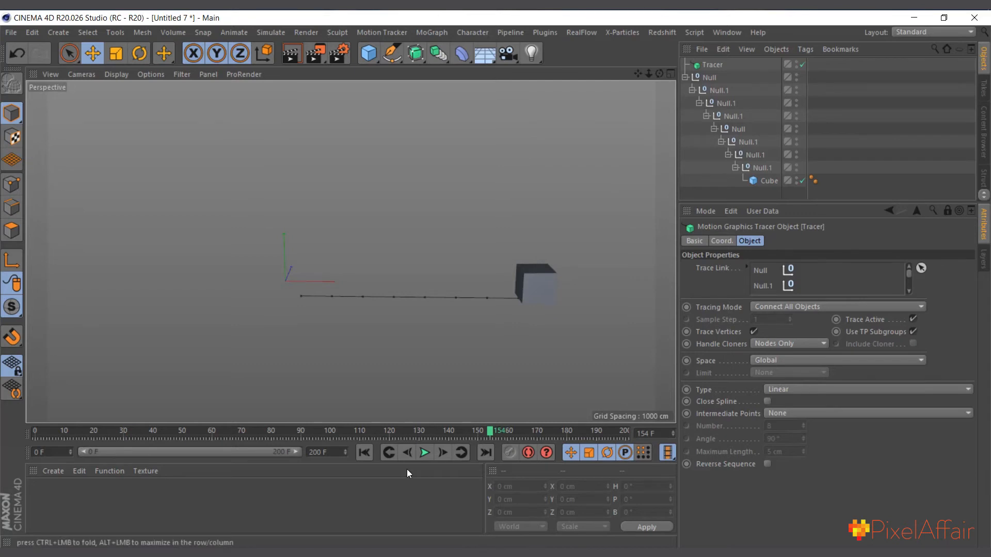
Play the end of the rolling animation and inspect the keyframe positions of several nested nulls
click(425, 452)
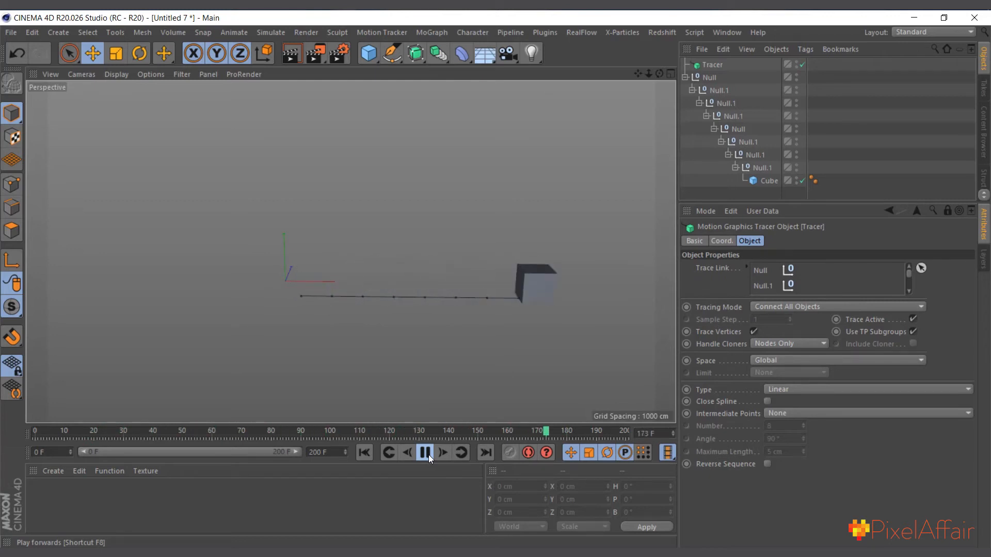
click(426, 454)
click(753, 154)
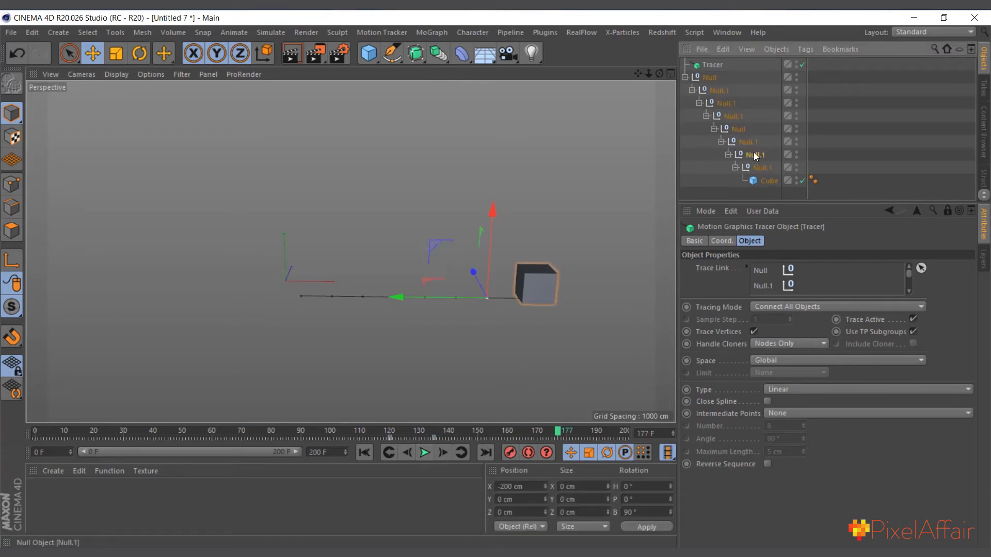
click(722, 104)
click(720, 90)
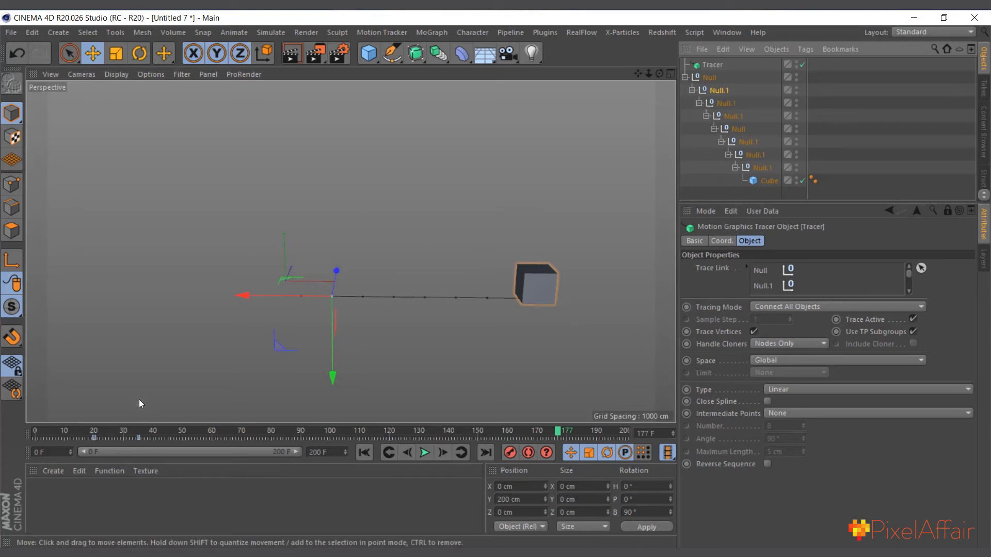
Unlock the Attribute Manager and key the second null's bank rotation at 90° on frame 40
drag(98, 432, 152, 442)
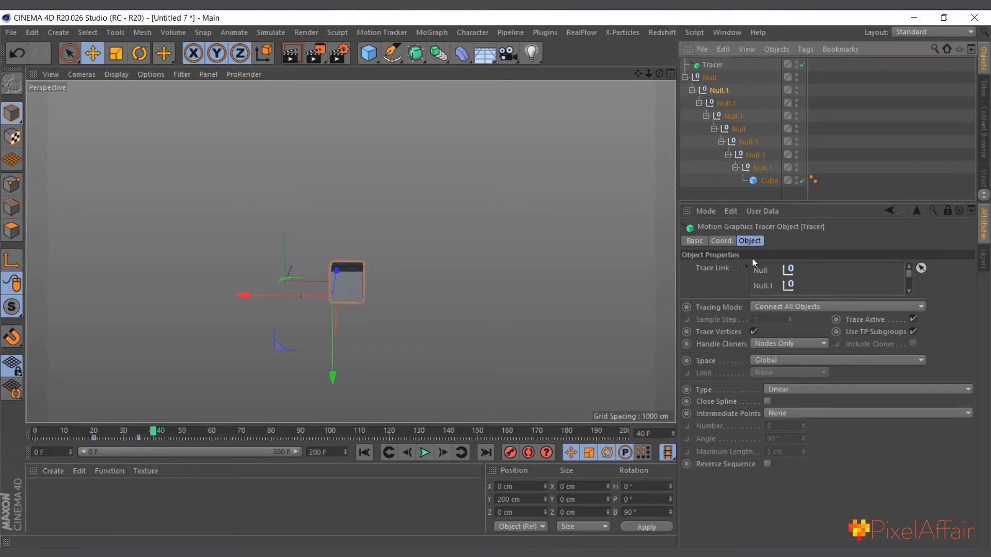
click(723, 241)
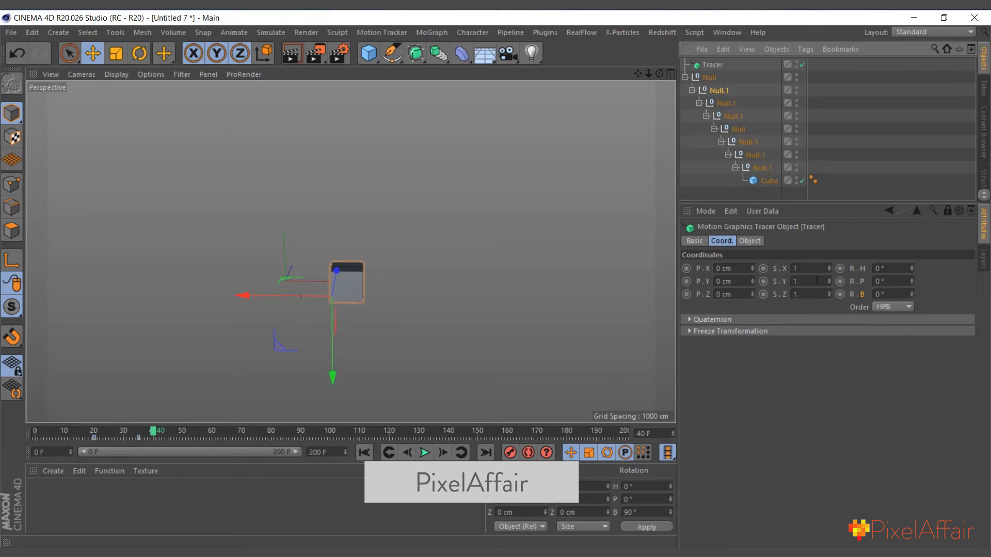
click(708, 77)
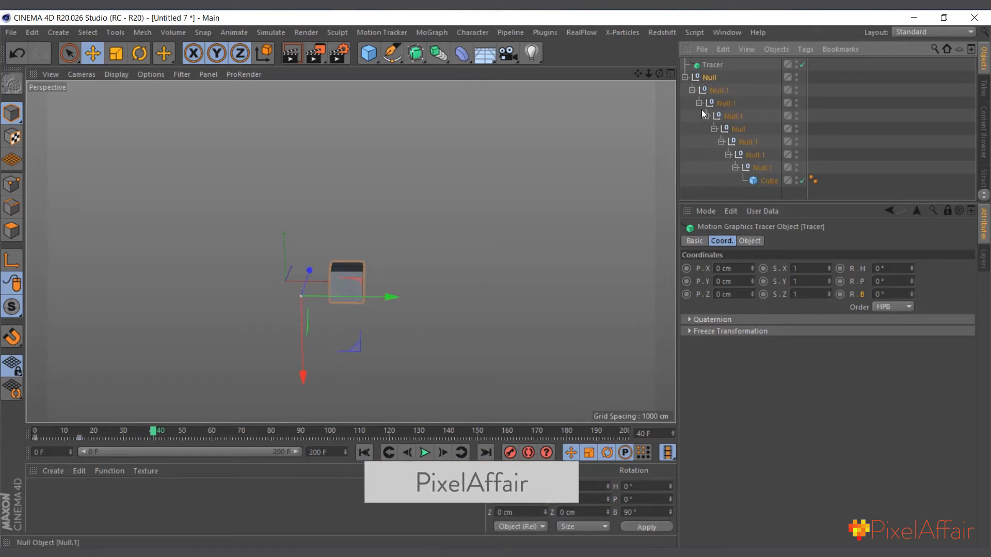
click(720, 91)
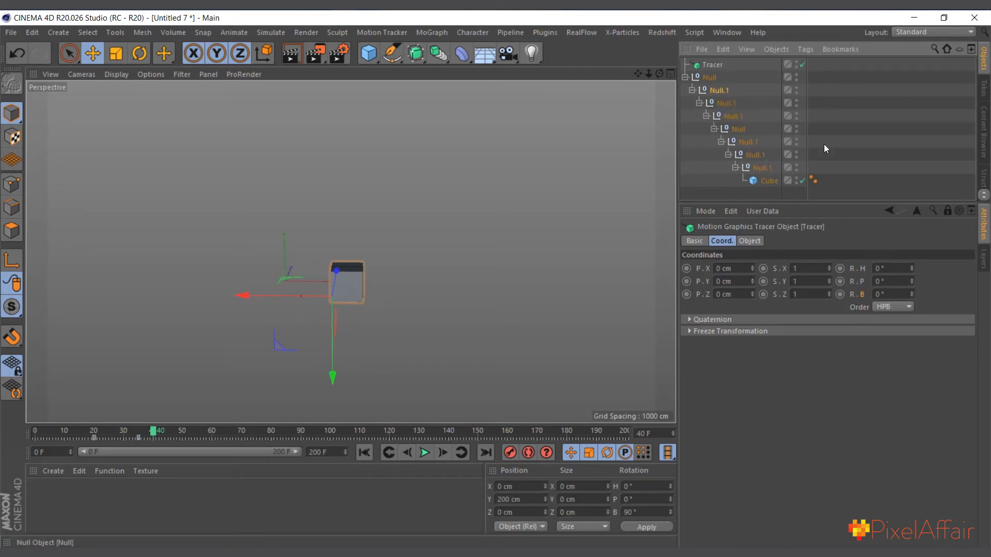
click(946, 213)
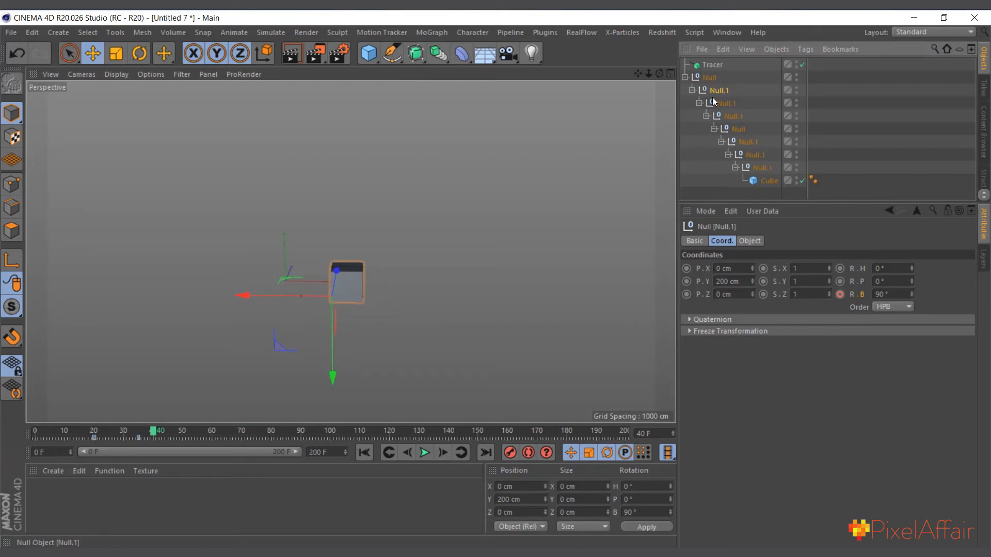
click(840, 296)
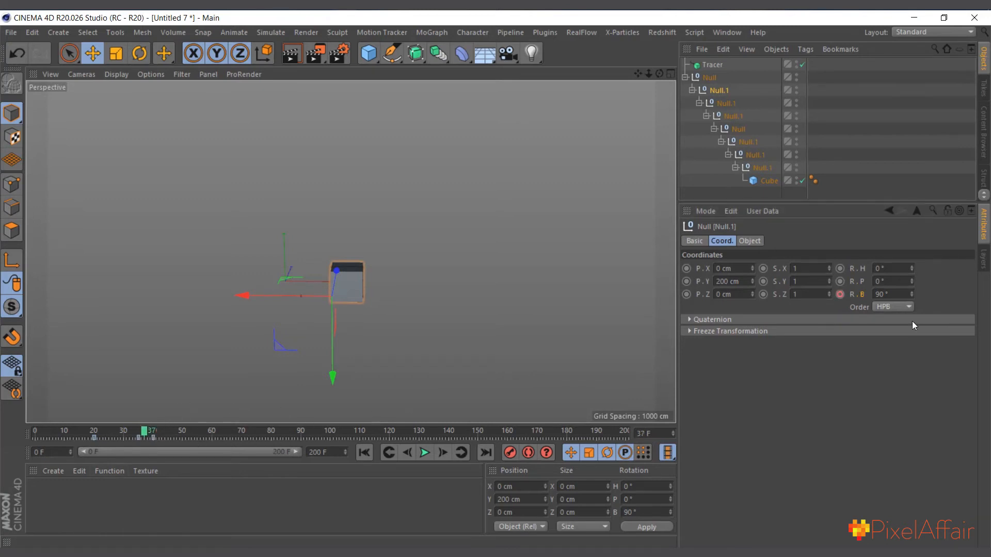
Set the second null's bank rotation to 78° at frame 37 and play the animation from the start twice
mouse_move(912, 293)
mouse_down()
mouse_move(911, 302)
mouse_move(912, 291)
mouse_up()
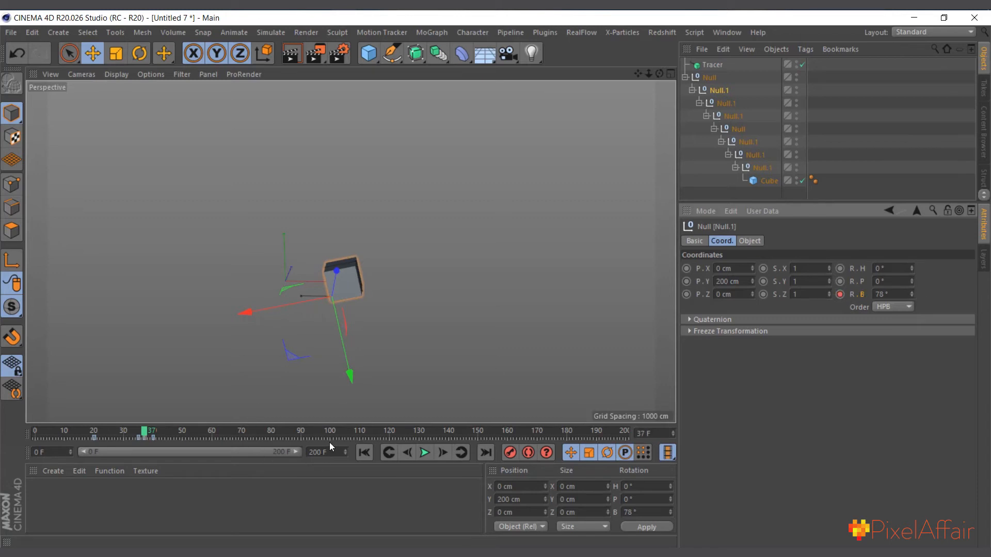
click(363, 452)
click(427, 453)
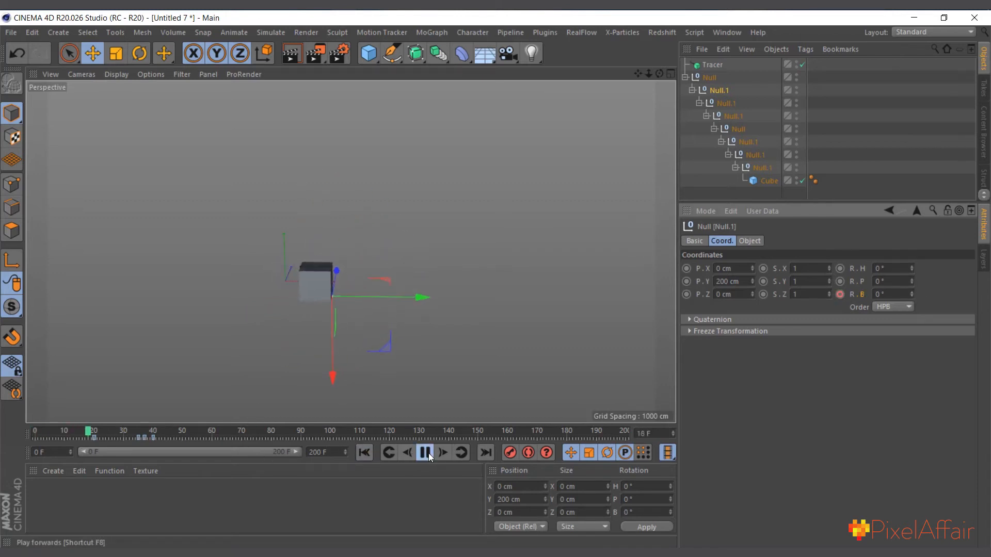
click(427, 454)
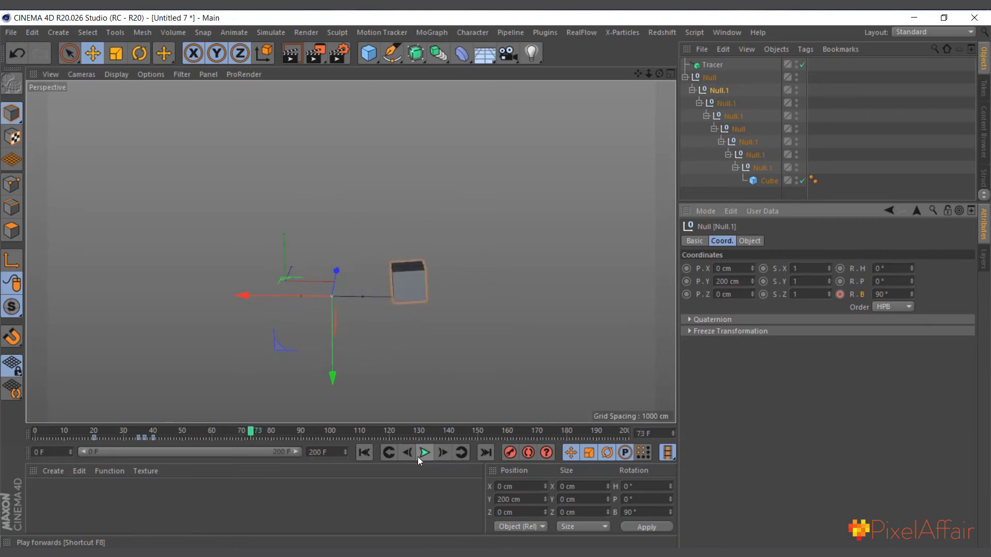
click(364, 453)
click(424, 452)
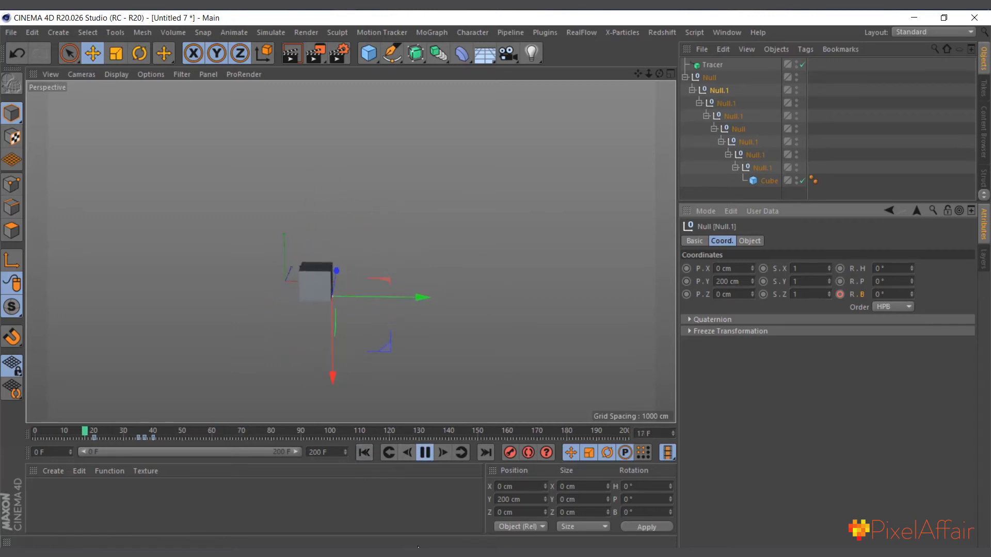
click(428, 455)
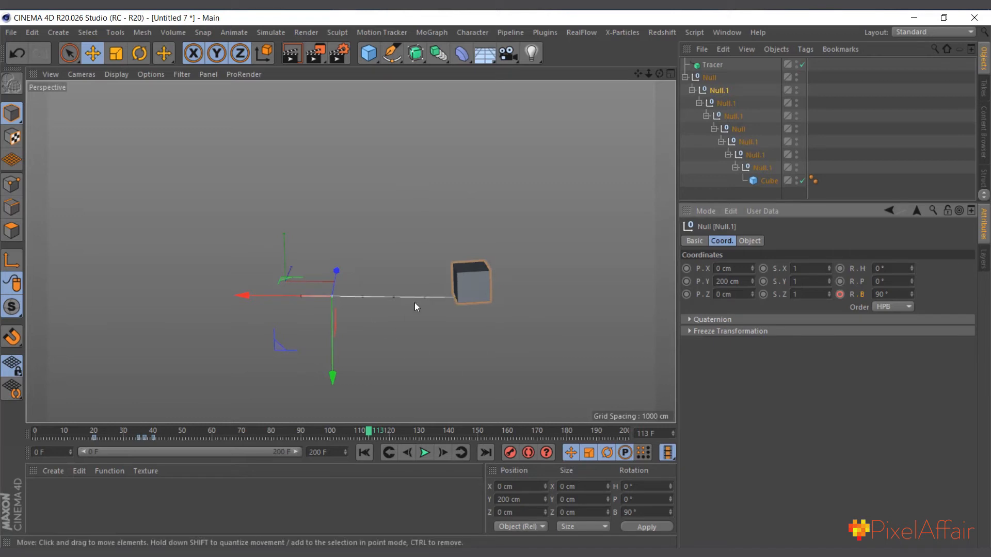
Disable the cube and play the animation from the start to view the traced line between the nulls
alt+right_drag(363, 278, 356, 278)
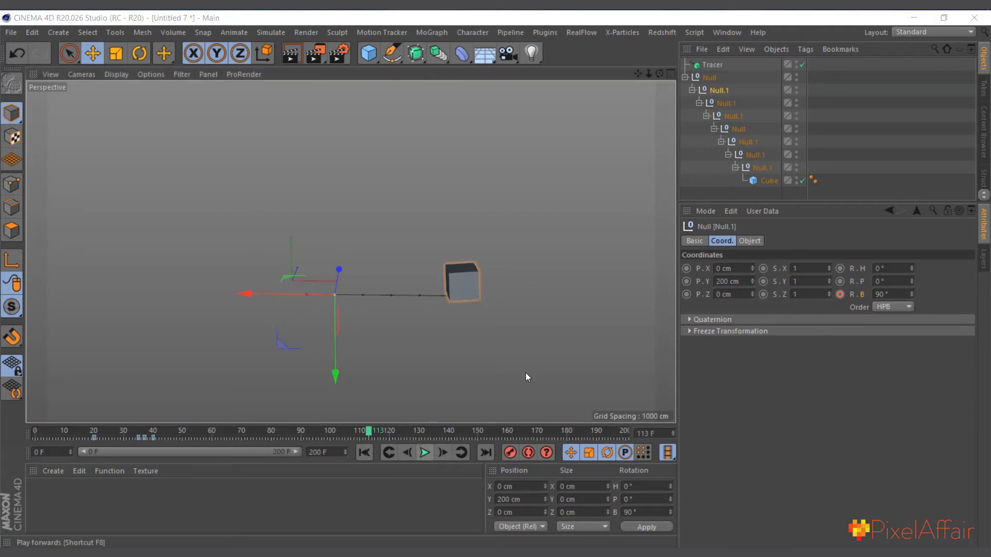
click(802, 181)
click(365, 452)
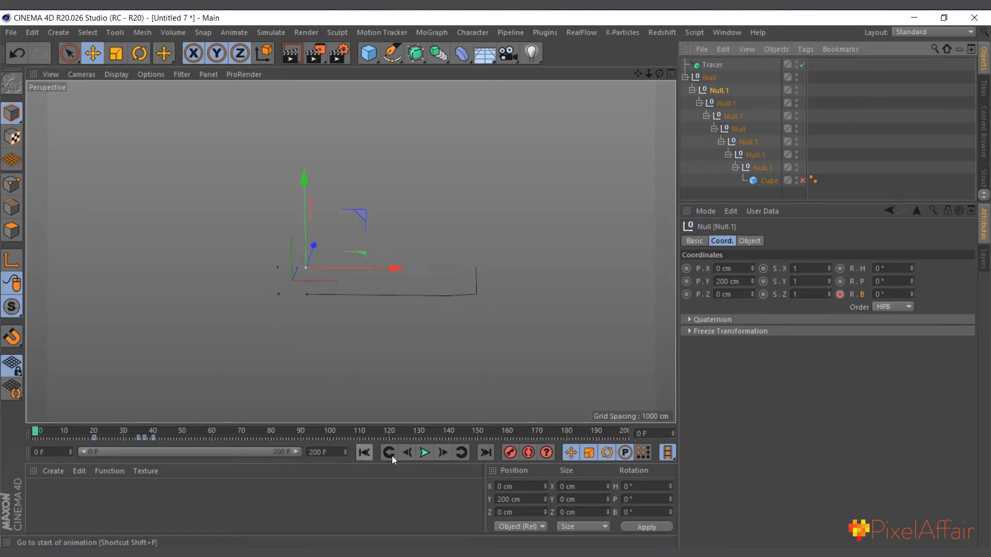
click(426, 453)
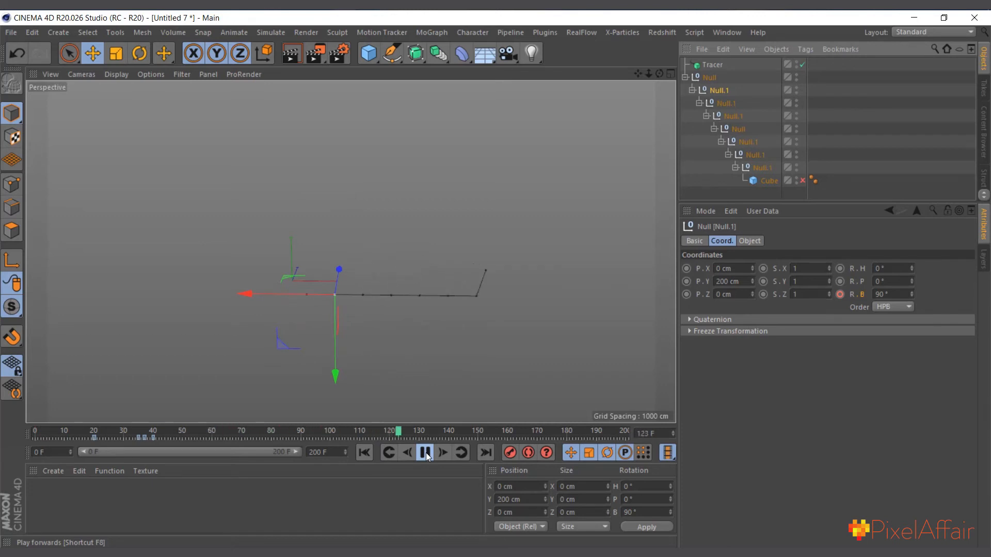
click(426, 453)
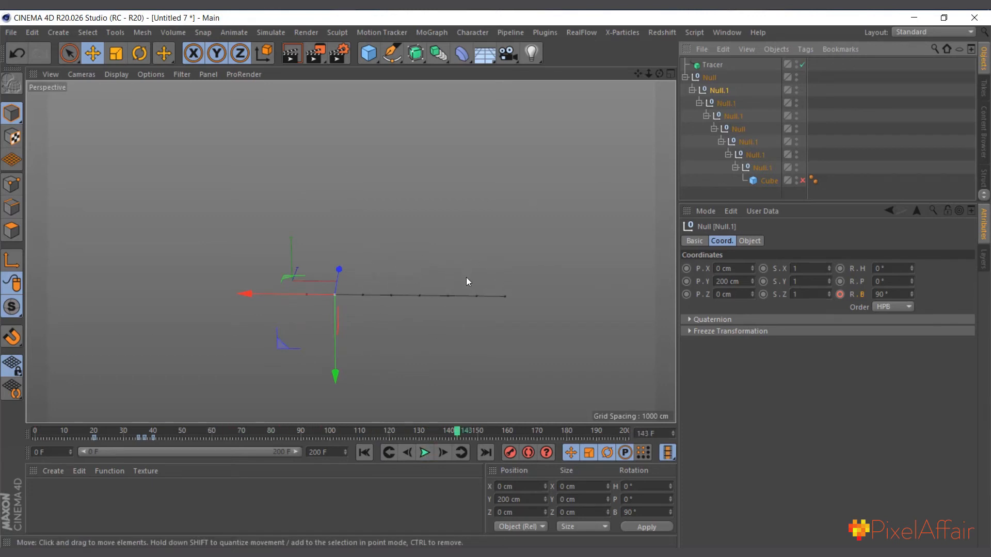
Switch to the Cube rotate.c4d project, play its animation from the start and return to frame 0
click(727, 32)
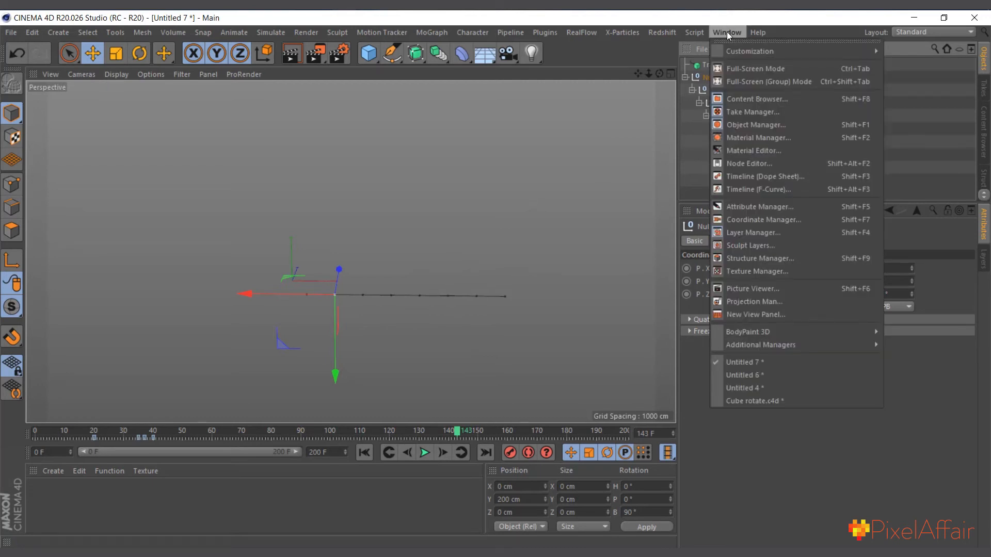
click(745, 402)
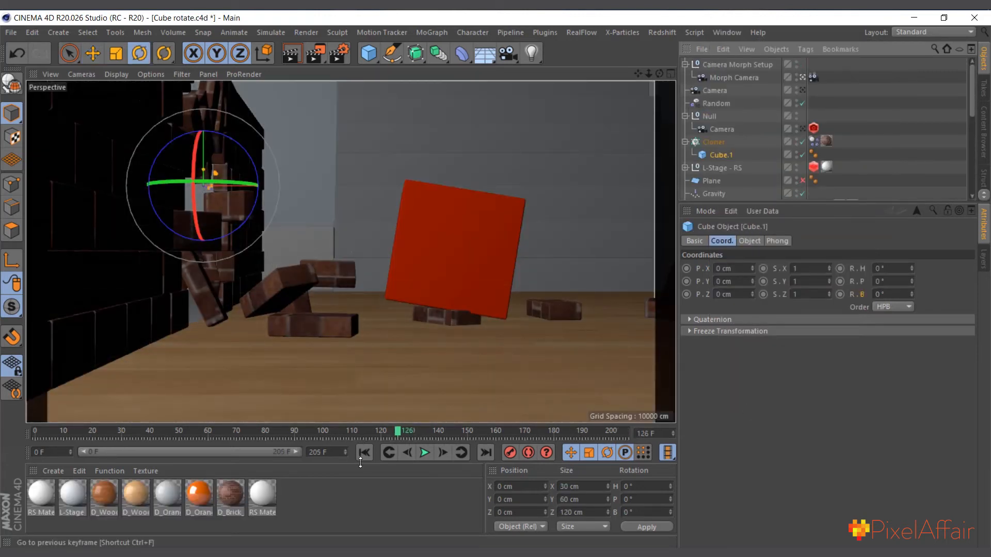
click(364, 452)
click(426, 453)
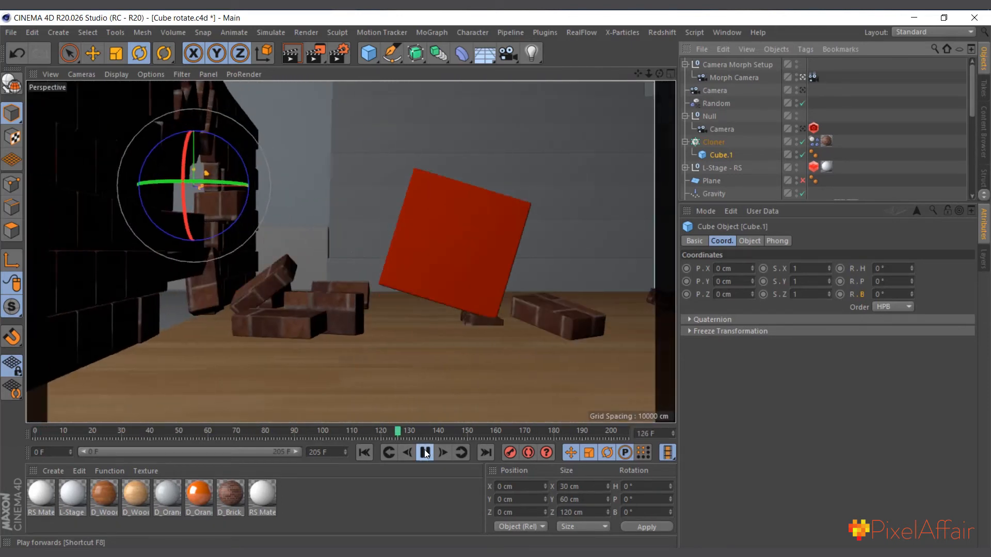
click(424, 453)
click(363, 453)
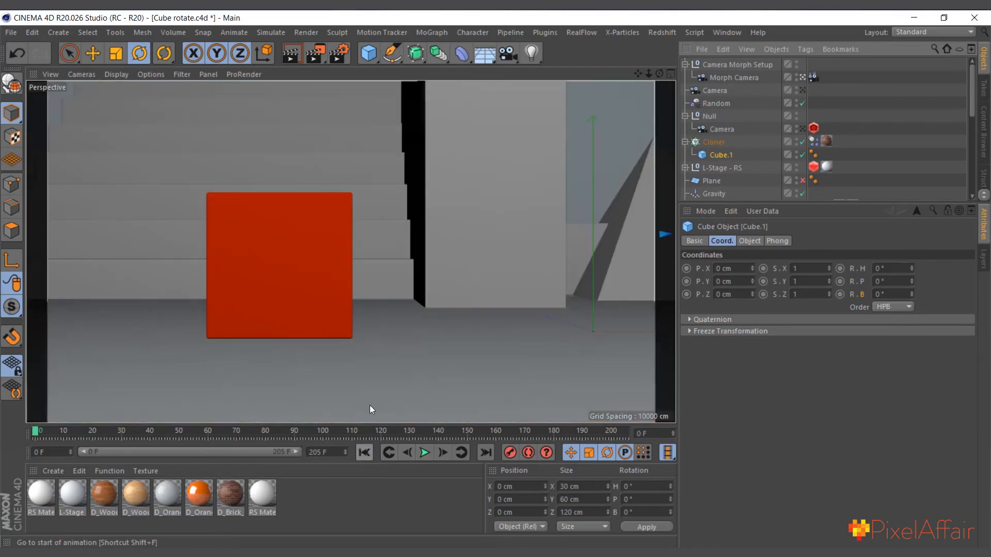
Inspect the Morph Camera and the two source cameras, and play the animation with the camera nested in the null selected
click(746, 76)
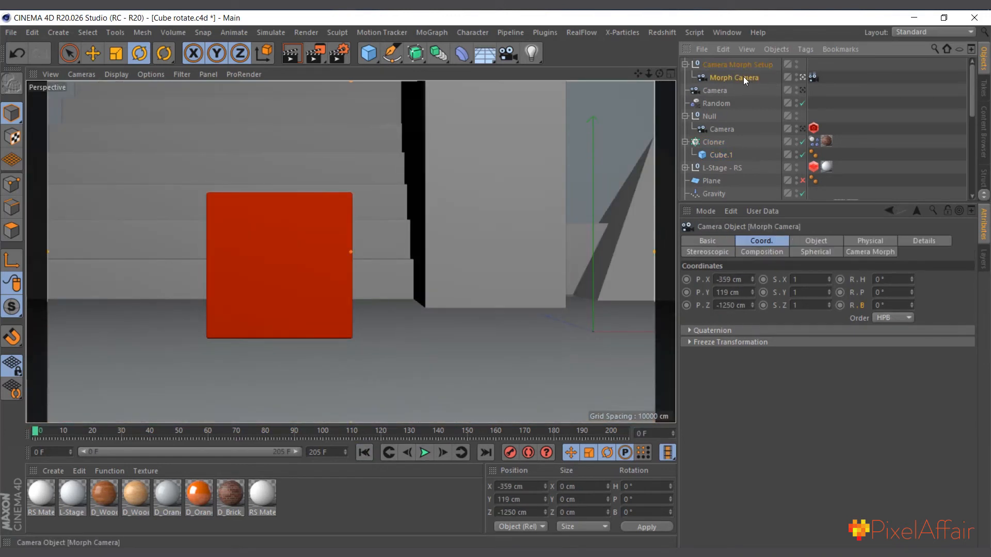
click(719, 130)
click(716, 92)
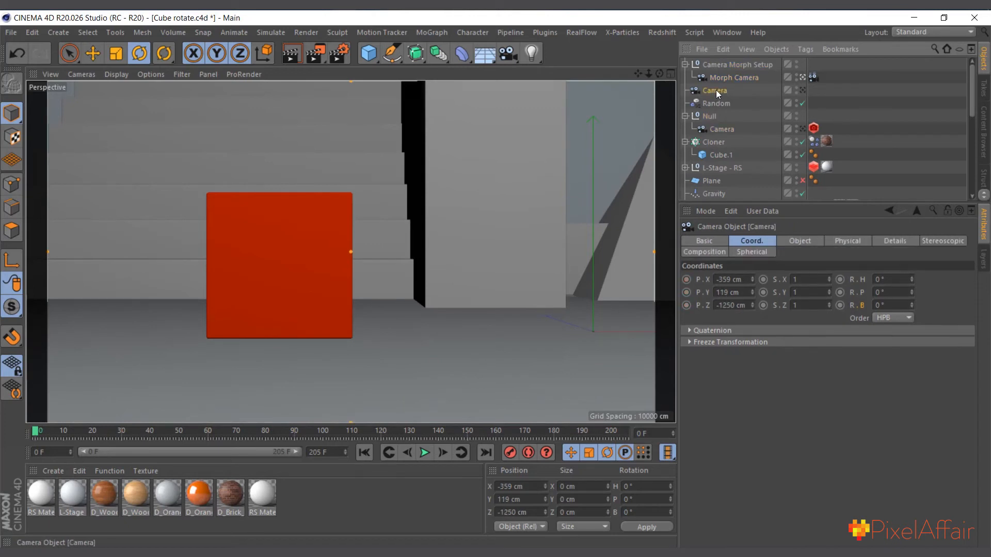
click(721, 129)
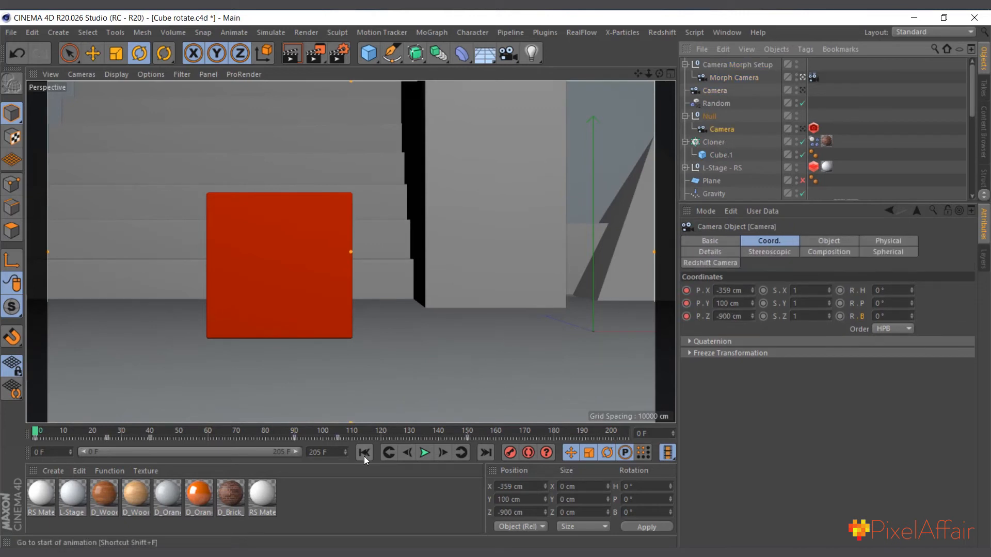
click(424, 453)
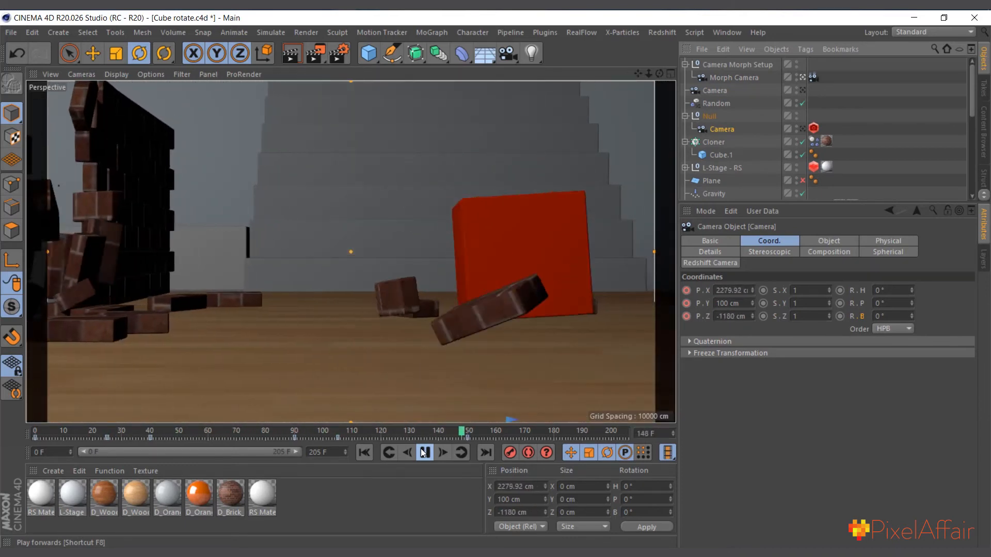
click(423, 453)
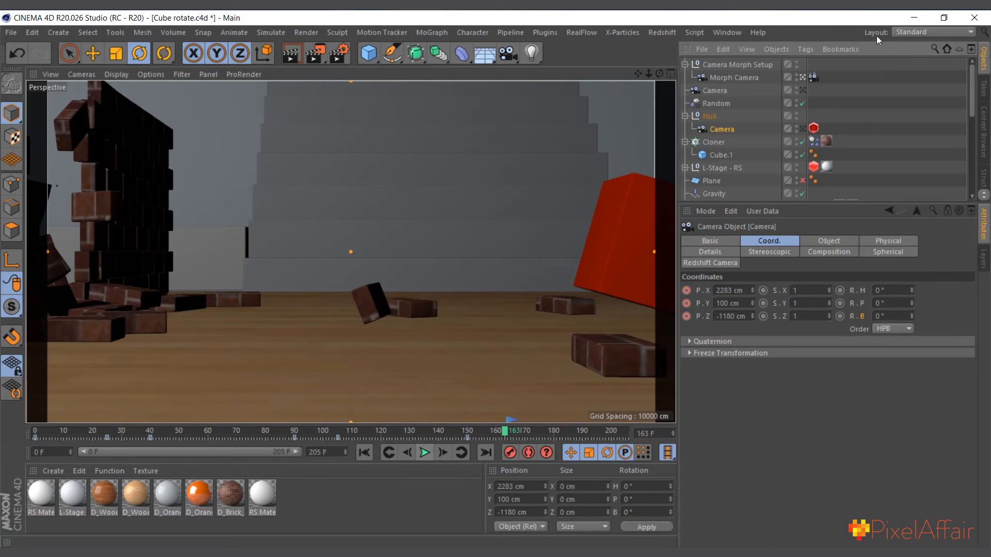
Look through the standalone Camera, return to the Morph Camera view and play the animation from the start
click(717, 91)
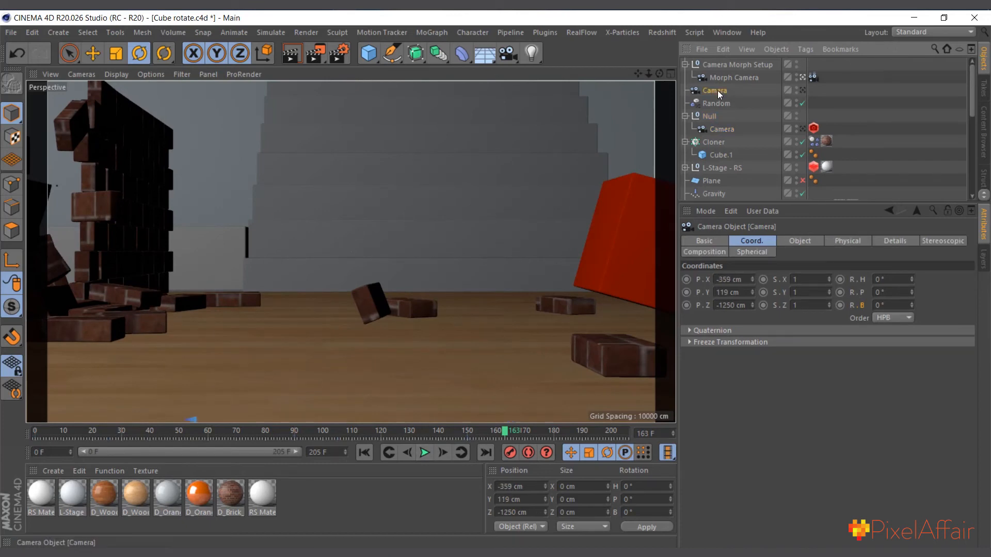
click(803, 91)
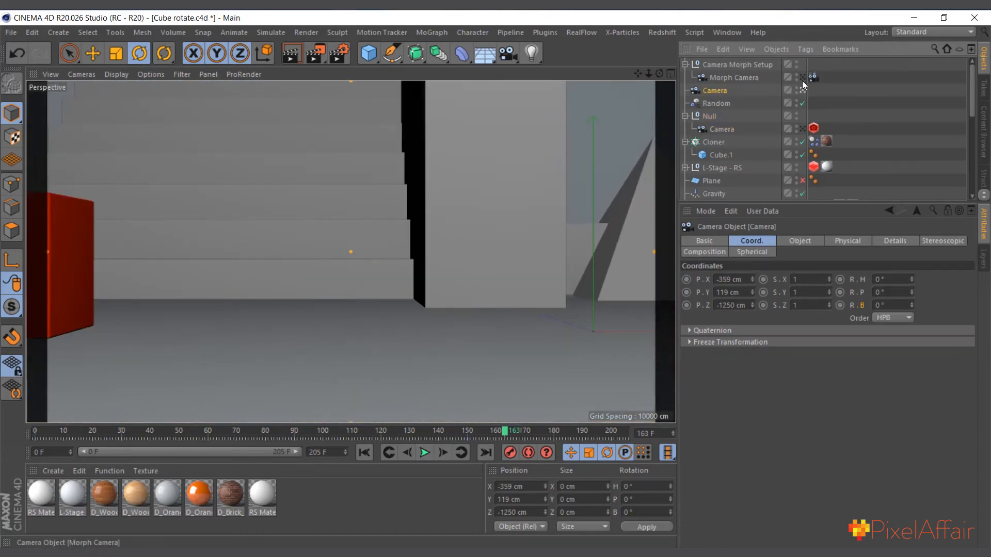
click(802, 78)
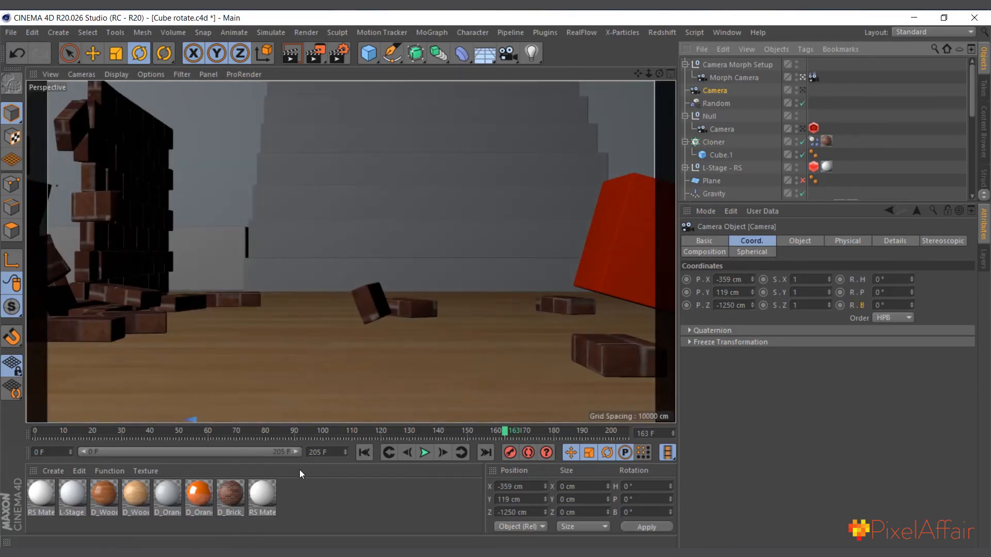
click(365, 453)
click(424, 453)
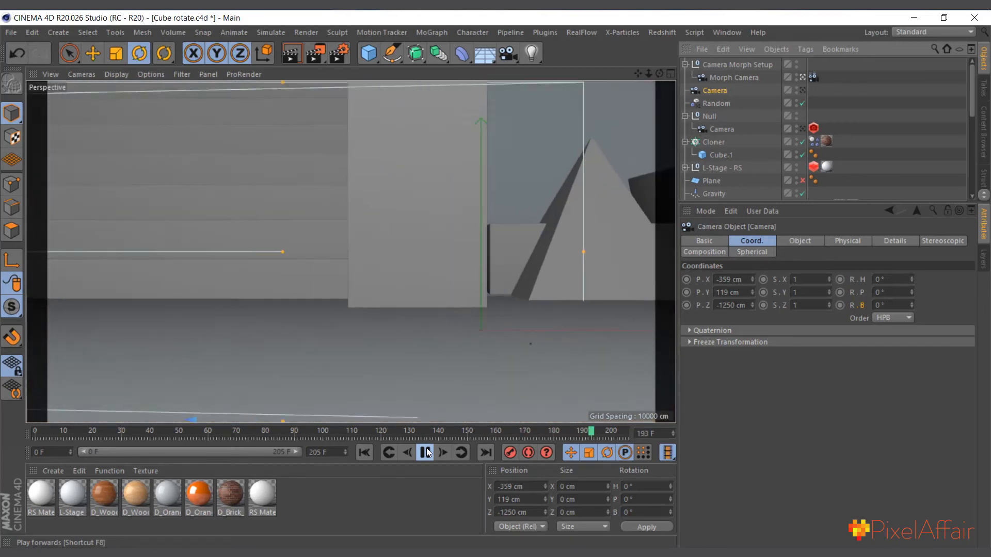
Select the red cube visible at the last frame, play the animation again and return to frame 0
click(284, 273)
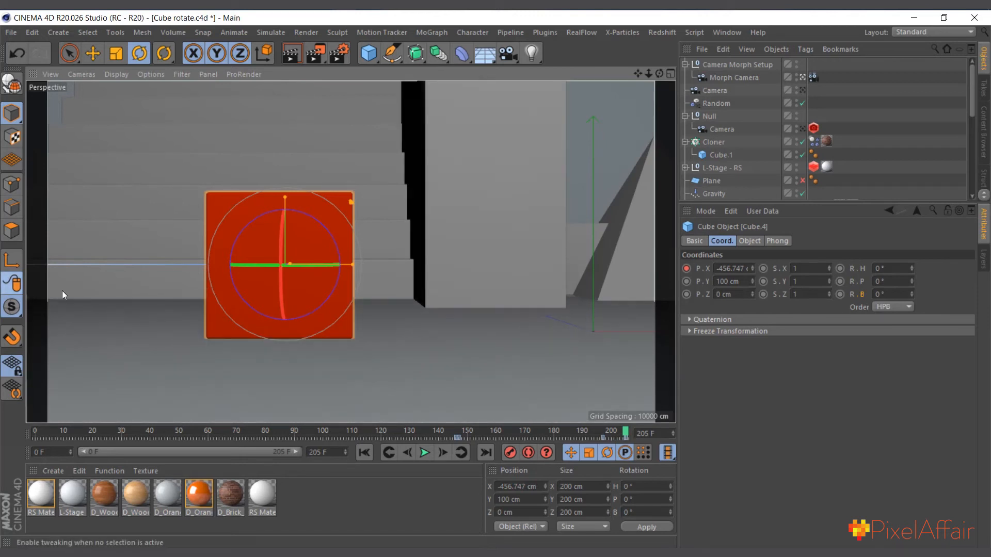
click(425, 454)
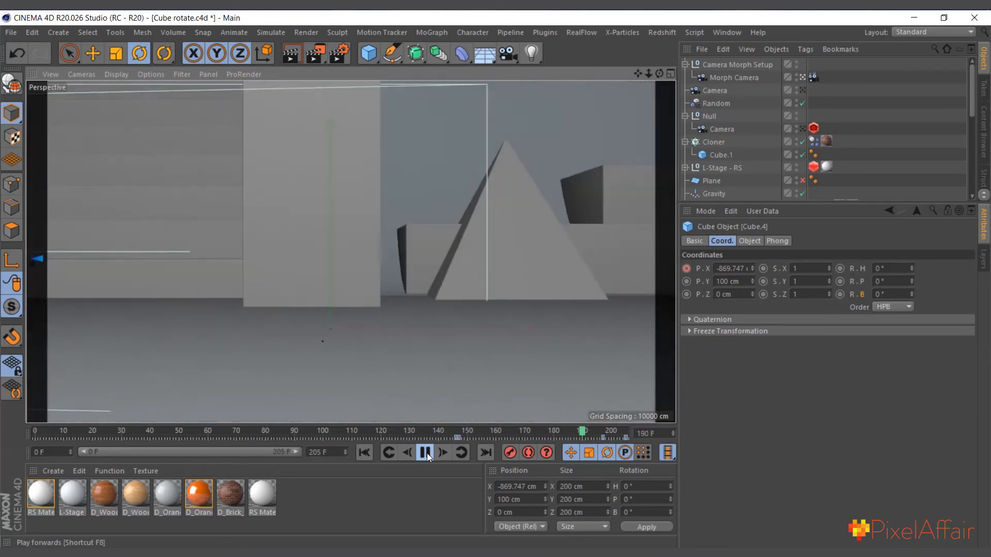
click(426, 453)
click(371, 451)
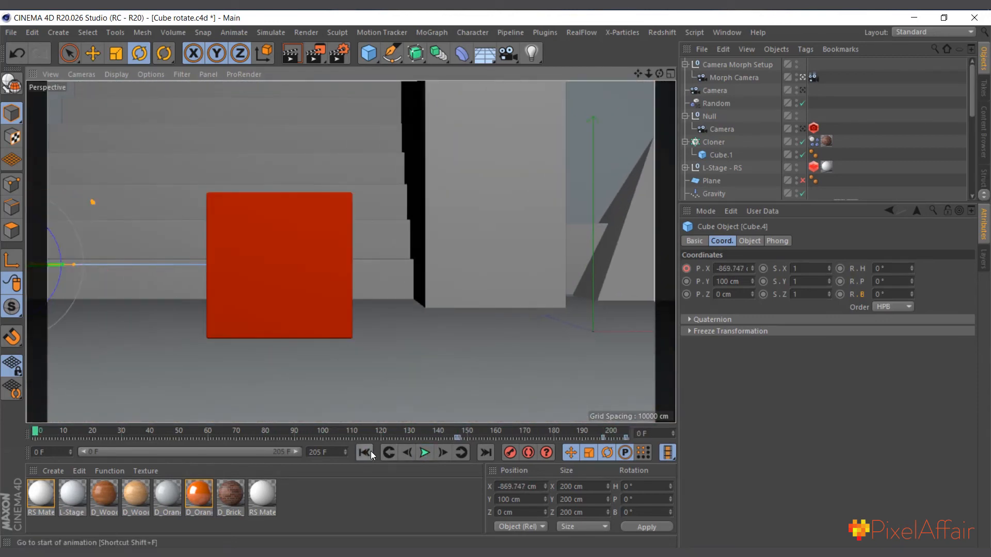
Collapse the Camera Morph Setup, Null and Cloner groups in the object hierarchy
click(685, 64)
click(685, 103)
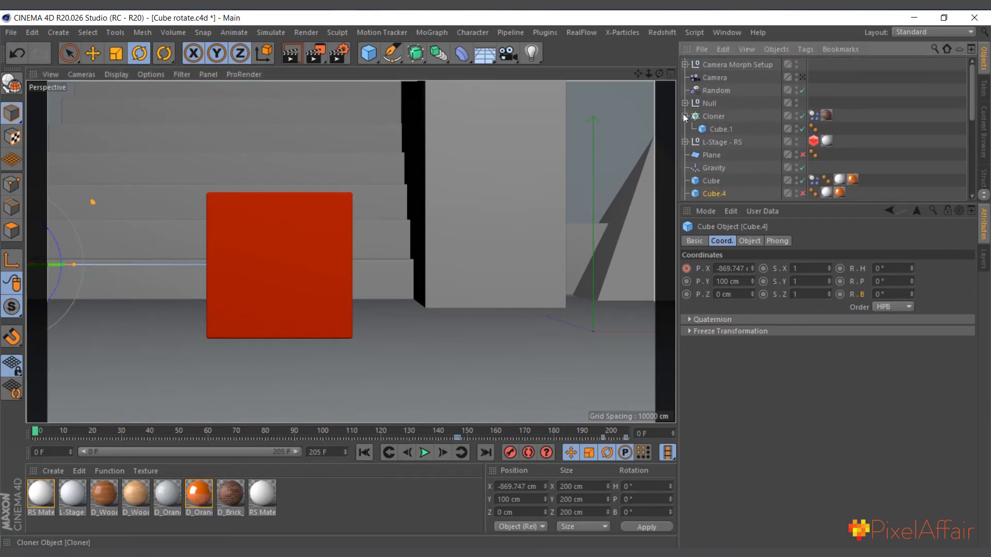
click(686, 116)
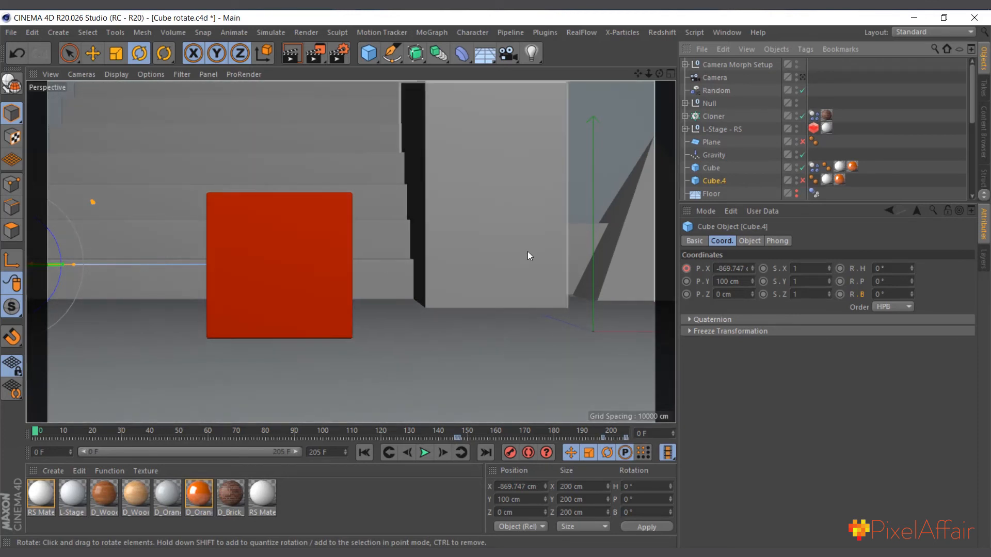
Leave the Morph Camera view and examine the whole stage around the staircase and the backdrop sweep
click(196, 148)
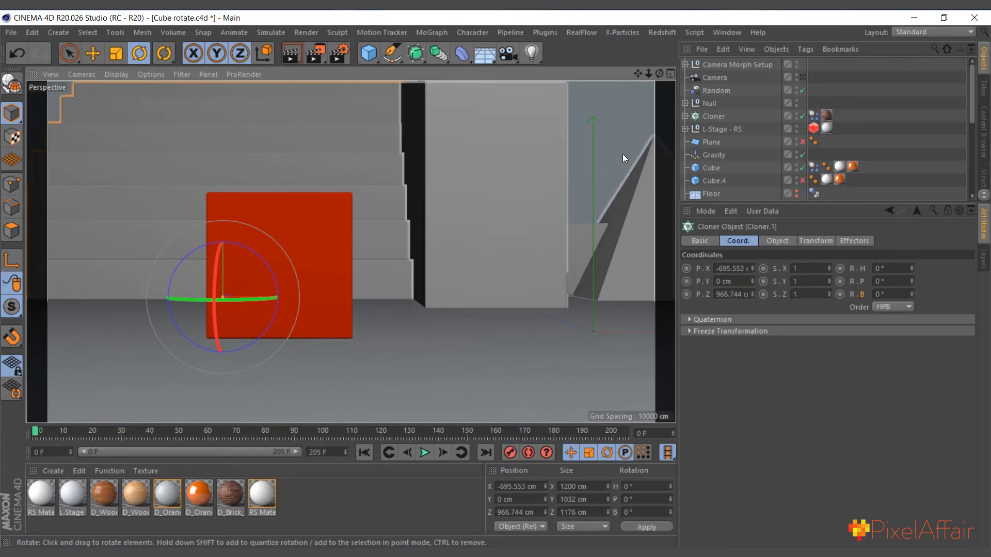
click(684, 64)
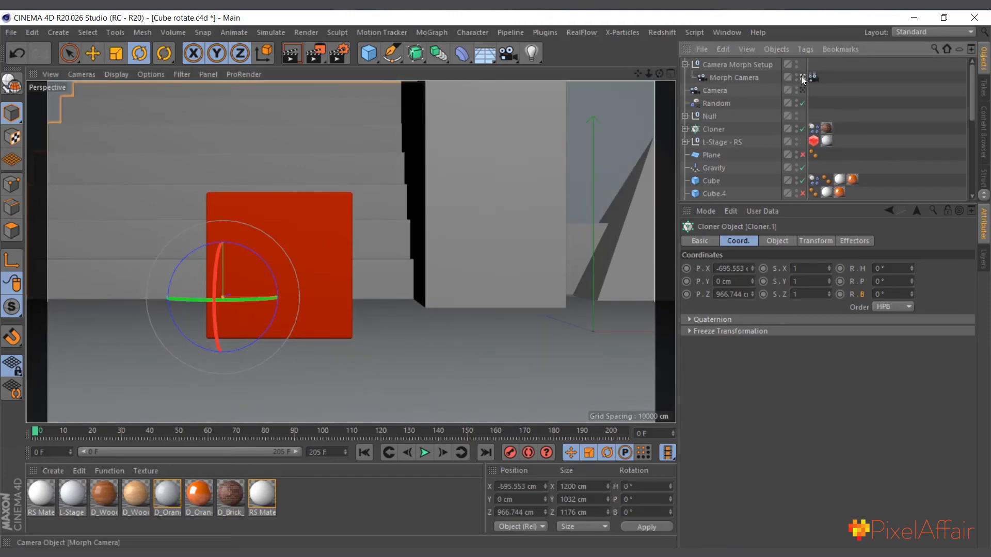
click(801, 76)
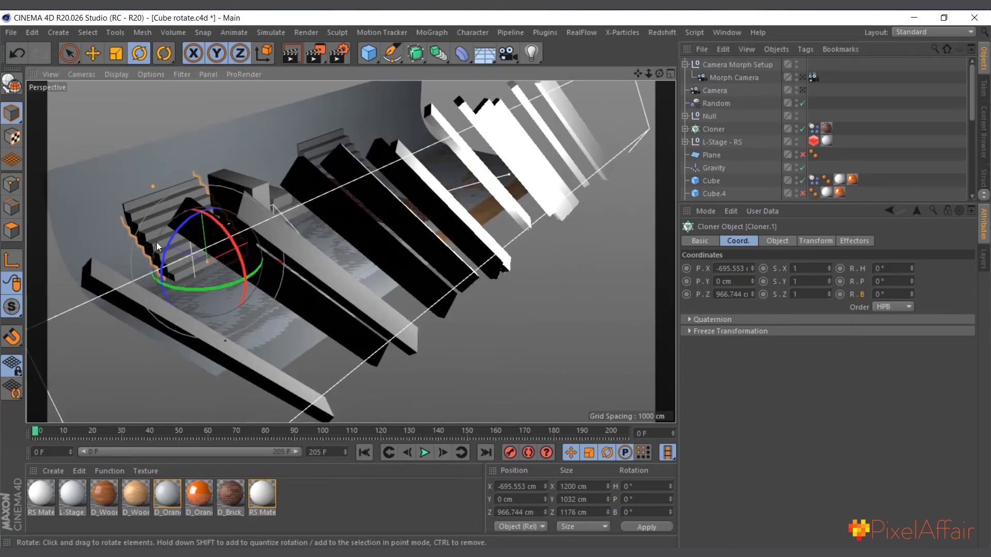
scroll(108, 243, up, 4)
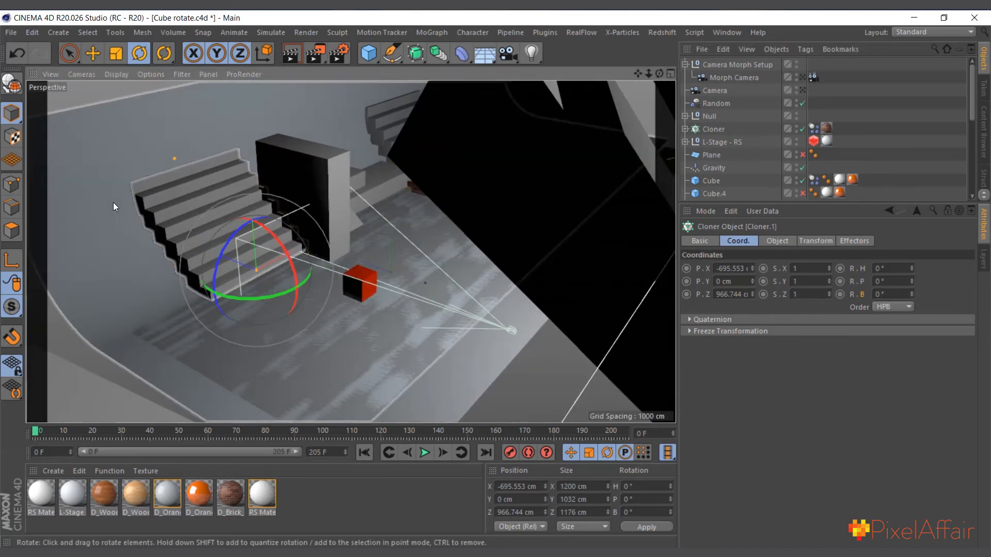
click(109, 281)
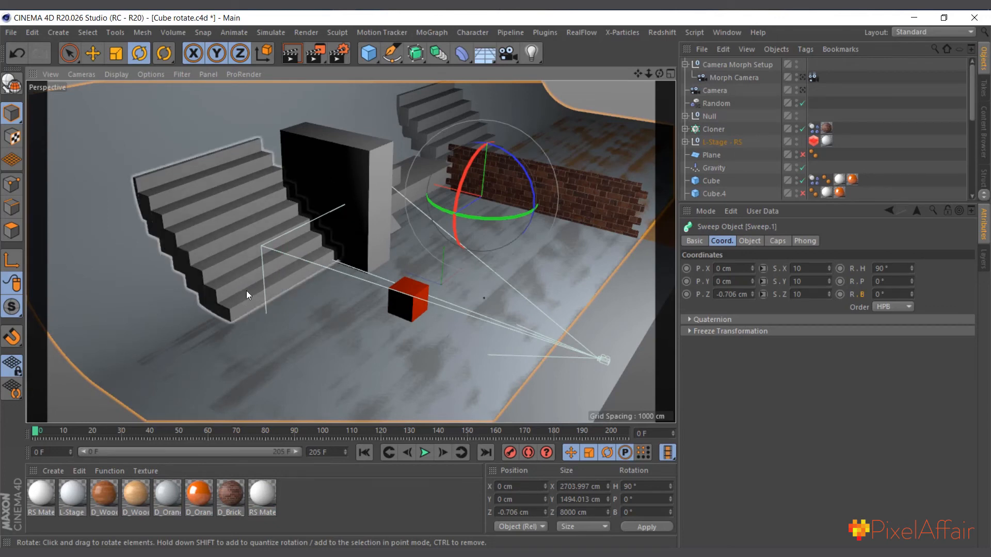
alt+drag(246, 290, 194, 272)
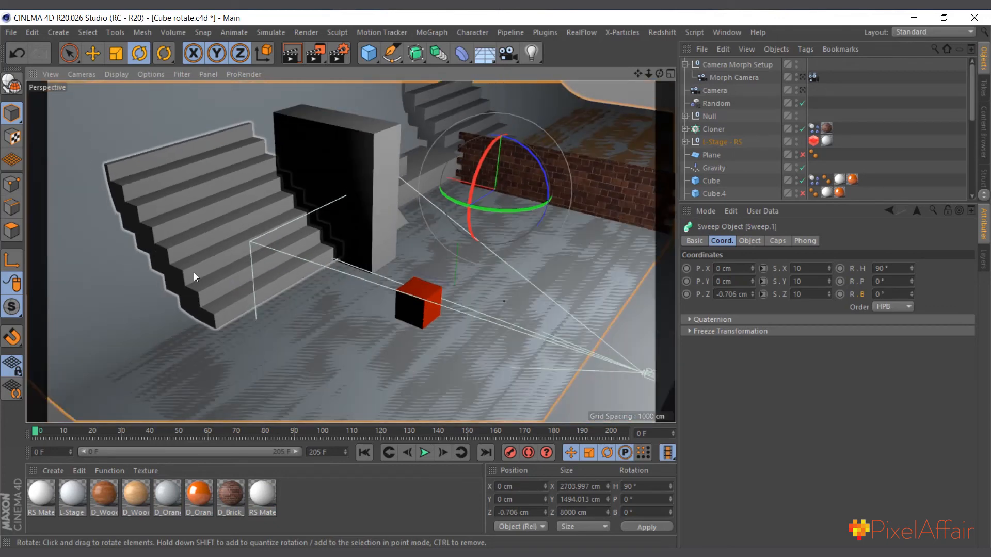
Select the staircase nearest the red cube, expand its cloner, and switch the cloner off and back on to inspect how it is built
click(197, 240)
scroll(728, 150, down, 5)
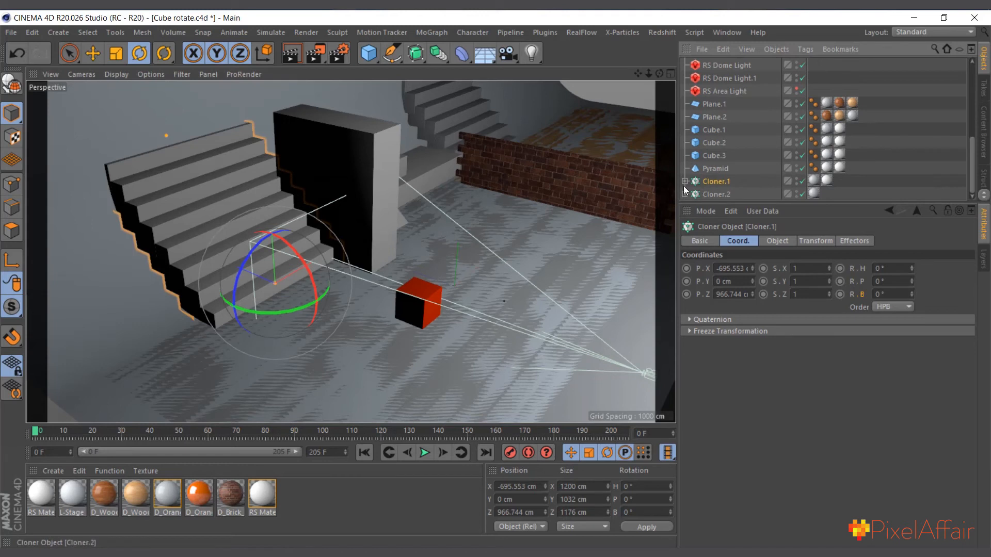
scroll(722, 170, down, 1)
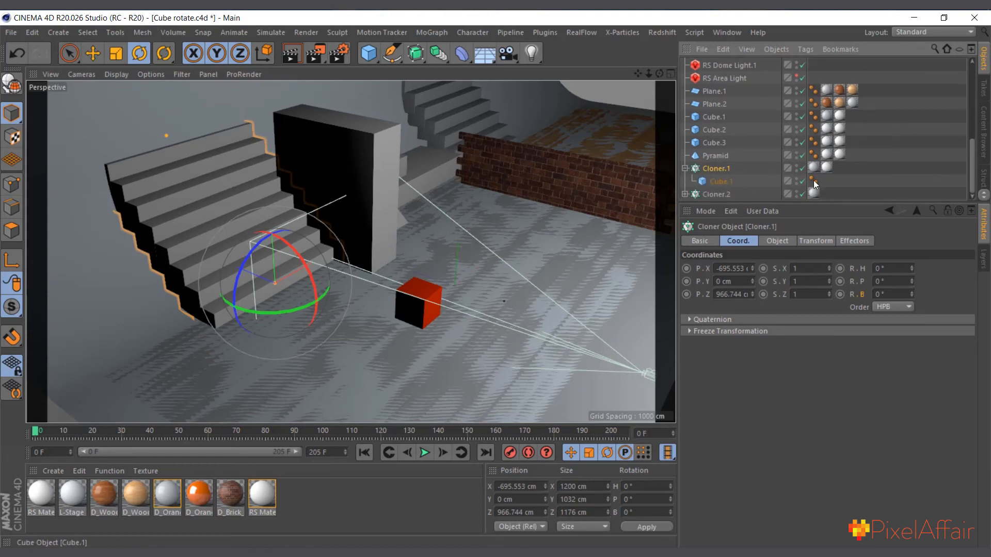
click(803, 168)
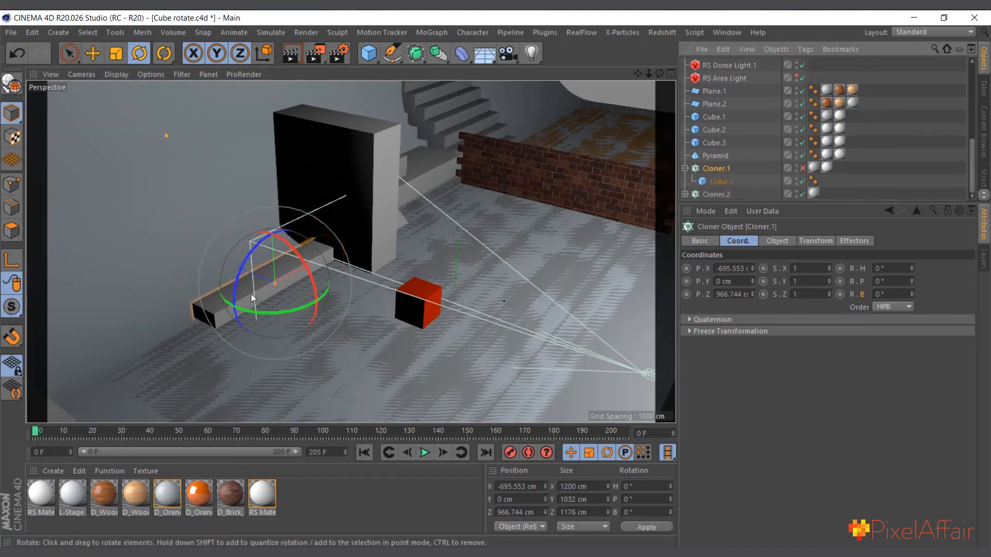
click(803, 169)
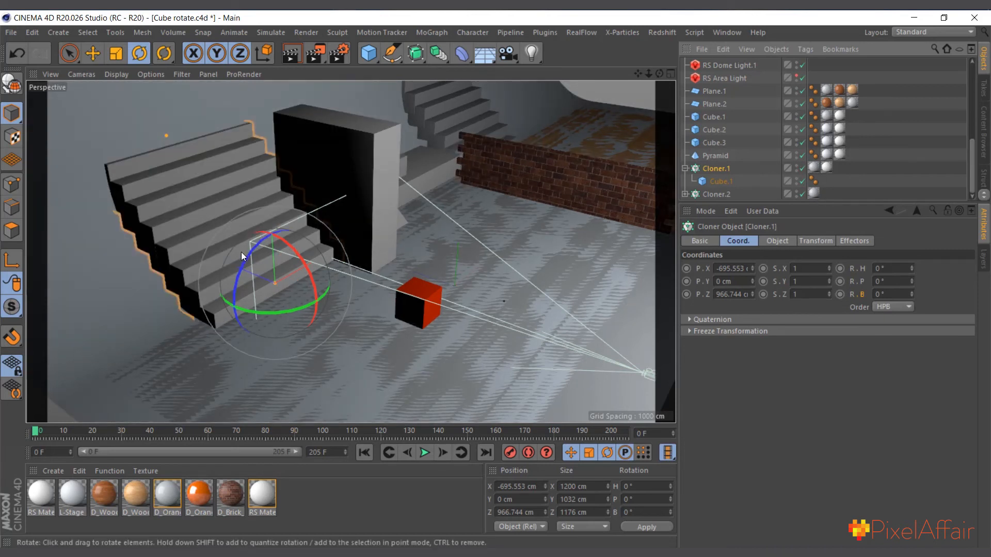
Inspect the background set pieces by selecting the tall block, the two low blocks and the pyramid
click(366, 143)
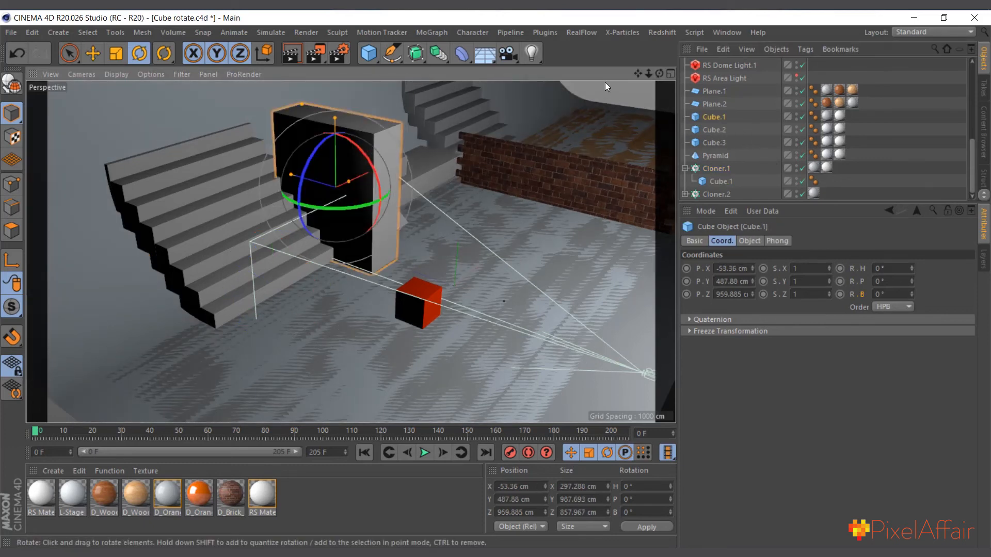
drag(659, 73, 590, 70)
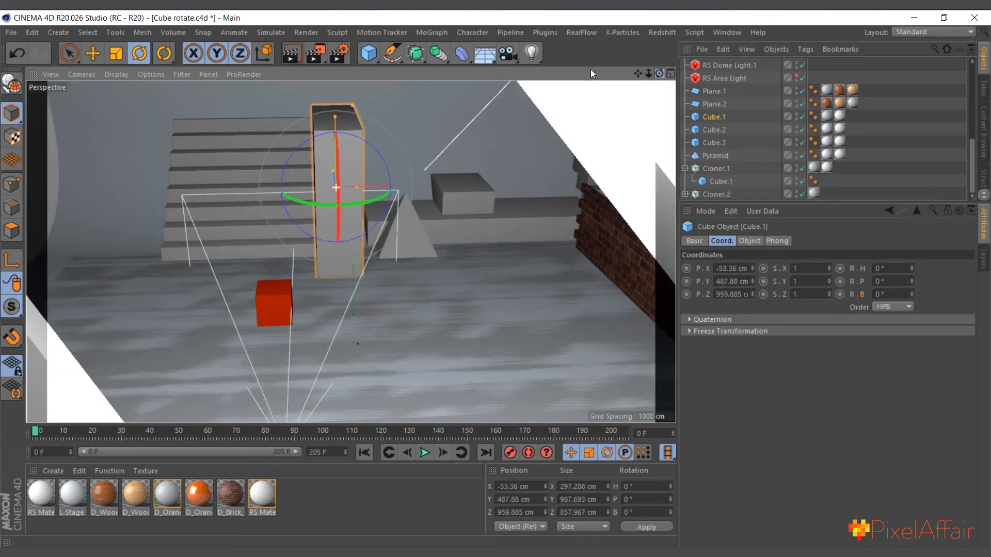
scroll(466, 224, up, 5)
click(488, 221)
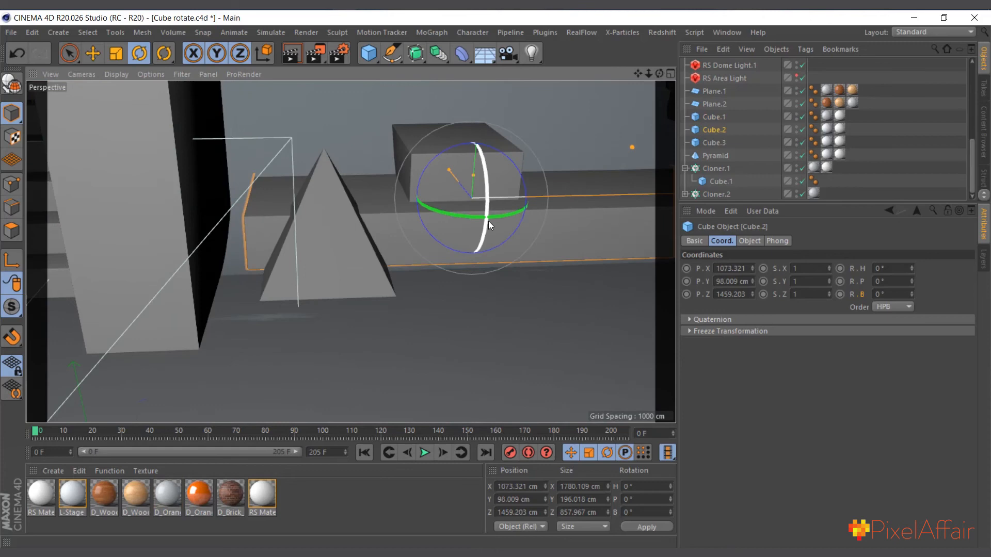
click(428, 166)
click(344, 233)
scroll(343, 248, down, 5)
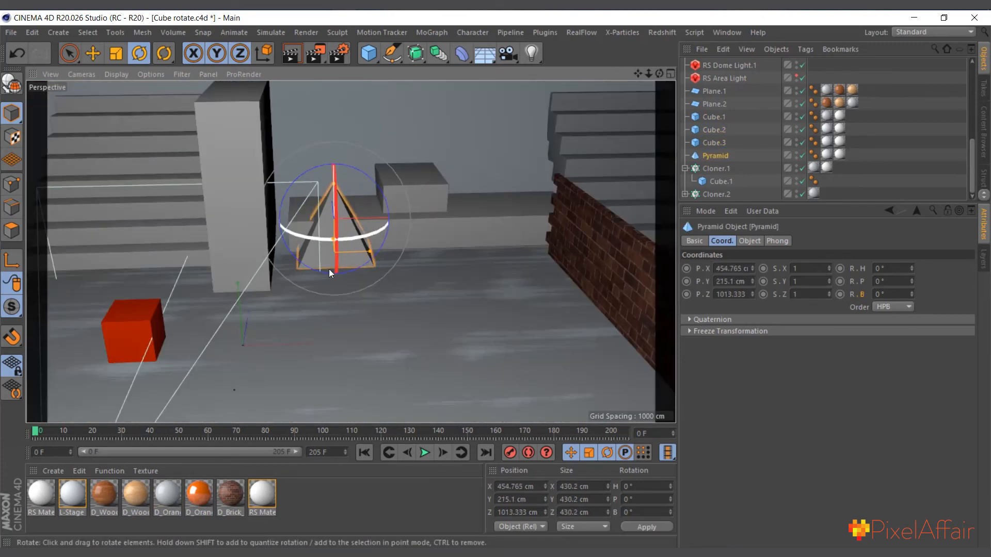
scroll(333, 317, down, 3)
scroll(325, 336, up, 1)
scroll(325, 338, up, 1)
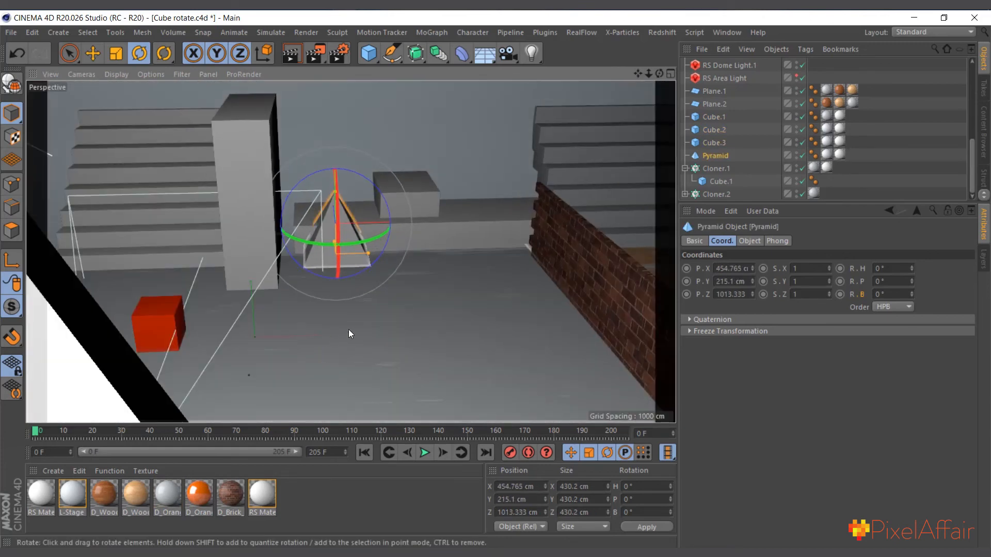
Look across the stage from a lower angle and inspect the ground plane Plane.2 beneath the set
drag(659, 74, 674, 51)
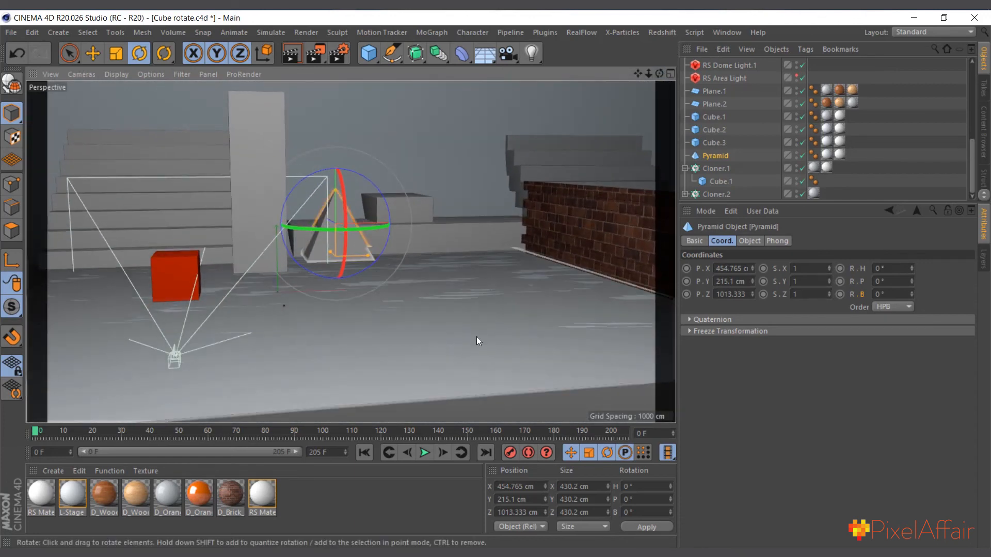
scroll(731, 150, up, 5)
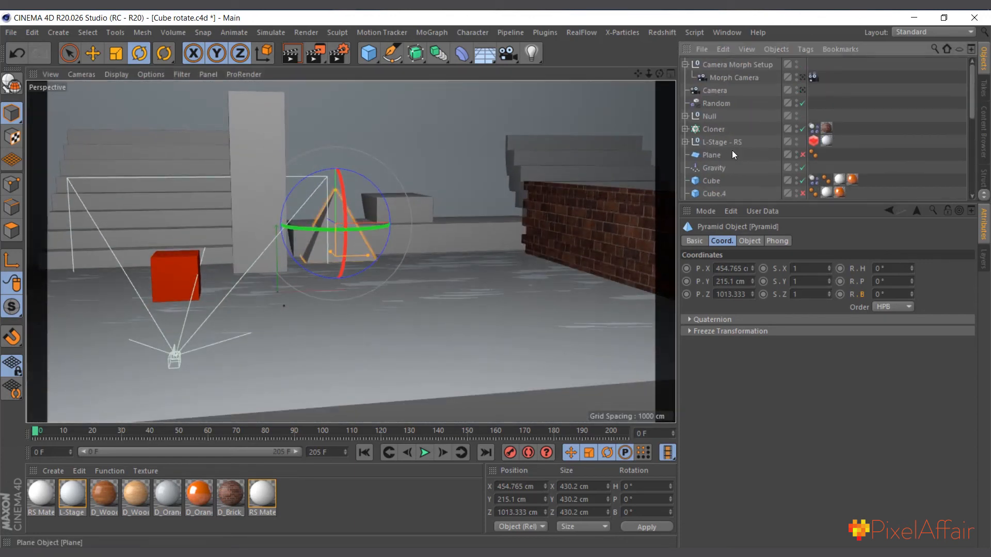
scroll(731, 151, down, 5)
scroll(725, 151, up, 5)
scroll(715, 162, down, 3)
scroll(311, 312, down, 3)
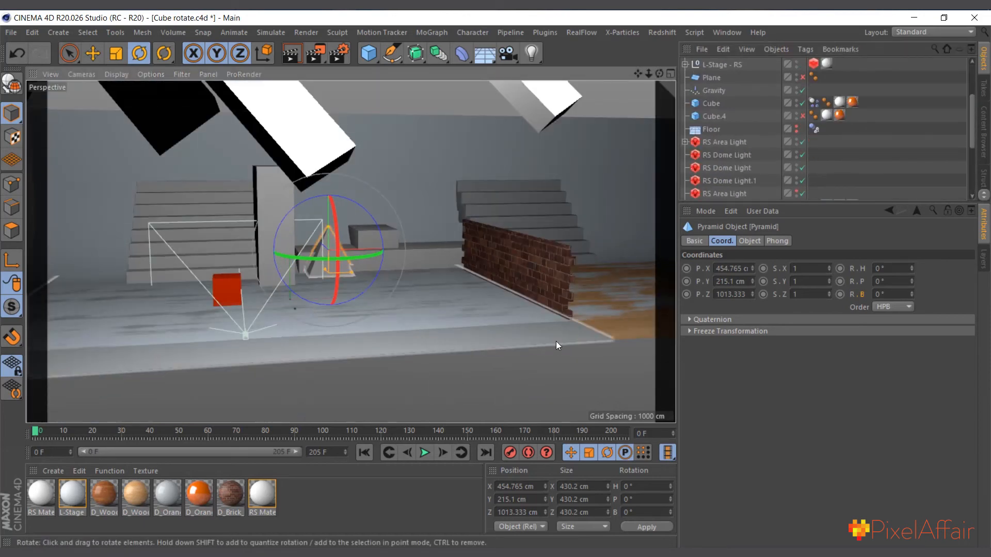
click(556, 342)
scroll(725, 125, down, 3)
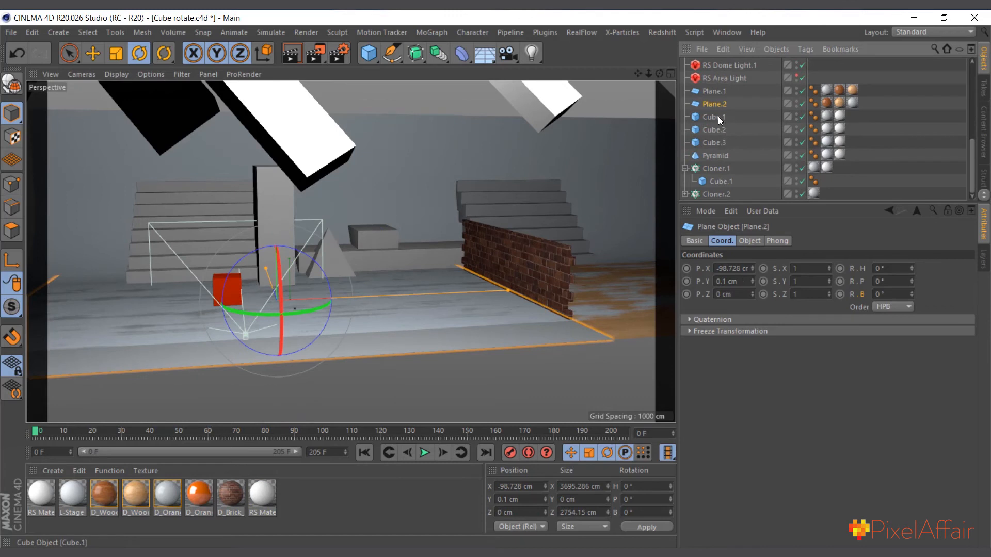
Select the Floor object to inspect its coordinates and view the stage from farther back
scroll(717, 124, up, 3)
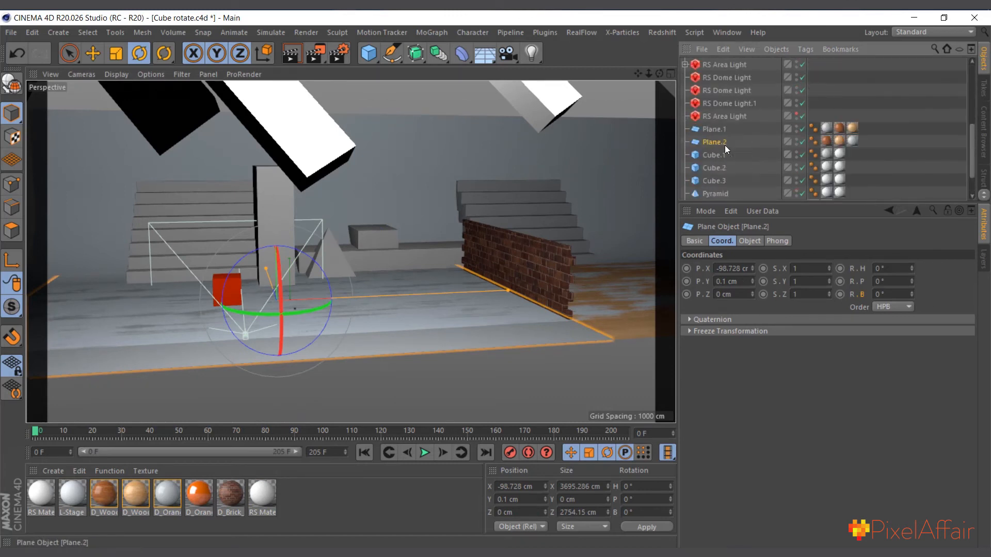
scroll(725, 150, up, 3)
click(712, 129)
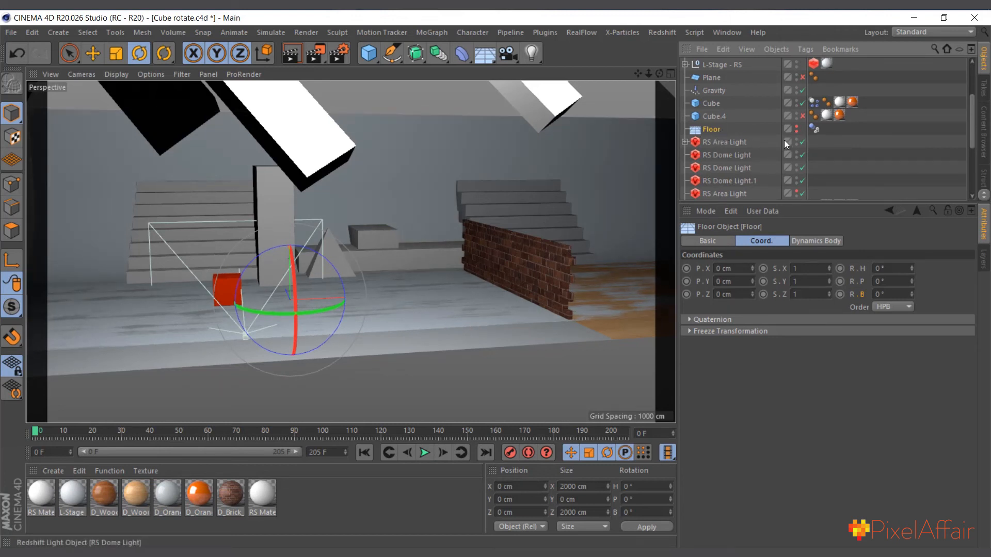
scroll(316, 284, up, 2)
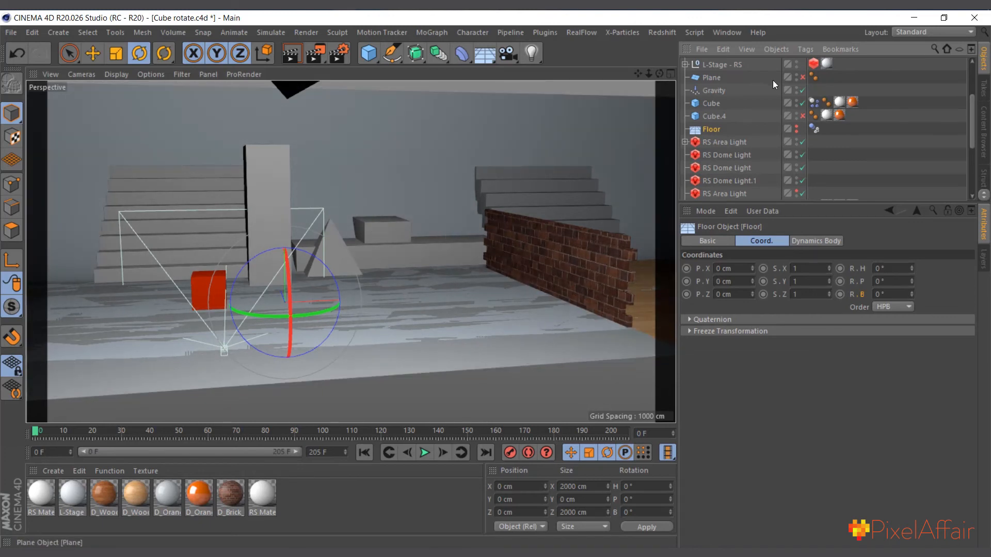
drag(649, 72, 634, 91)
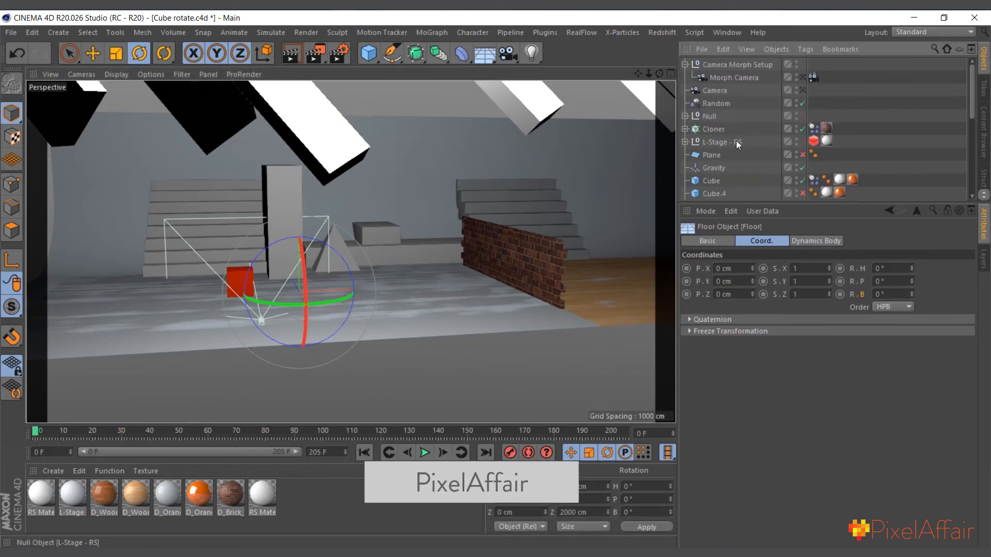
Inspect the settings of the last RS Area Light and of the three Redshift dome lights one after another
scroll(743, 144, down, 3)
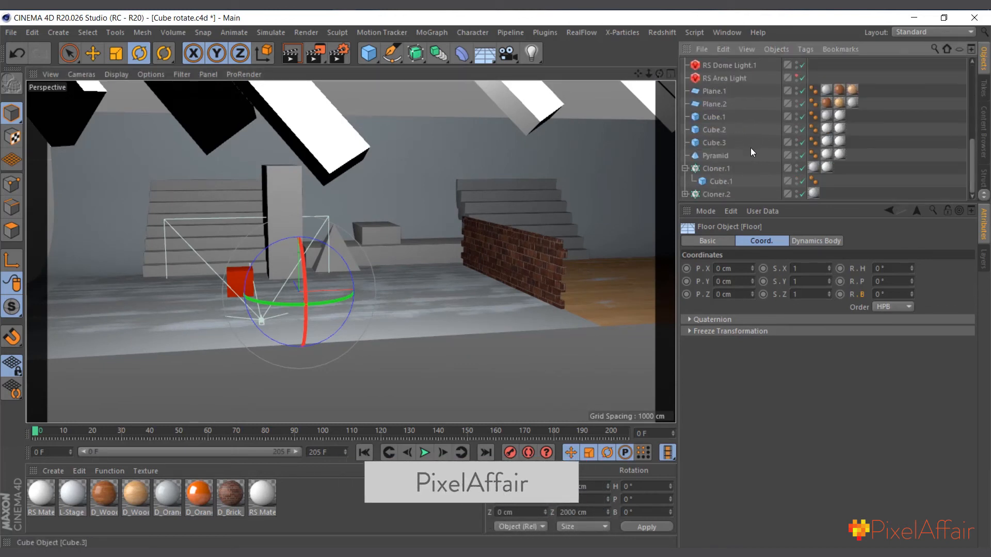
click(738, 78)
scroll(748, 119, up, 4)
scroll(730, 154, down, 4)
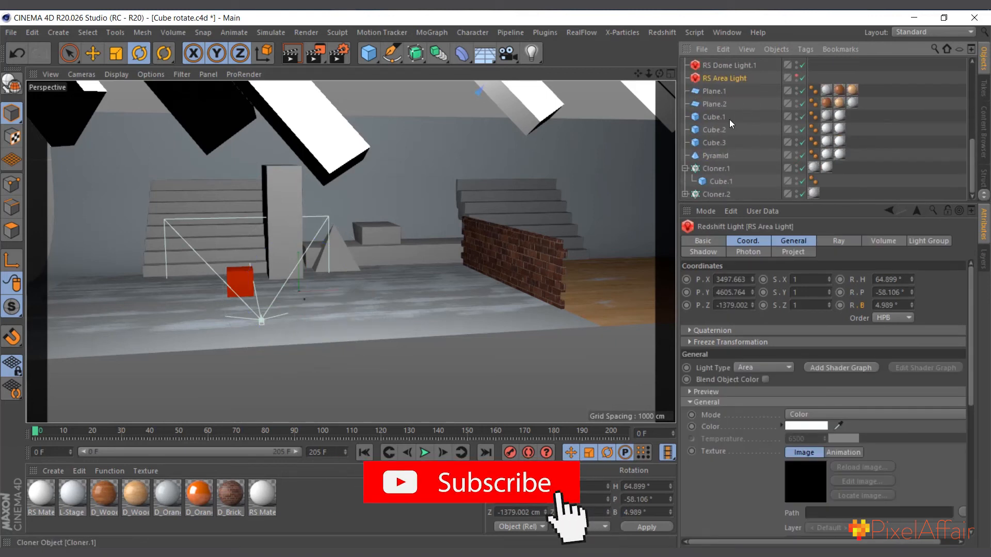
scroll(738, 139, up, 2)
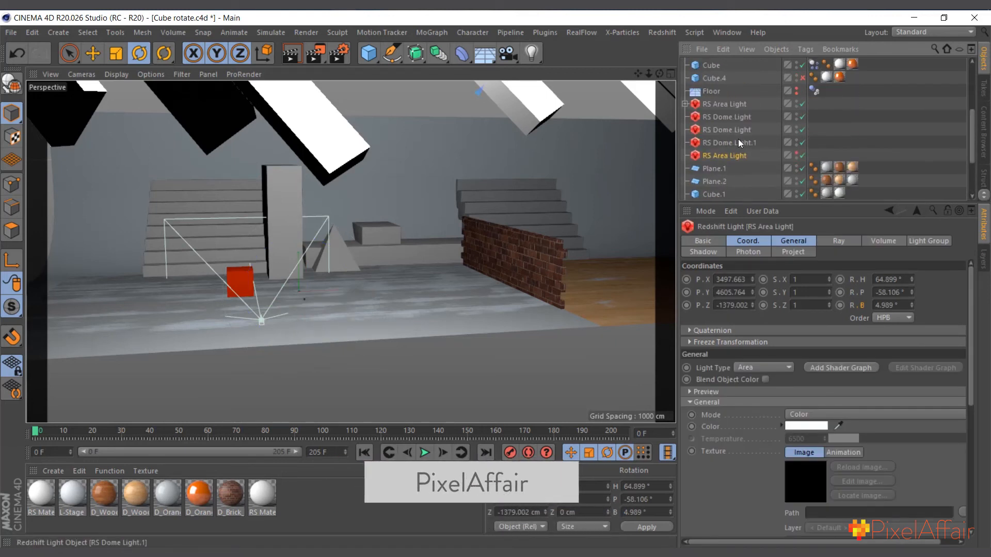
click(735, 144)
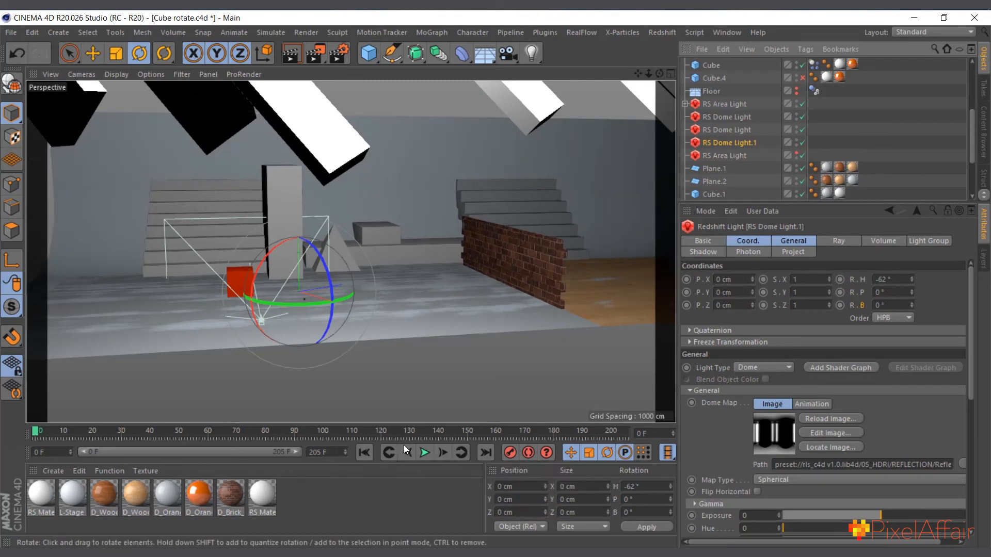
click(728, 127)
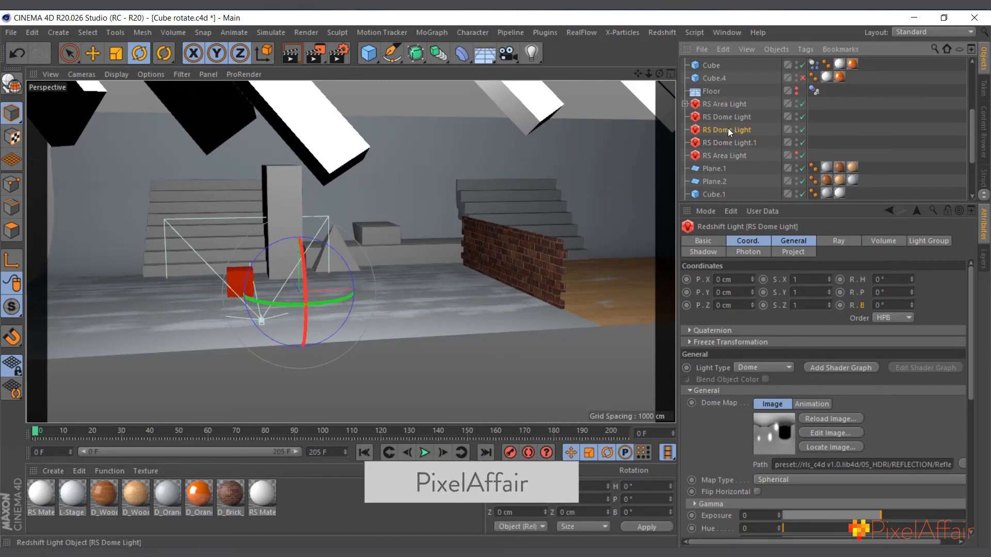
click(731, 119)
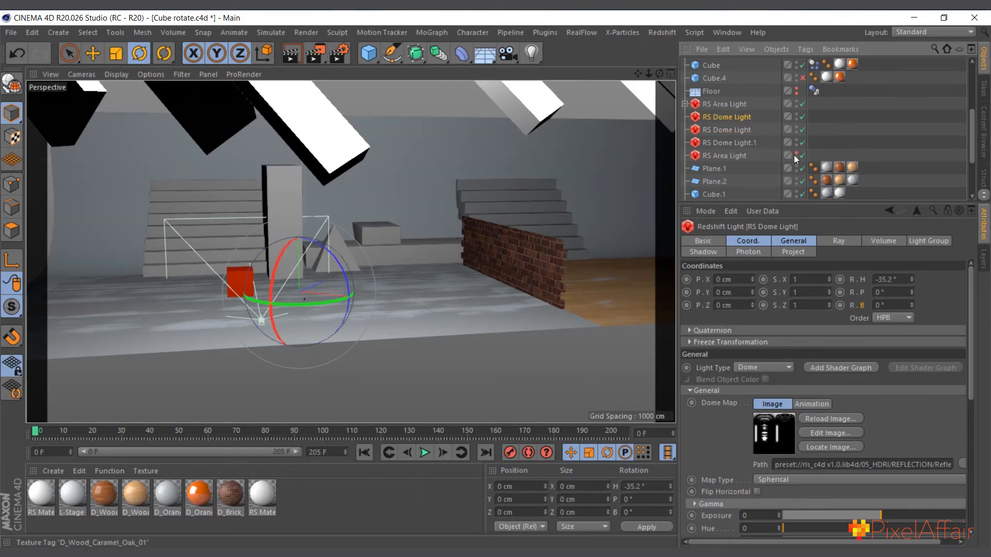
Look through the Morph Camera again and start a live render of the scene in Redshift RenderView
scroll(774, 134, up, 5)
click(802, 77)
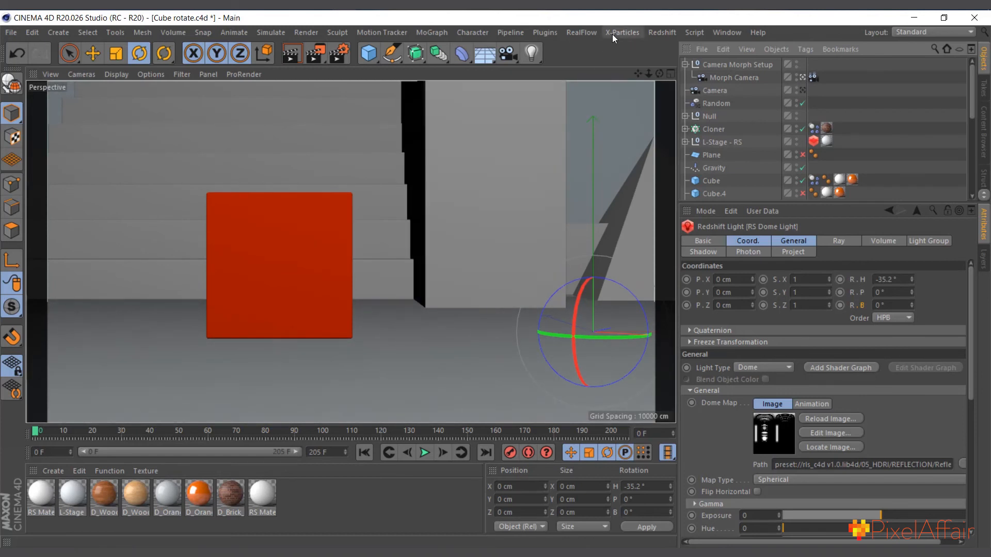
click(662, 32)
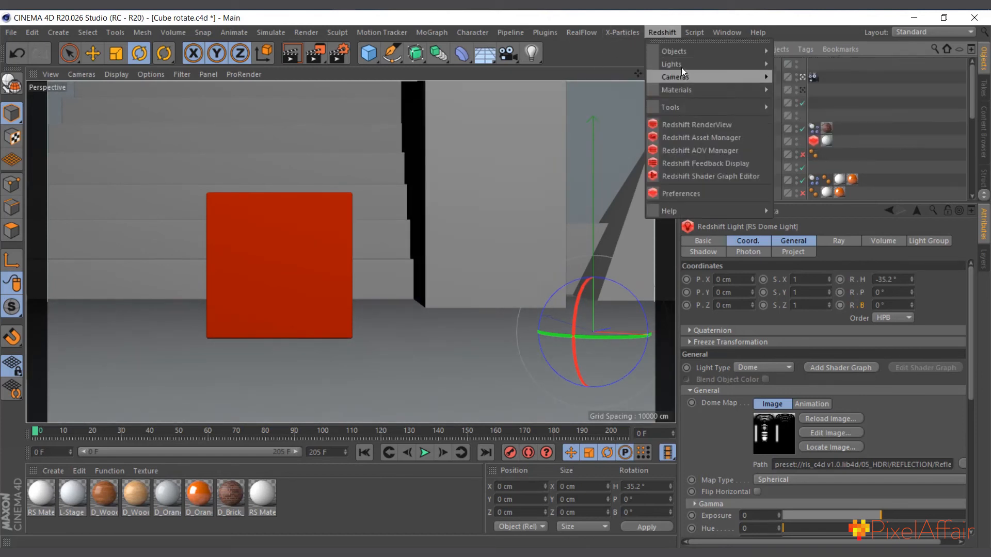
click(701, 128)
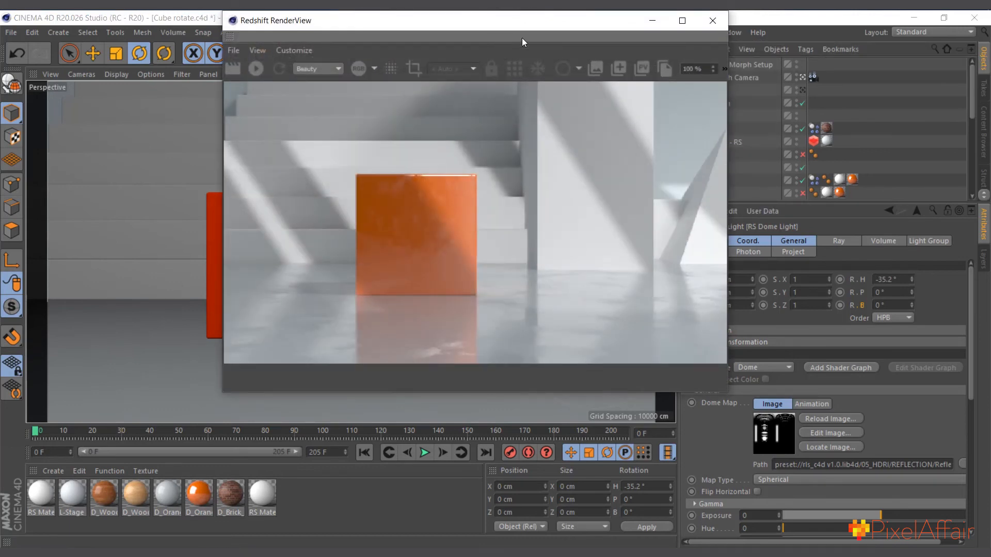
drag(522, 29, 568, 84)
click(300, 124)
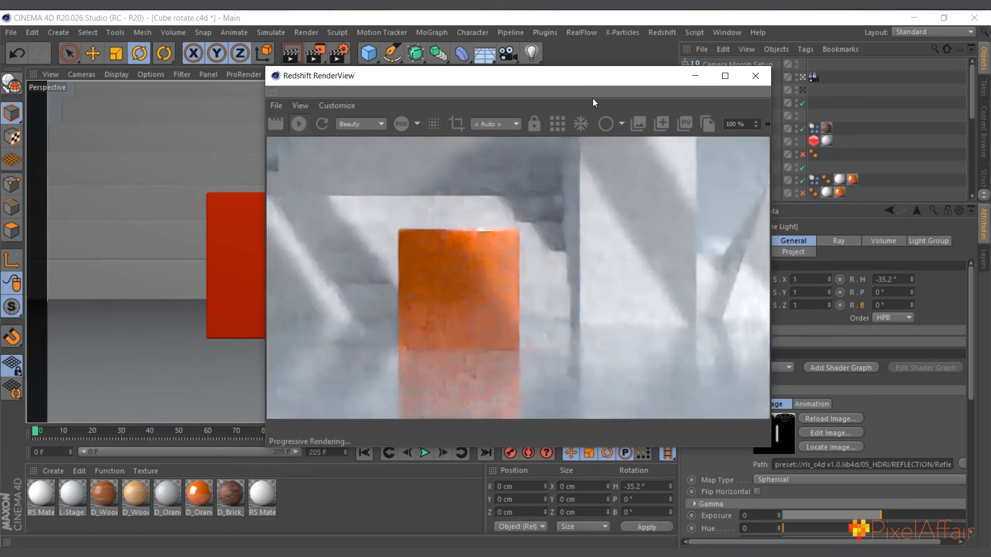
Disable the Redshift area and dome lights one by one, leaving only the last RS Area Light enabled in the live render
drag(560, 81, 449, 133)
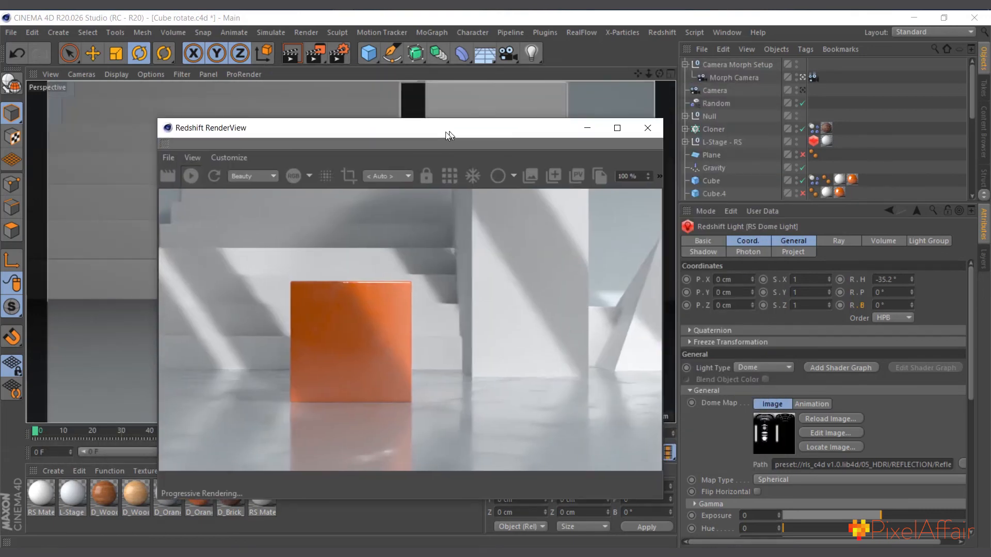
scroll(709, 159, down, 3)
scroll(713, 157, up, 3)
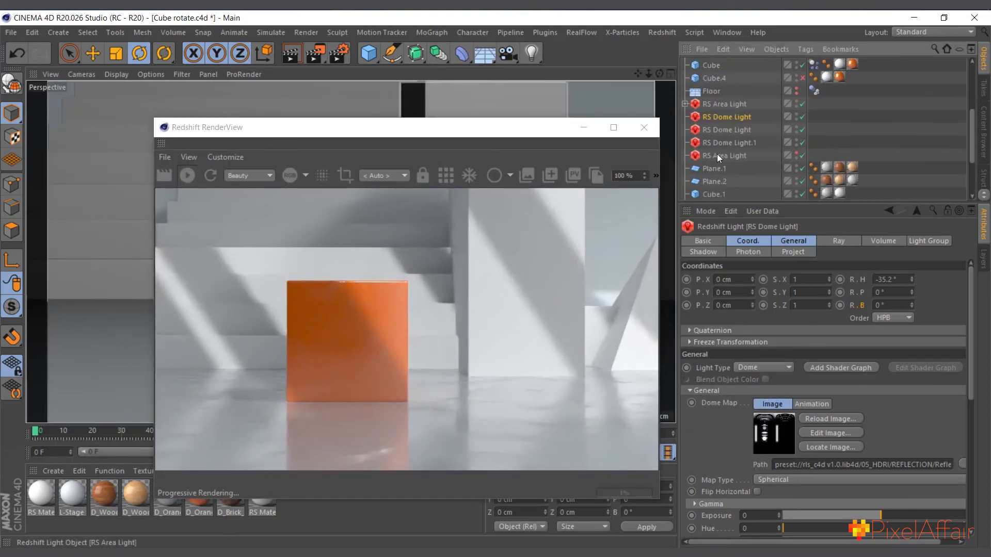
click(804, 103)
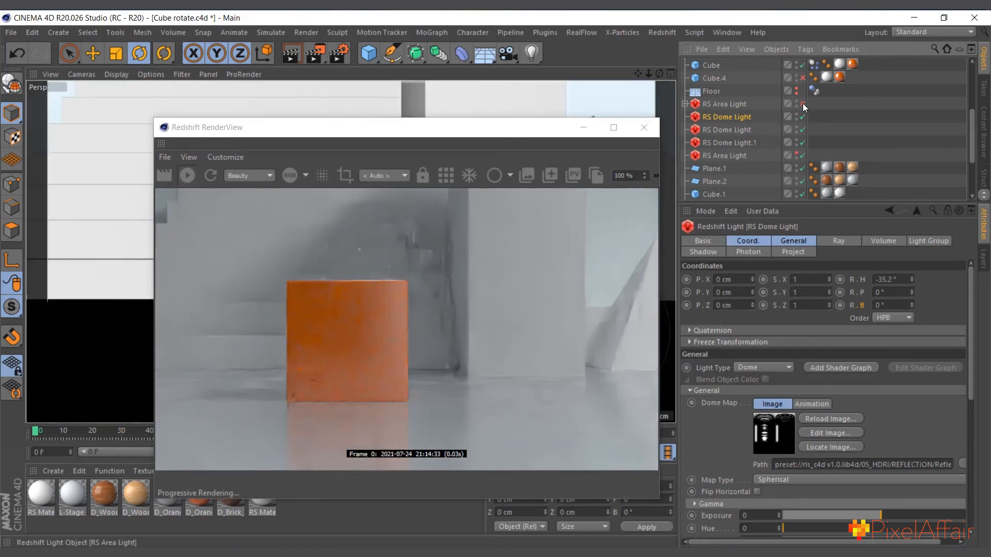
click(801, 130)
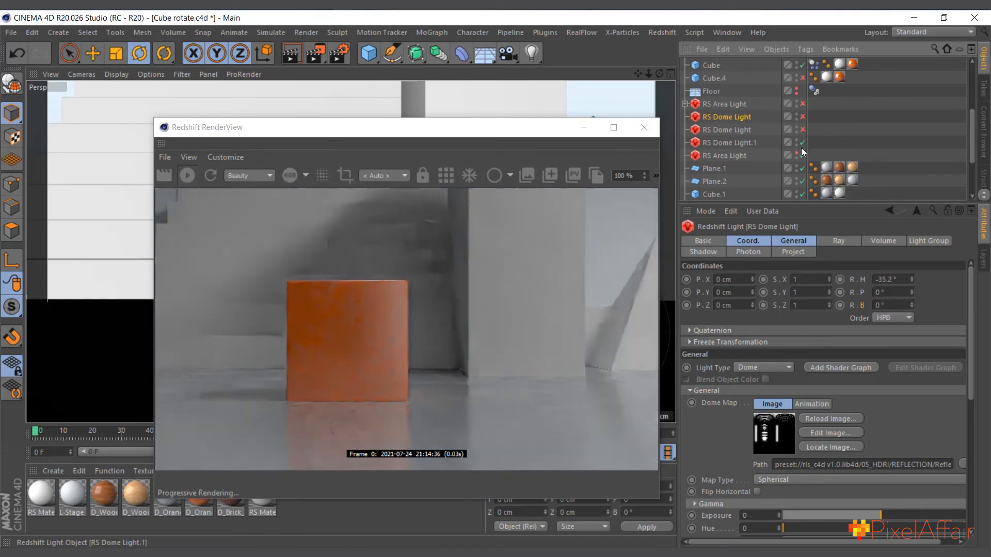
click(803, 143)
click(802, 156)
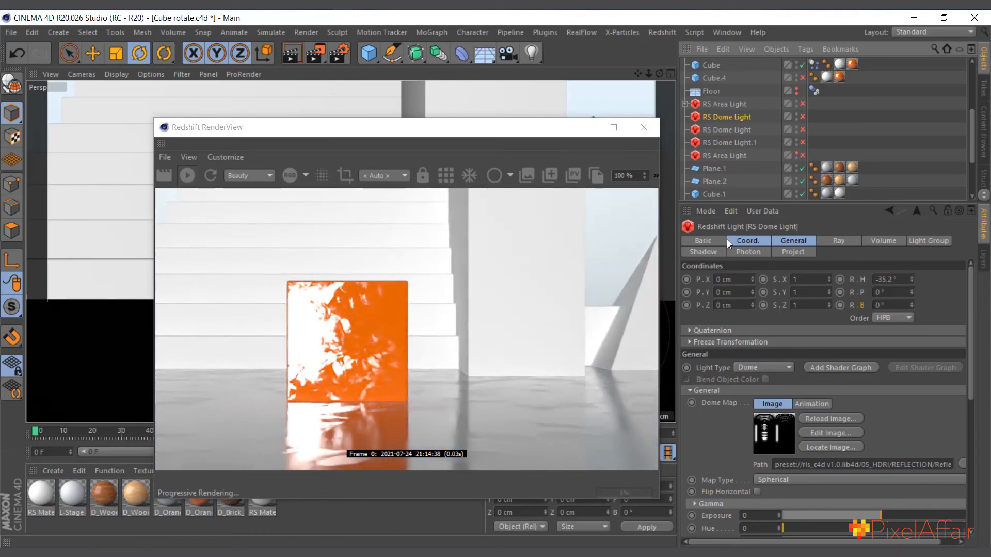
click(803, 155)
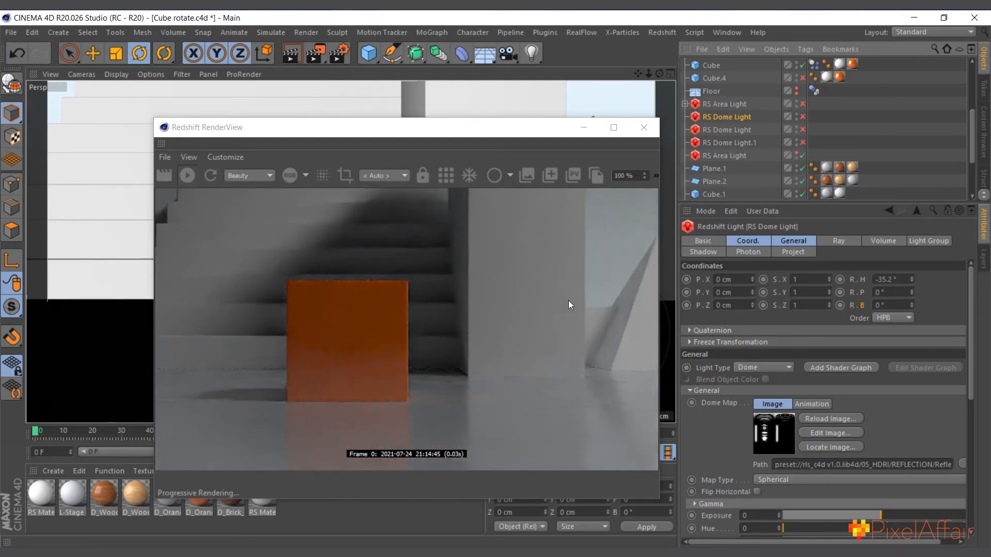
Select the last RS Area Light, lock the live render to the Morph Camera, and dock the RenderView beside the perspective viewport
click(739, 157)
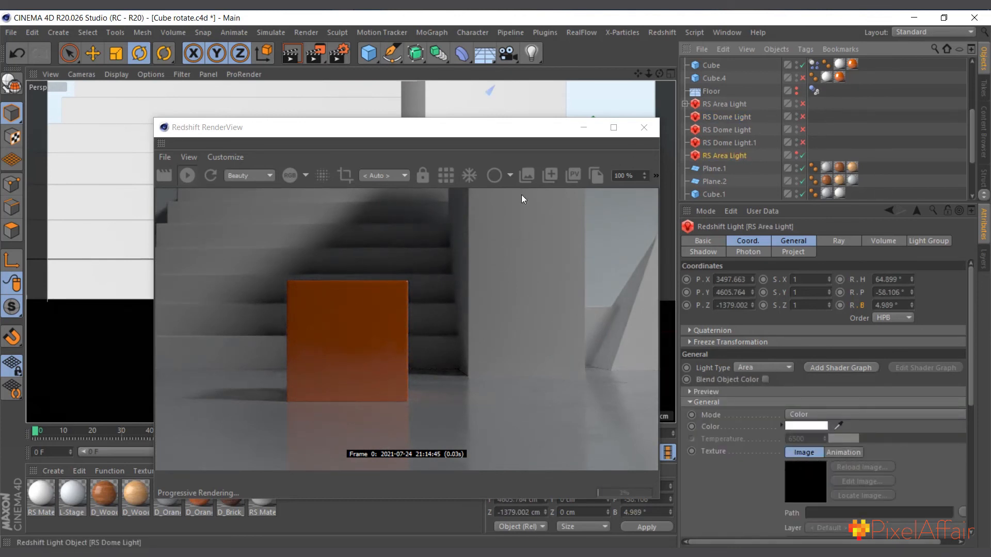
click(424, 178)
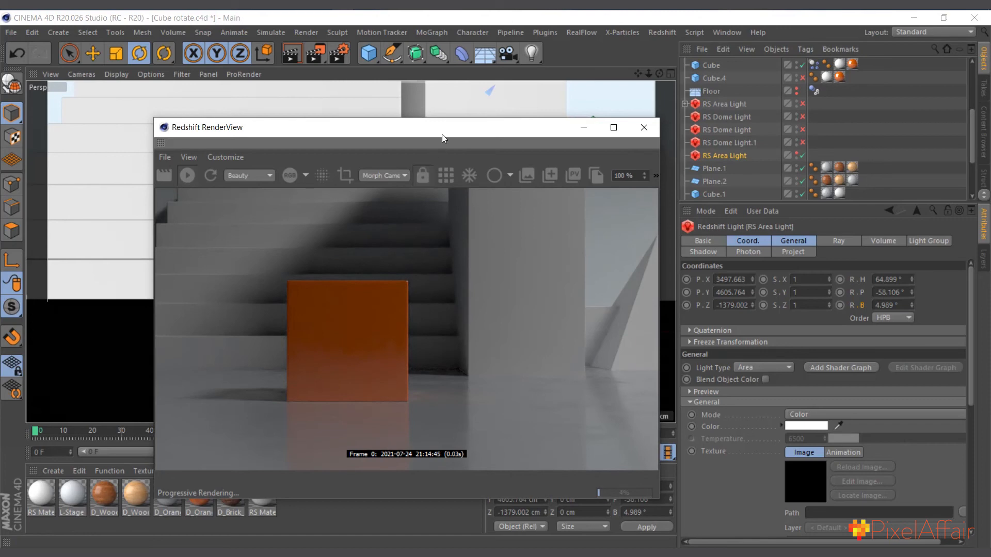
drag(425, 135, 619, 146)
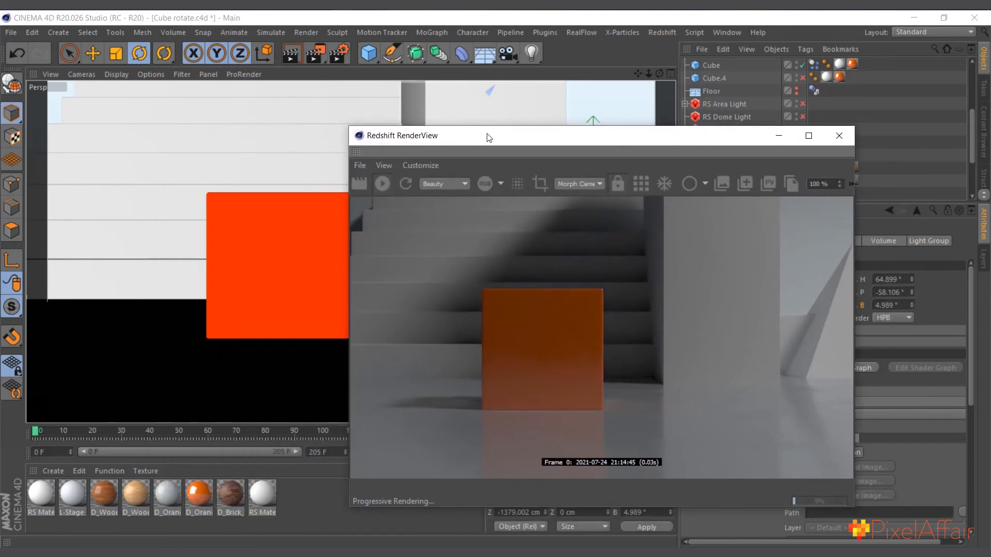
drag(486, 138, 678, 176)
drag(594, 180, 668, 139)
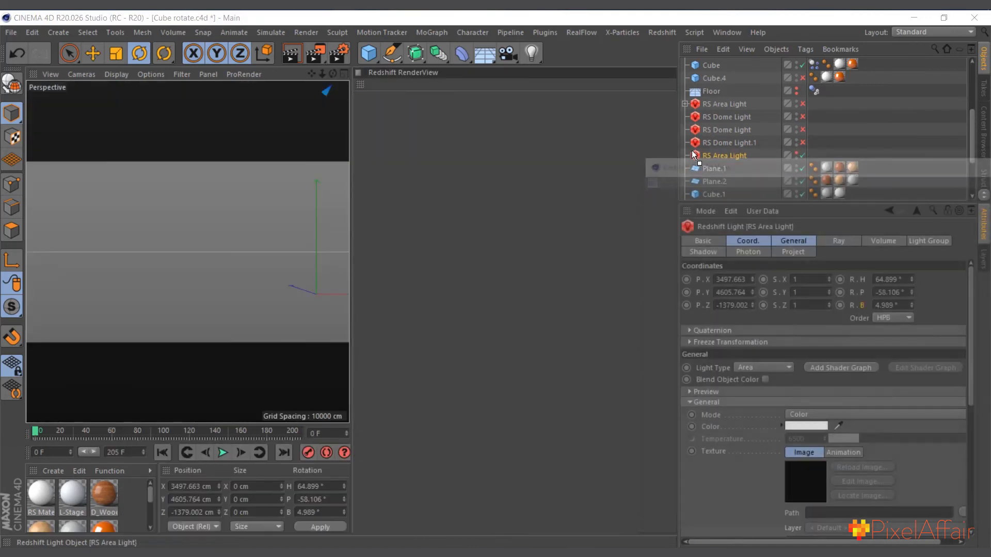
drag(360, 85, 350, 176)
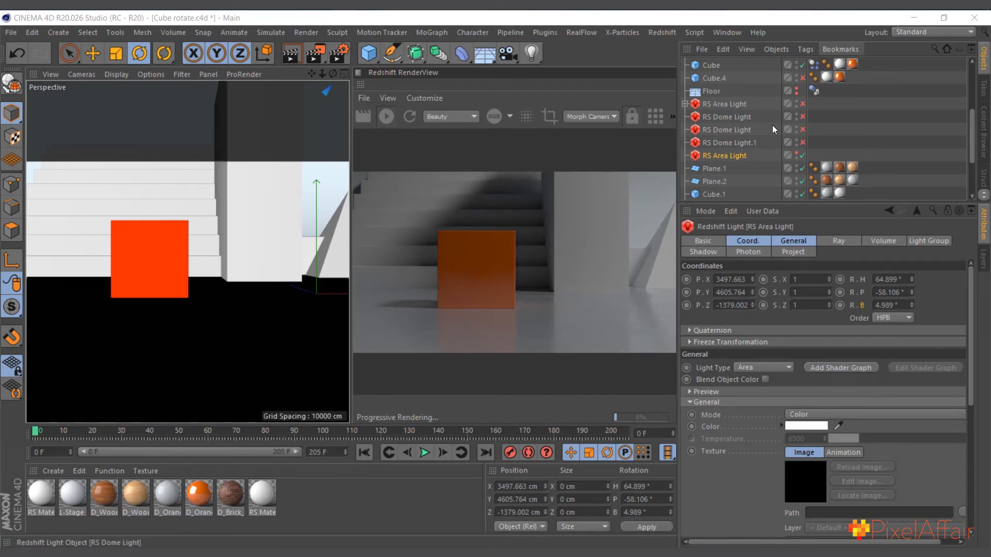
Leave the Morph Camera view and examine where the last RS Area Light sits relative to the set from farther back
scroll(738, 132, up, 3)
click(803, 78)
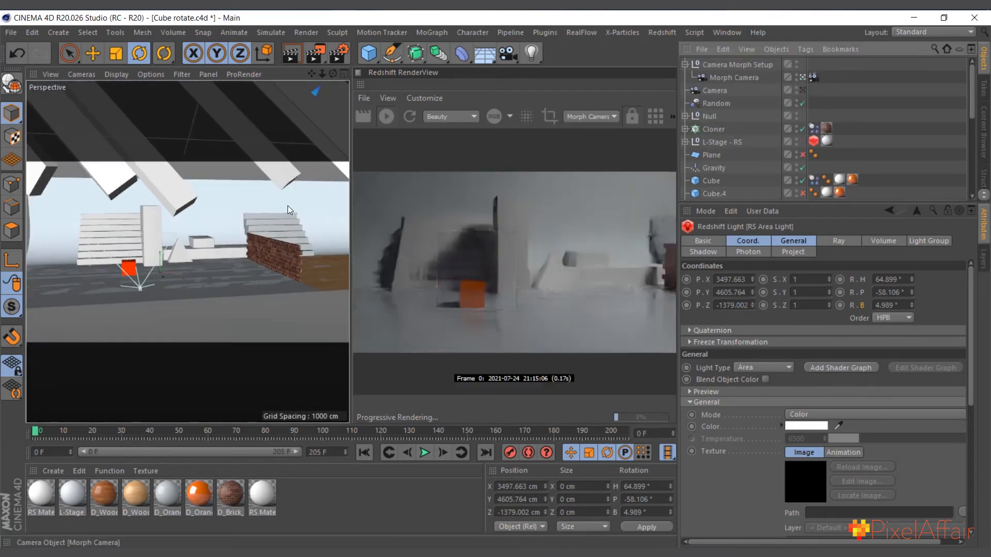
scroll(186, 204, down, 3)
scroll(187, 203, up, 5)
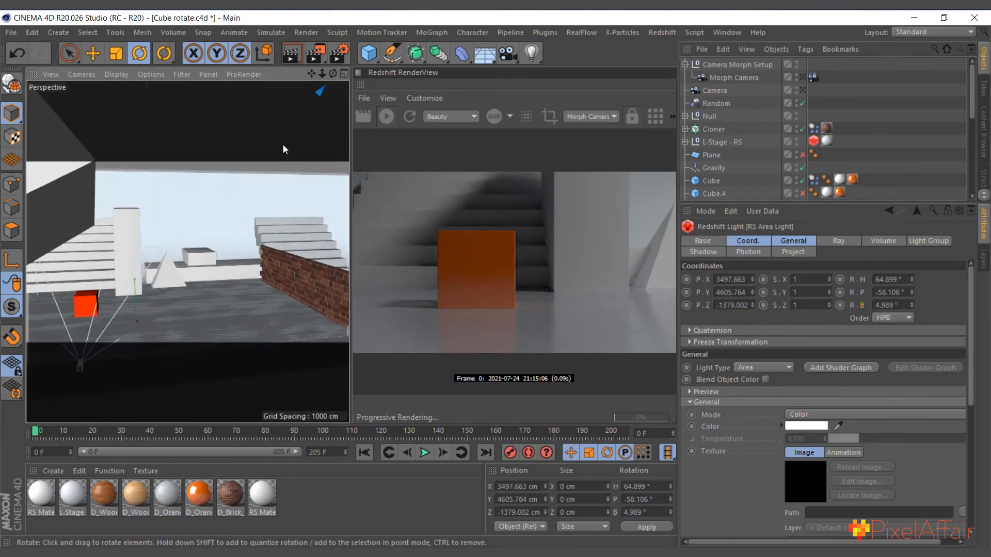
drag(334, 72, 354, 69)
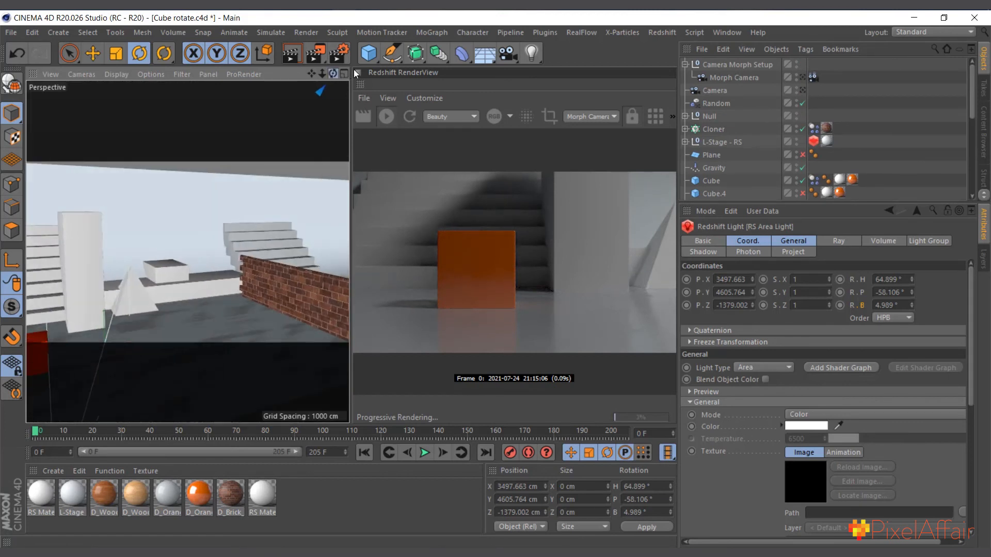
scroll(723, 147, down, 3)
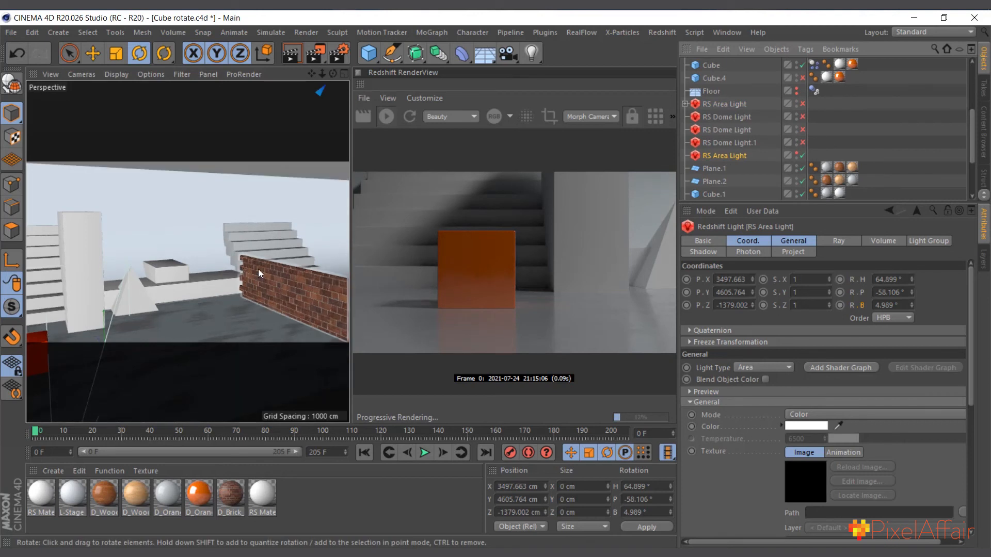
drag(322, 74, 241, 148)
scroll(227, 194, up, 5)
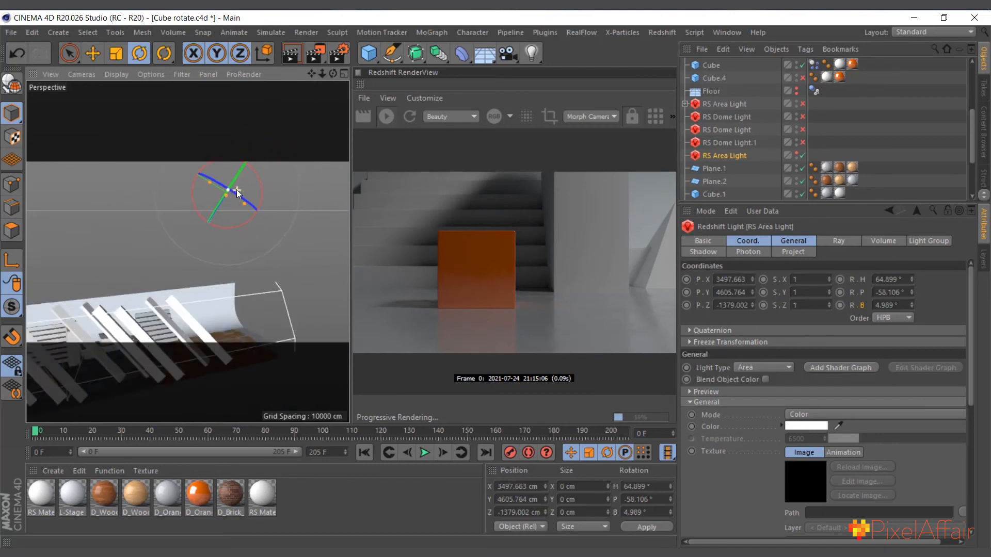
scroll(233, 196, down, 2)
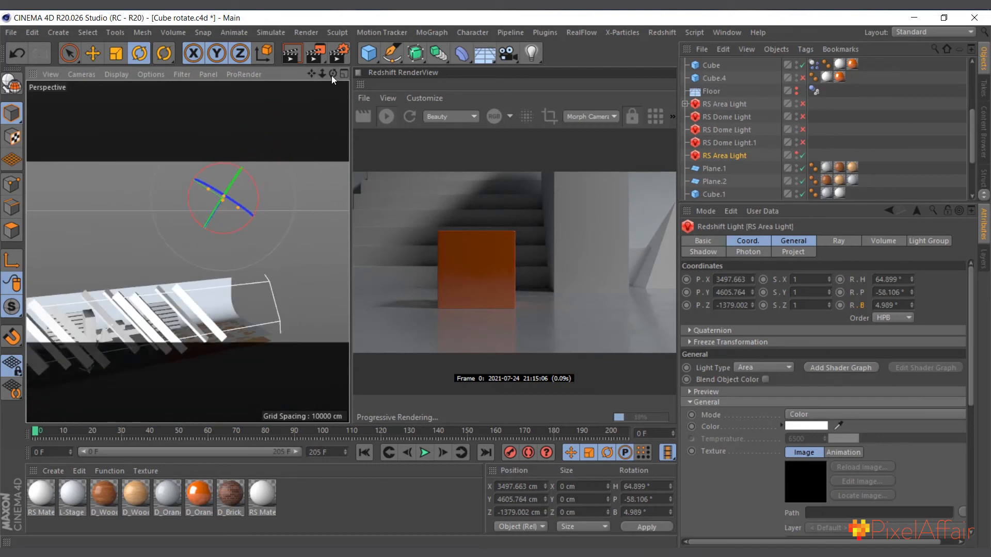
drag(331, 75, 218, 272)
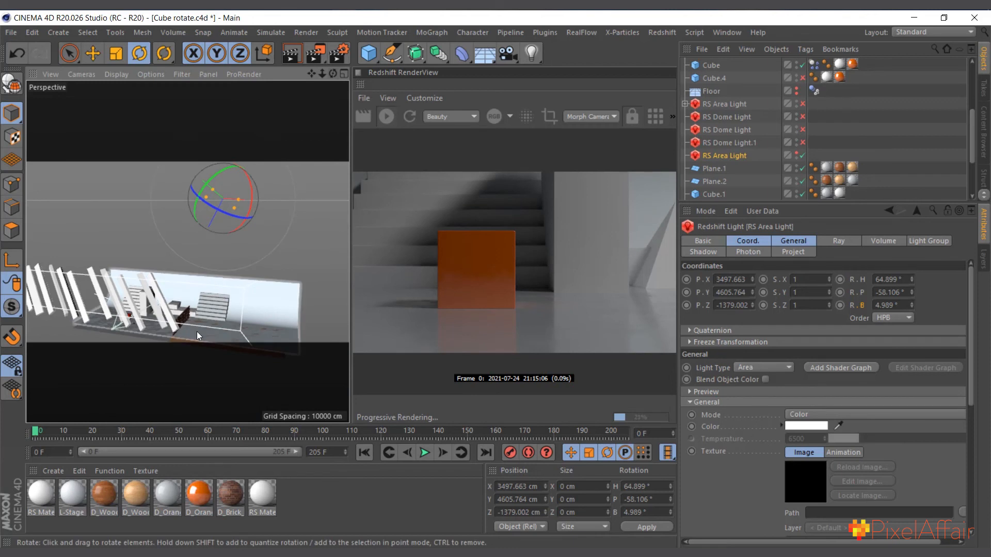
scroll(195, 328, up, 3)
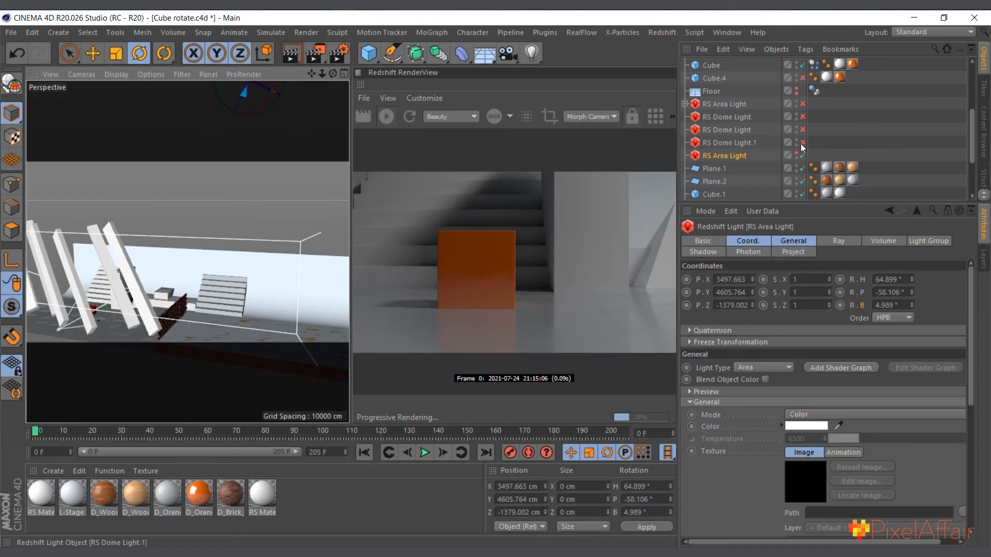
Check the framing through the Morph Camera briefly and return to the free perspective view
scroll(744, 143, up, 3)
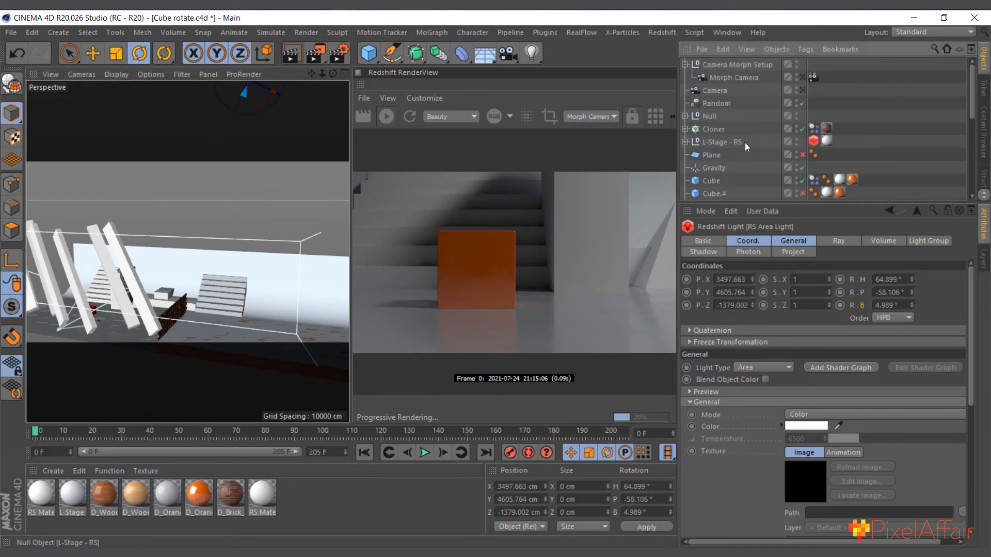
click(803, 78)
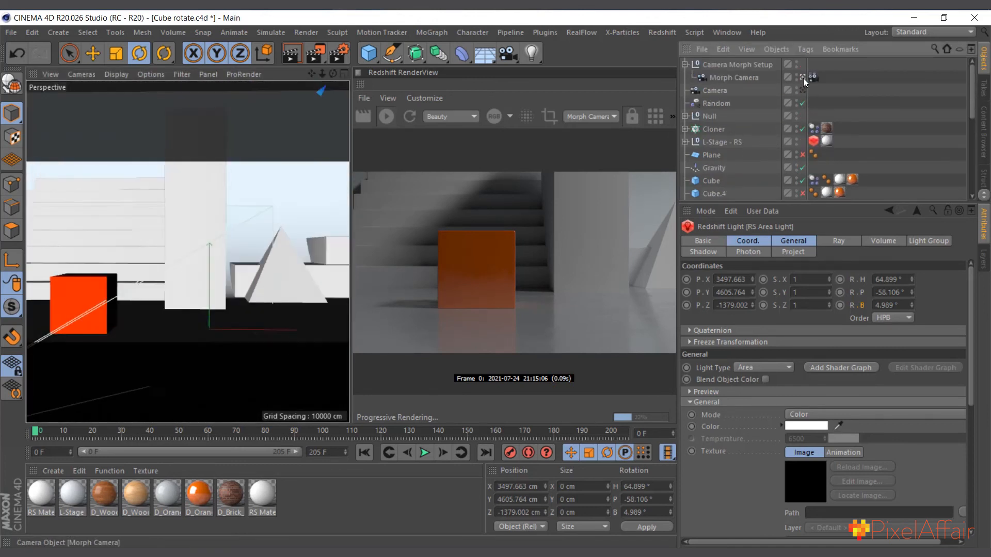
click(803, 78)
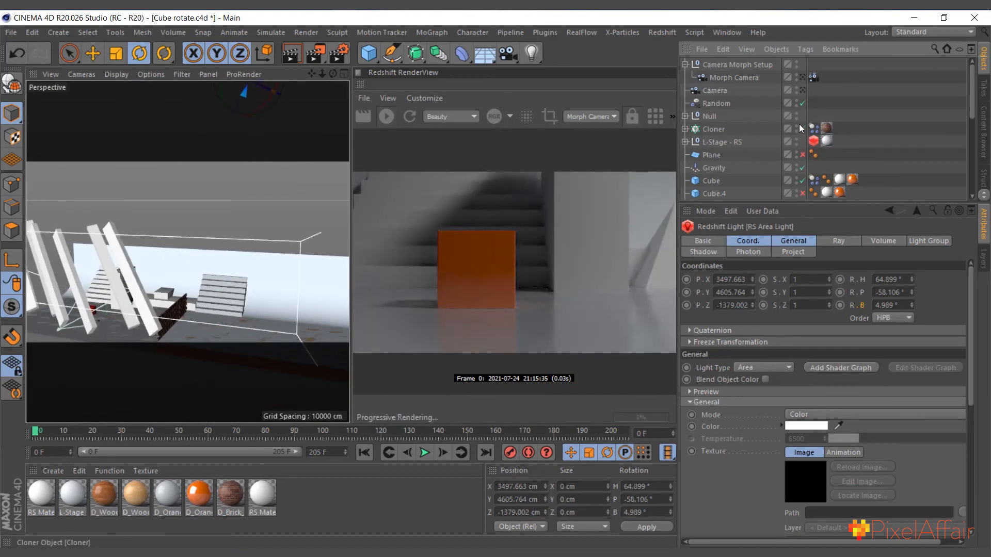
scroll(748, 140, down, 5)
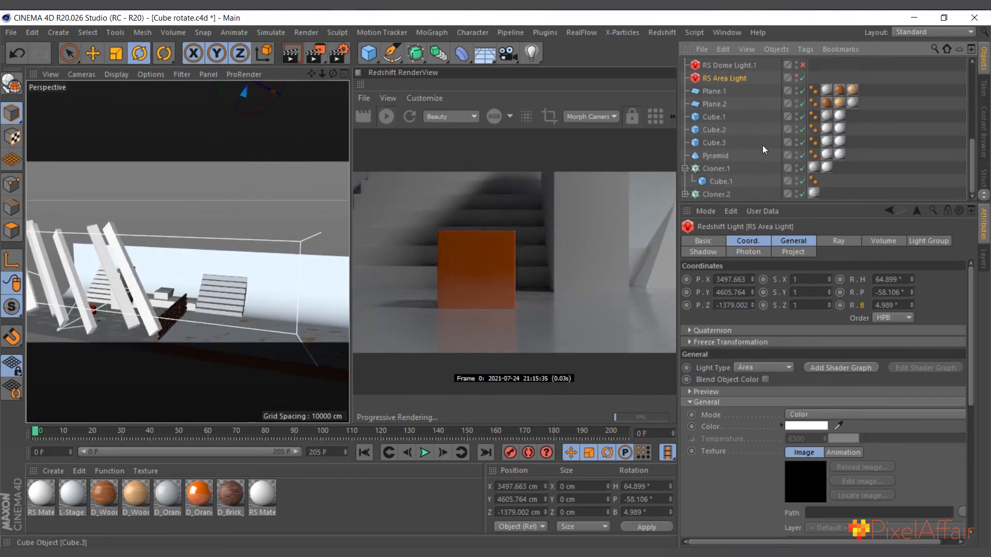
scroll(762, 144, up, 6)
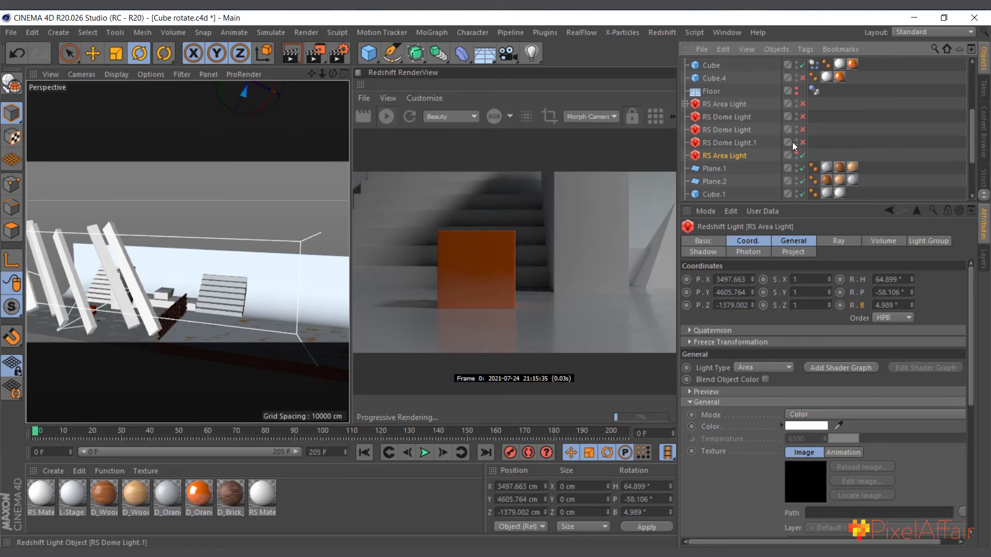
Re-enable the three Redshift dome lights one after another, checking their settings and their effect on the live render
click(741, 144)
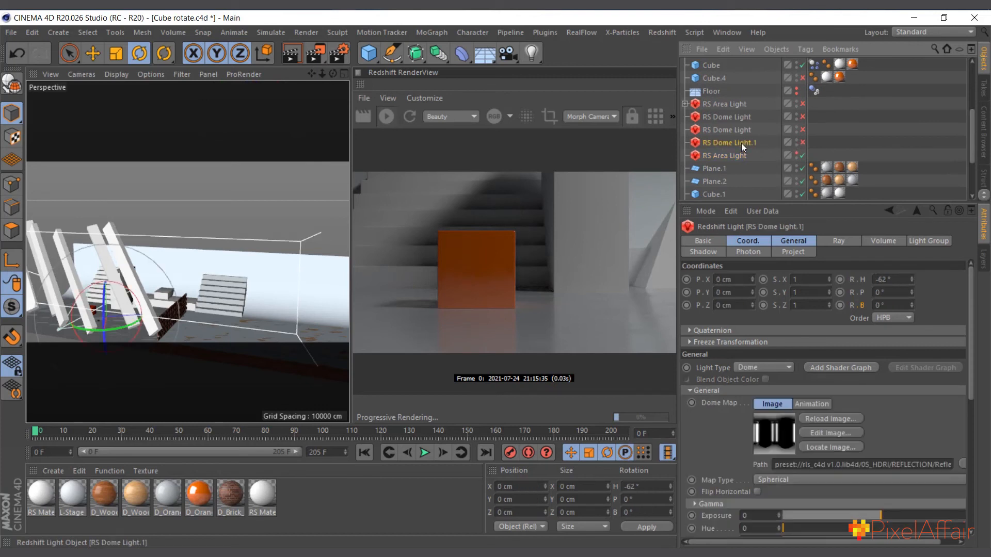
click(737, 130)
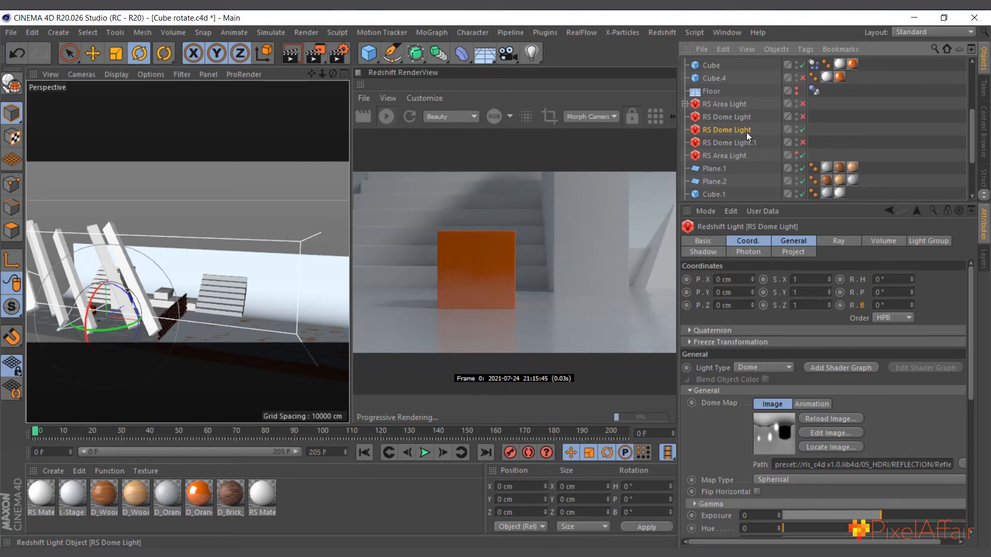
click(801, 117)
click(741, 117)
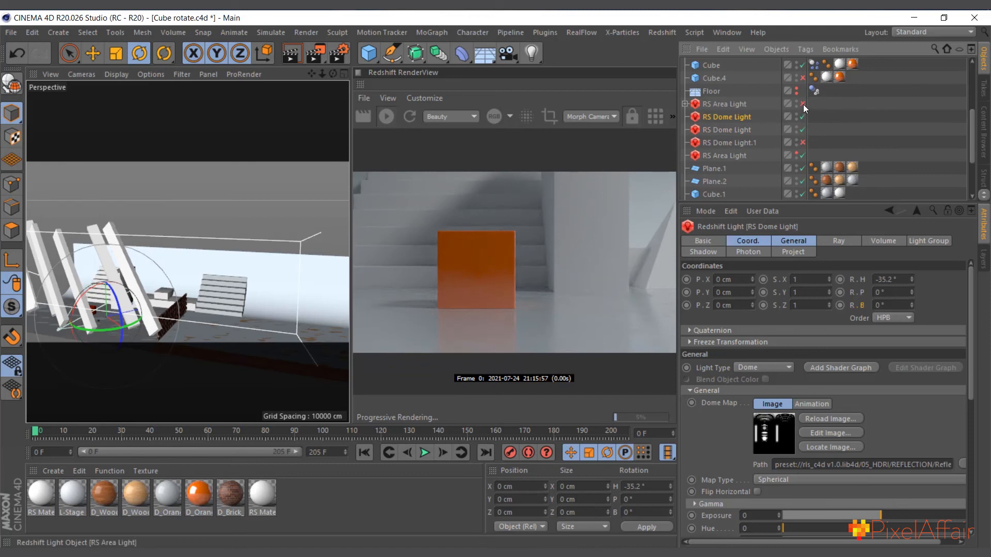
click(803, 143)
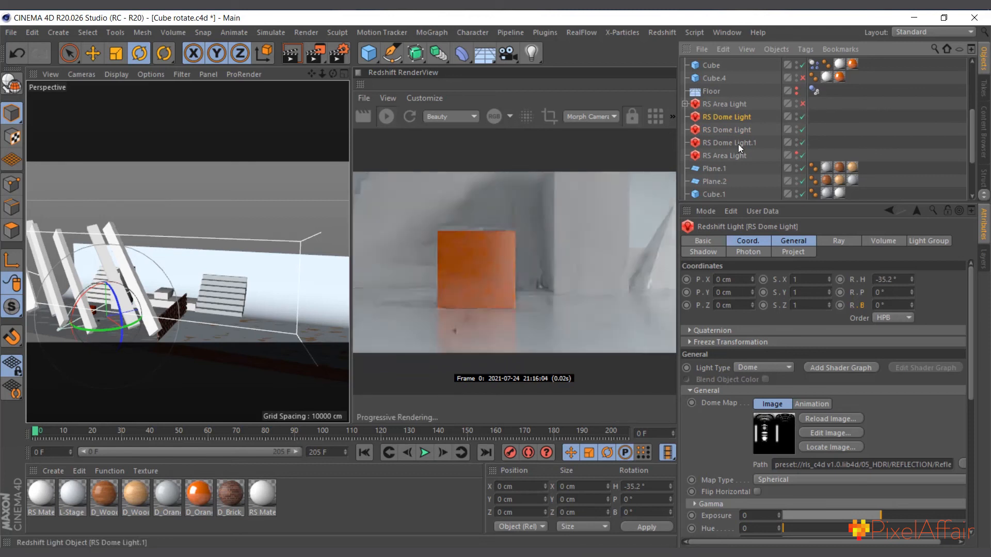
Compare the Project include and exclude settings of the three Redshift dome lights
click(741, 144)
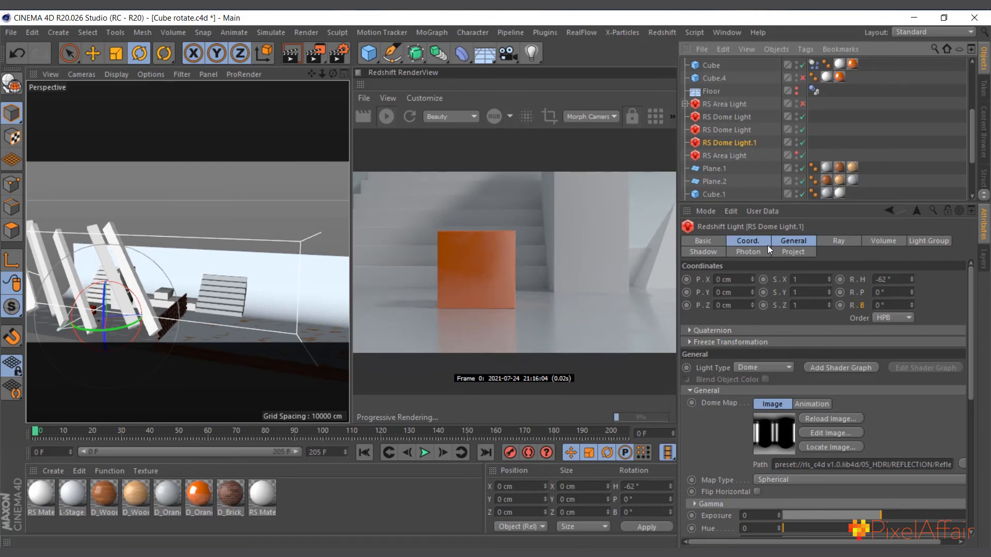
click(789, 252)
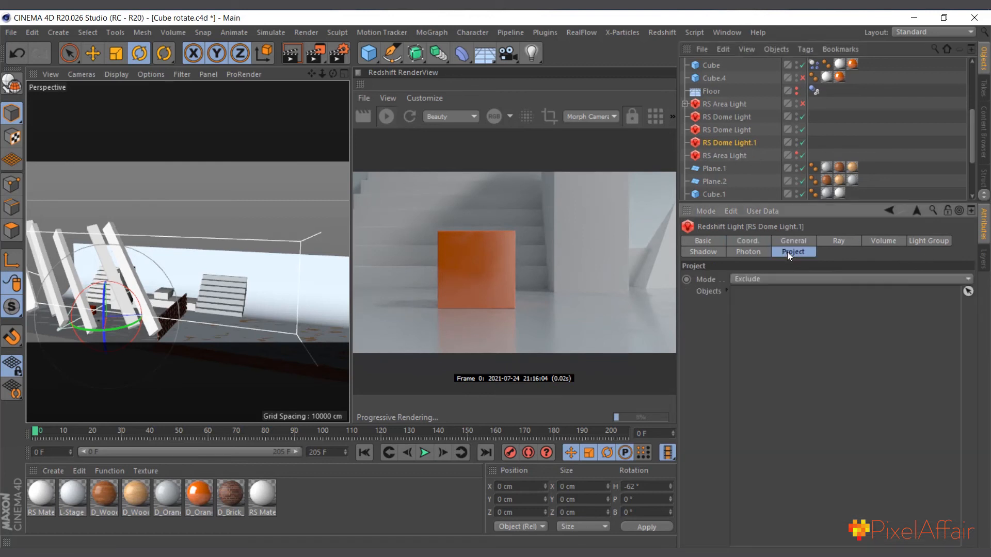
click(730, 131)
click(728, 118)
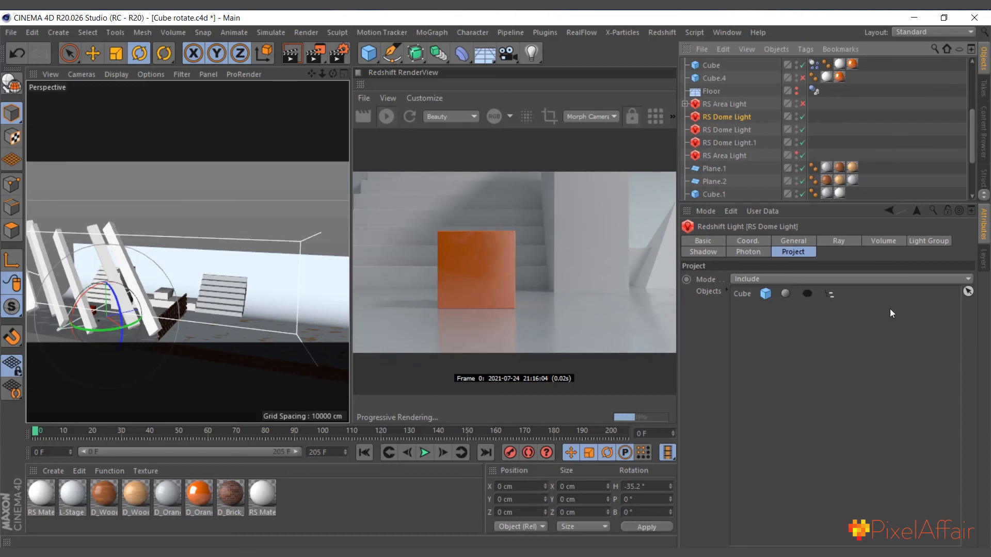
Compare the Ray contribution and scale settings of the three Redshift dome lights
click(841, 243)
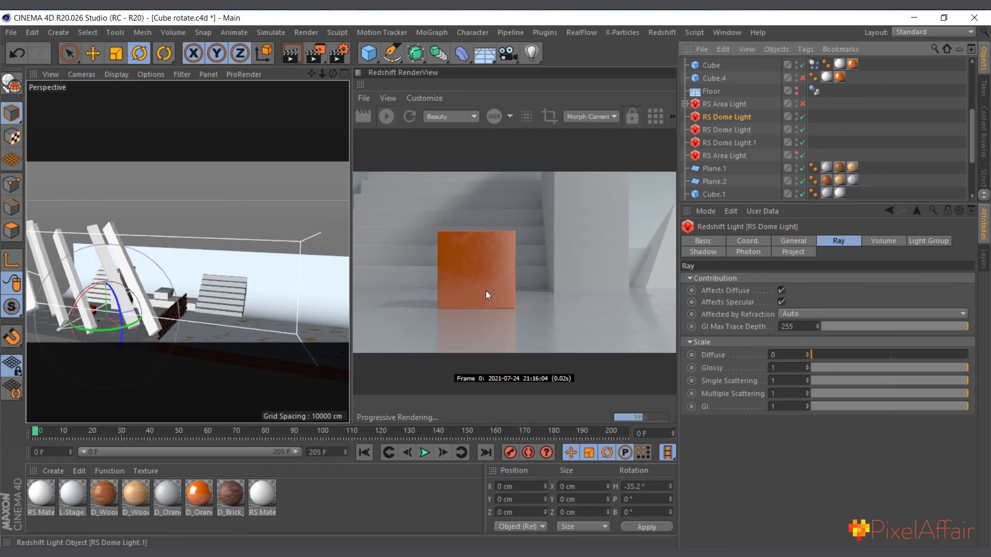
click(734, 131)
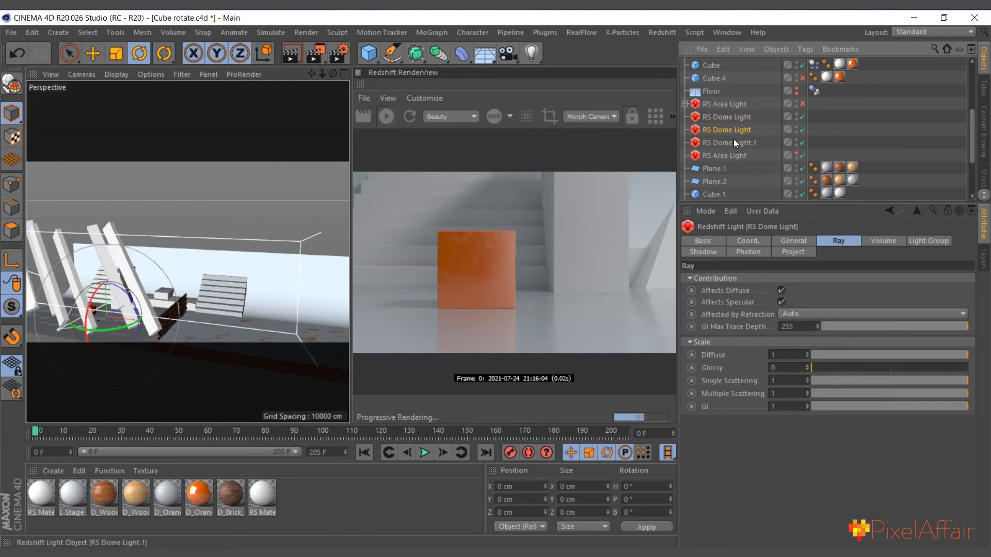
click(733, 139)
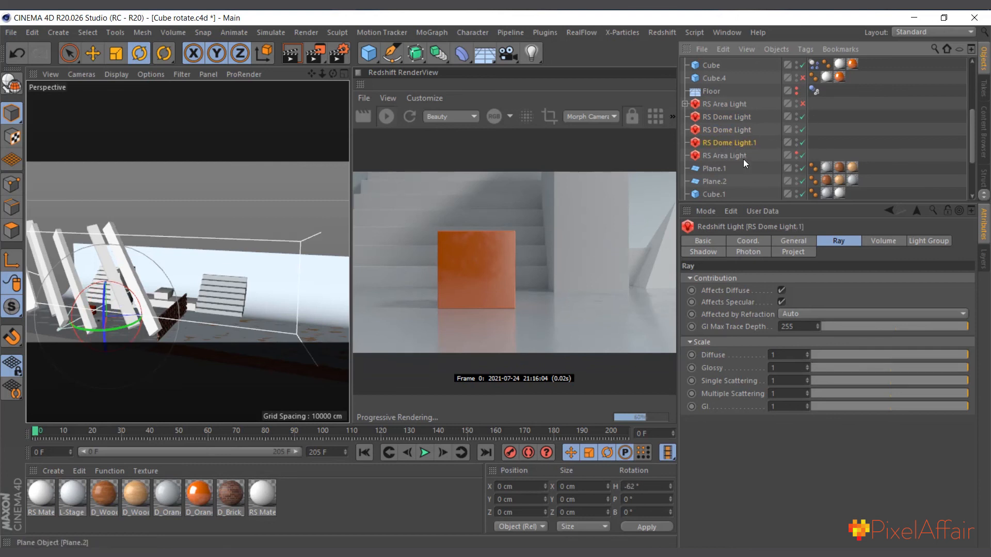
Open the RLS_C4D v1.0 preset library in the Content Browser and look through its folders
click(984, 126)
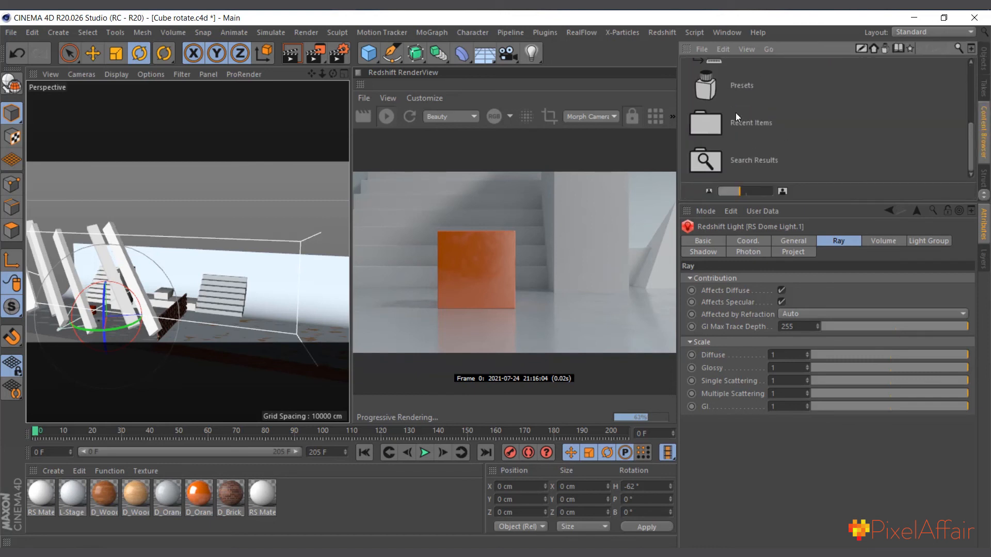
double_click(713, 98)
scroll(772, 108, down, 5)
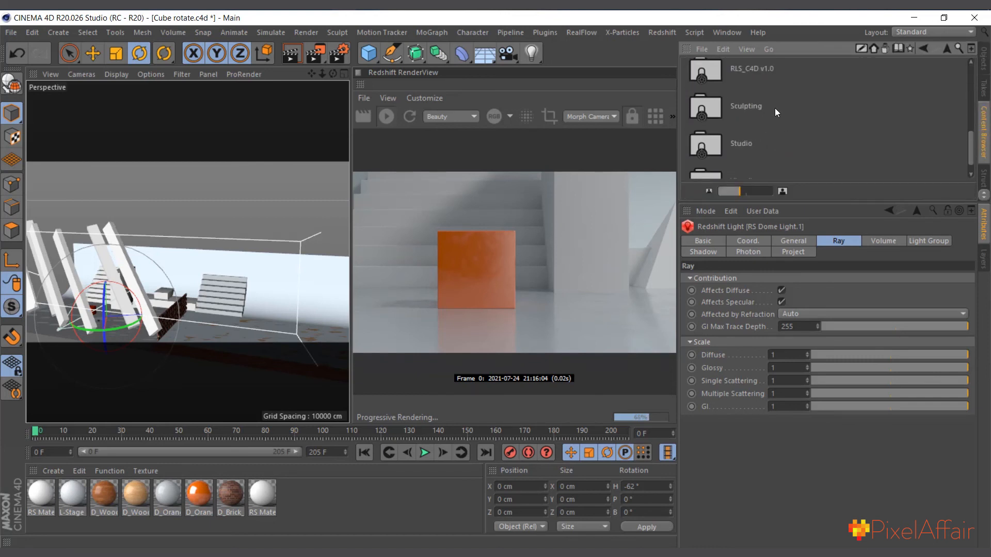
double_click(717, 79)
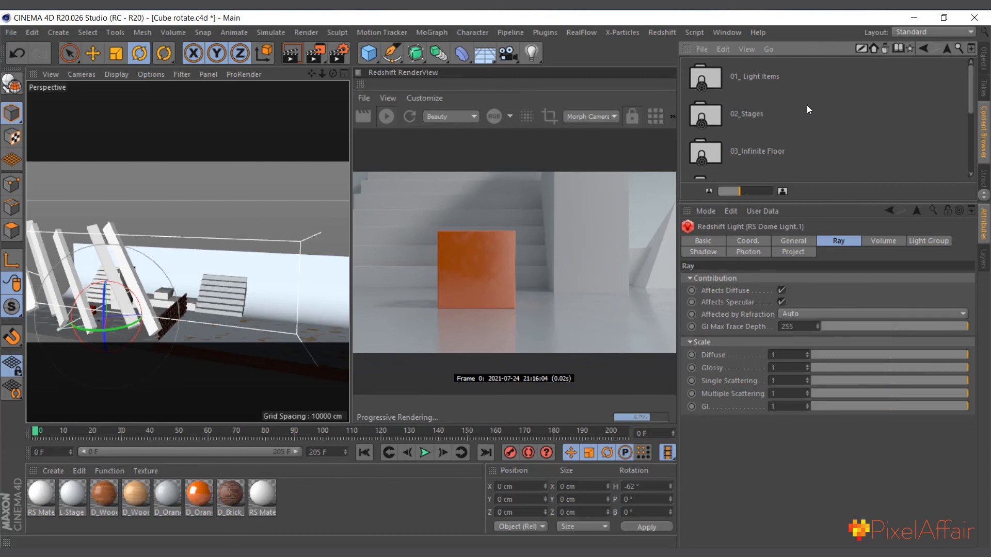
scroll(807, 104, down, 3)
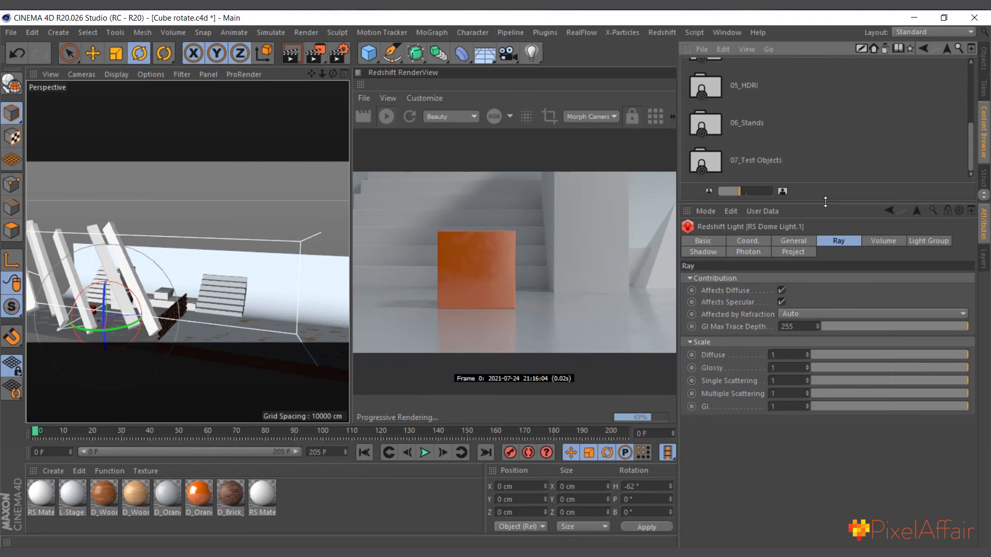
drag(825, 202, 894, 266)
scroll(811, 184, up, 3)
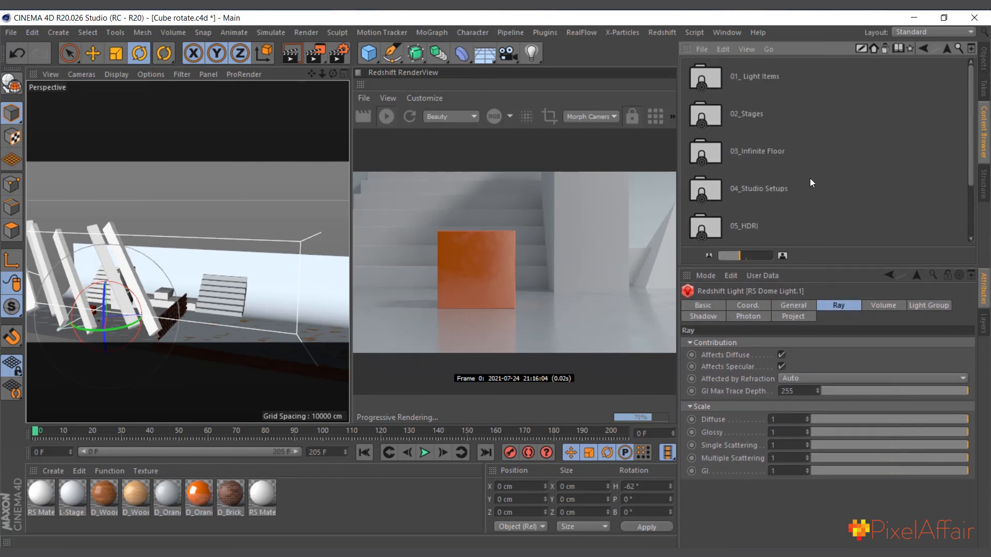
Look through the HDRI library's REFLECTION maps and return to the list of preset libraries
double_click(756, 152)
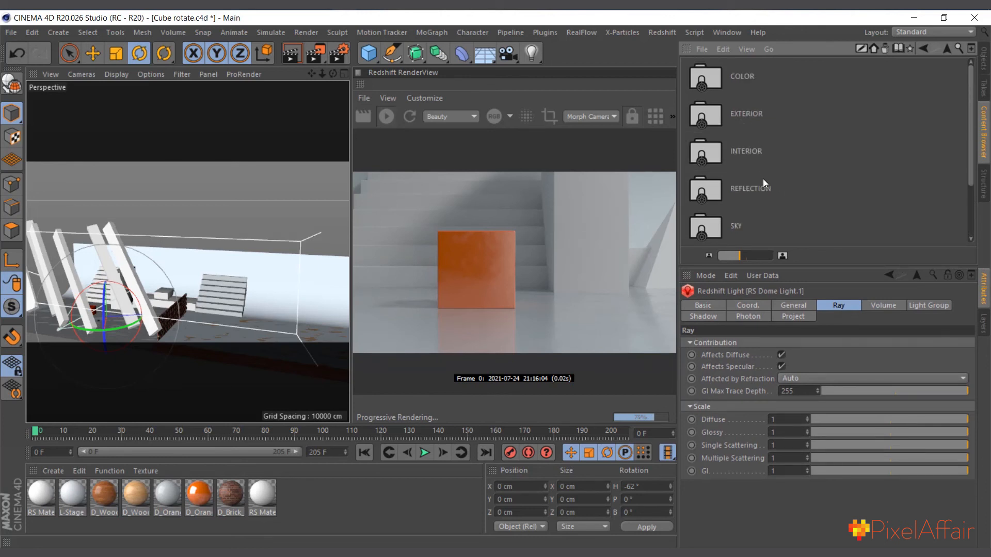
scroll(763, 179, down, 1)
double_click(707, 119)
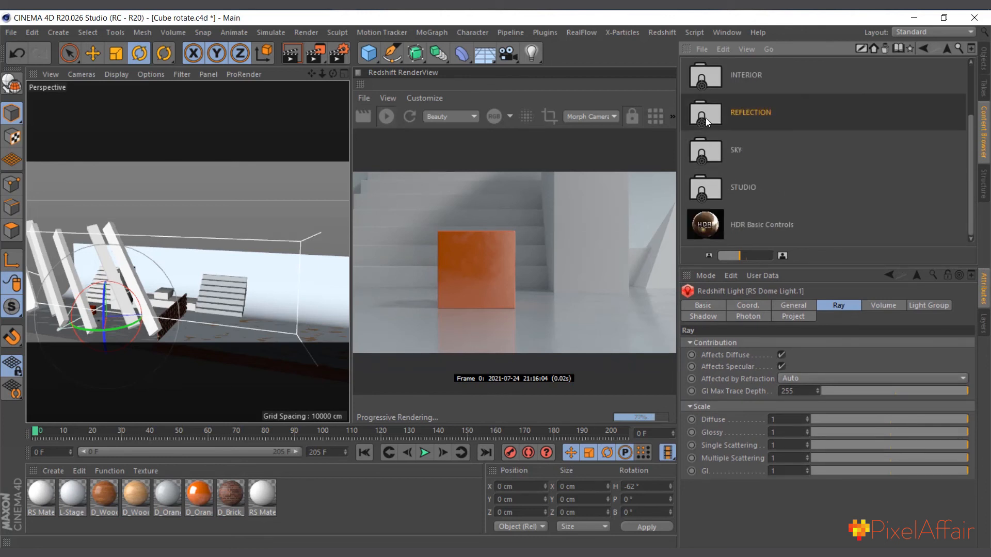
scroll(832, 160, down, 10)
scroll(767, 162, up, 10)
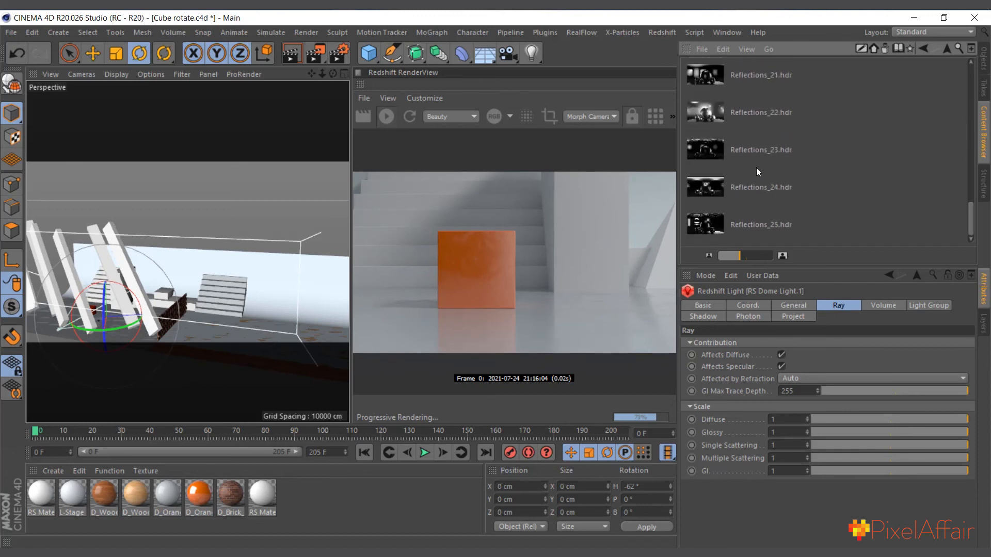
click(949, 54)
scroll(888, 151, up, 1)
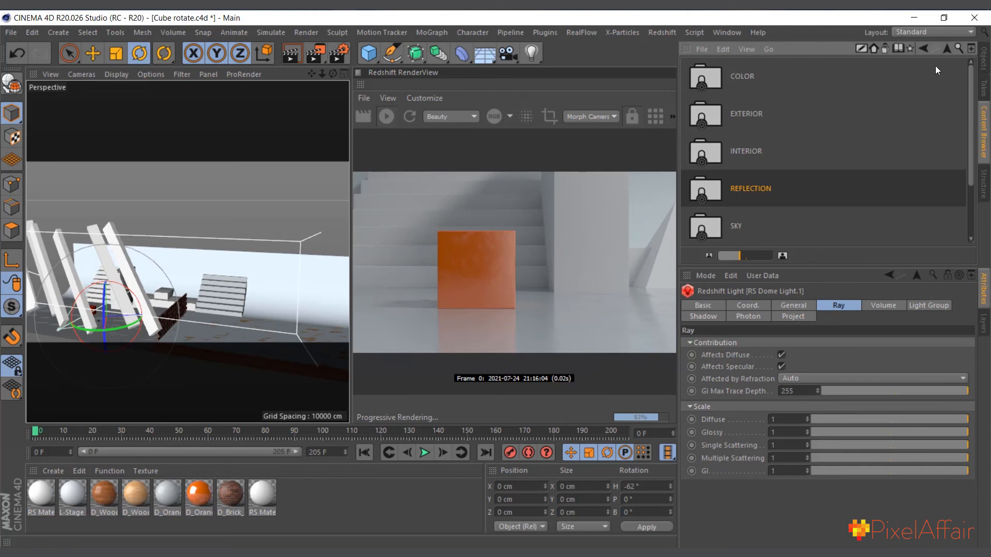
click(946, 50)
click(945, 51)
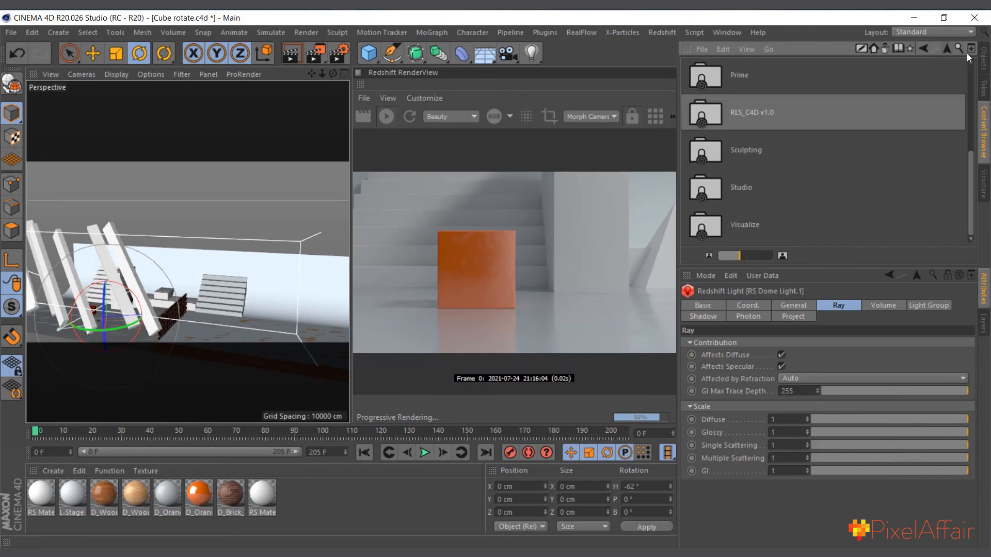
Examine Cloner.3 and its Cube.4 child under the disabled RS Area Light, viewing the slanted bars in the perspective view
click(984, 59)
scroll(731, 153, up, 3)
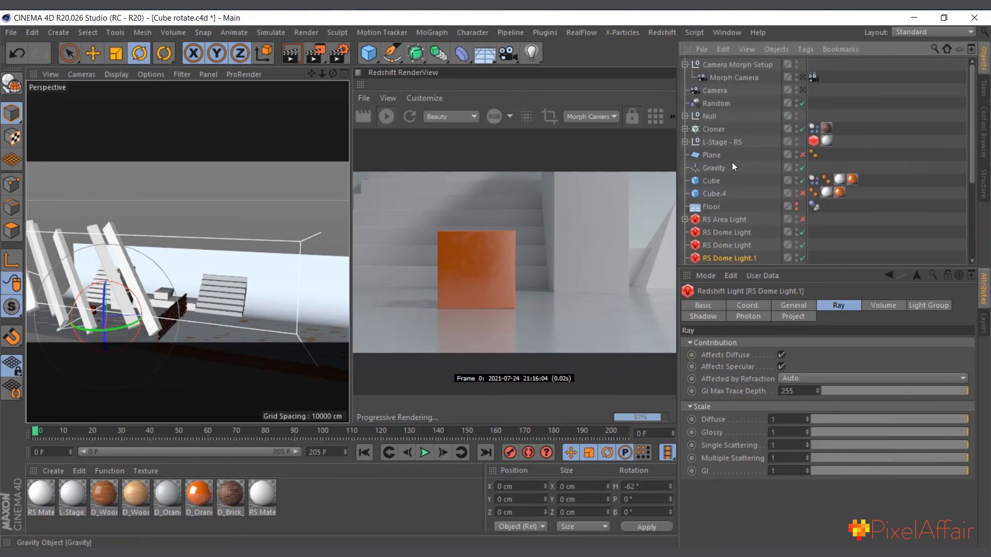
click(719, 221)
click(685, 221)
scroll(707, 222, down, 5)
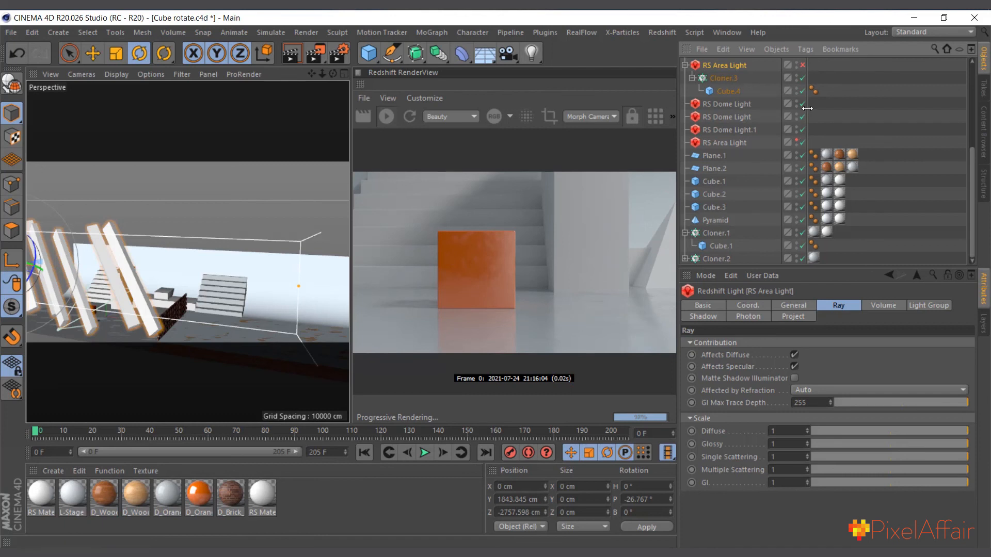
click(714, 79)
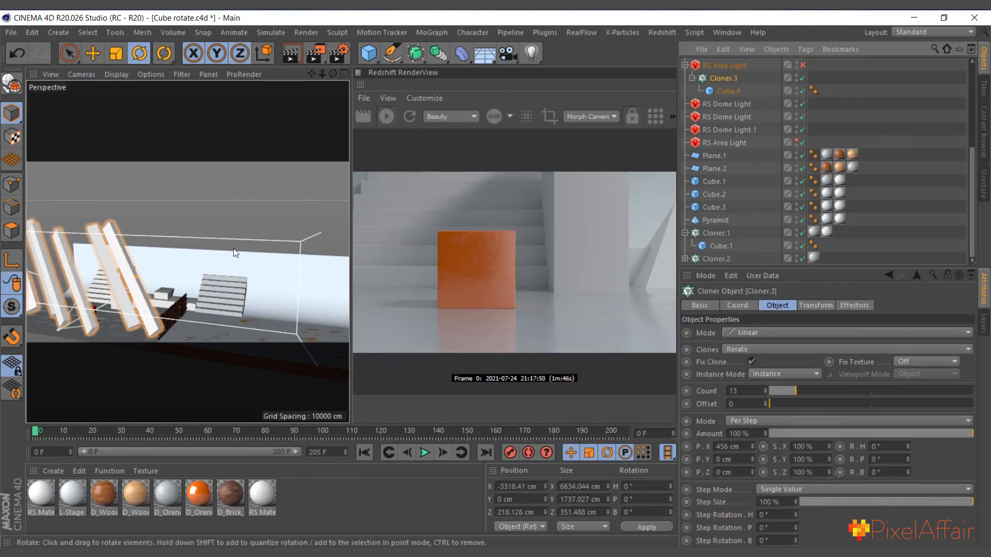
click(718, 92)
click(726, 78)
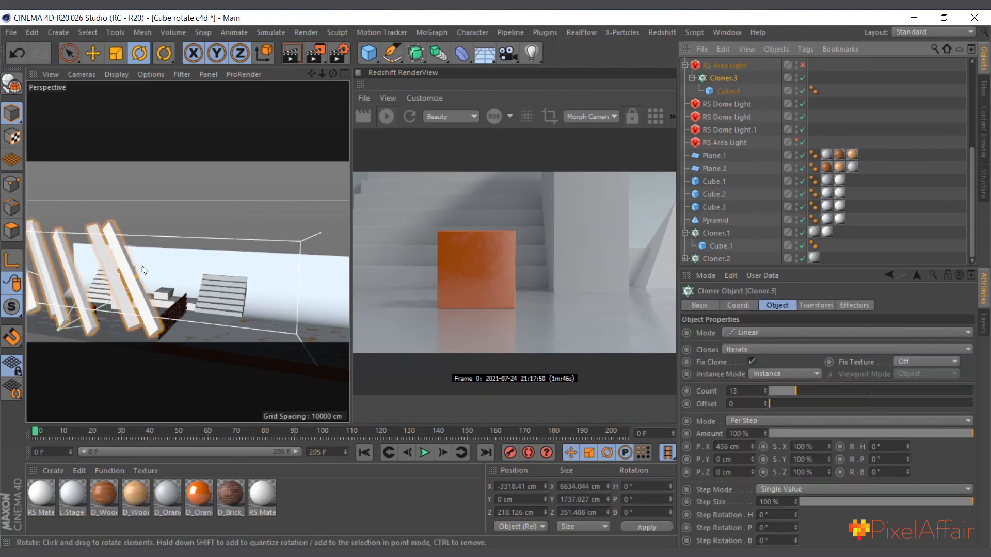
alt+drag(141, 265, 261, 249)
scroll(63, 270, up, 3)
mouse_move(63, 270)
alt+mouse_down()
mouse_move(236, 250)
mouse_move(93, 294)
mouse_move(262, 252)
mouse_move(264, 303)
alt+mouse_up()
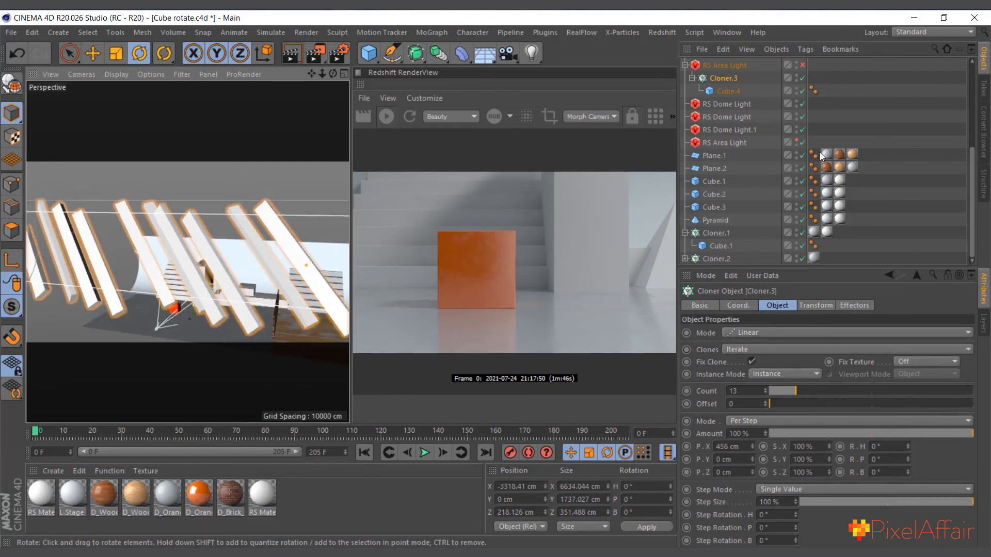
Enable the RS Area Light that holds Cloner.3 and review its general intensity, decay and area settings
click(803, 65)
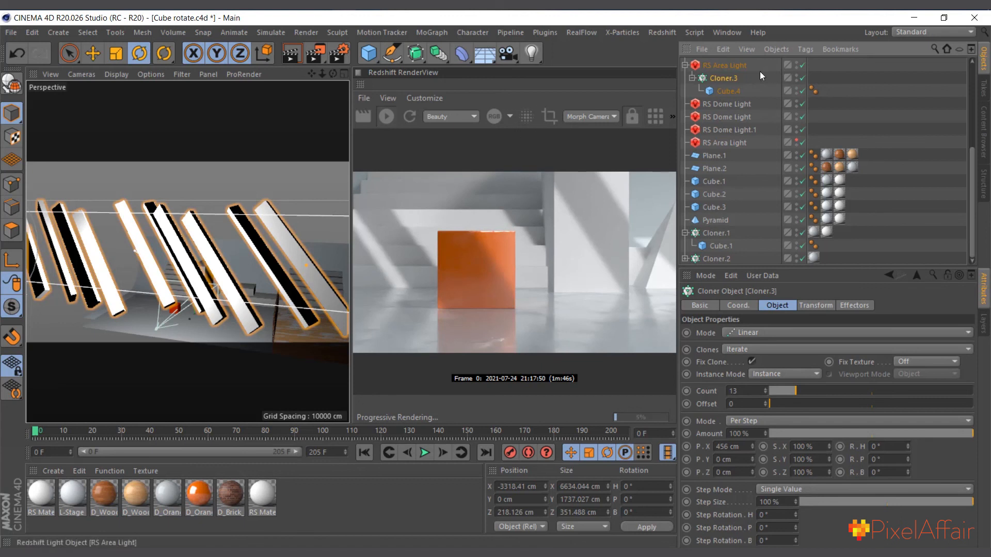
click(710, 67)
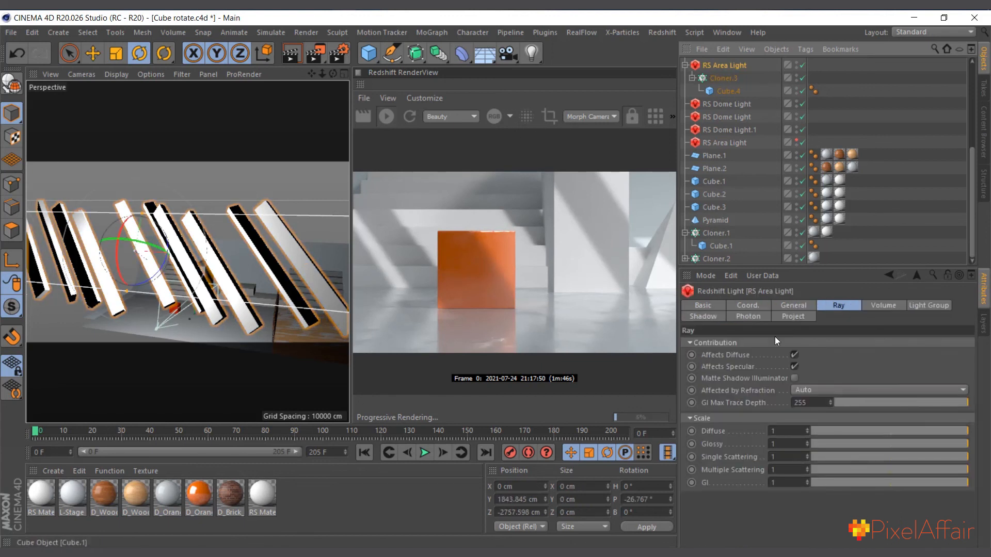
click(790, 306)
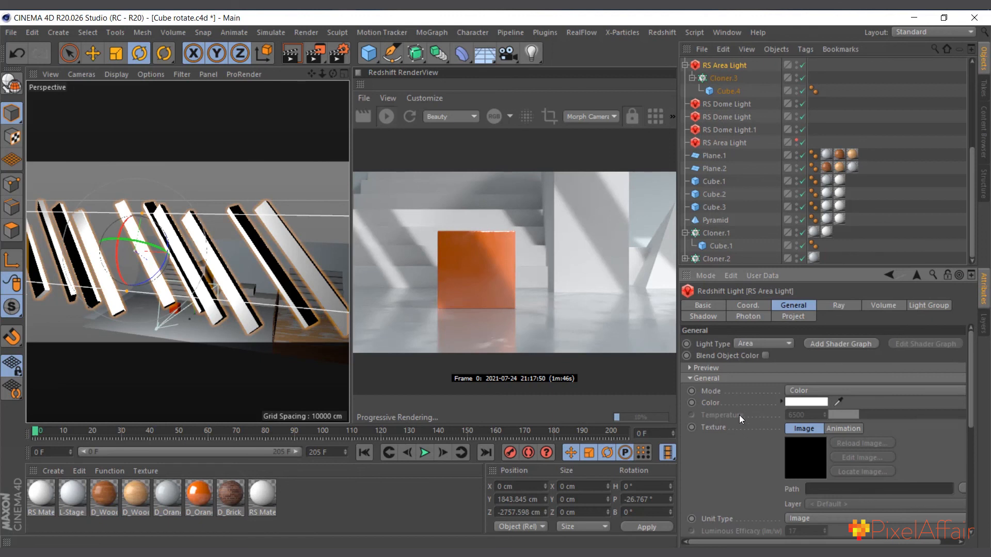
scroll(739, 417, down, 5)
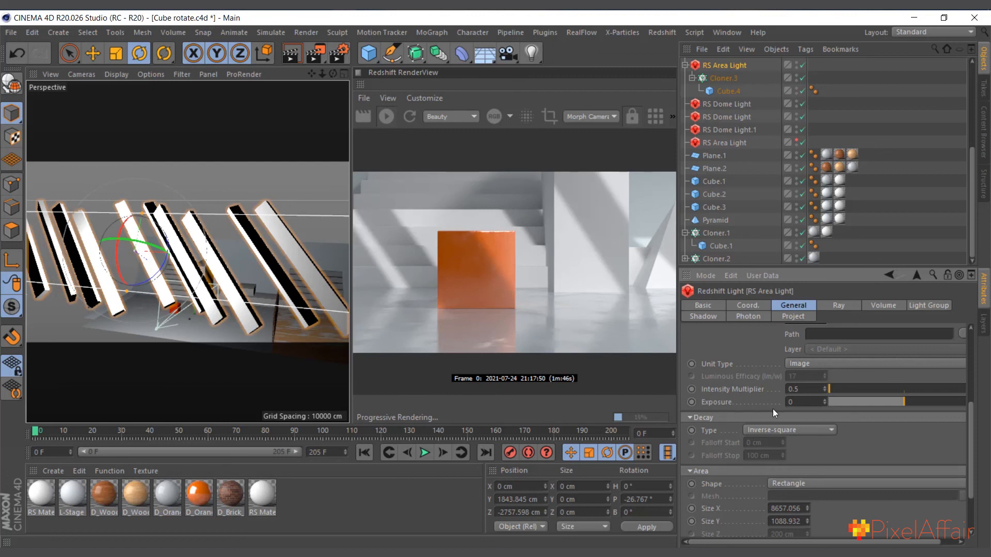
scroll(773, 409, down, 2)
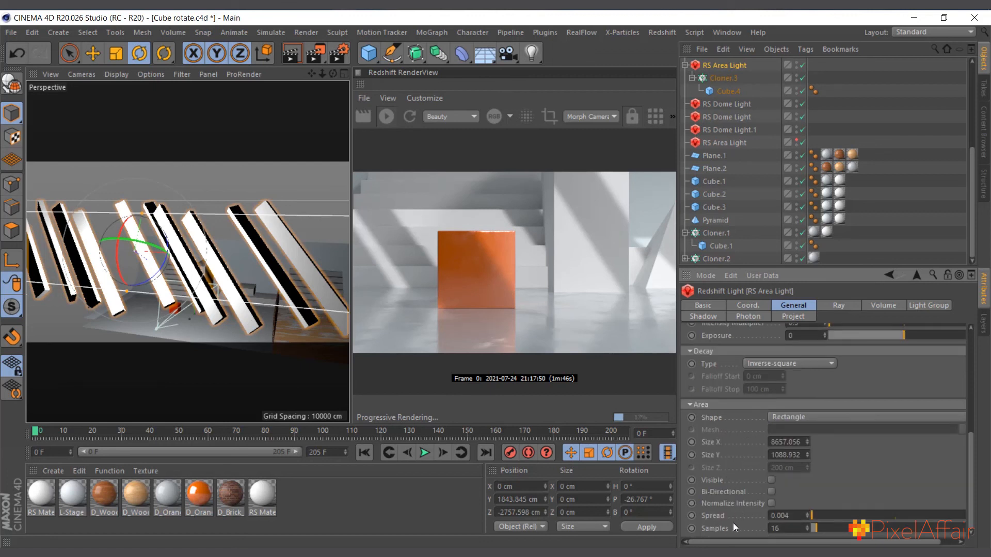
Test the RS Area Light's spread at 0.063 and 0.006, and set it to 0 for hard shadows
mouse_move(816, 512)
mouse_down()
mouse_move(845, 513)
mouse_move(815, 513)
mouse_up()
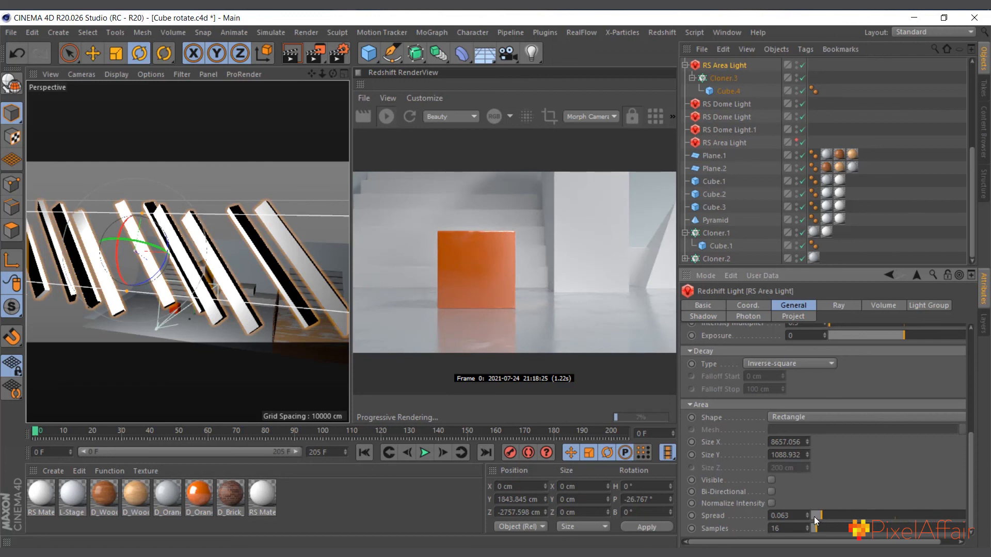
click(814, 516)
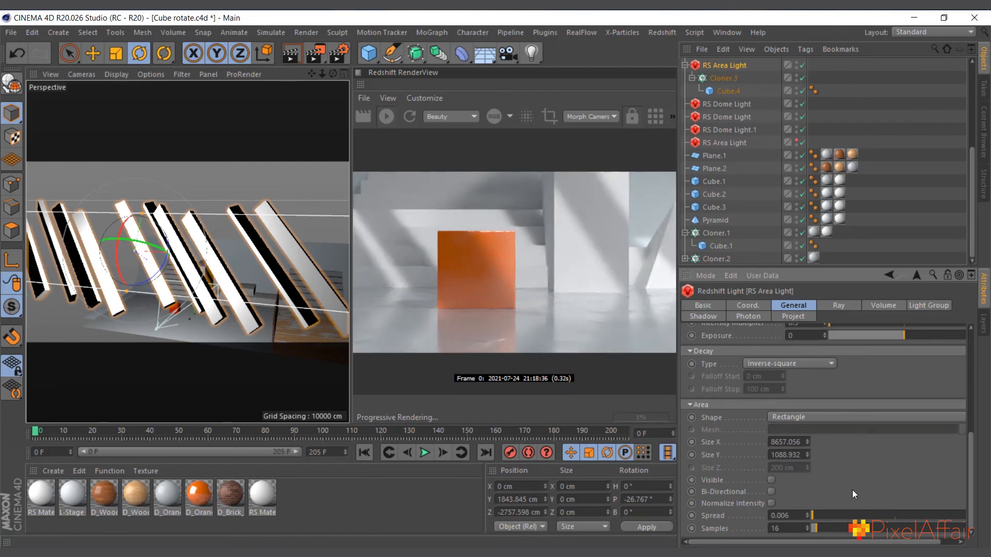
click(811, 516)
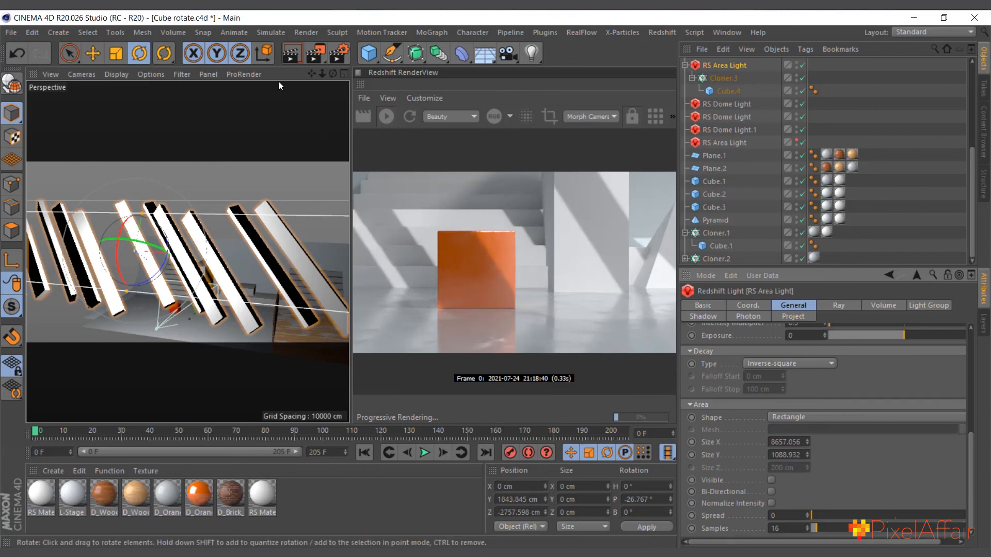
Check the Redshift GI engines and number of bounces in the render settings
click(340, 56)
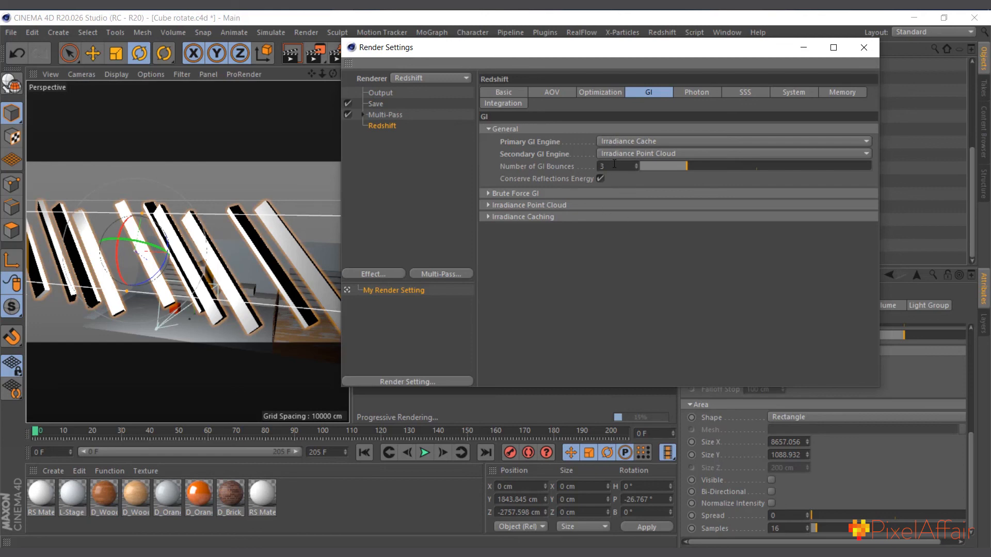
click(864, 47)
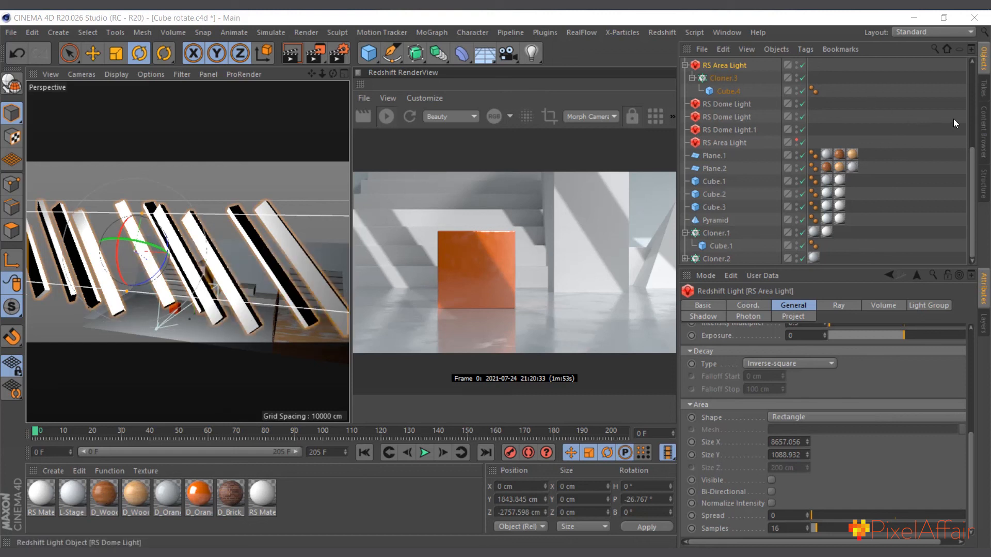
Look through the material categories of the EMC - Redshift library in the Content Browser
click(984, 124)
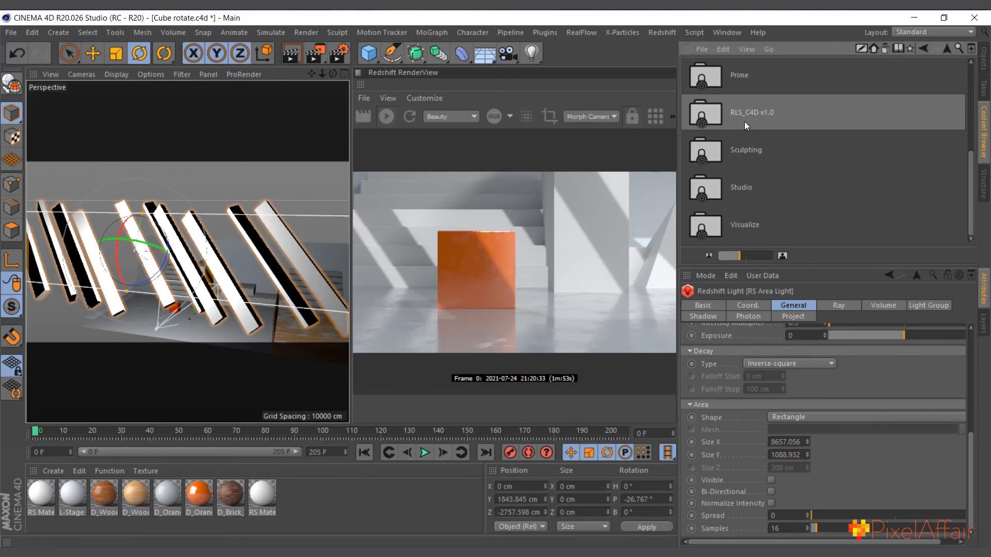
scroll(744, 122, up, 5)
scroll(760, 136, down, 4)
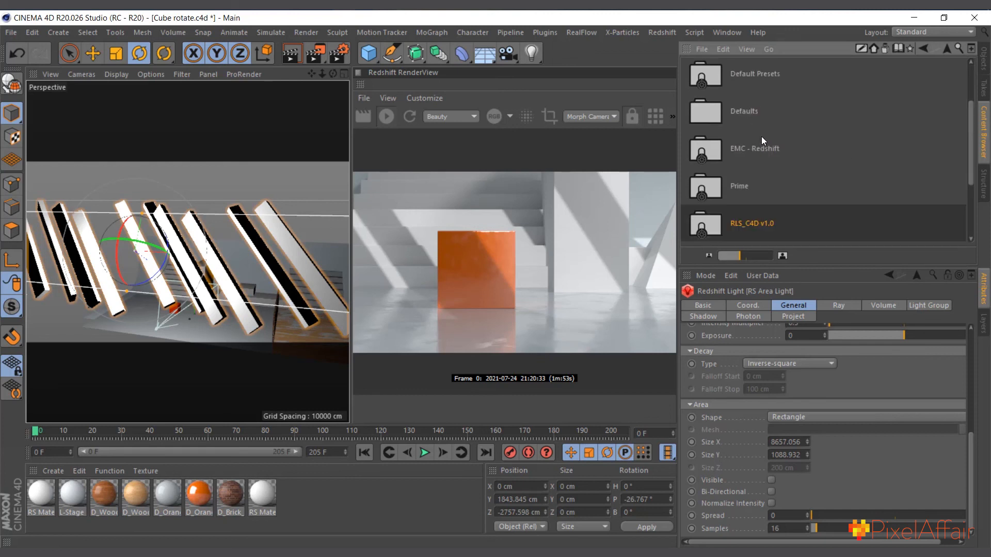
scroll(758, 138, up, 2)
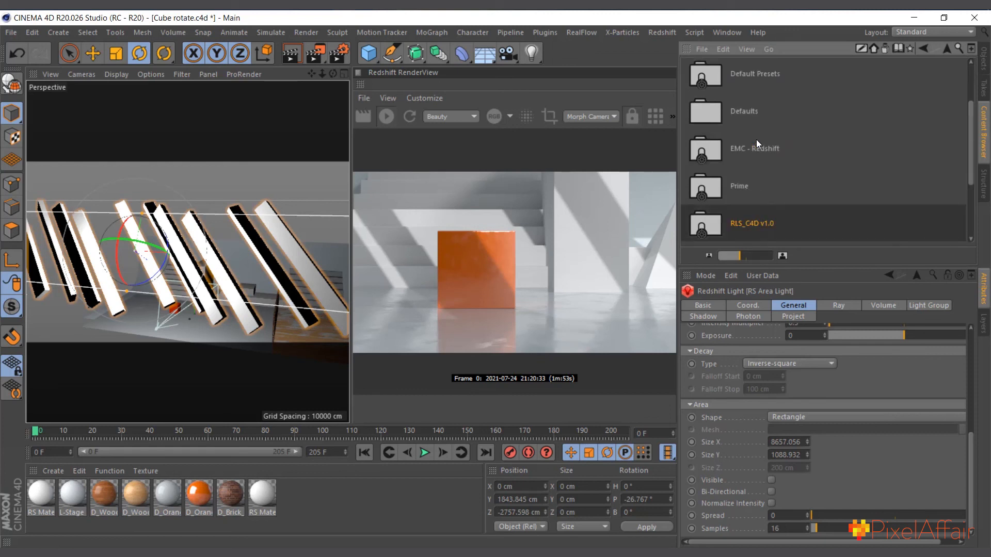
double_click(723, 156)
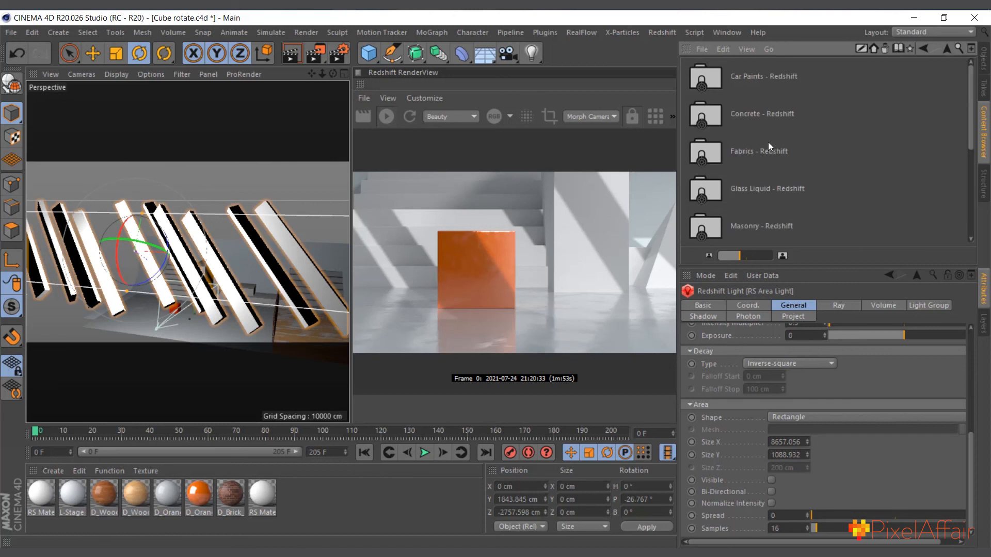
scroll(768, 144, down, 5)
scroll(766, 186, up, 5)
Move the timeline to frame 115 and inspect the projection settings of the Cloner's D_Brick_12 texture tag
drag(141, 431, 366, 435)
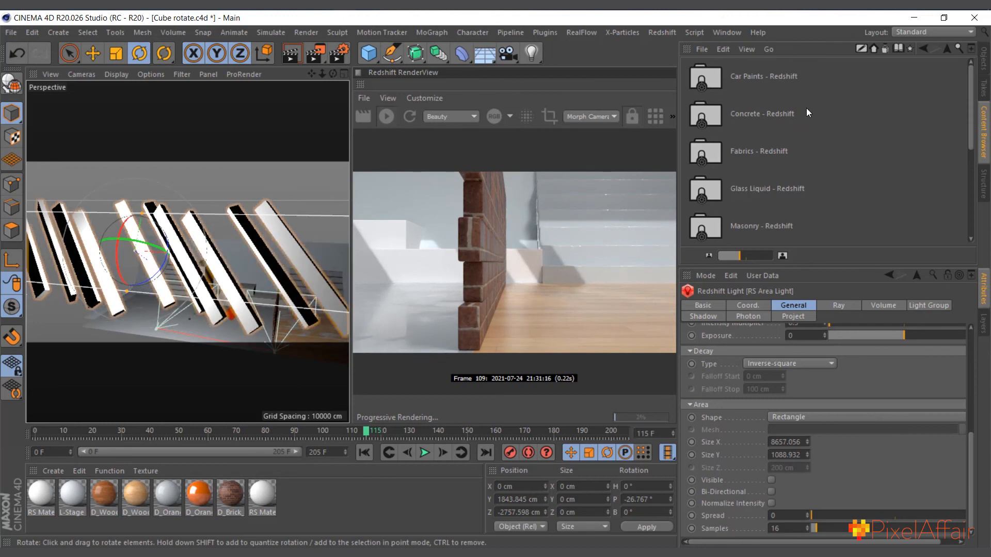
click(984, 60)
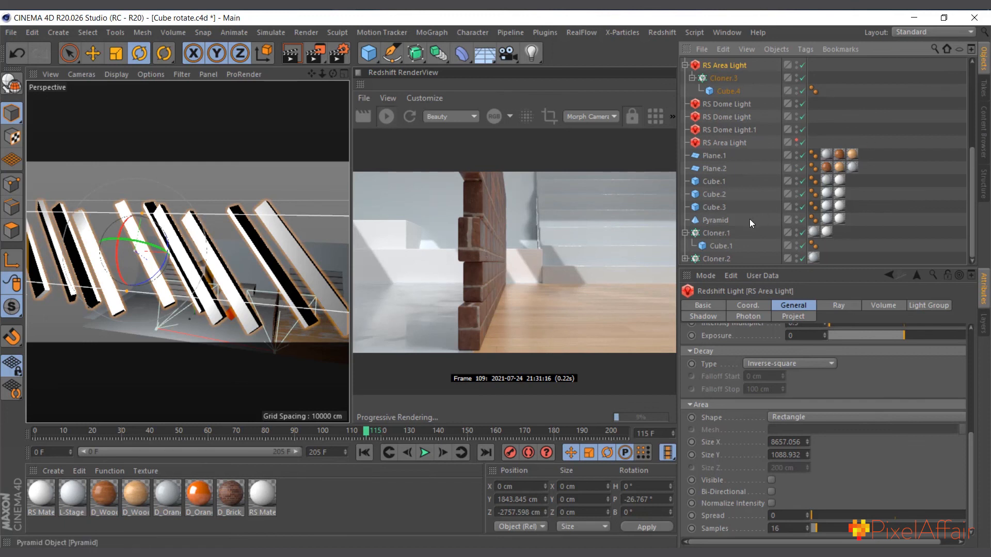
scroll(749, 219, up, 4)
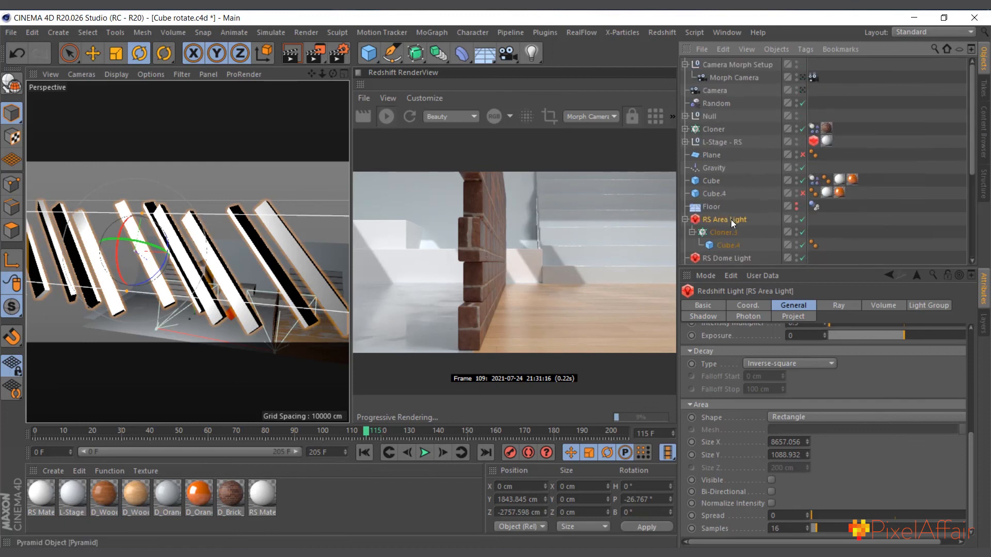
click(826, 128)
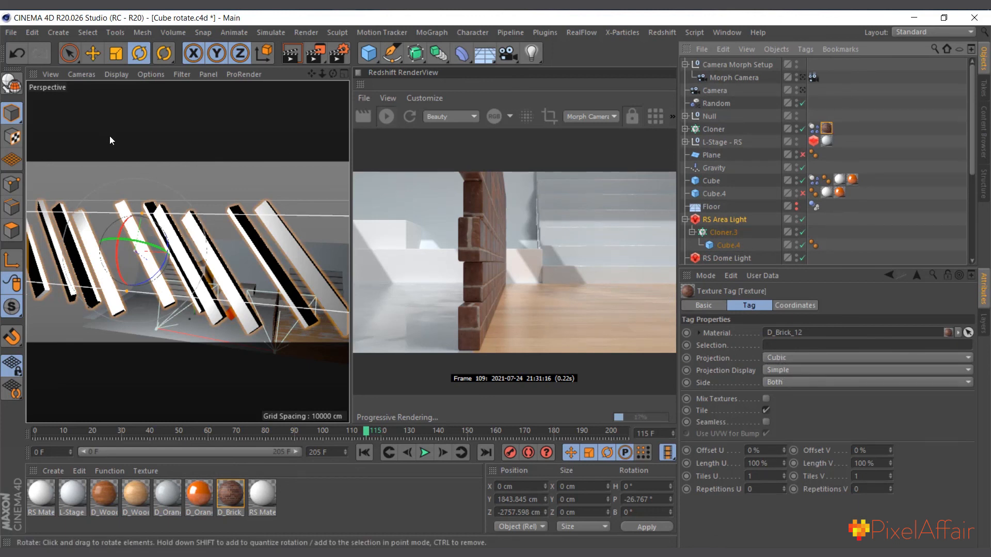
Glance at the four-view layout, return to the single perspective view, and look through the Morph Camera
click(342, 75)
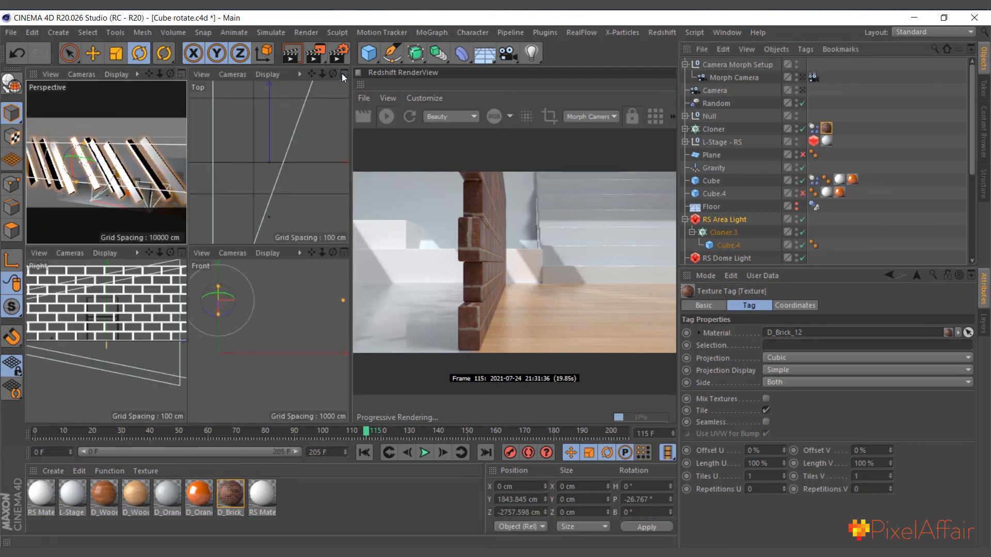
click(182, 75)
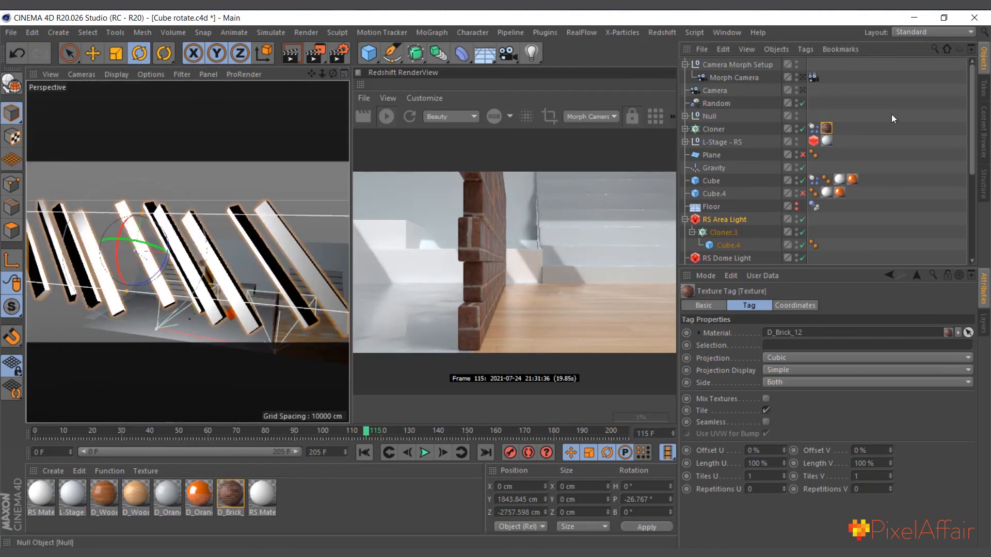
click(803, 78)
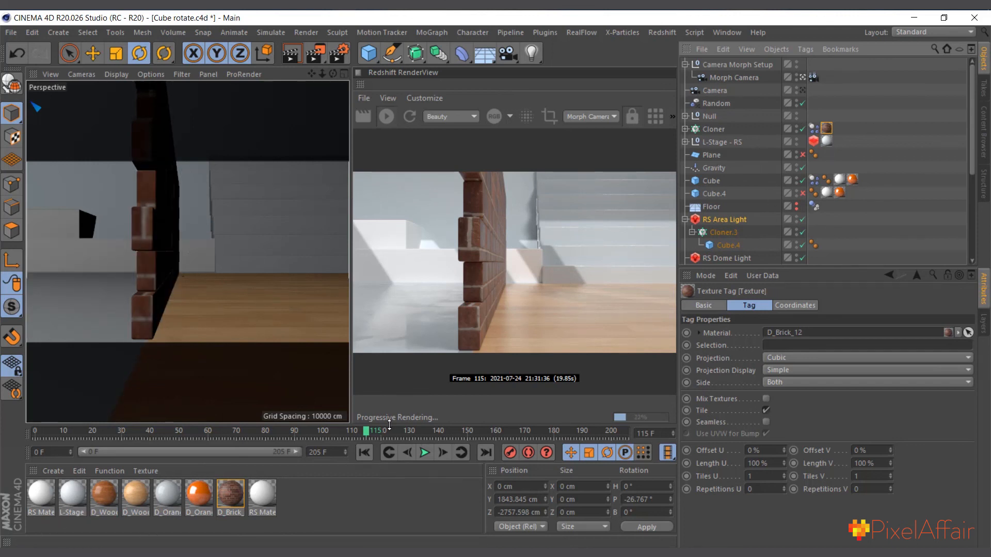
Move the timeline to frame 3 and create a new Redshift RS Material
drag(369, 434, 43, 431)
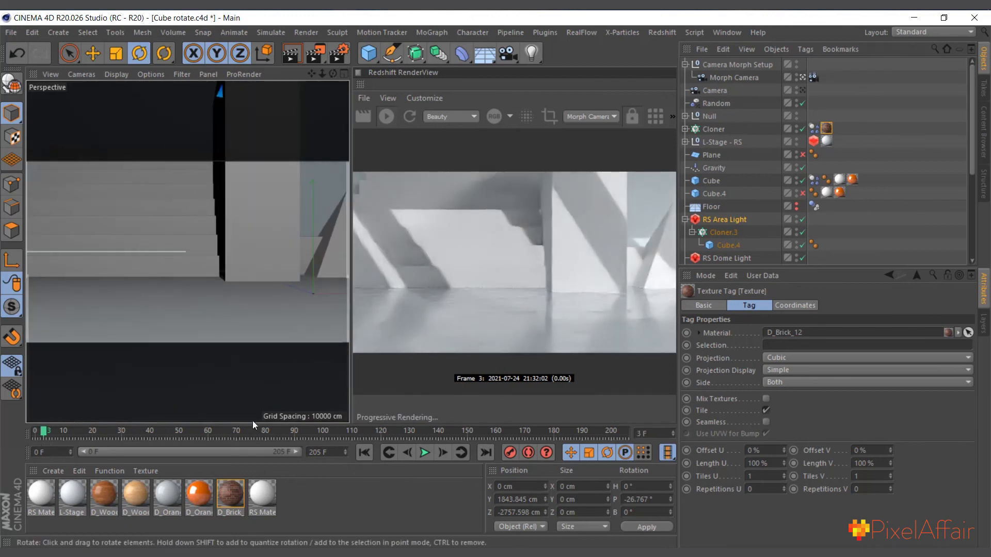
click(53, 472)
mouse_move(91, 335)
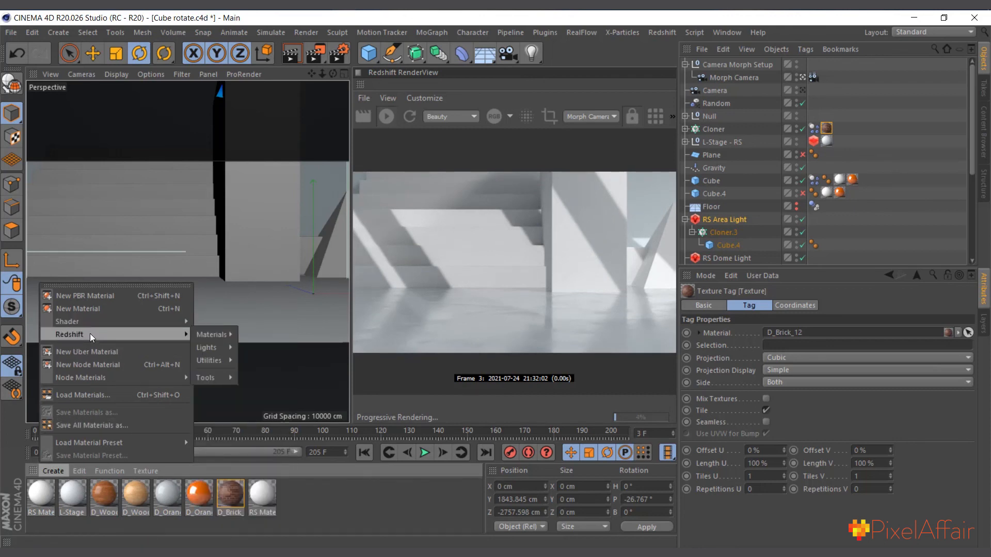
mouse_move(202, 335)
click(262, 339)
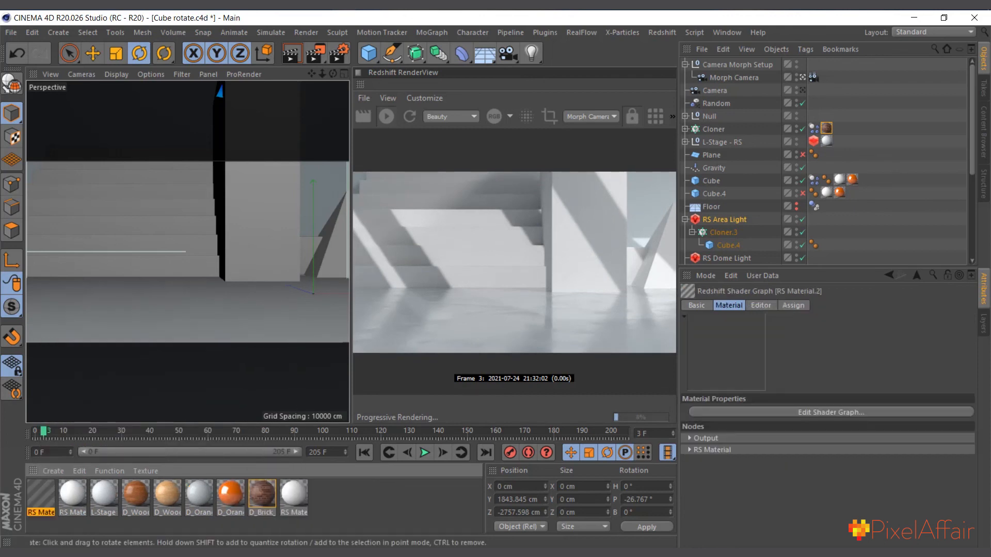
Set the new material's diffuse color to near-white with a 93% value in its shader graph, and close the graph
double_click(46, 488)
drag(222, 231, 228, 306)
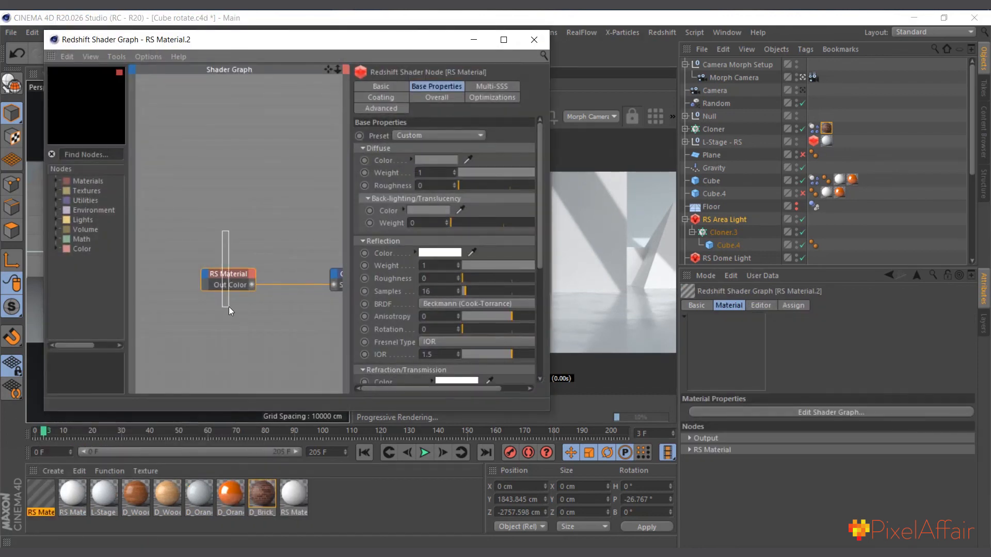
click(436, 160)
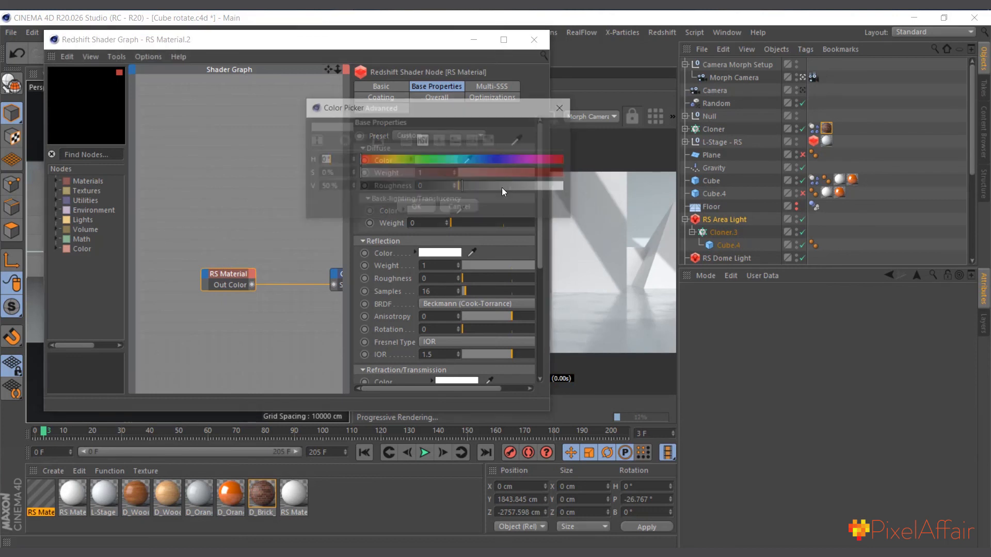
click(546, 190)
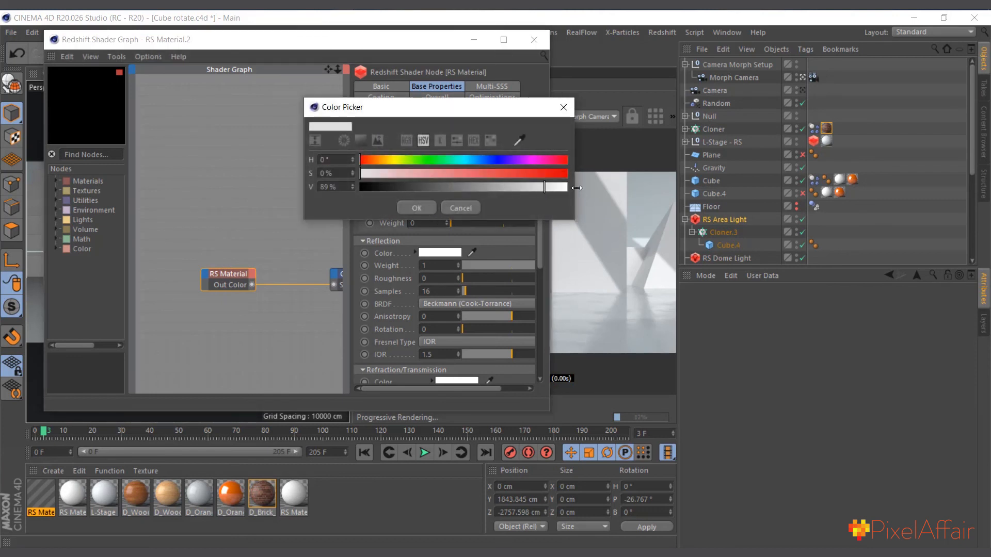
click(553, 188)
click(412, 211)
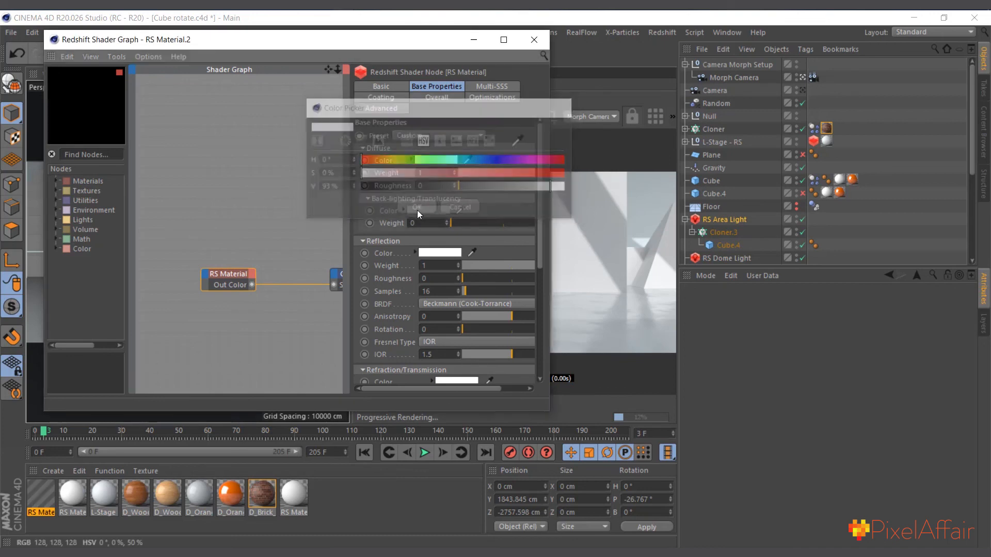
click(534, 40)
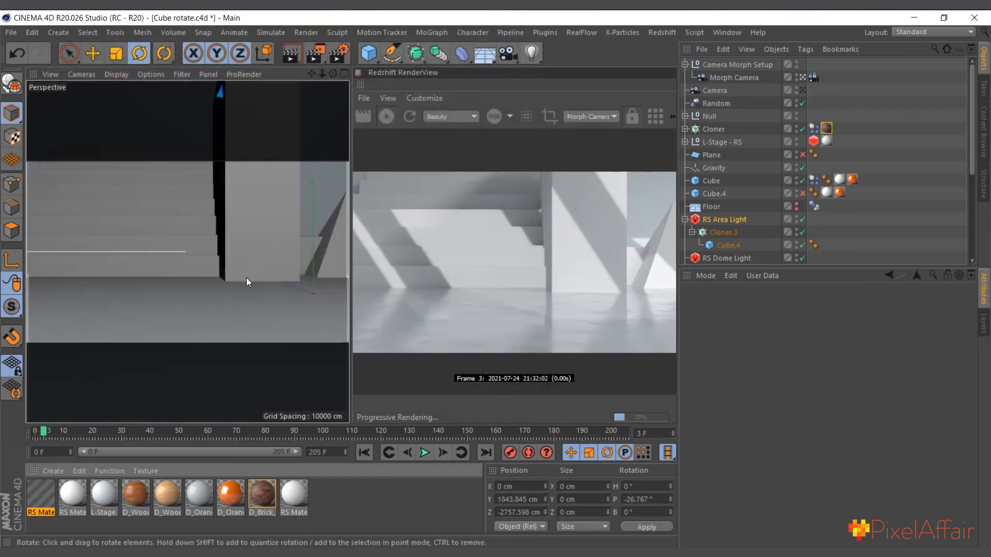